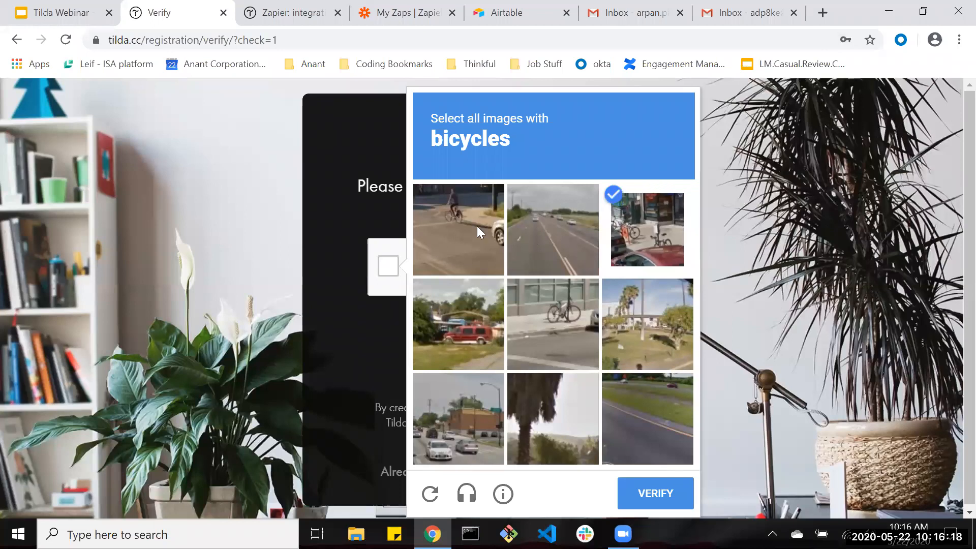
Pass the bicycle CAPTCHA and create a new site named demo.
click(544, 303)
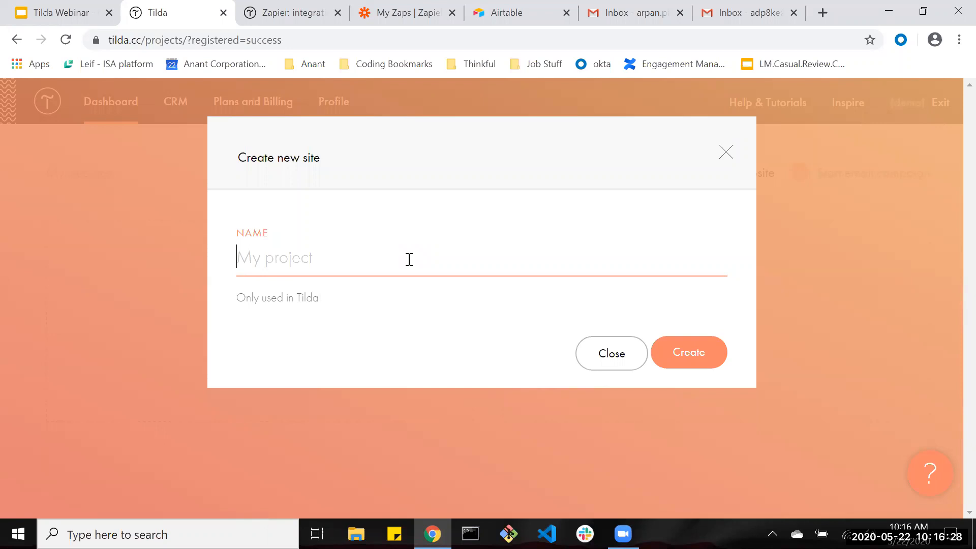
text(demo)
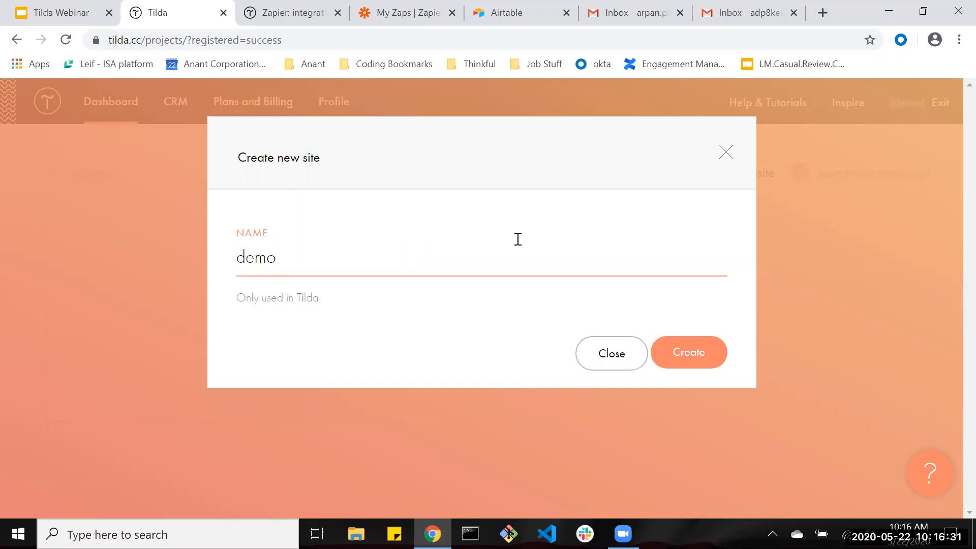
click(679, 353)
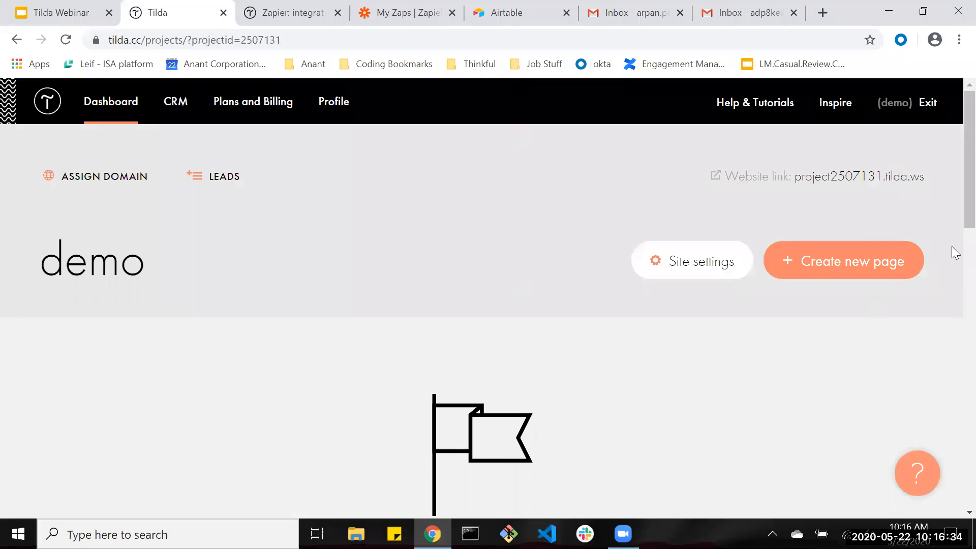
Start a first page for the demo site to bring up the template gallery.
scroll(952, 250, down, 2)
scroll(559, 298, down, 3)
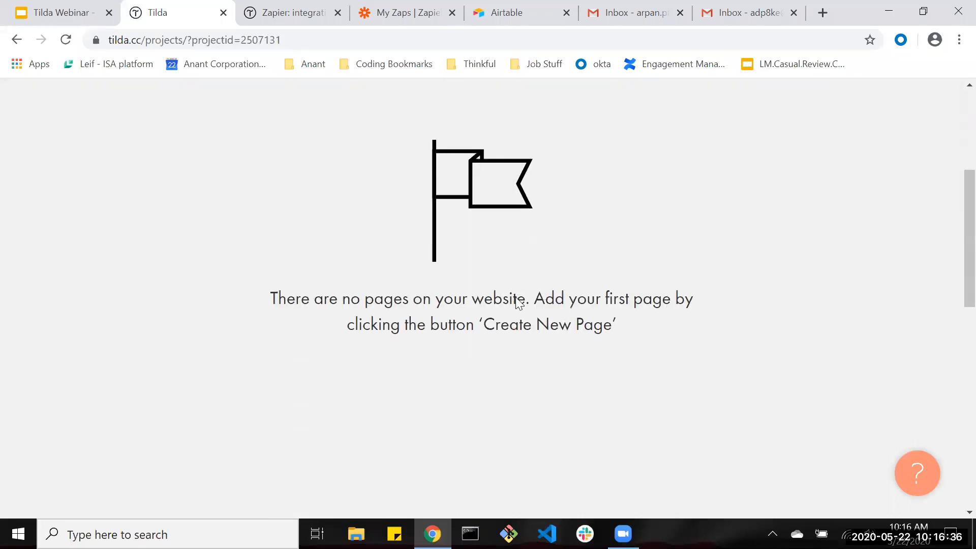
scroll(515, 297, up, 5)
click(786, 276)
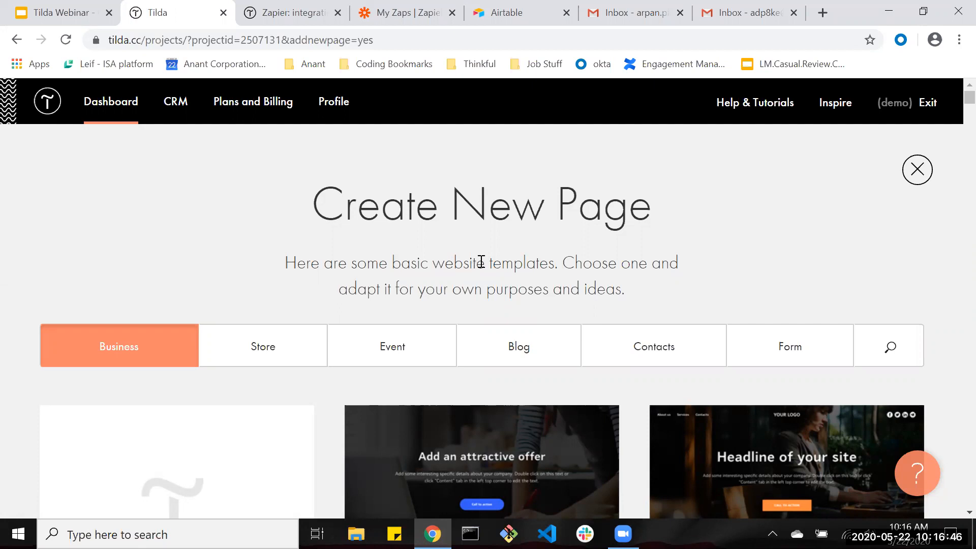
Scroll through the Business page templates.
scroll(482, 262, down, 2)
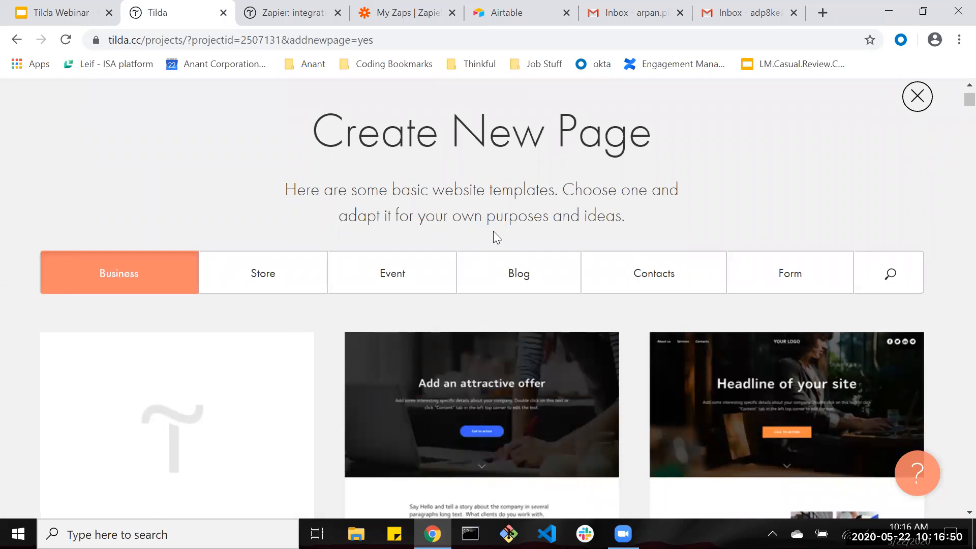
scroll(618, 230, down, 5)
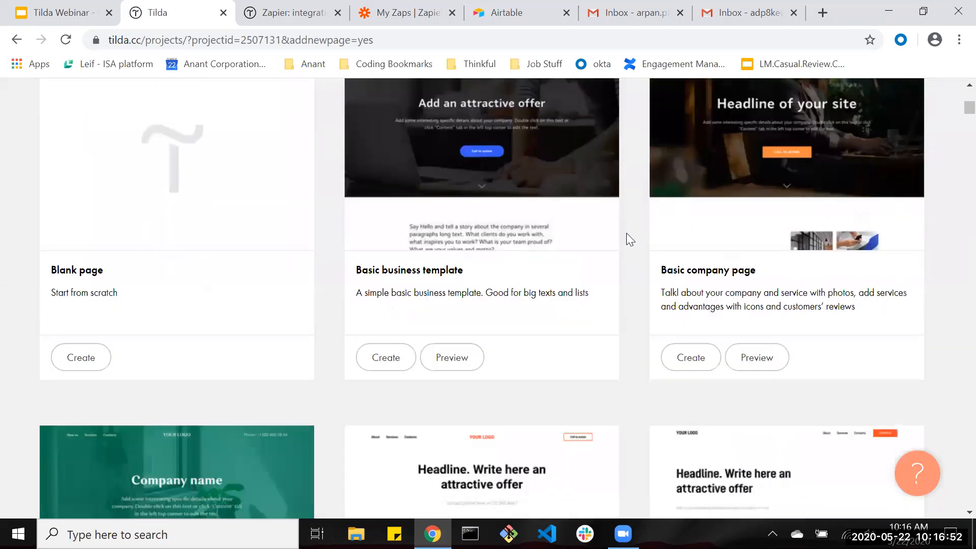
scroll(626, 233, up, 1)
scroll(627, 233, down, 6)
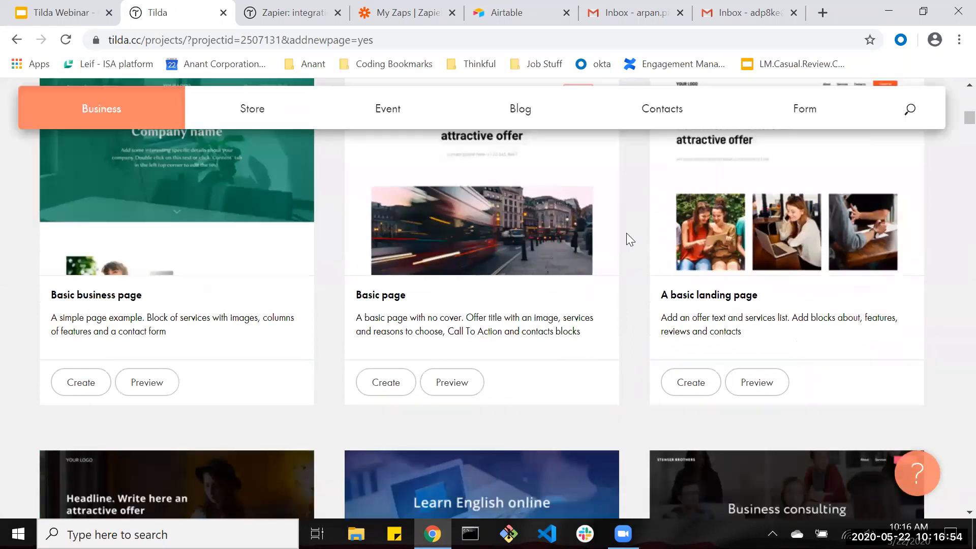
scroll(626, 233, up, 2)
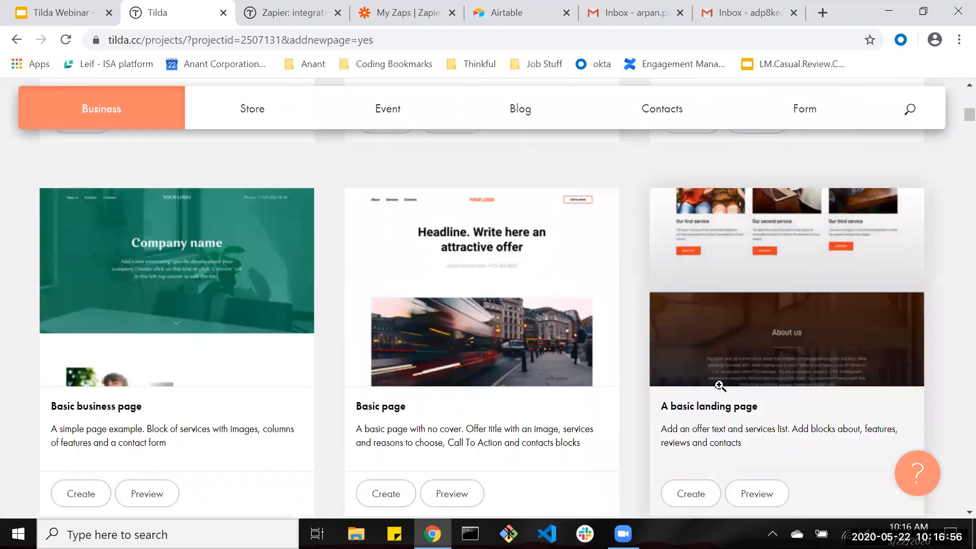
scroll(720, 386, down, 1)
scroll(511, 225, up, 11)
scroll(328, 226, down, 5)
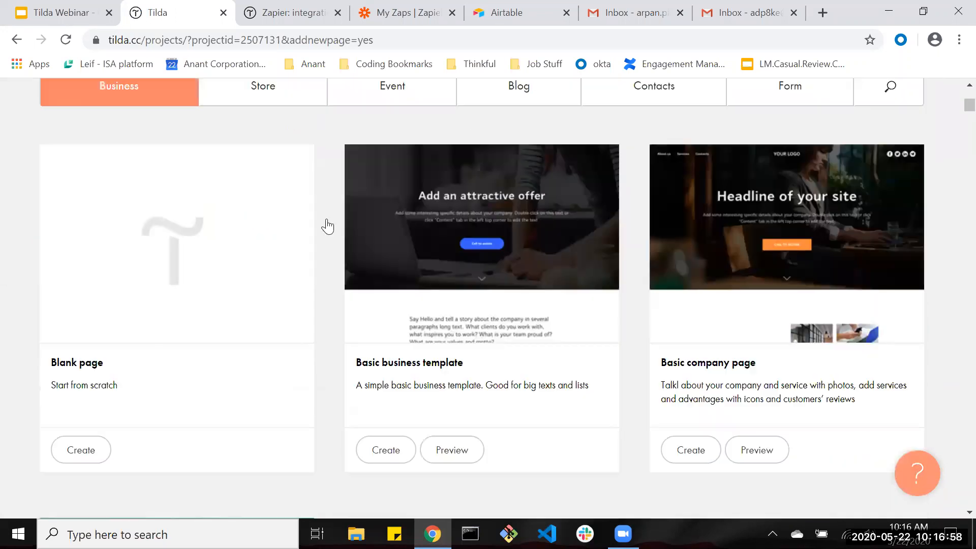
scroll(328, 226, up, 2)
scroll(295, 192, down, 15)
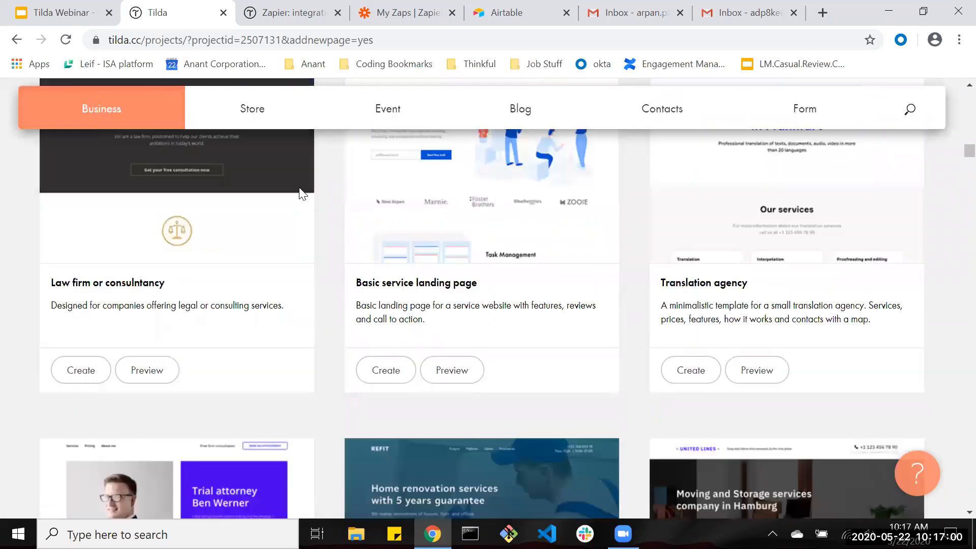
scroll(300, 194, up, 12)
Look through the Store page templates.
click(286, 333)
scroll(511, 334, down, 1)
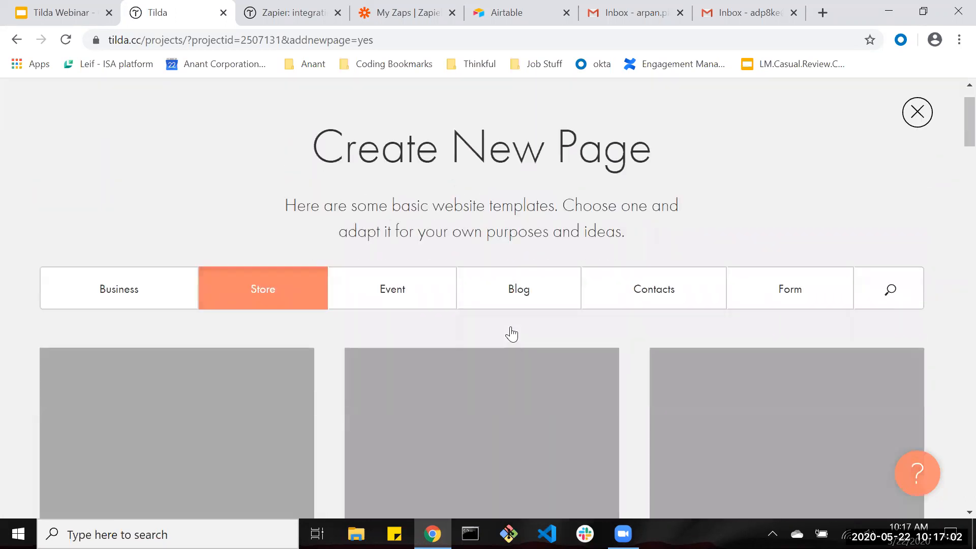
scroll(511, 334, down, 4)
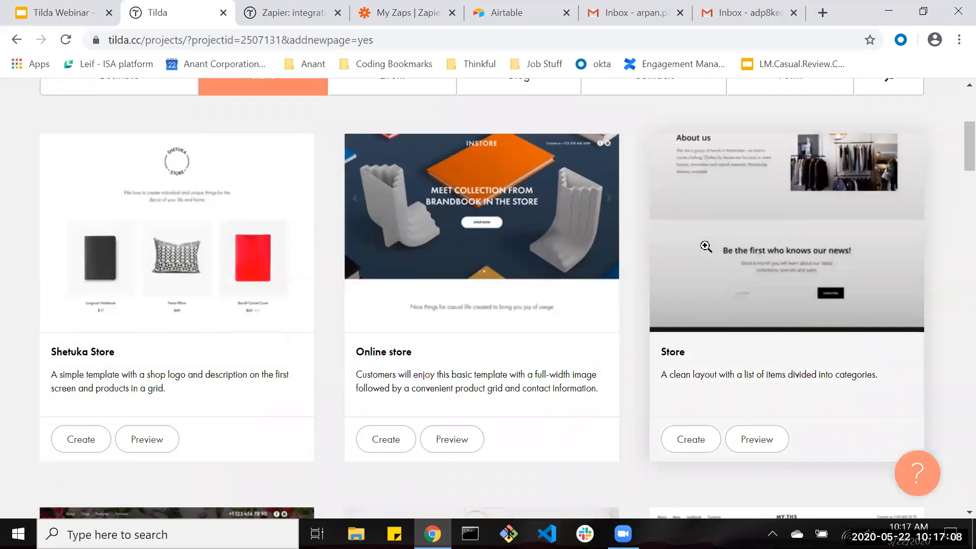
scroll(704, 246, down, 2)
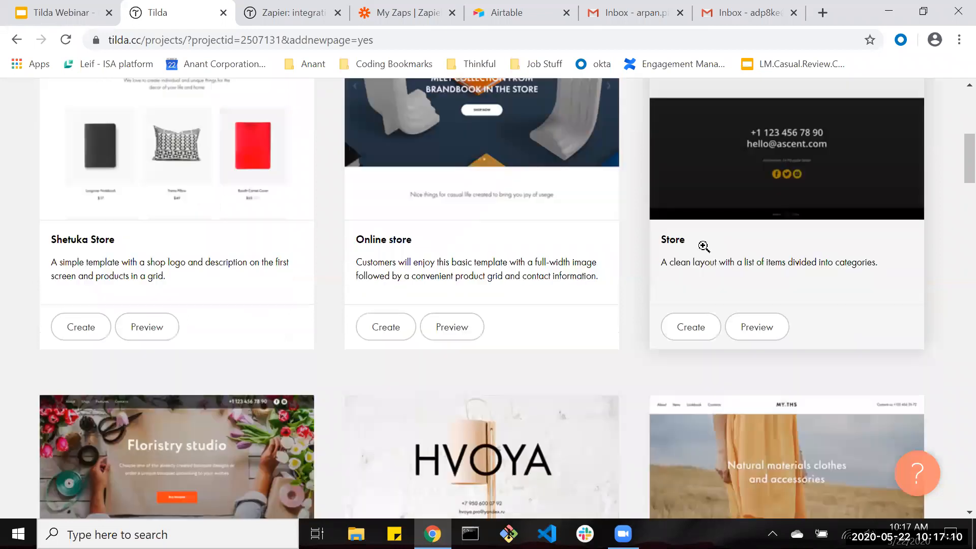
scroll(703, 246, down, 7)
scroll(425, 341, up, 12)
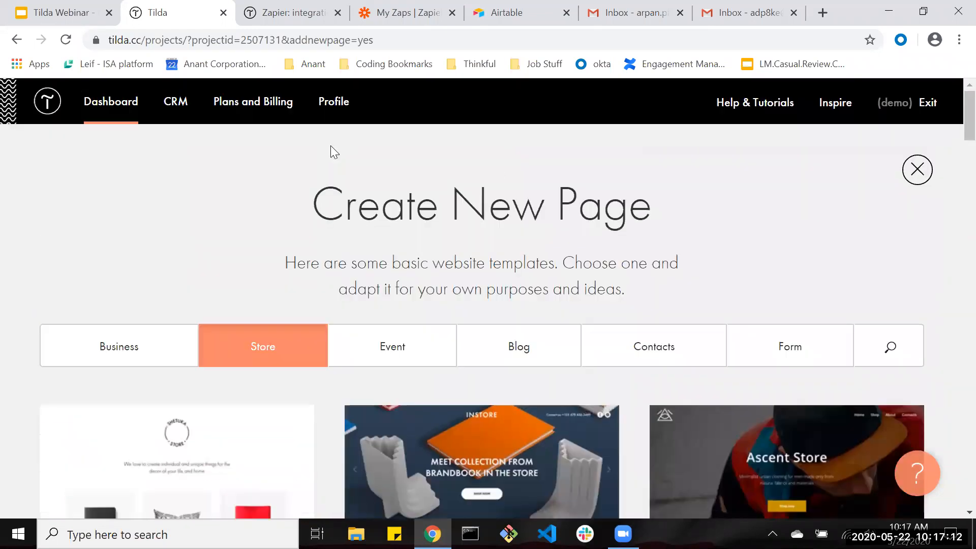
Back in Business templates, preview 'A basic landing page'.
click(92, 354)
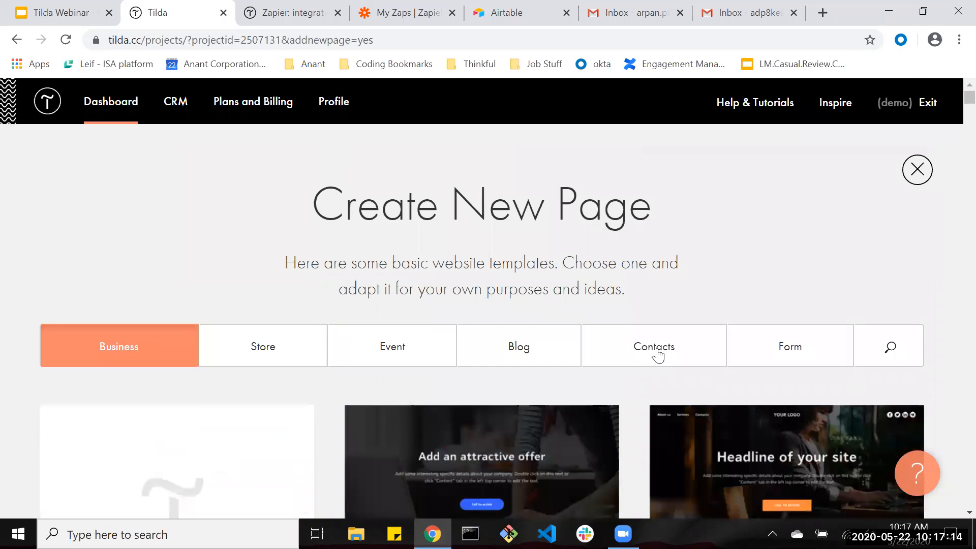
scroll(682, 364, down, 10)
click(724, 404)
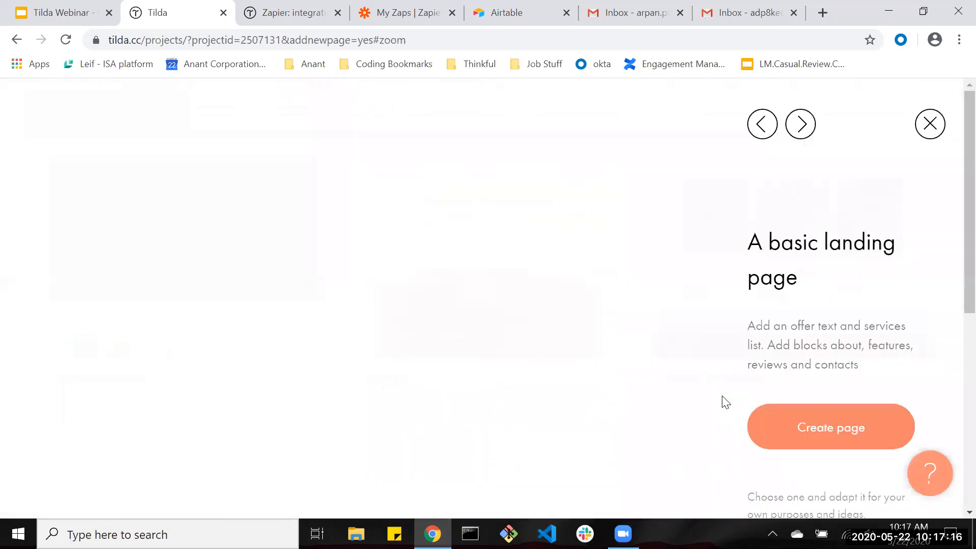
Create the page from 'A basic landing page' and try publishing it, which requires email verification.
click(816, 426)
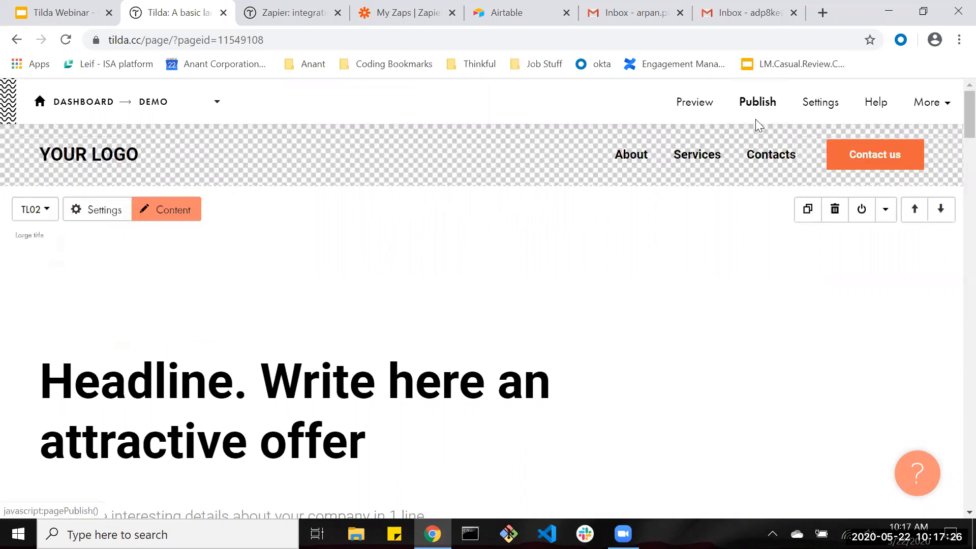
scroll(568, 351, down, 10)
scroll(567, 344, up, 10)
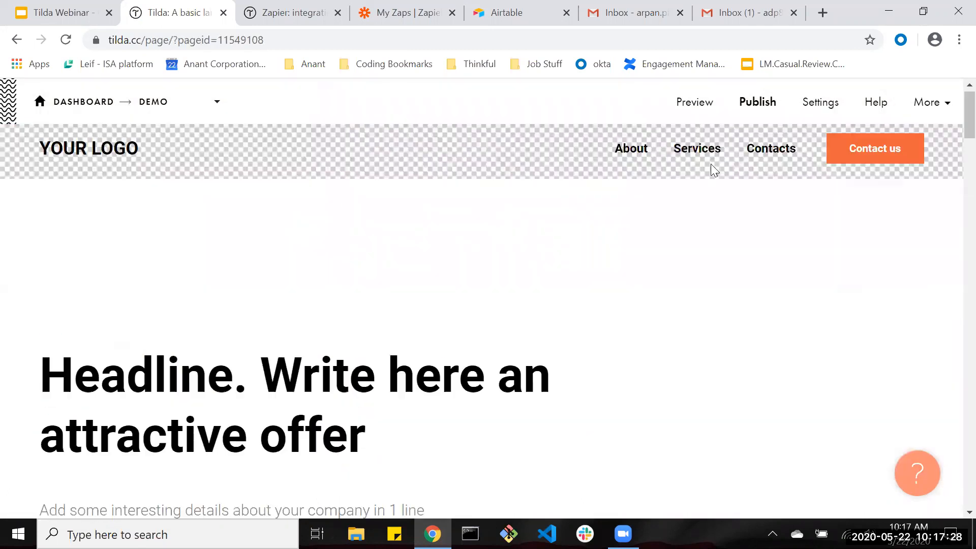
click(759, 104)
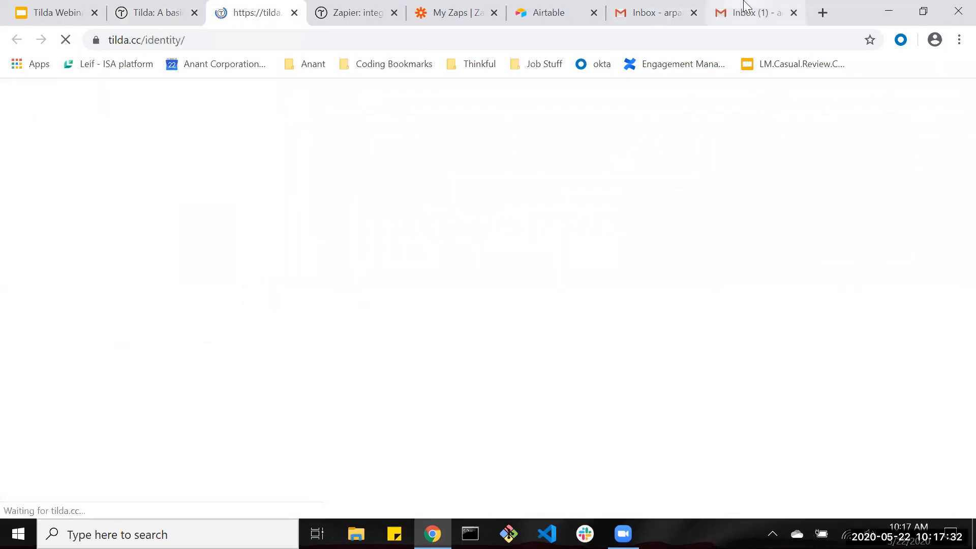
Open the Welcome to Tilda Publishing email in Gmail and follow its sign-in link.
click(756, 13)
click(265, 188)
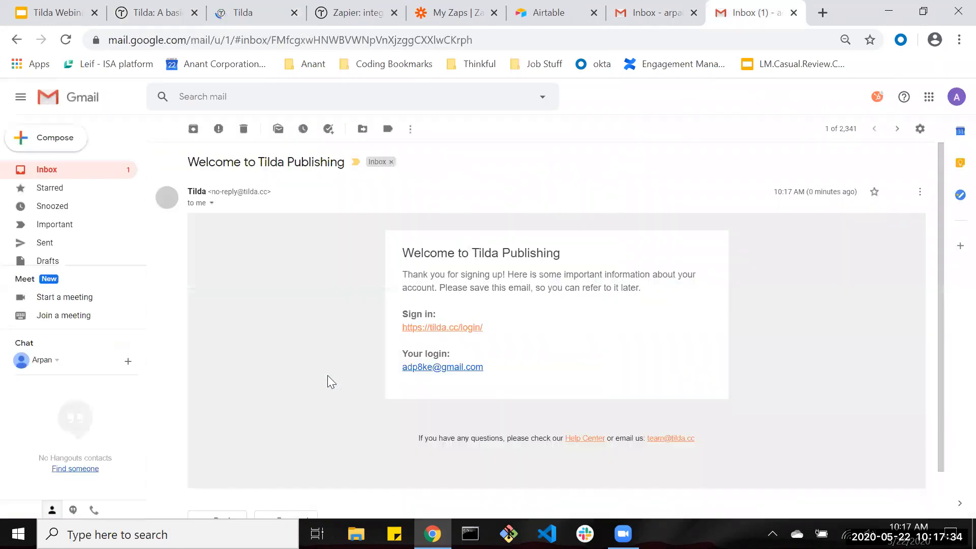
scroll(437, 305, down, 5)
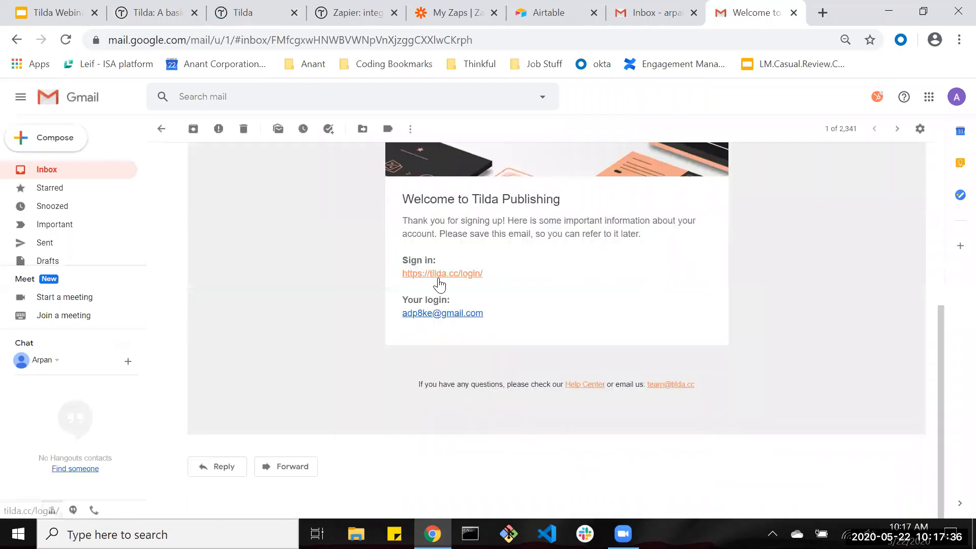
click(439, 277)
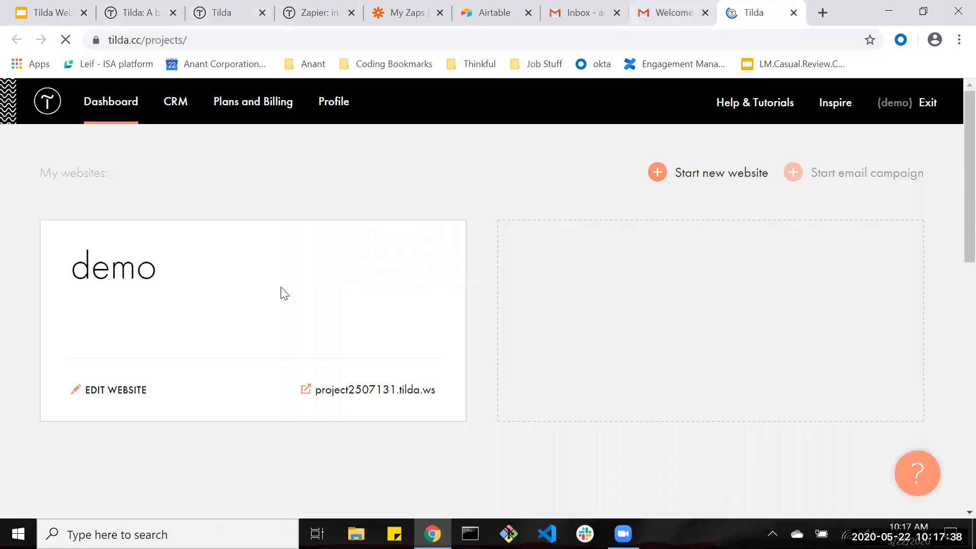
Tidy the browser tabs, closing the old editor and extra Profile tab, keeping the demo dashboard.
click(146, 11)
click(173, 13)
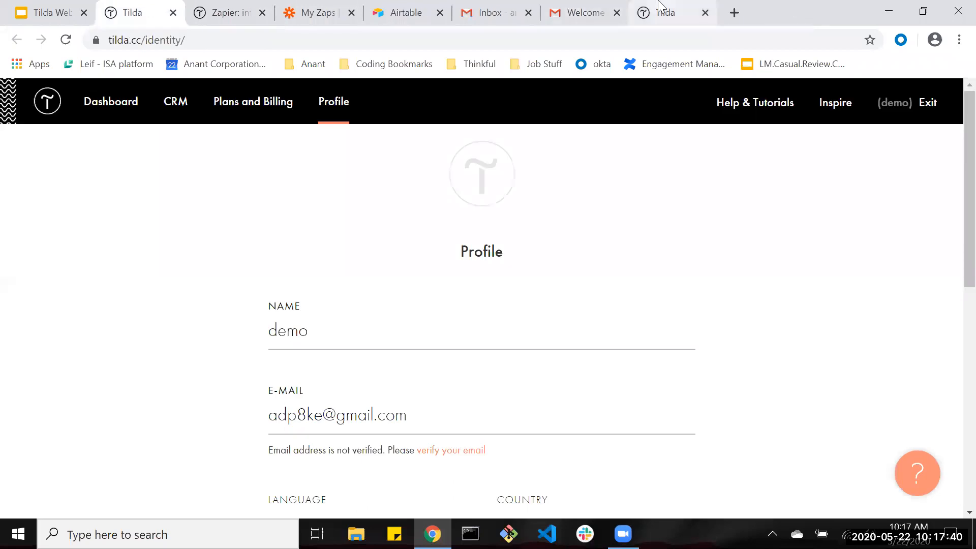
click(660, 6)
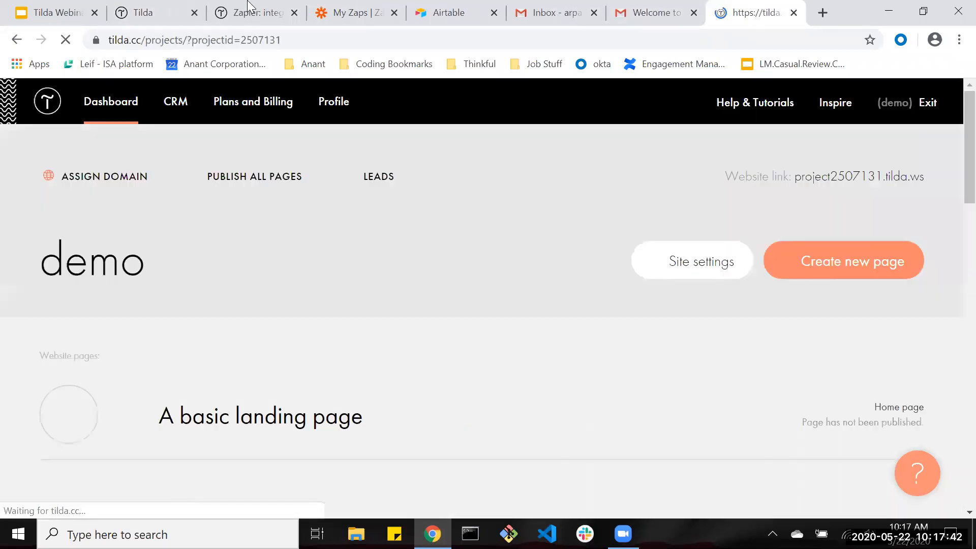
drag(754, 6, 259, 11)
click(164, 16)
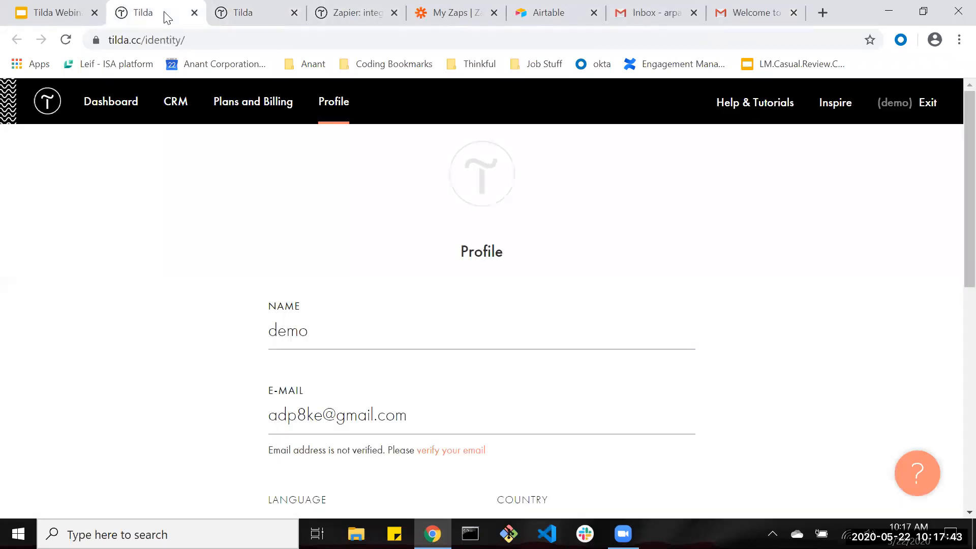
click(194, 13)
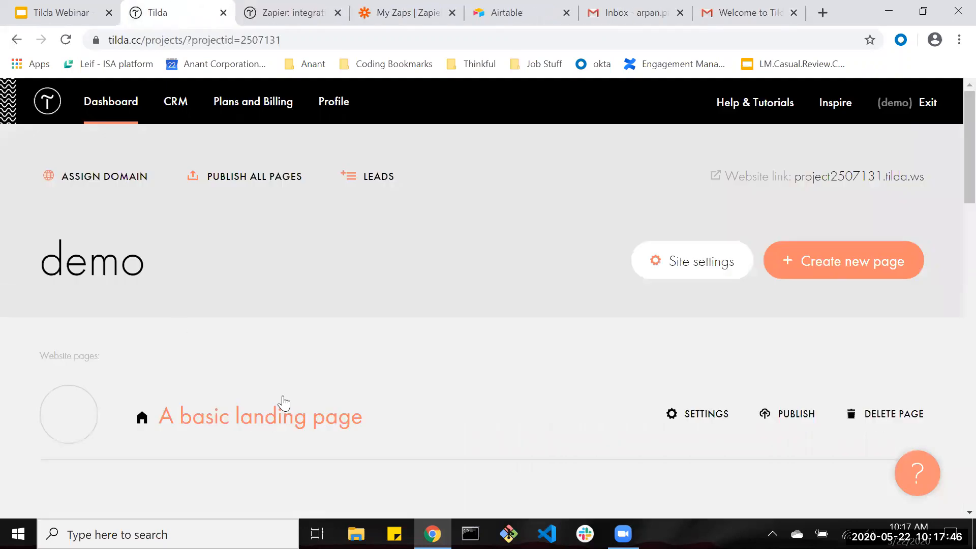
Publish A basic landing page and open its live version at project2507131.tilda.ws.
click(283, 402)
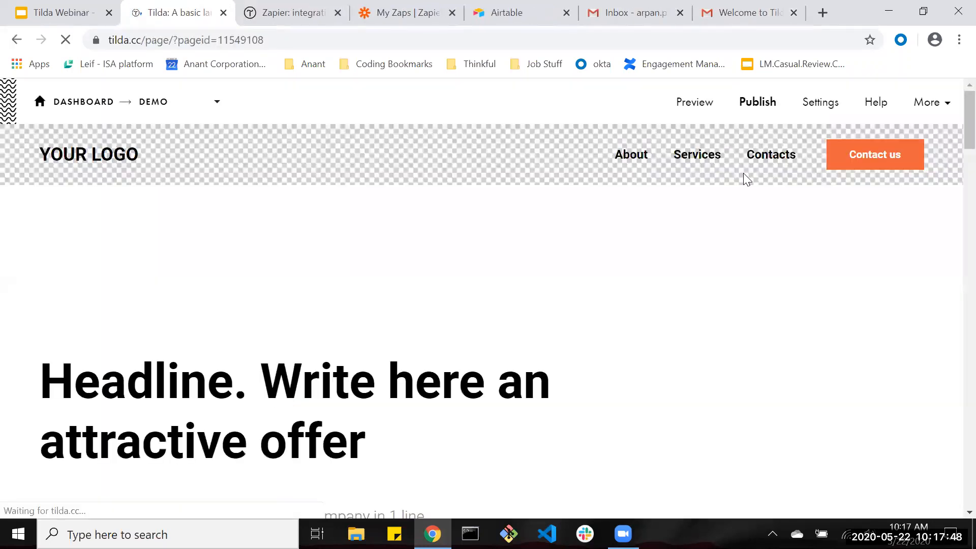
click(748, 105)
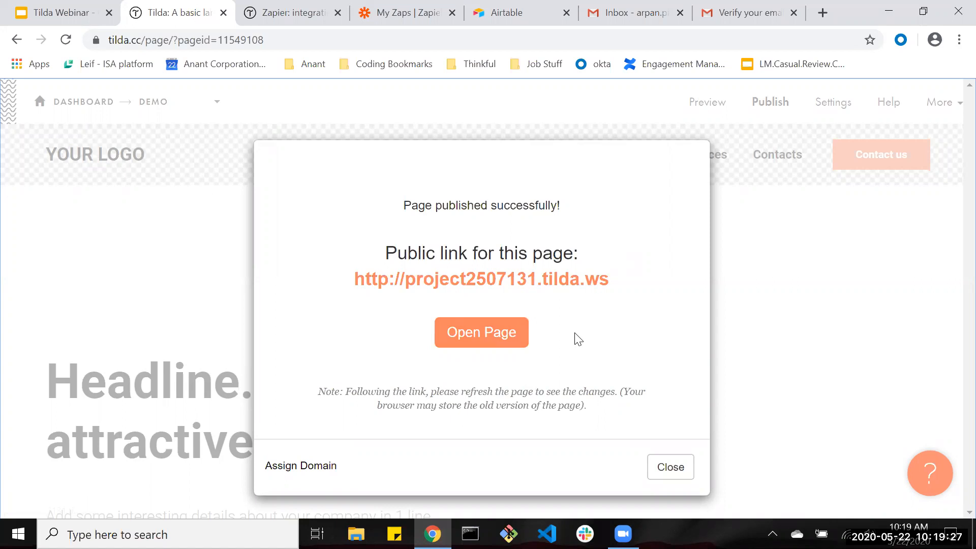
click(690, 470)
click(765, 104)
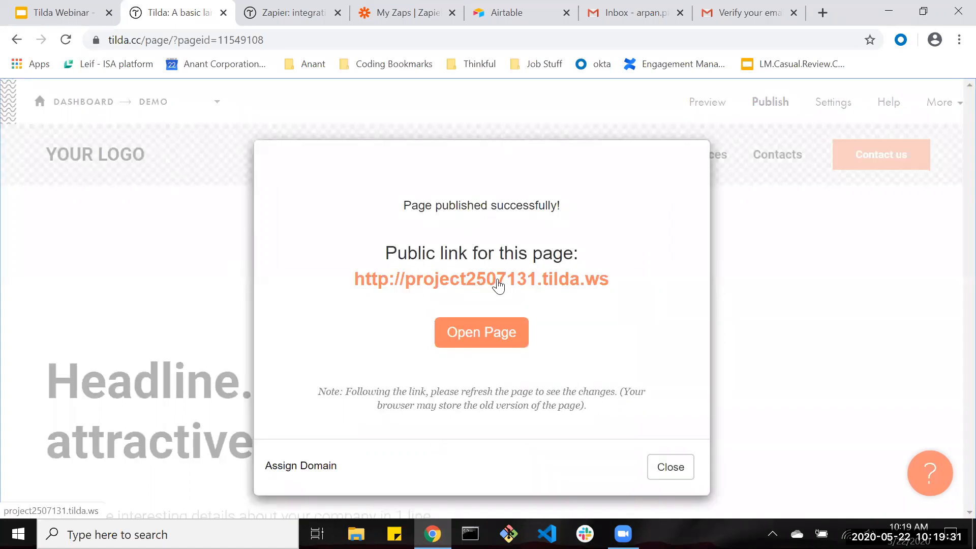
click(490, 286)
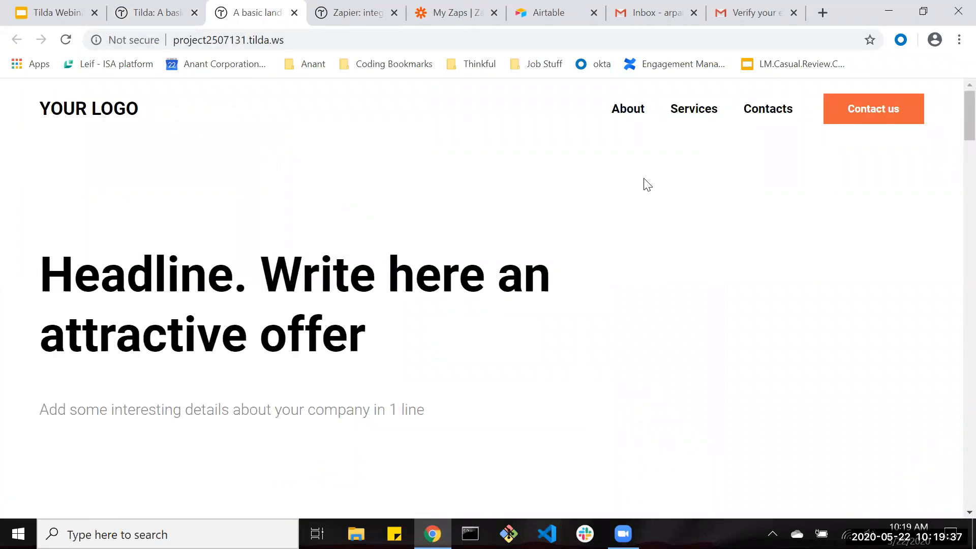
Check the live page's About us and Our contacts form sections, then close the tab.
click(628, 113)
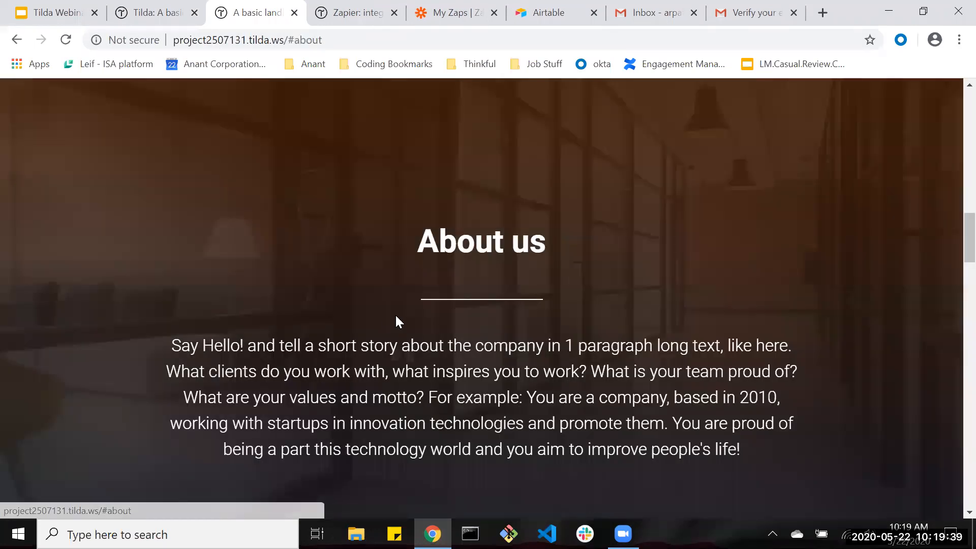
scroll(398, 316, up, 14)
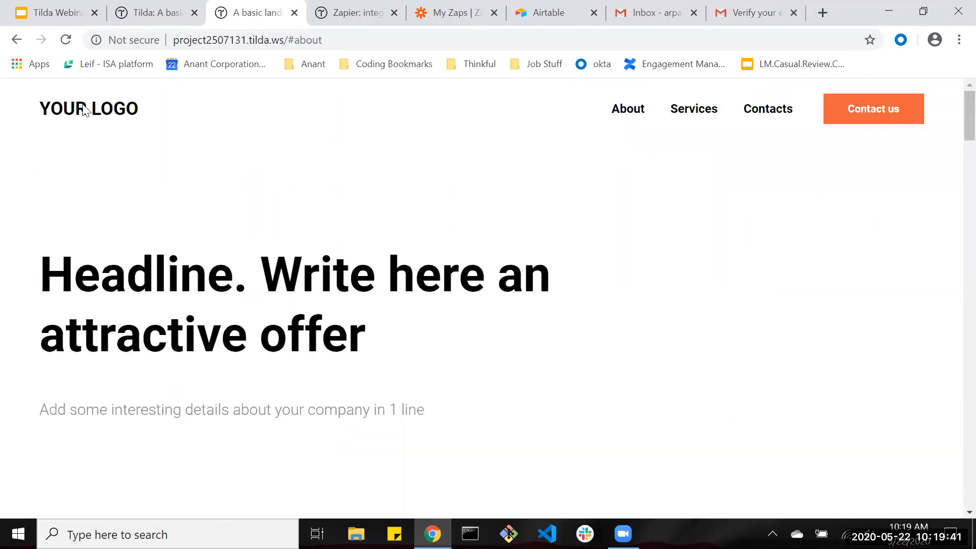
click(762, 114)
scroll(356, 353, down, 3)
scroll(356, 353, up, 12)
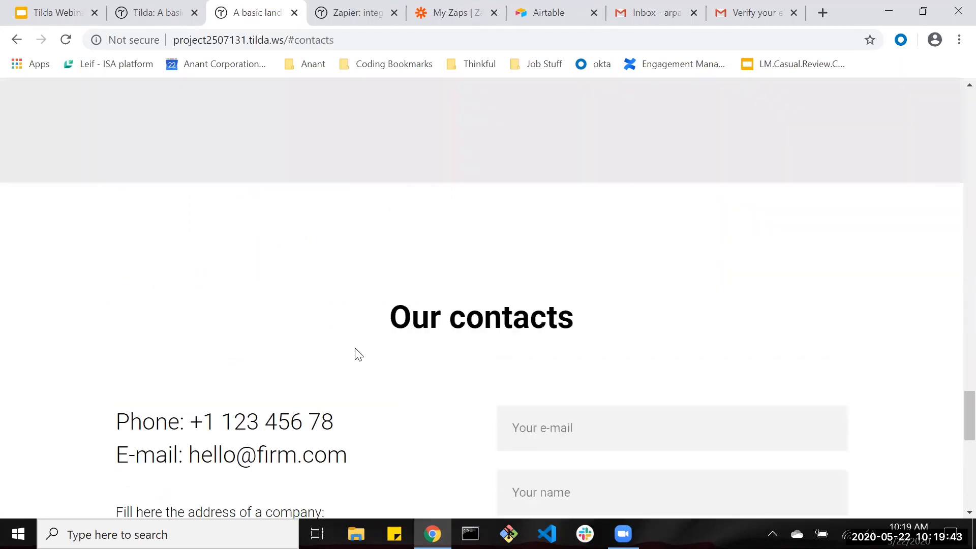
scroll(356, 351, down, 15)
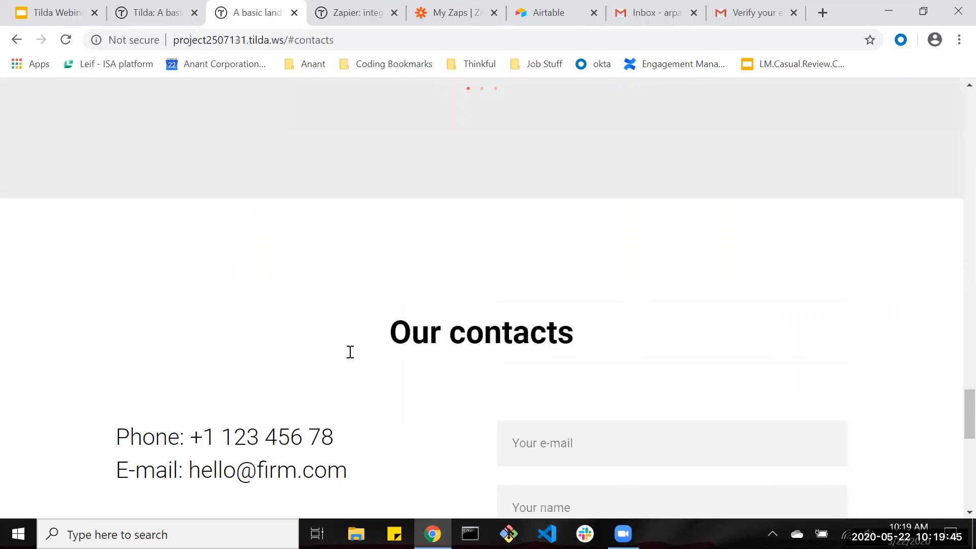
scroll(352, 357, up, 3)
scroll(342, 360, up, 20)
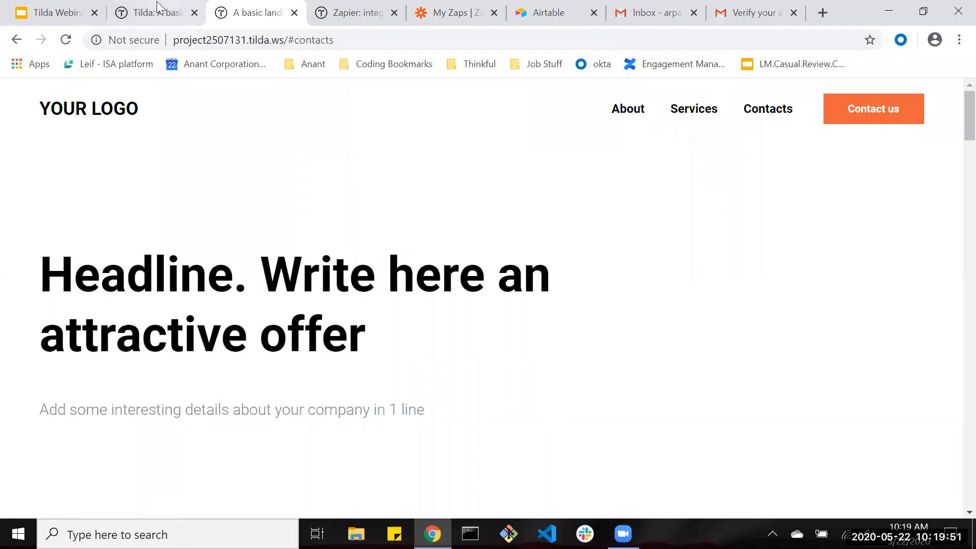
key(ctrl+w)
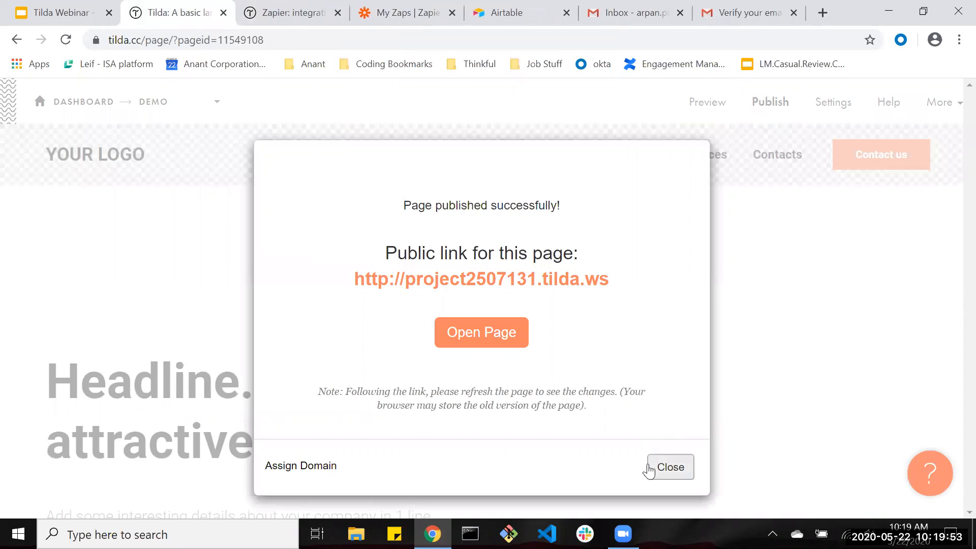
Dismiss the publish confirmation and open the landing page's settings.
click(654, 467)
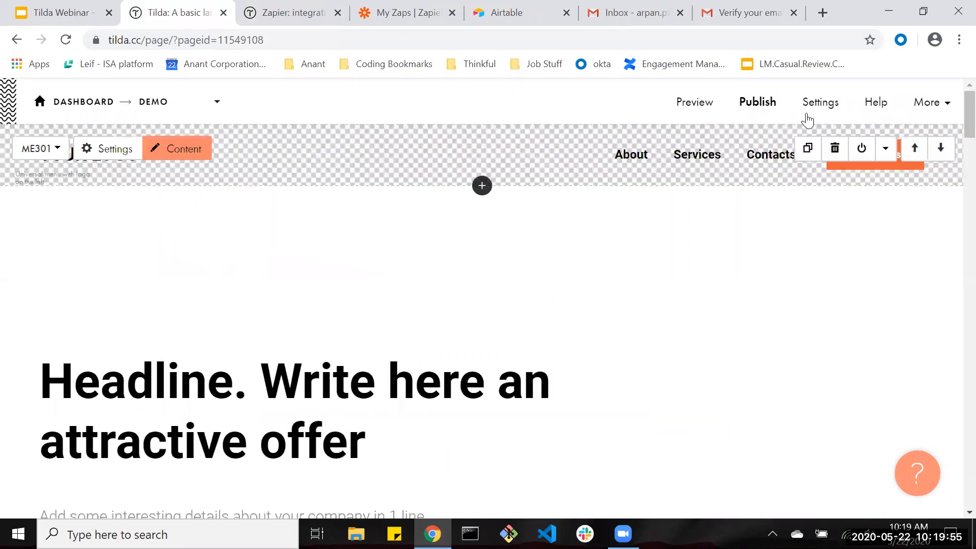
click(819, 105)
scroll(322, 291, down, 2)
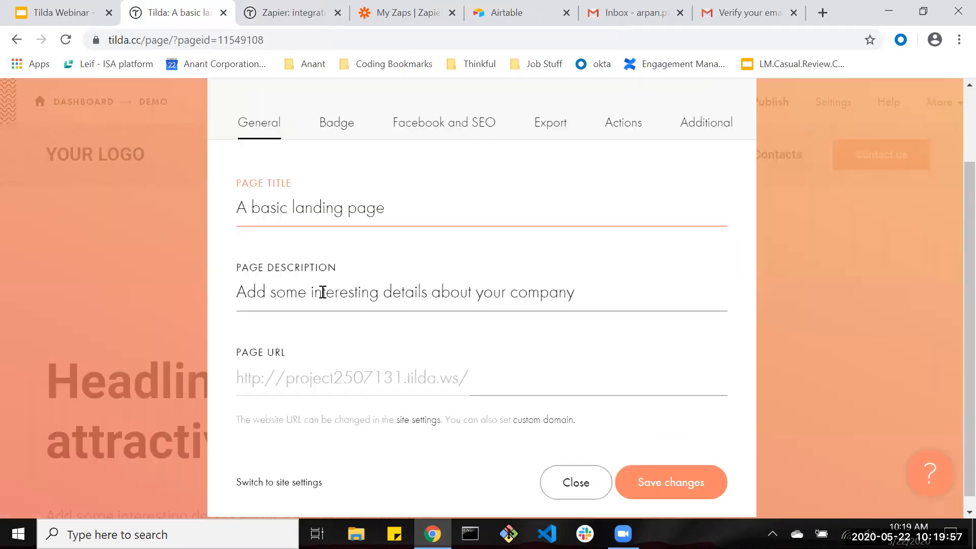
click(447, 373)
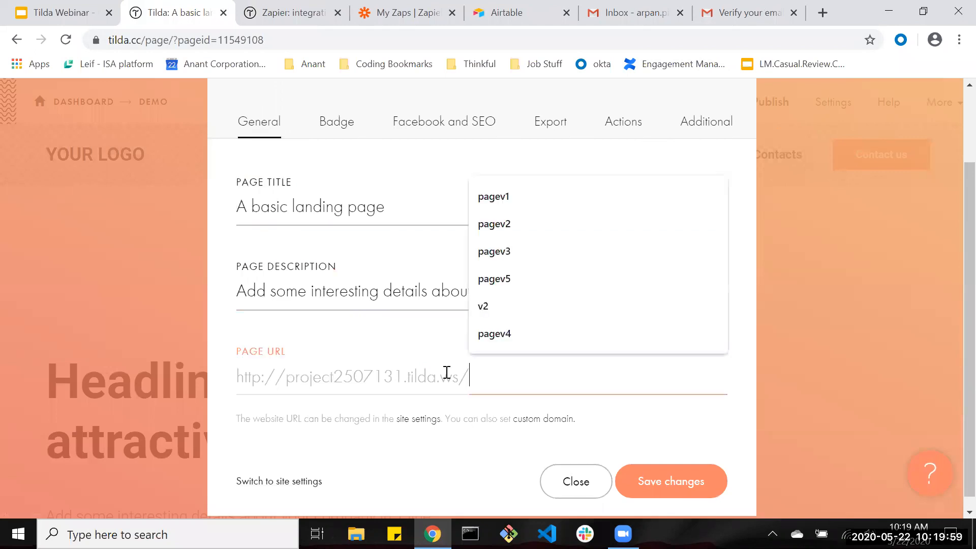
scroll(345, 300, up, 2)
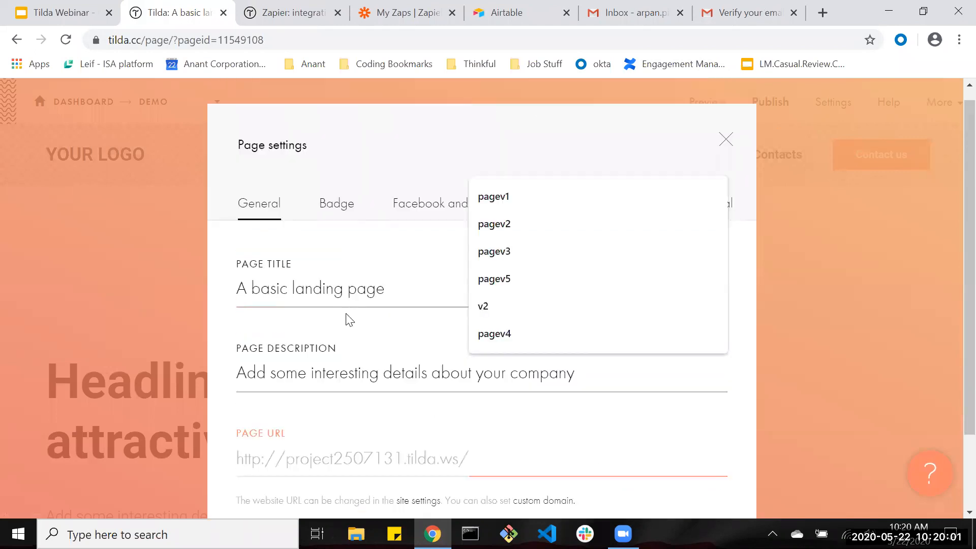
scroll(346, 318, down, 2)
In site settings, enter a custom .tilda.ws subdomain ending in -demo and save.
click(285, 469)
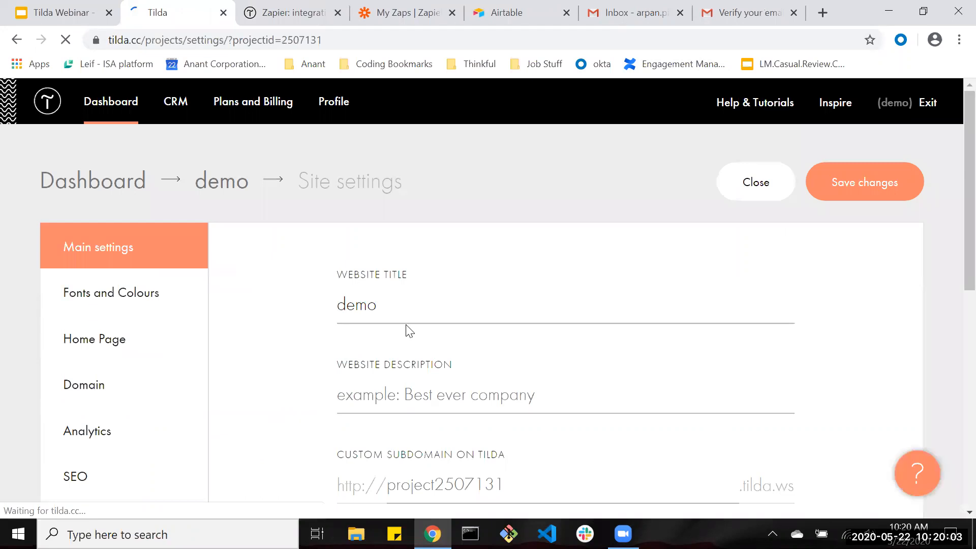
scroll(406, 327, down, 2)
click(472, 410)
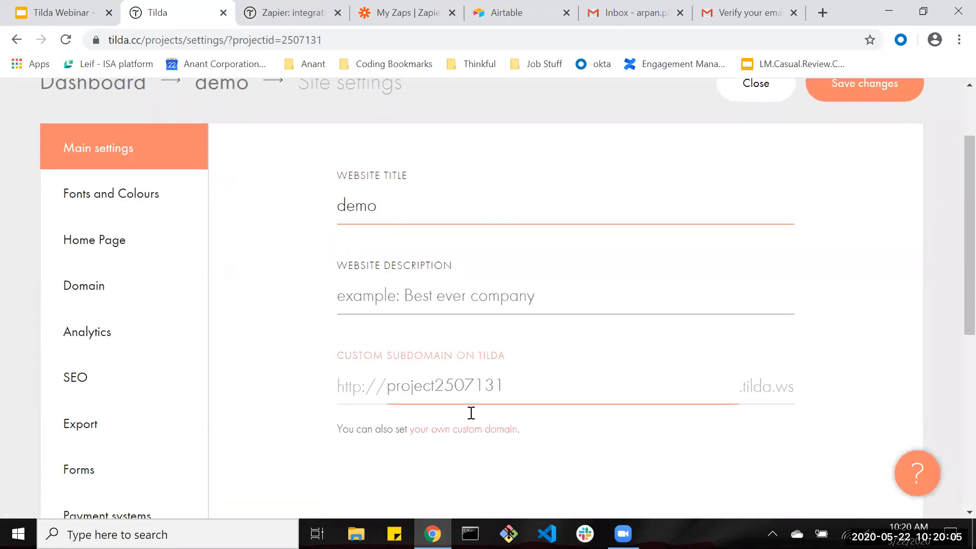
text(arpan-demo)
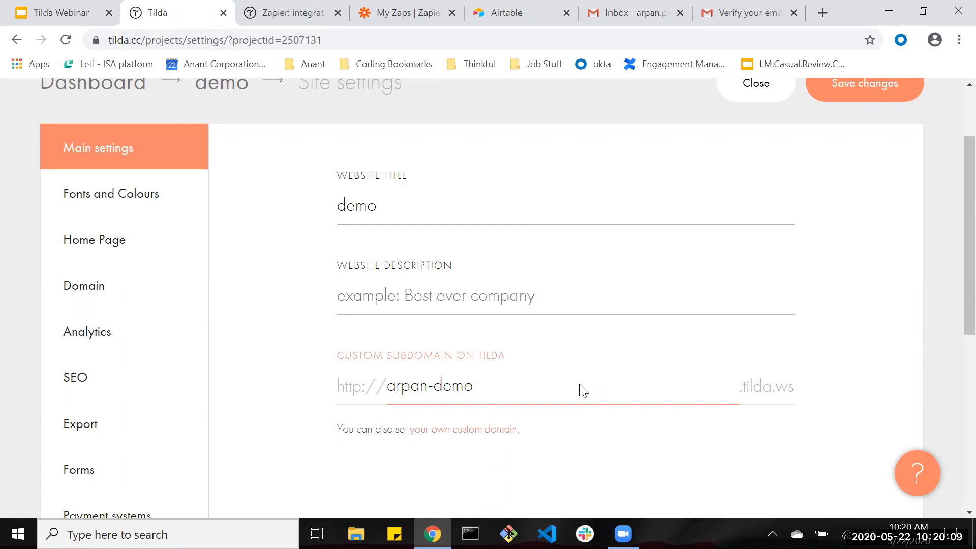
scroll(580, 381, down, 7)
scroll(765, 185, up, 10)
click(864, 178)
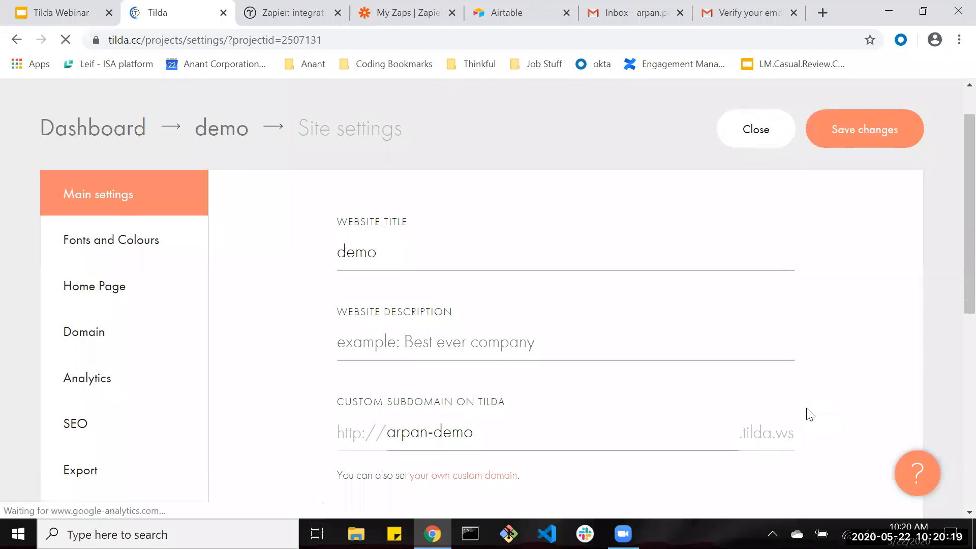
click(214, 179)
Republish A basic landing page and note its new -demo public link.
click(260, 417)
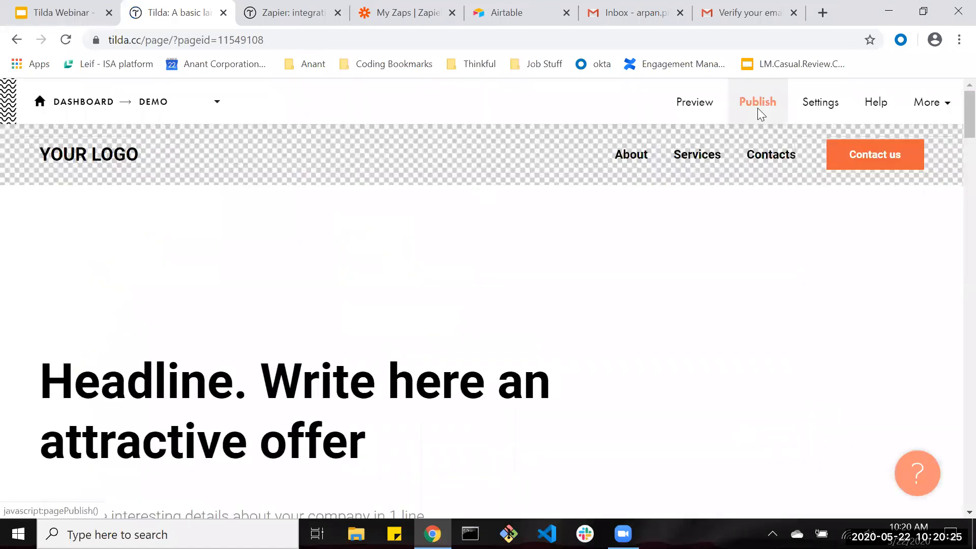
click(758, 102)
drag(364, 279, 611, 274)
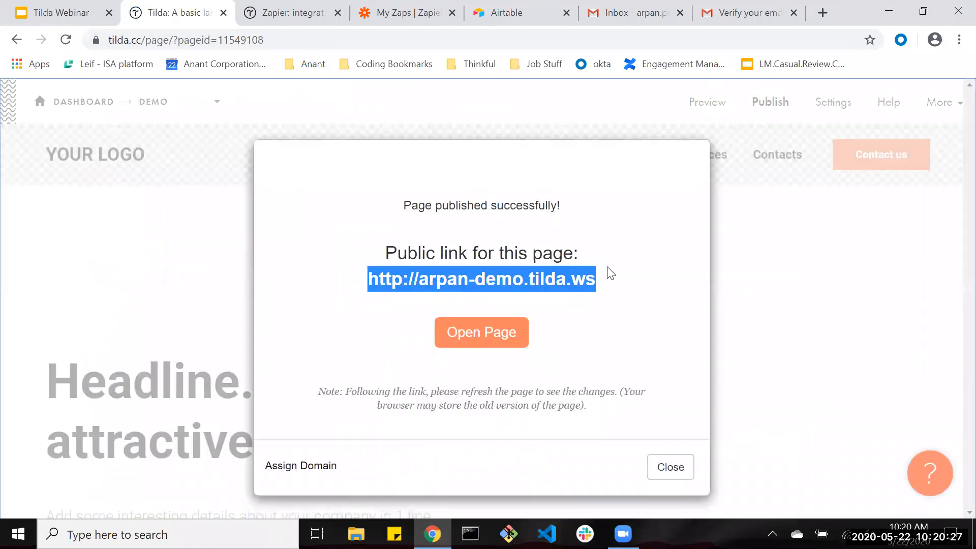
click(666, 467)
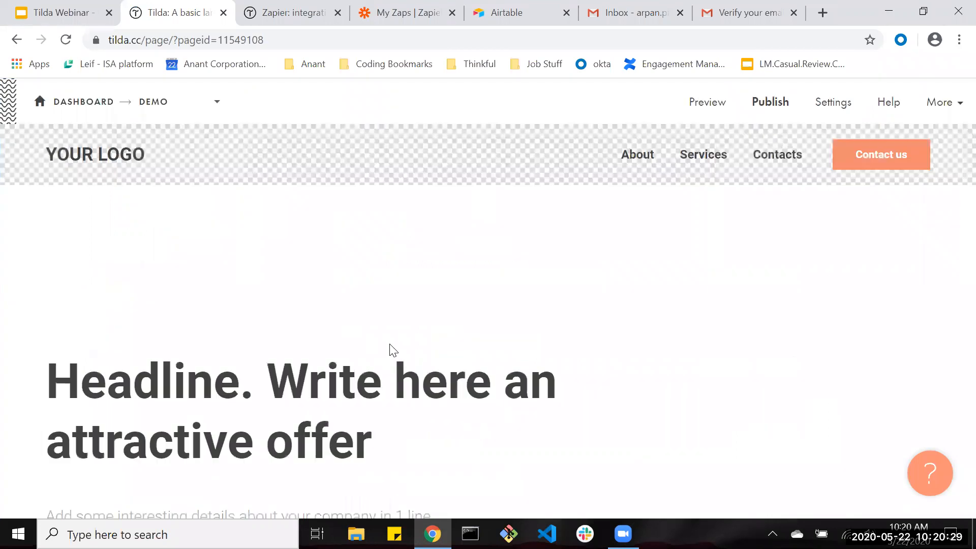
Review the landing page content, jumping to its About us section.
scroll(390, 346, down, 10)
scroll(389, 346, down, 15)
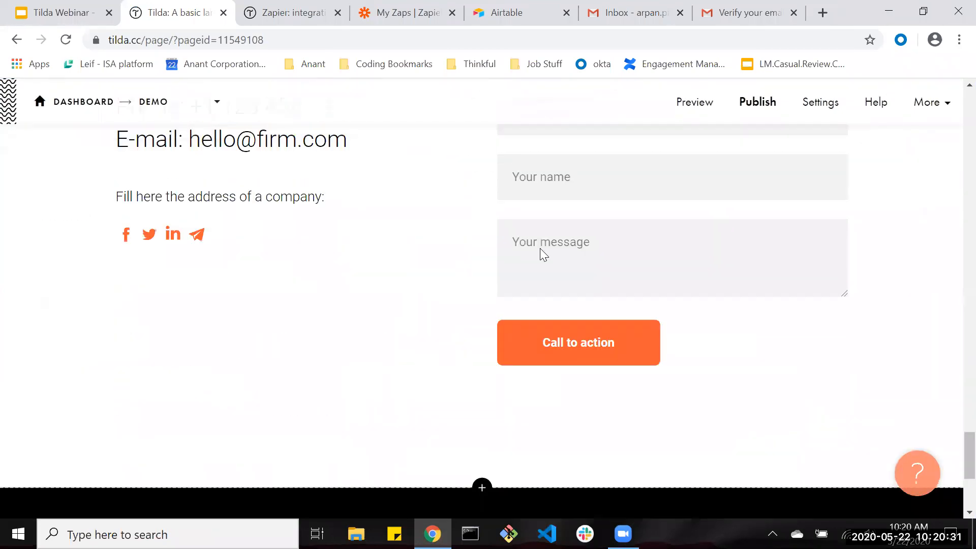
scroll(537, 229, up, 1)
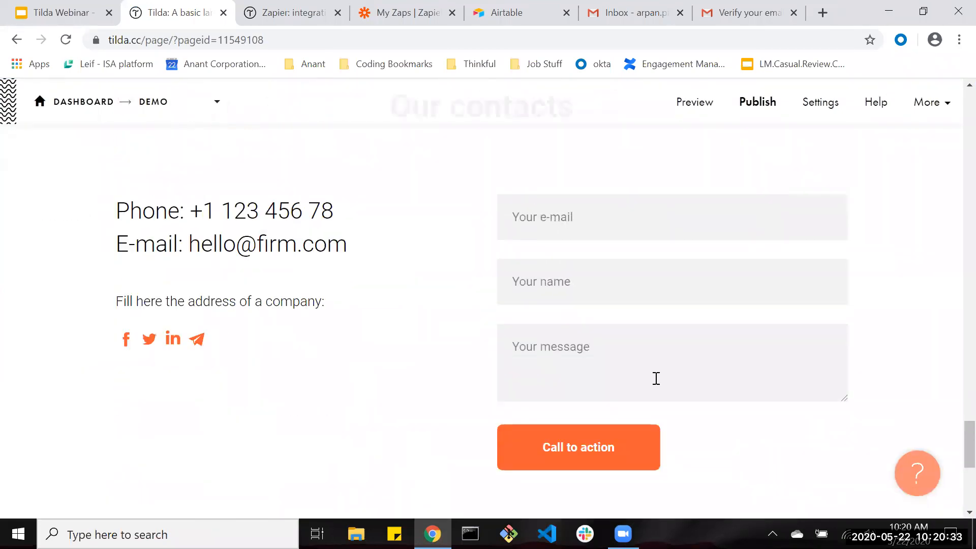
scroll(479, 209, up, 2)
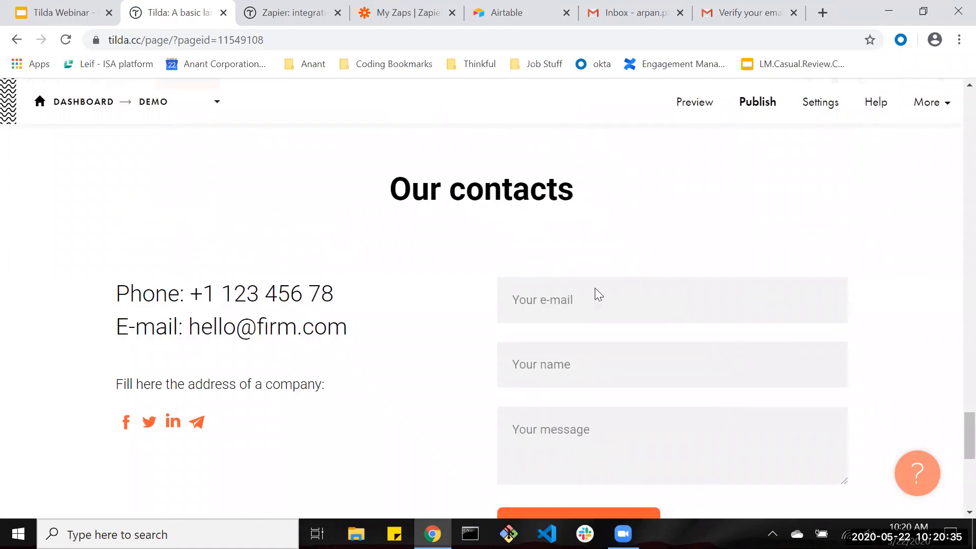
scroll(598, 295, down, 1)
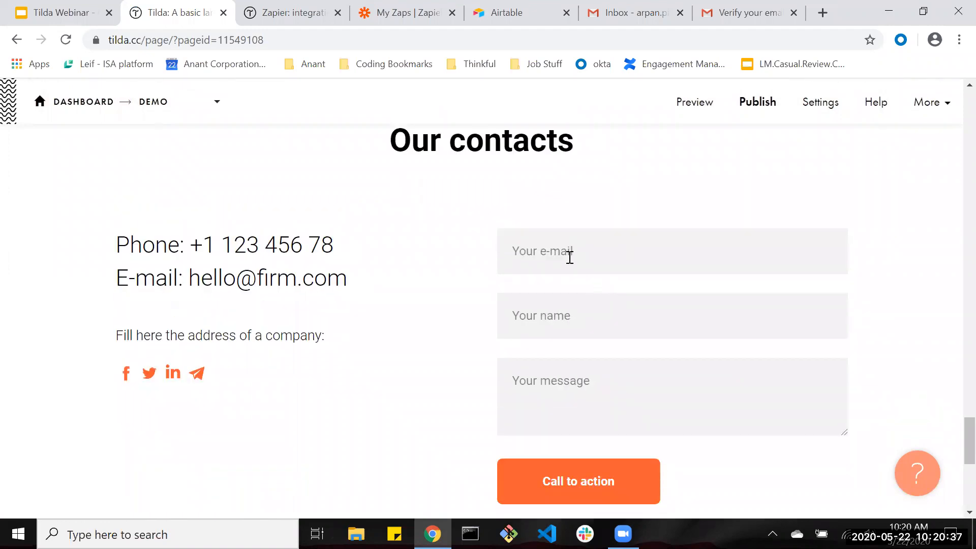
scroll(563, 262, up, 20)
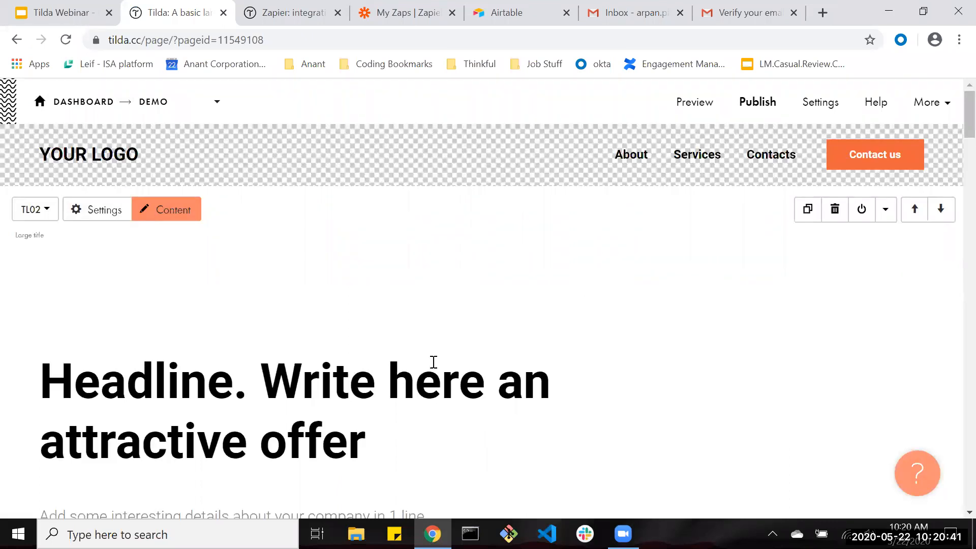
click(629, 158)
scroll(634, 327, down, 2)
scroll(540, 329, up, 20)
click(217, 102)
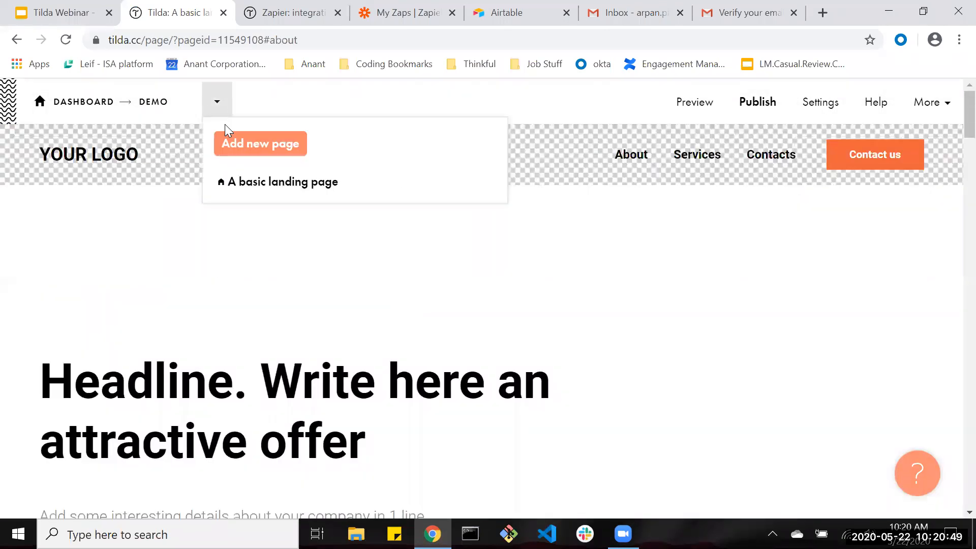
Add a new page from the first About us template found by searching 'about'.
click(238, 161)
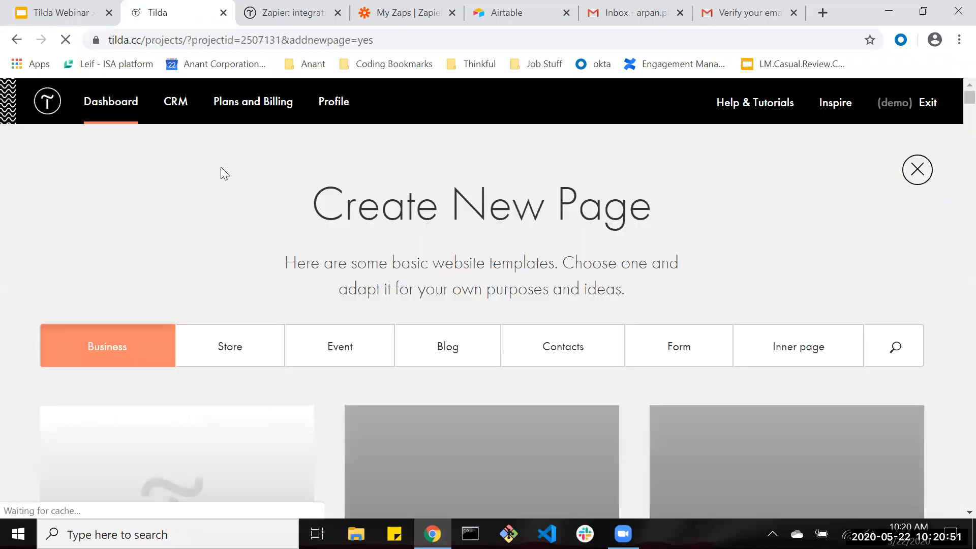
scroll(758, 255, down, 2)
click(873, 277)
text(b)
key(BackSpace)
text(about)
scroll(853, 277, down, 3)
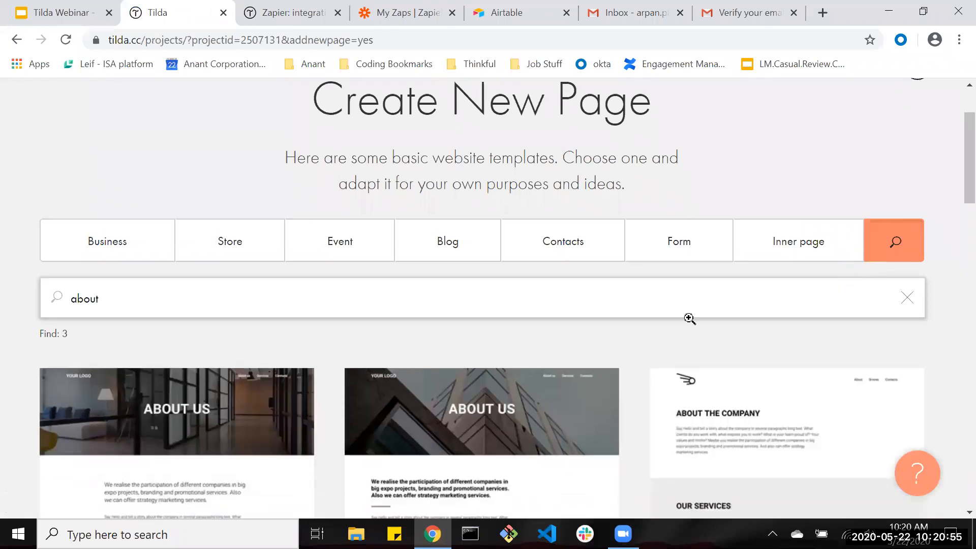
click(196, 351)
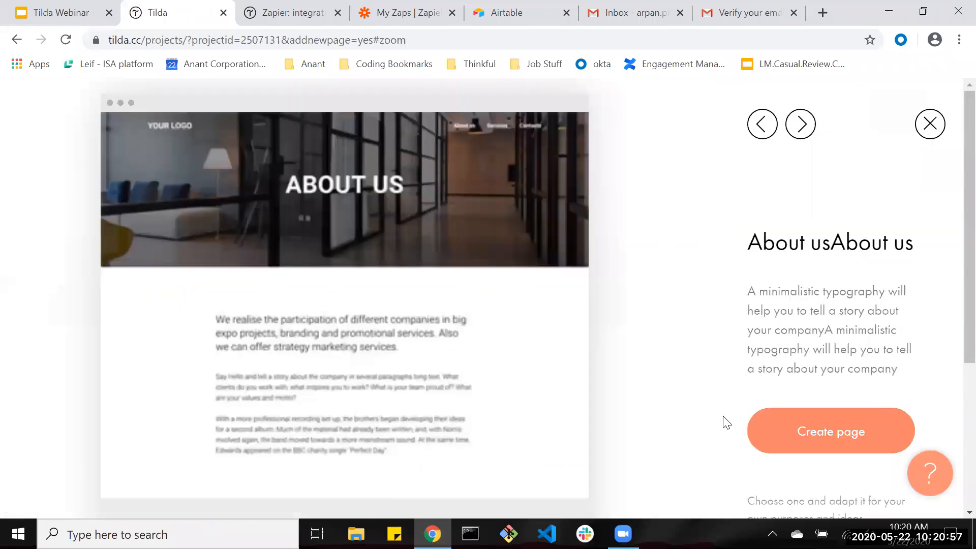
click(822, 434)
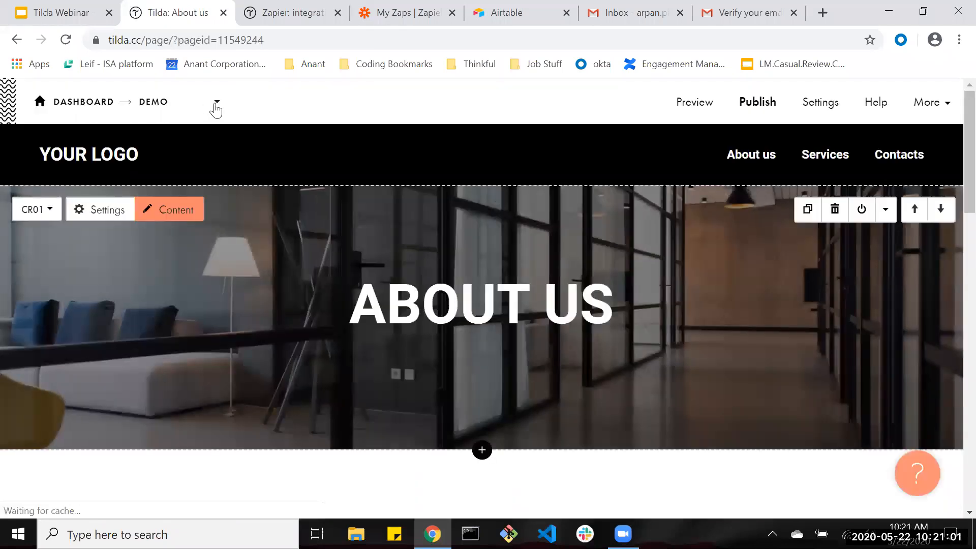
Open the demo project's page list.
click(216, 104)
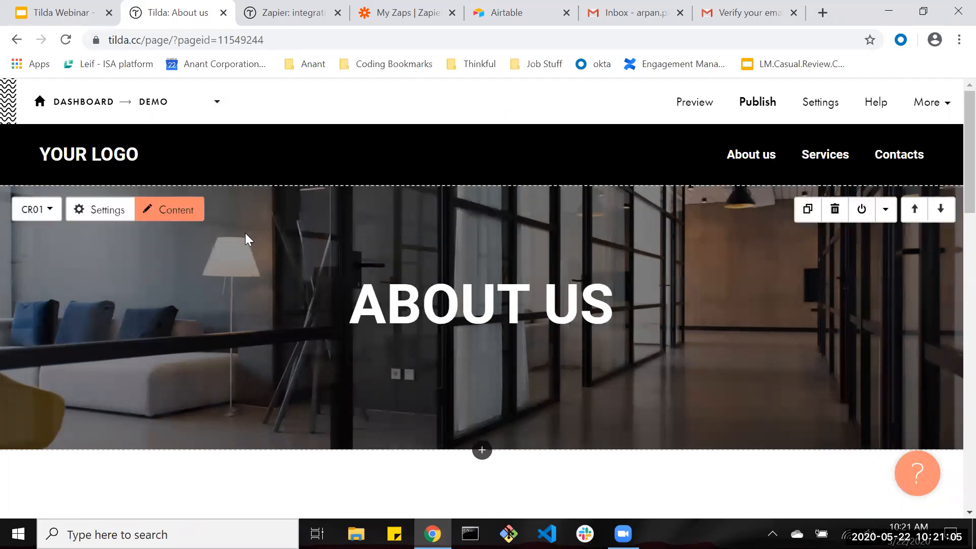
scroll(324, 259, down, 4)
scroll(344, 266, up, 4)
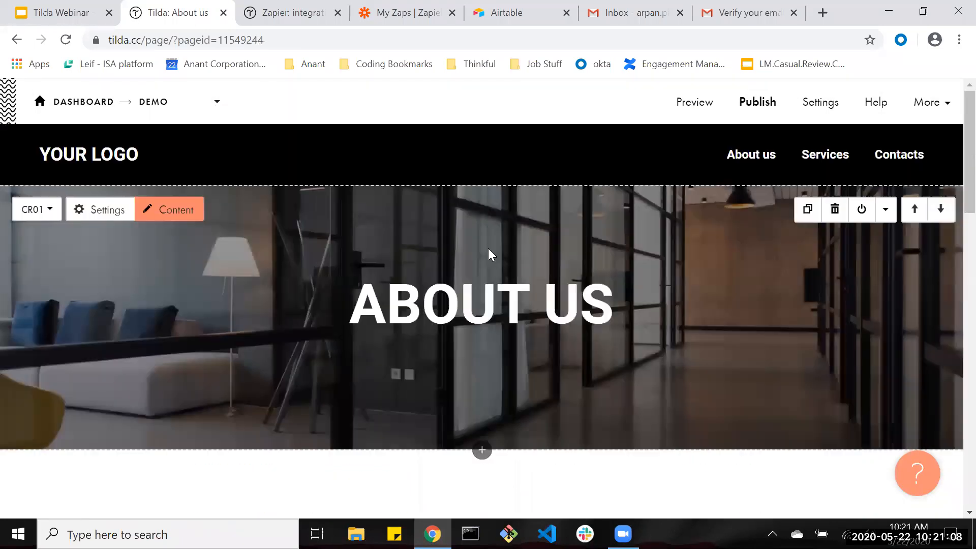
Publish the About us page at its default address.
click(770, 102)
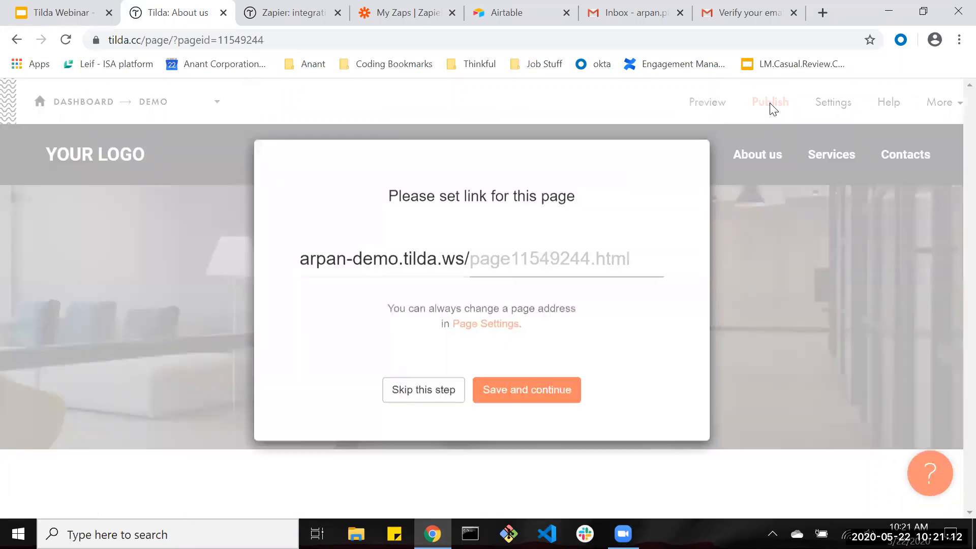
click(464, 263)
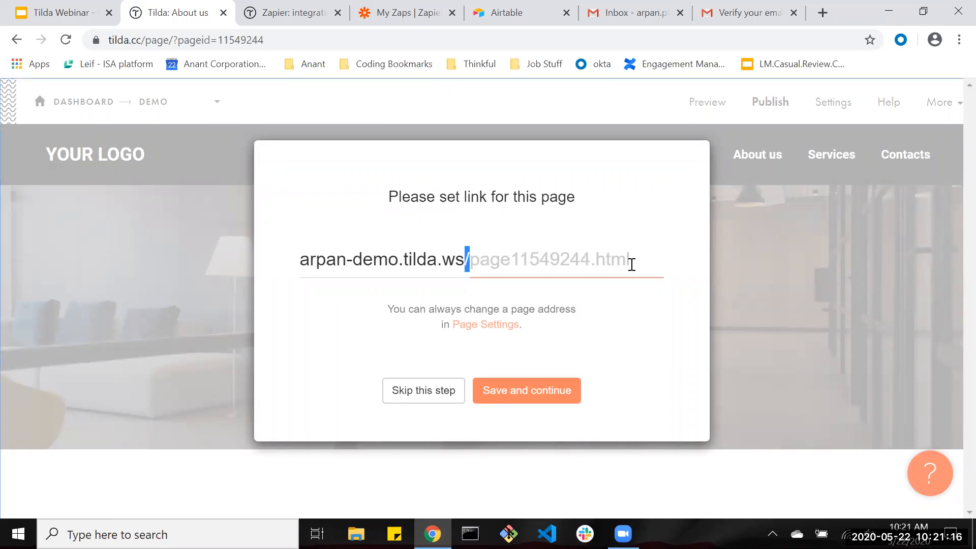
click(535, 396)
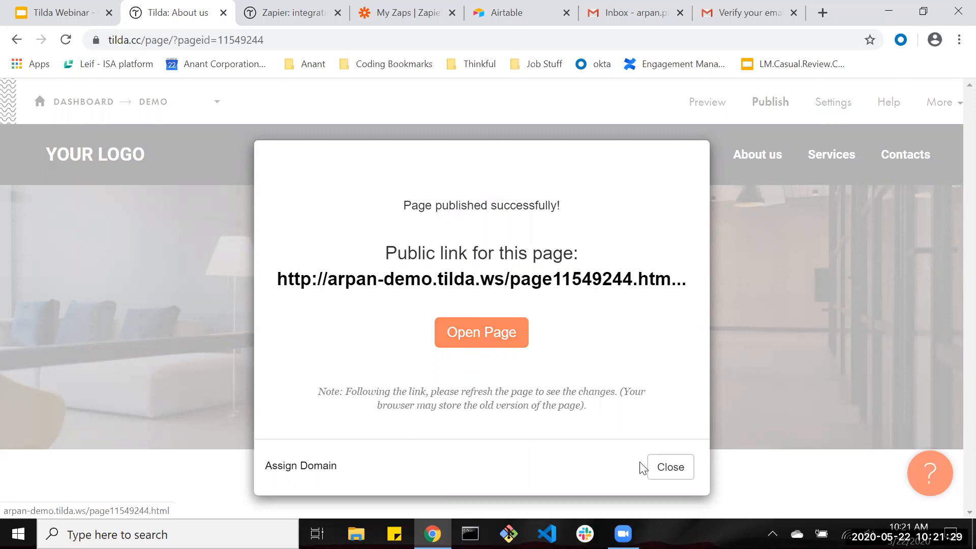
Close the publish confirmation and switch to A basic landing page in the editor.
click(662, 478)
click(214, 102)
click(265, 184)
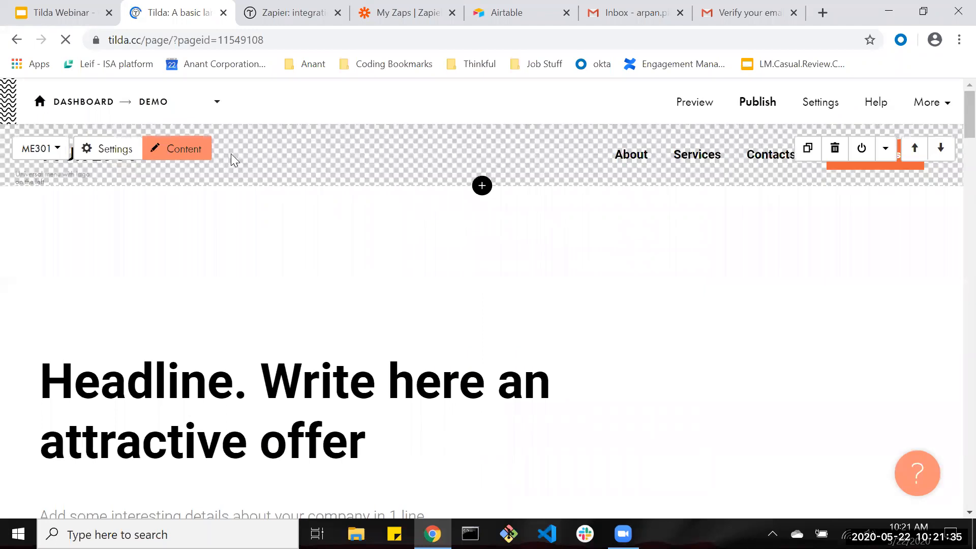
In the menu block's content settings, delete the About item's old #about link.
click(173, 152)
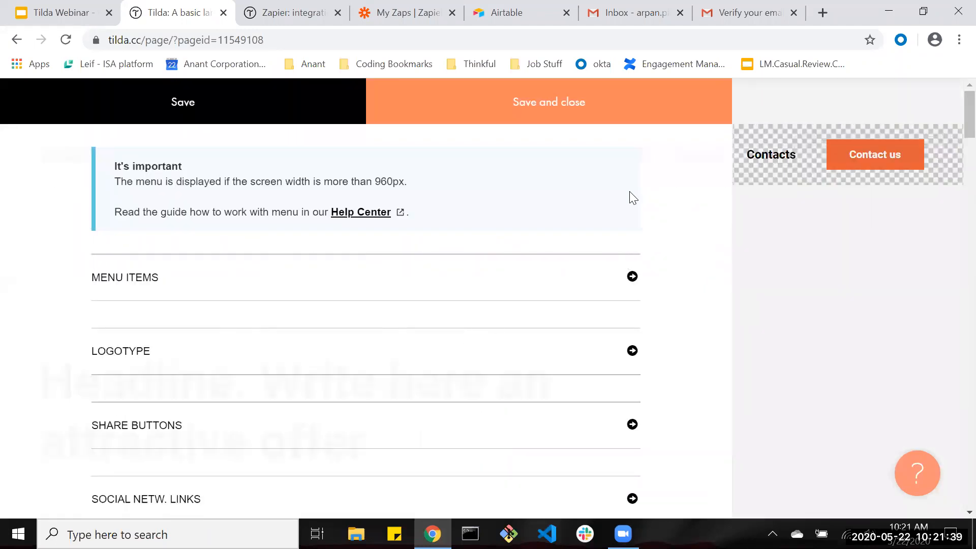
scroll(538, 304, down, 4)
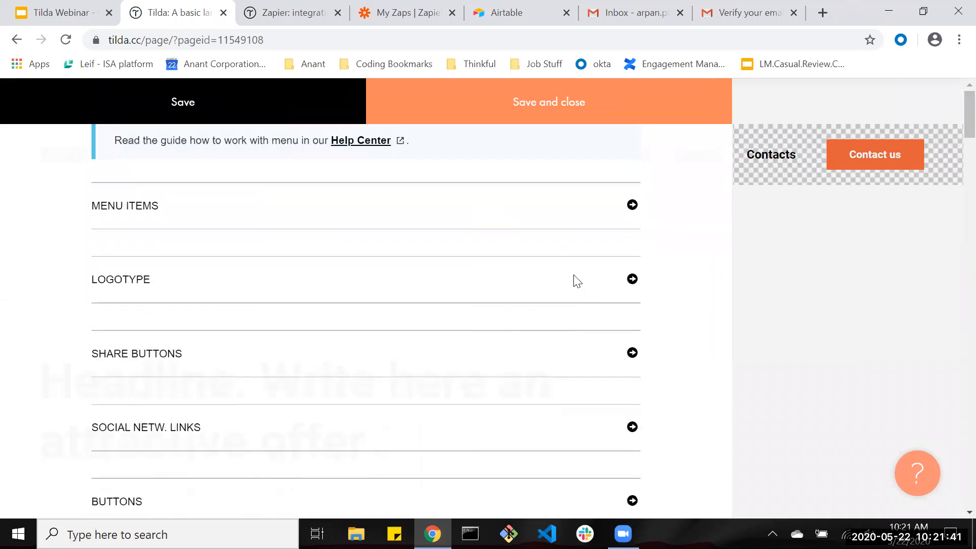
scroll(590, 348, down, 2)
click(622, 315)
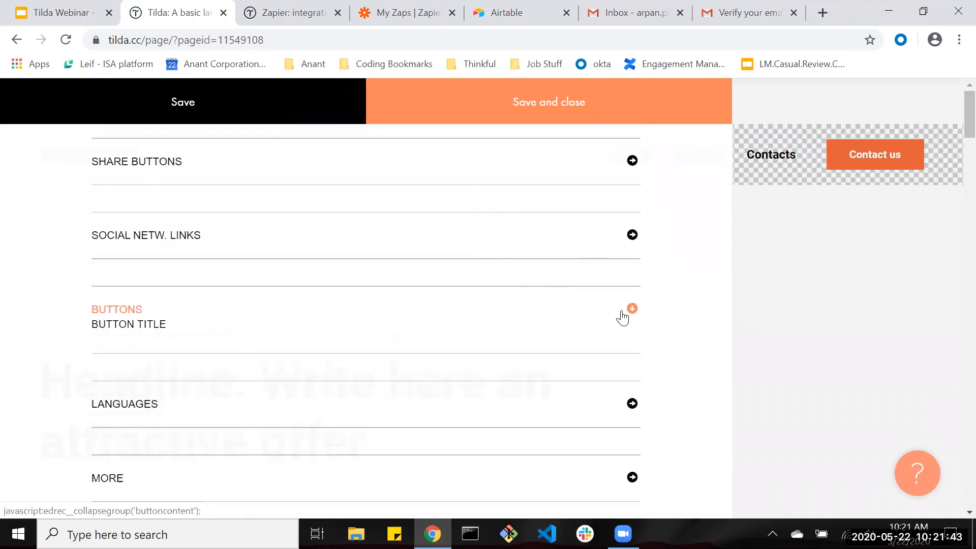
scroll(623, 318, down, 2)
scroll(148, 274, down, 6)
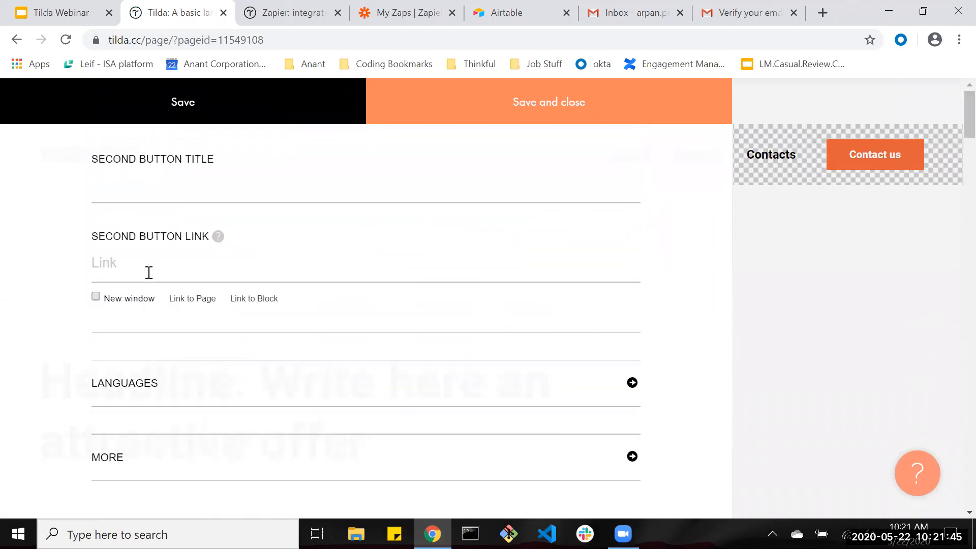
scroll(195, 279, up, 13)
right_click(584, 289)
click(632, 279)
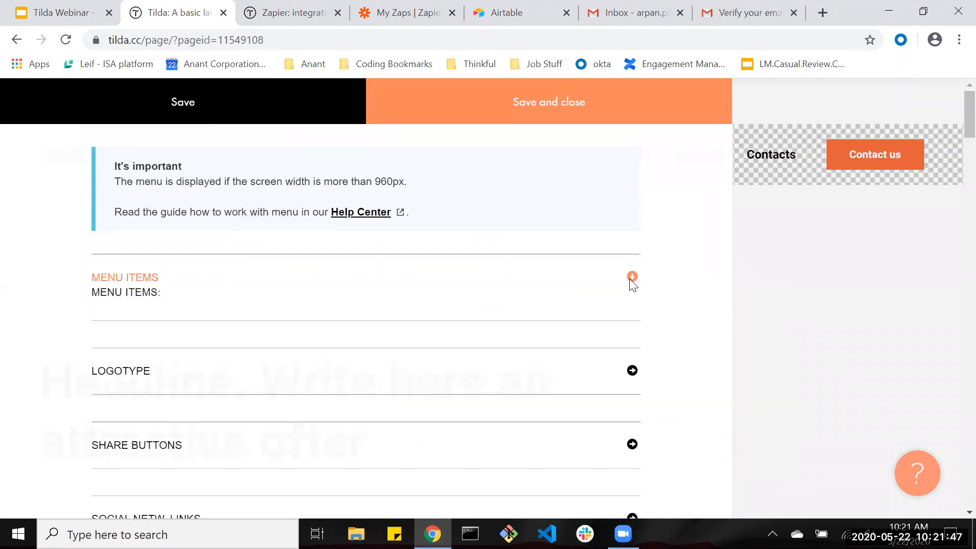
scroll(168, 285, down, 3)
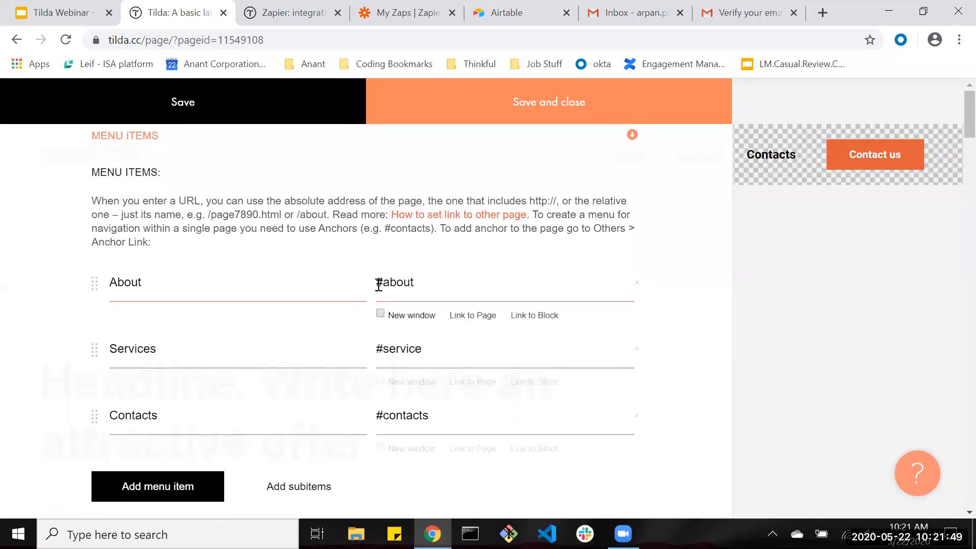
drag(379, 286, 440, 283)
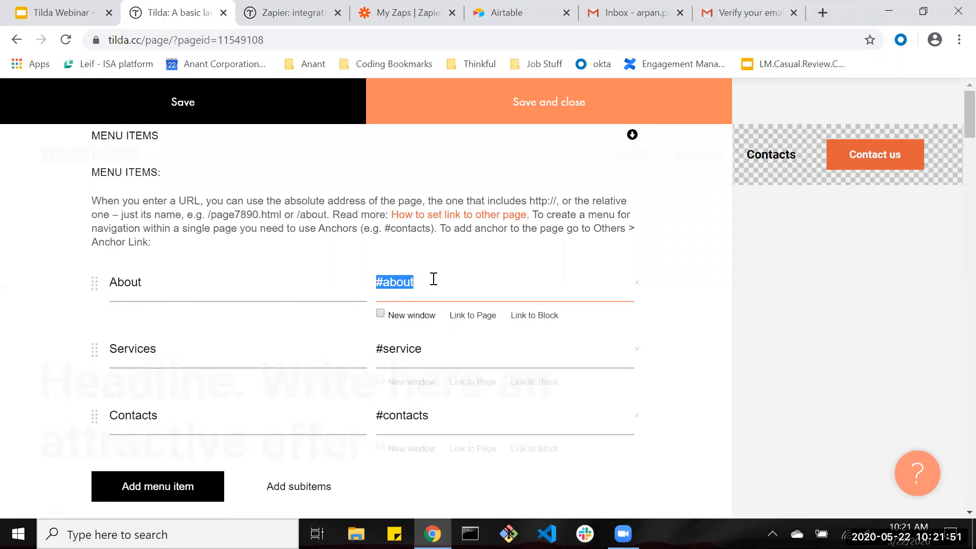
key(BackSpace)
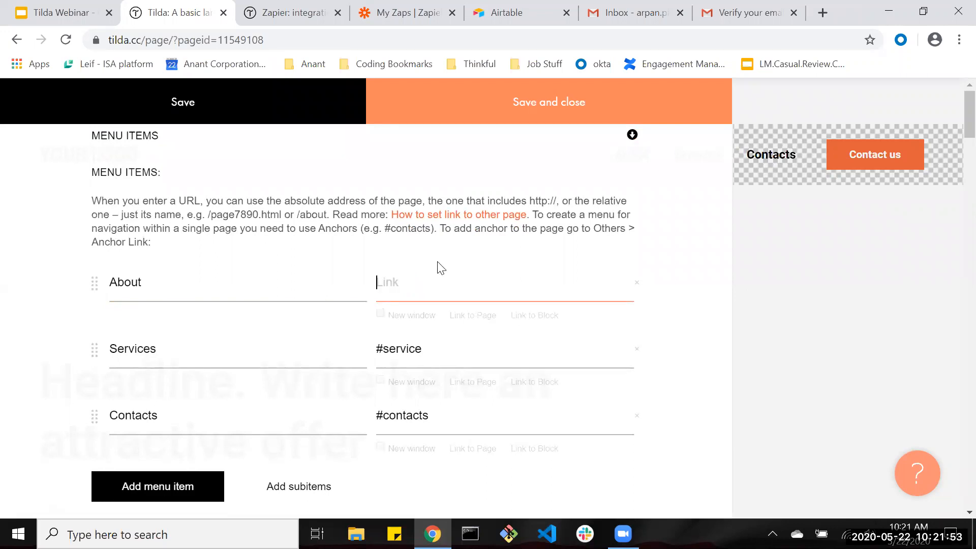
Link About to the About us page (/page11549244.html), opening in a new window, and save.
click(474, 316)
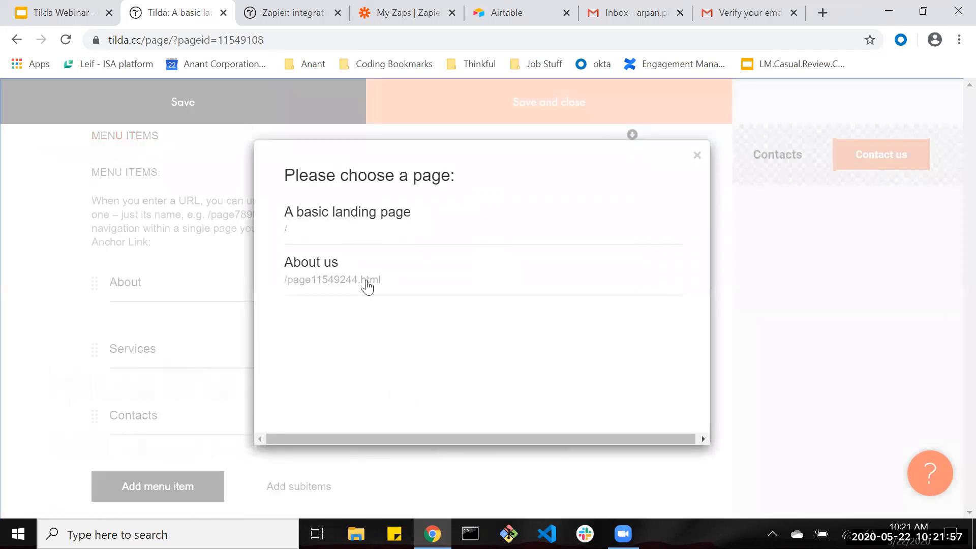
click(367, 286)
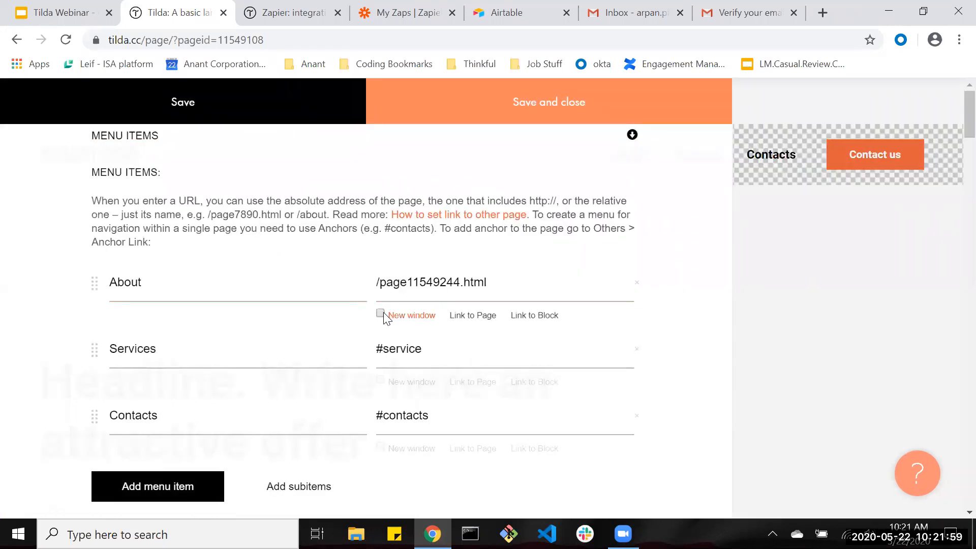
click(381, 313)
click(537, 118)
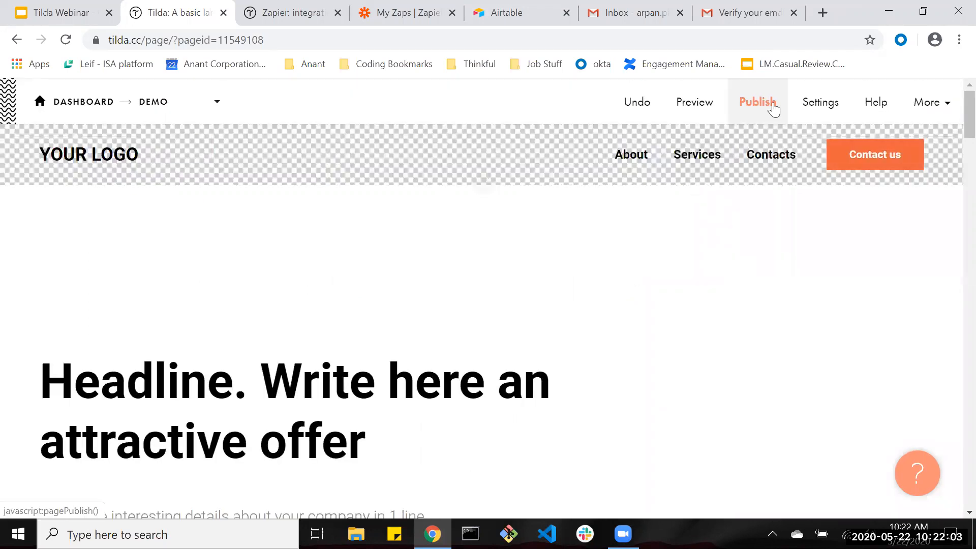
Publish the landing page and follow its About link to the live About us page.
click(774, 104)
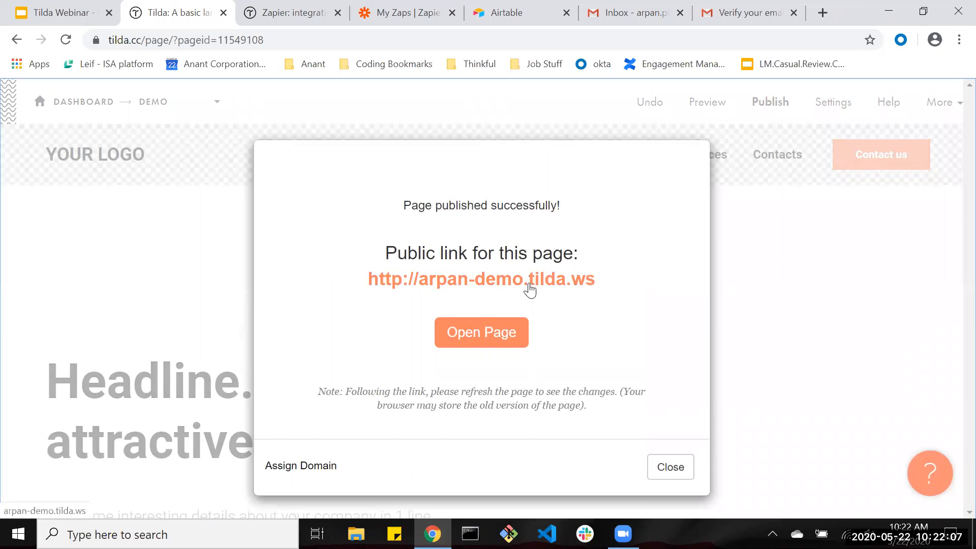
click(477, 331)
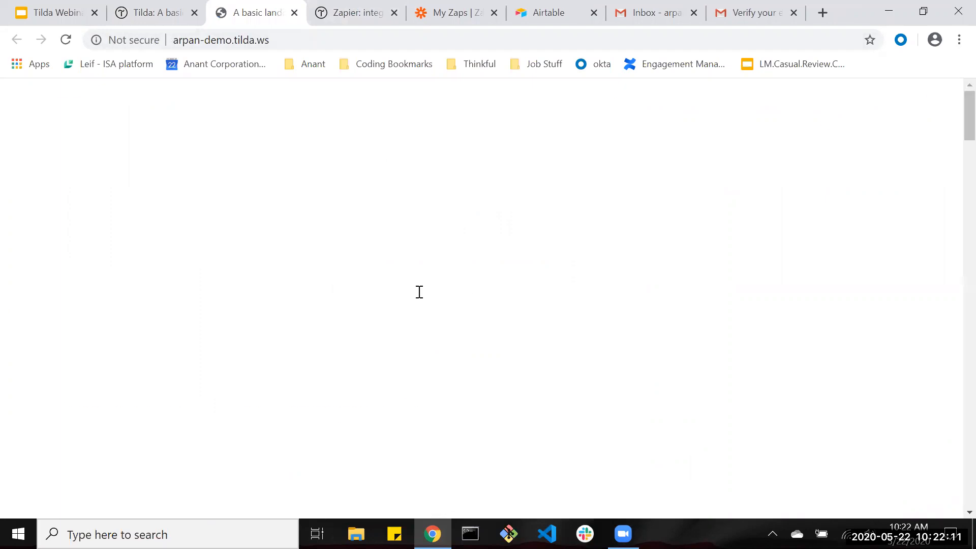
click(613, 110)
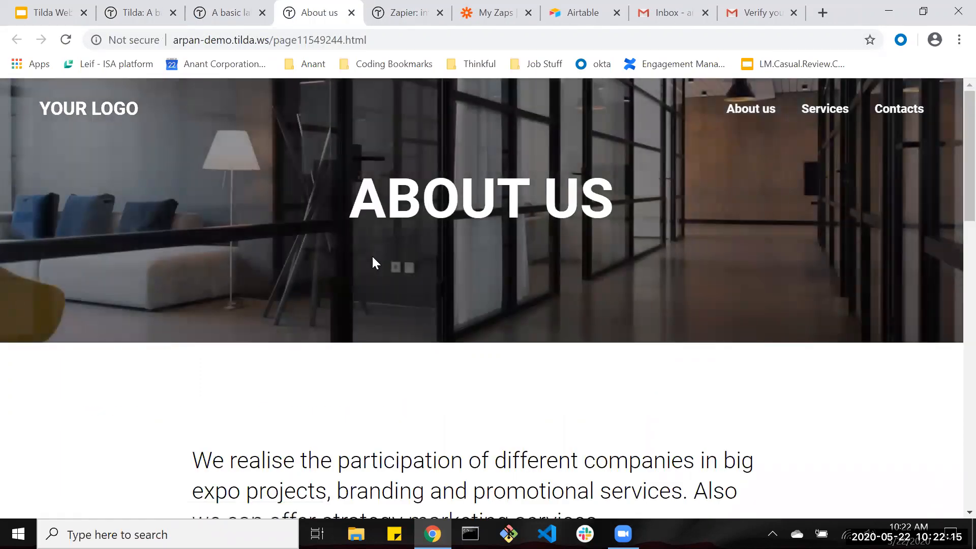
scroll(374, 262, down, 10)
drag(272, 44, 415, 44)
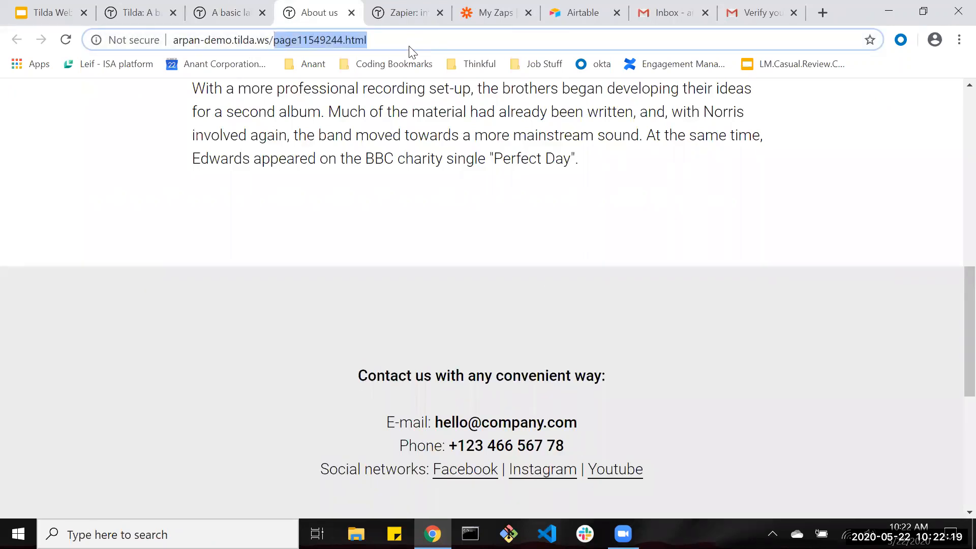
click(289, 42)
drag(272, 42, 346, 40)
key(Return)
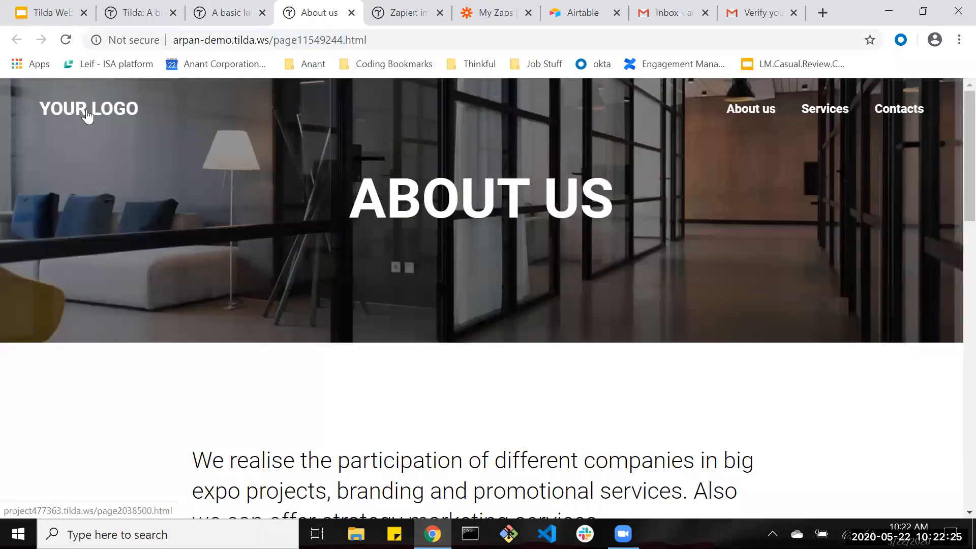
Test the About us logo link, close the live tabs and publish dialog, and reach the contact form.
click(87, 114)
click(350, 14)
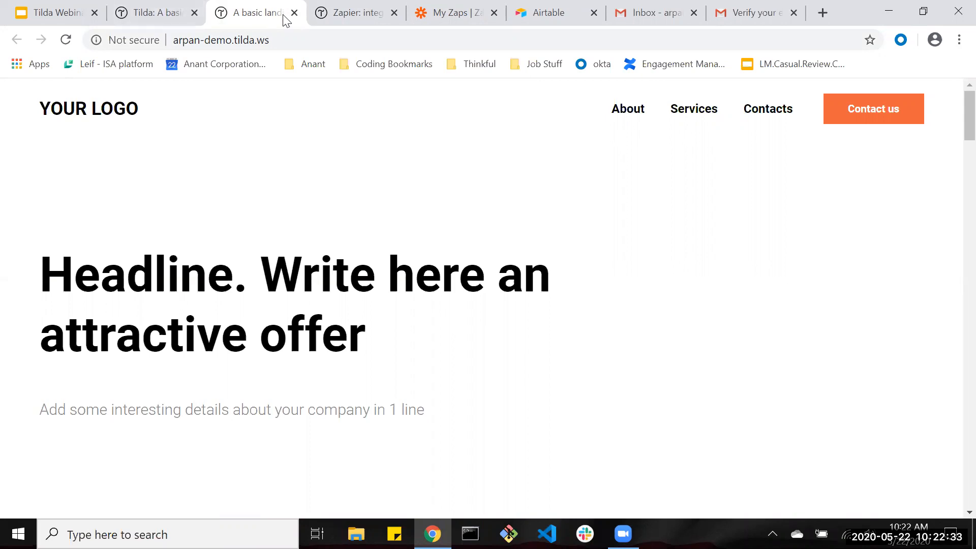
key(ctrl+w)
click(148, 7)
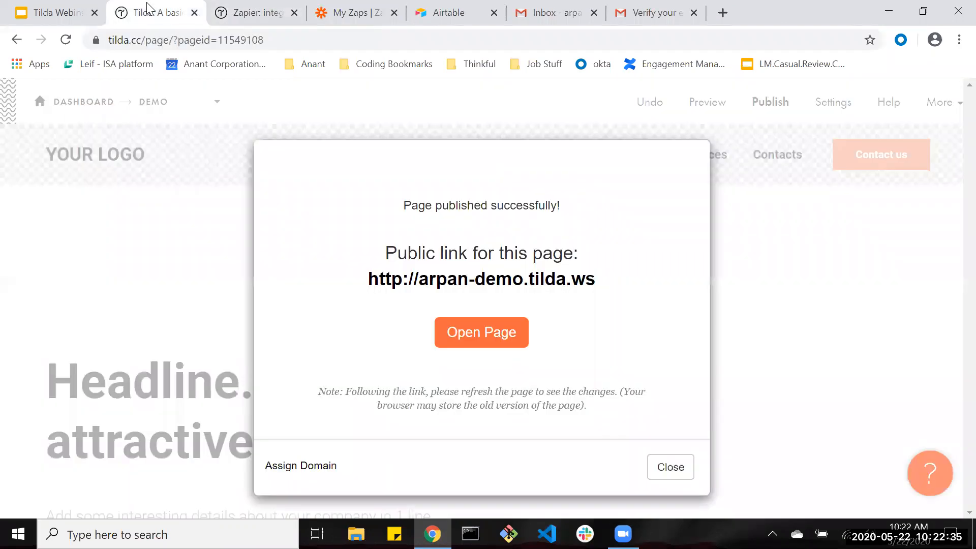
click(668, 470)
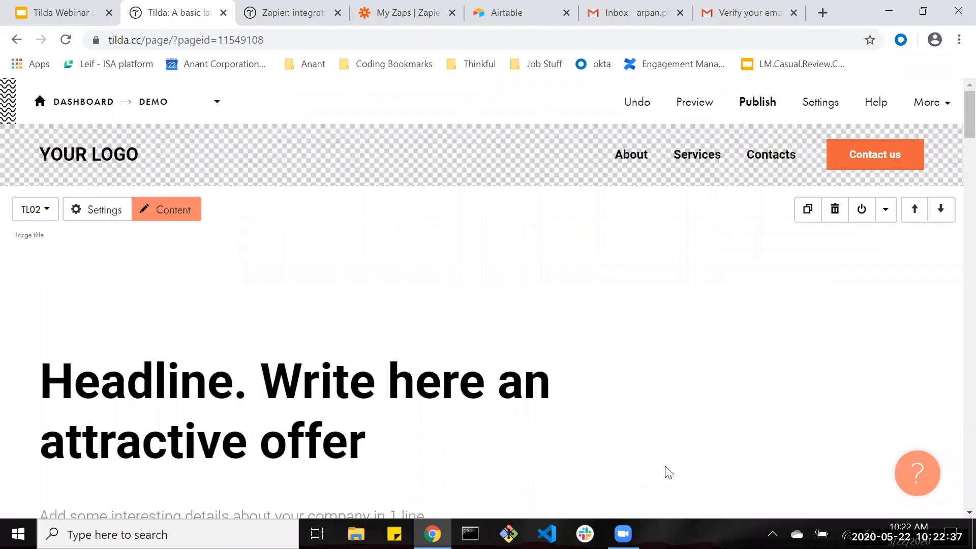
scroll(658, 472, down, 15)
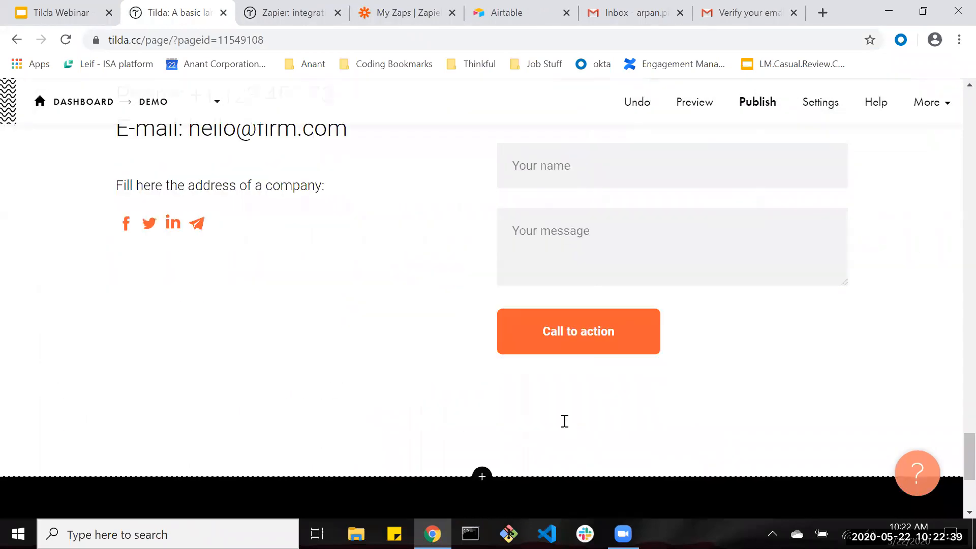
scroll(593, 333, down, 1)
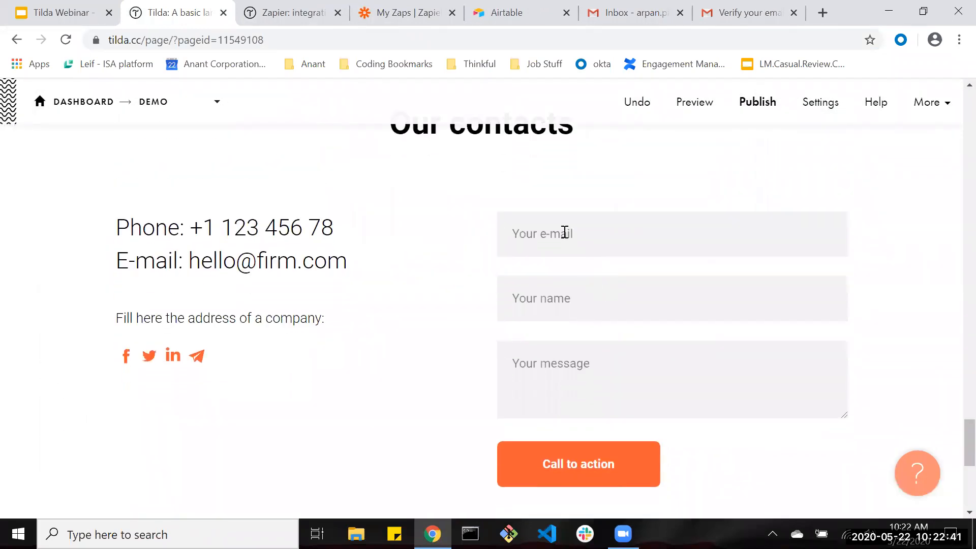
Make the contact form's third input a Phone field.
click(588, 370)
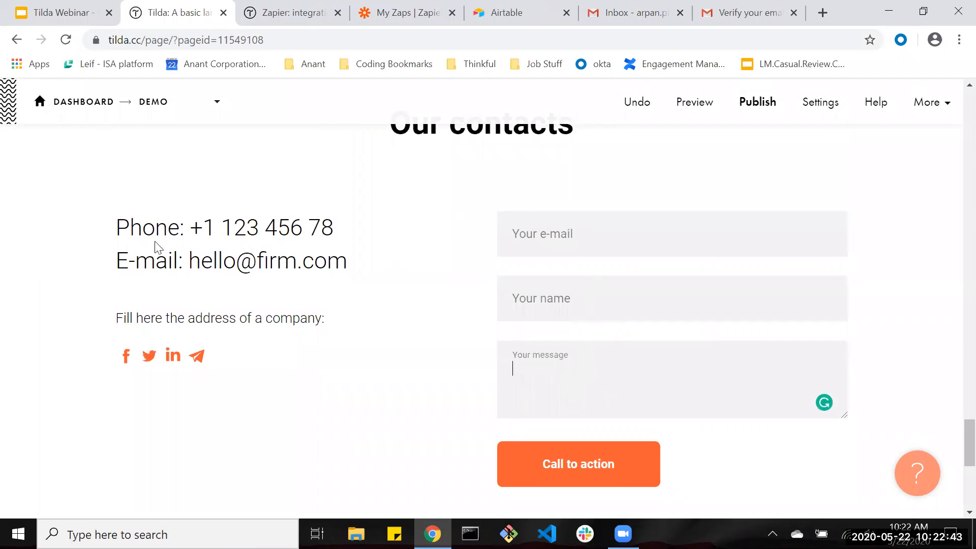
scroll(153, 255, up, 2)
click(184, 137)
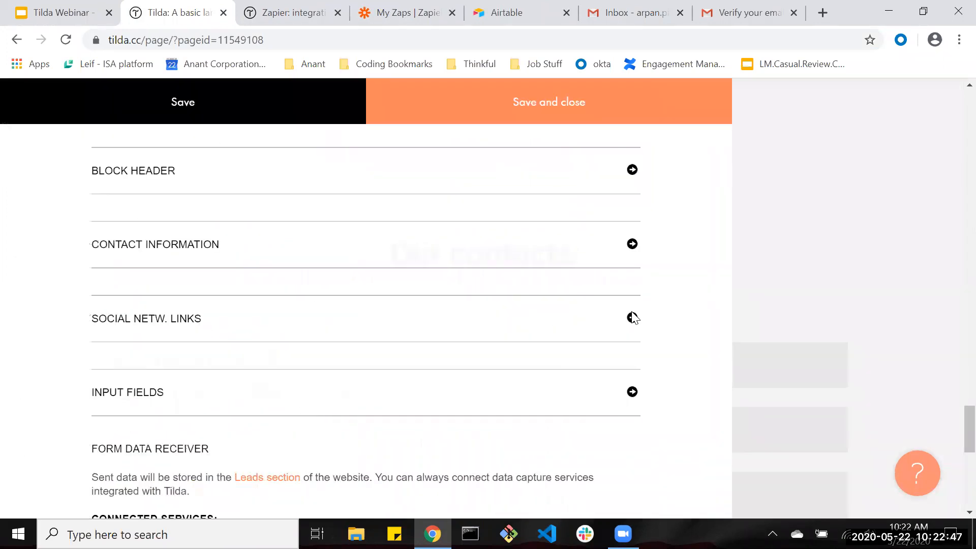
click(632, 393)
scroll(454, 362, down, 20)
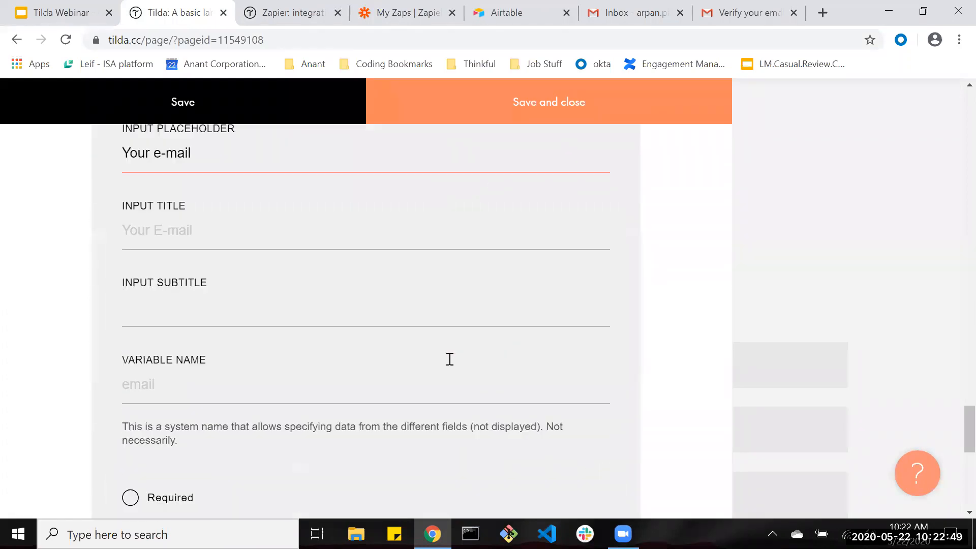
scroll(427, 362, down, 1)
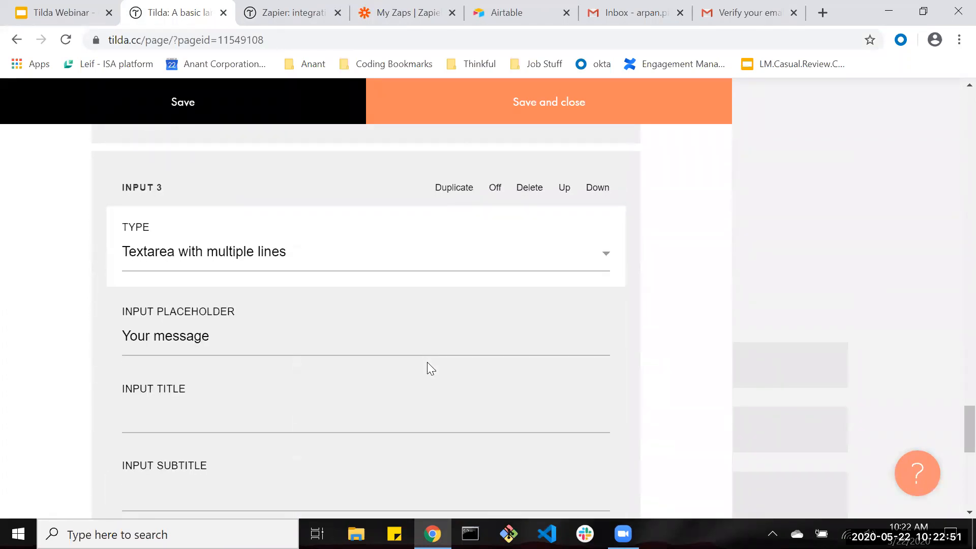
scroll(426, 362, up, 2)
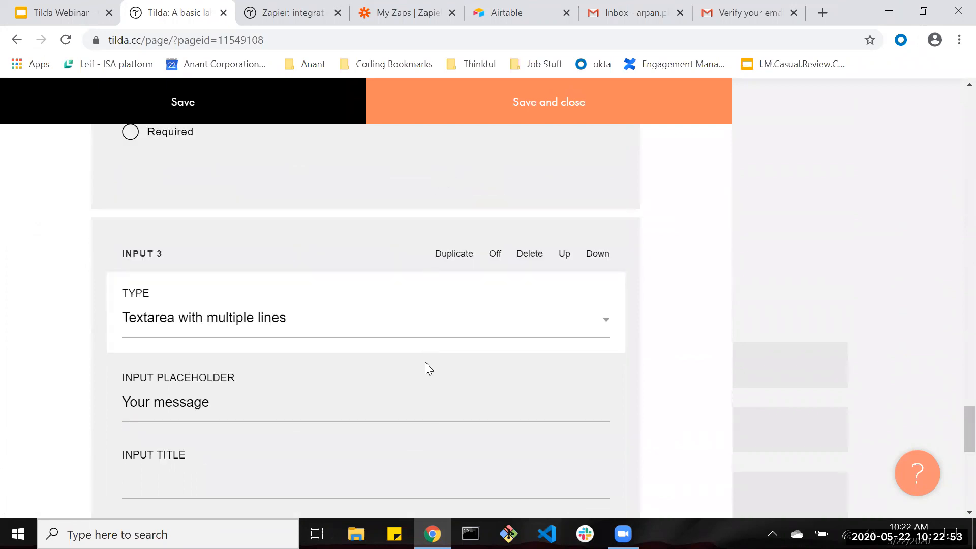
click(318, 336)
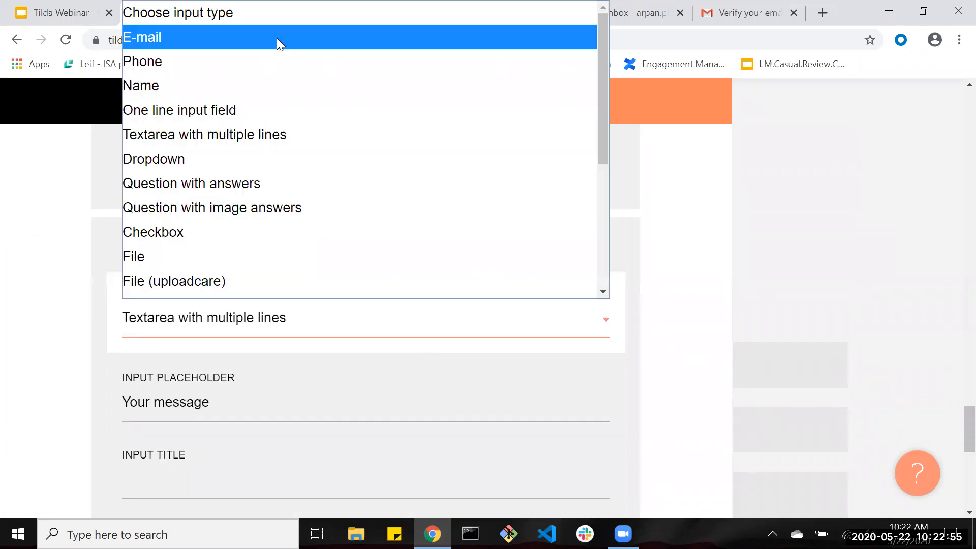
click(243, 71)
Change its placeholder from 'Your message' to 'Phone Number' and save the form.
triple_click(170, 392)
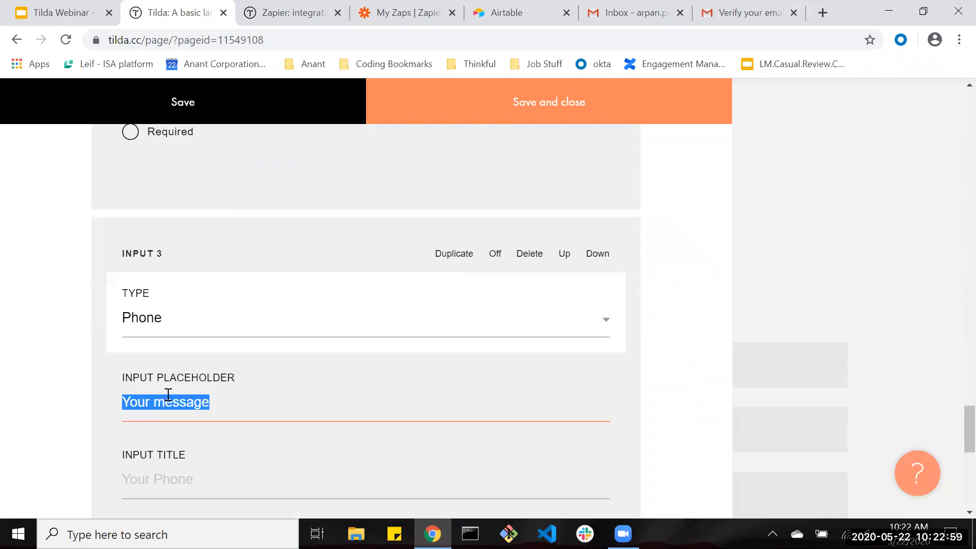
text(Phone Number)
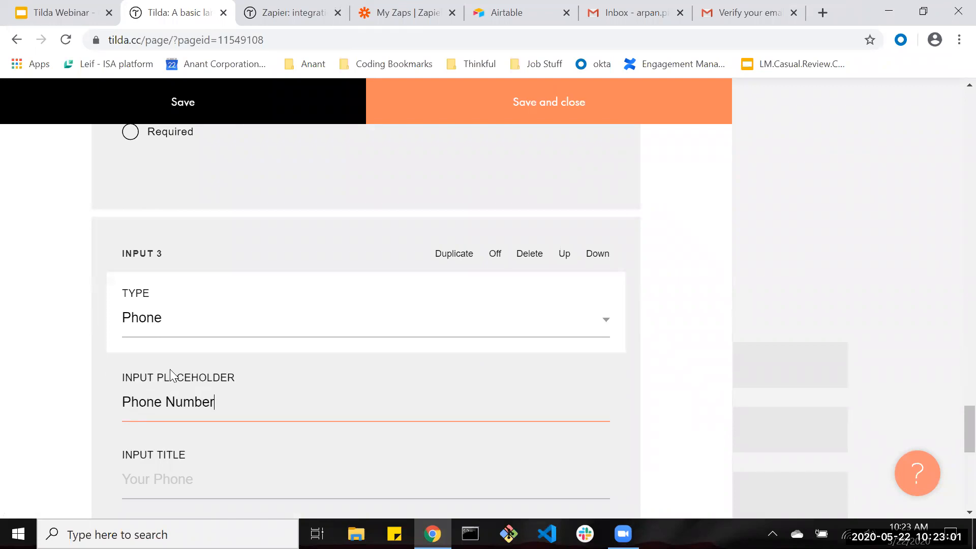
scroll(220, 349, down, 13)
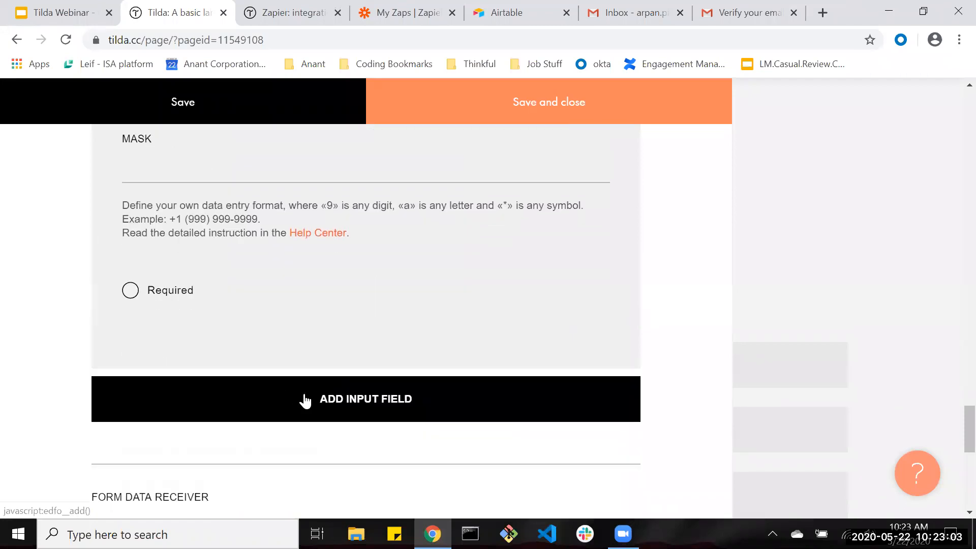
scroll(131, 325, up, 1)
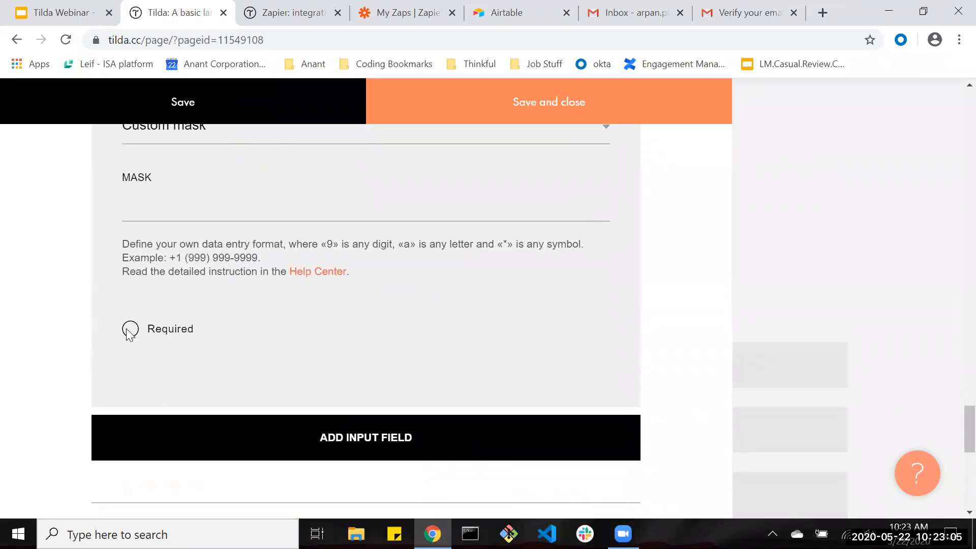
scroll(449, 338, up, 13)
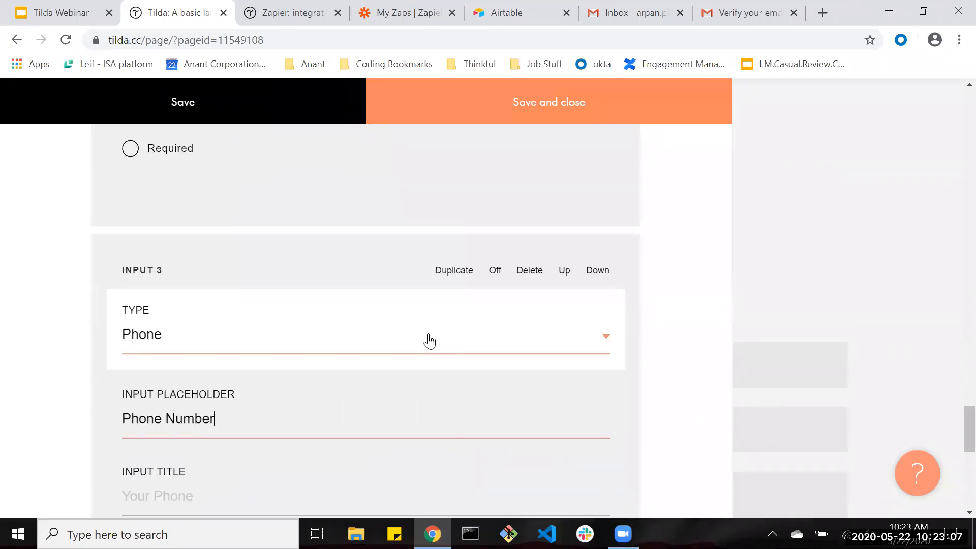
scroll(430, 341, up, 12)
scroll(407, 283, down, 15)
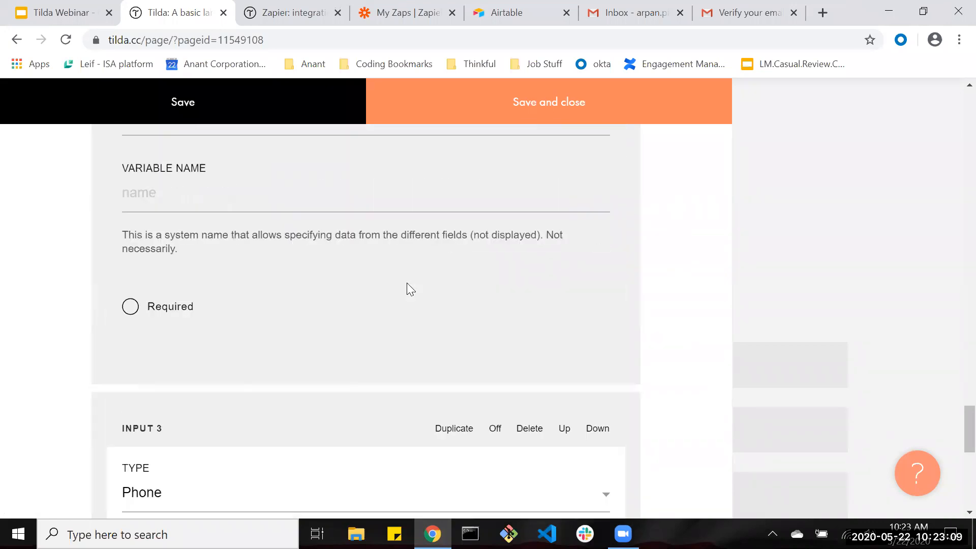
click(510, 109)
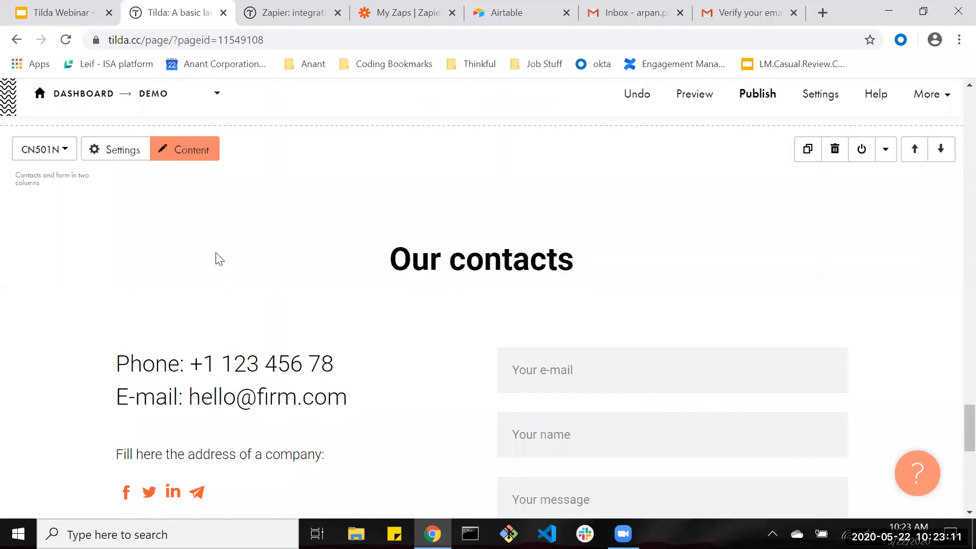
Review the contacts block's layout settings and close them without changes.
click(120, 184)
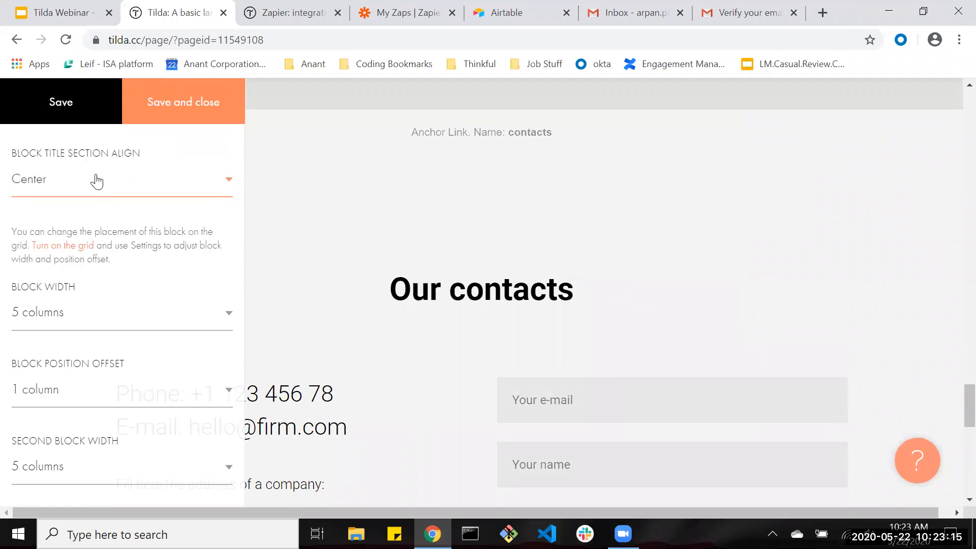
click(132, 176)
click(182, 304)
click(182, 304)
scroll(151, 353, down, 10)
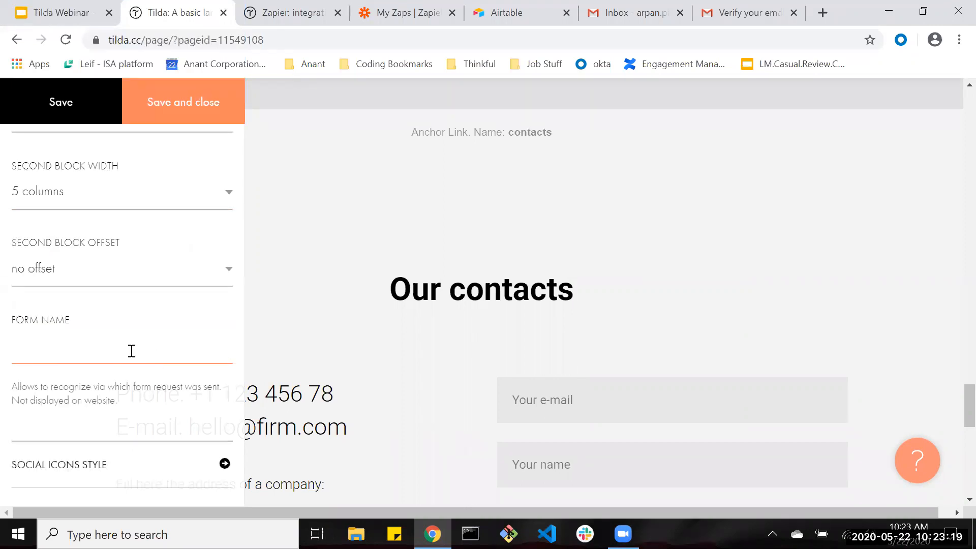
scroll(133, 357, up, 5)
click(408, 247)
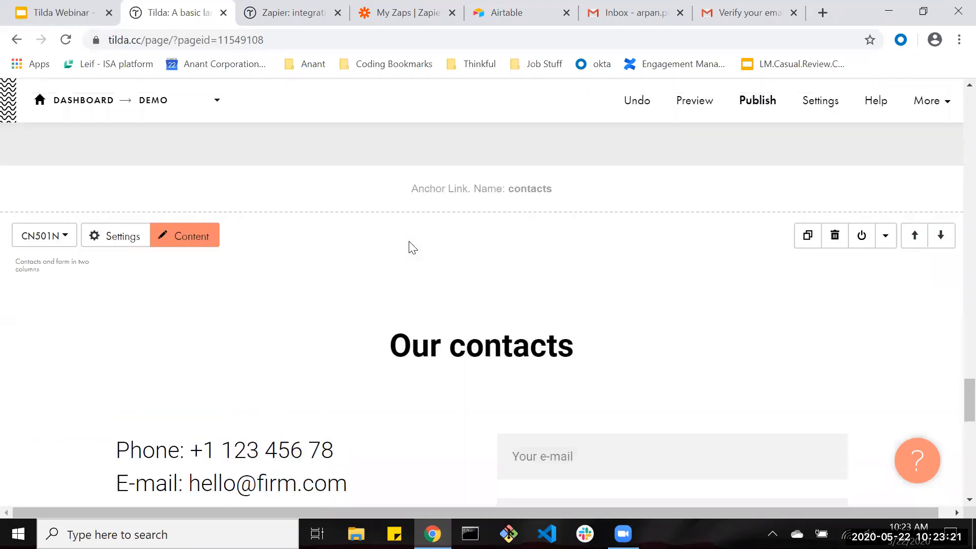
scroll(198, 283, down, 2)
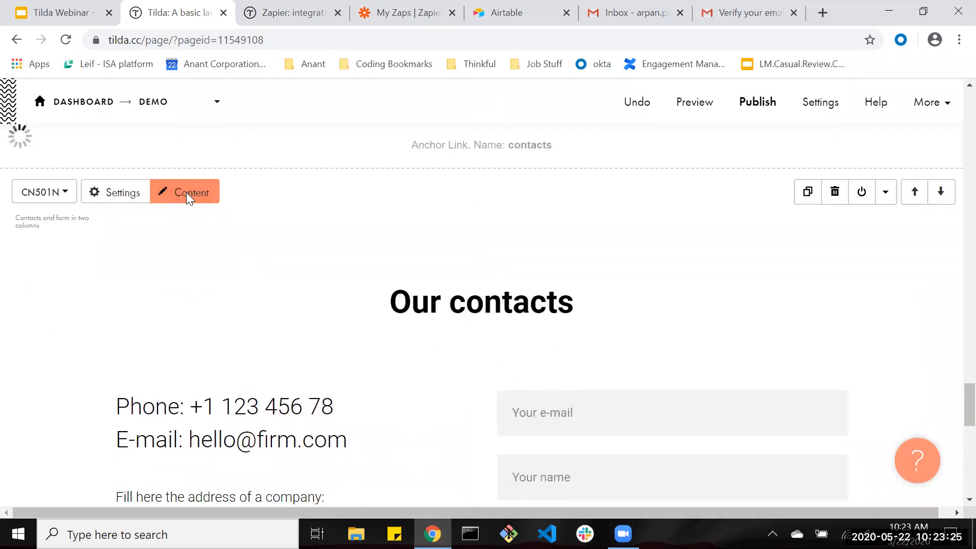
Open the contacts block's content settings at the empty FORM DATA RECEIVER section.
click(186, 193)
scroll(149, 299, down, 7)
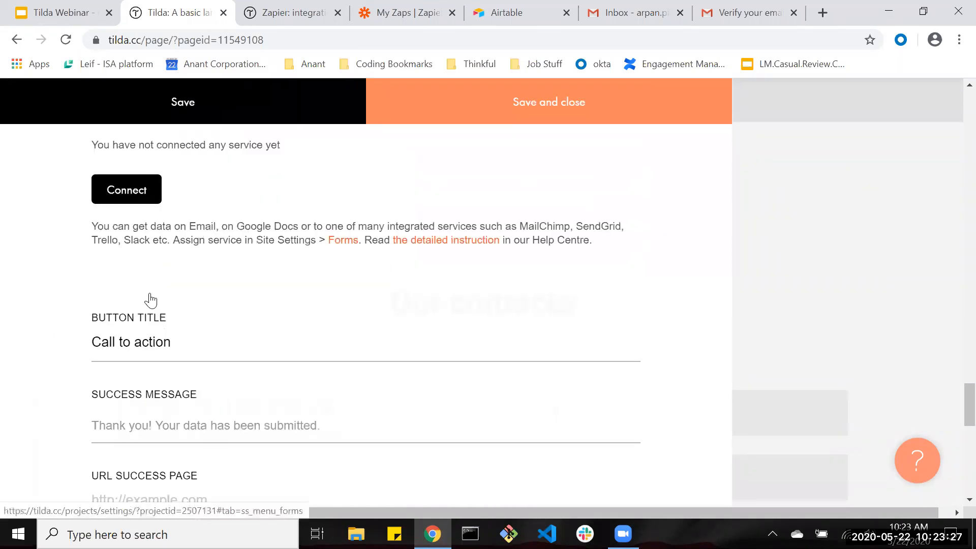
scroll(153, 257, up, 4)
drag(87, 253, 249, 255)
drag(87, 251, 208, 251)
click(106, 286)
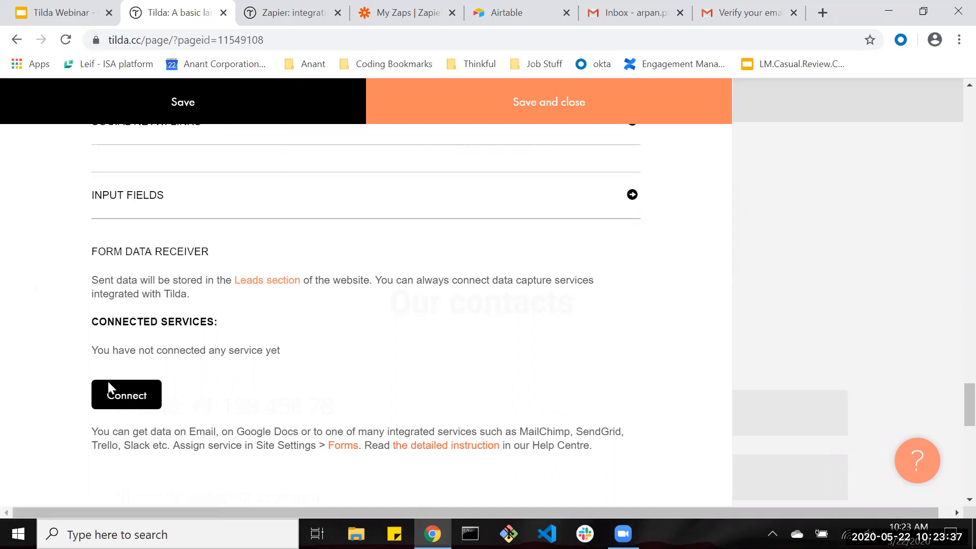
Connect a data receiver, browse the paid-plan Forms services list, then go to Plans and Billing.
click(148, 396)
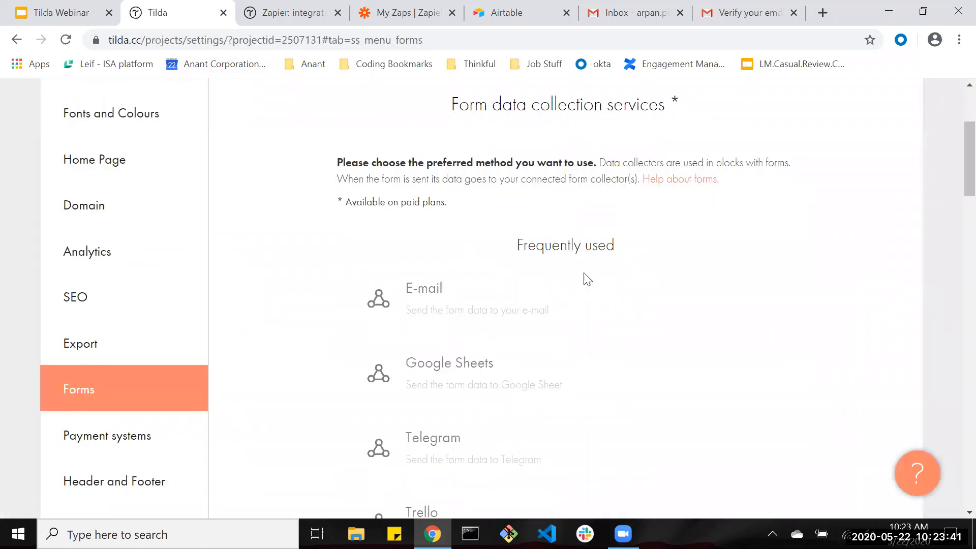
scroll(587, 279, up, 4)
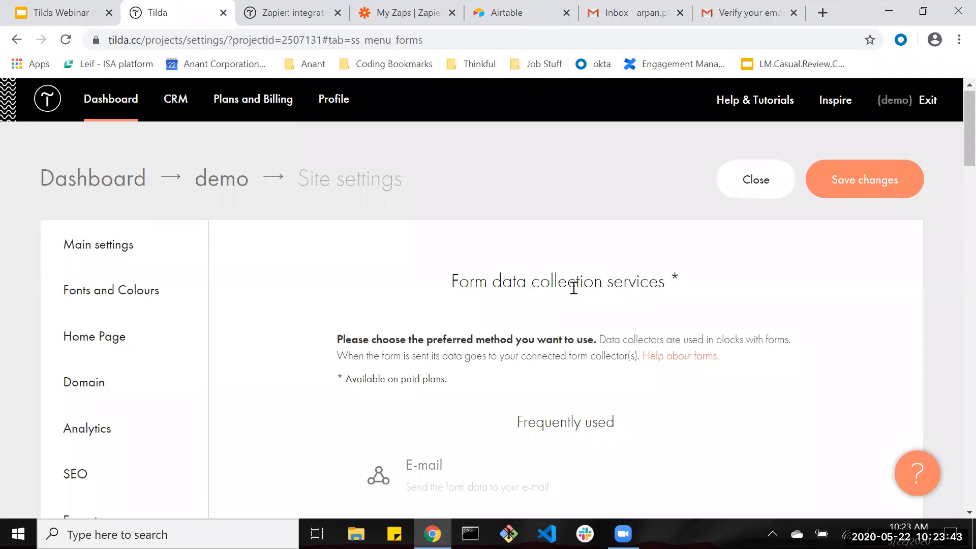
scroll(566, 292, down, 20)
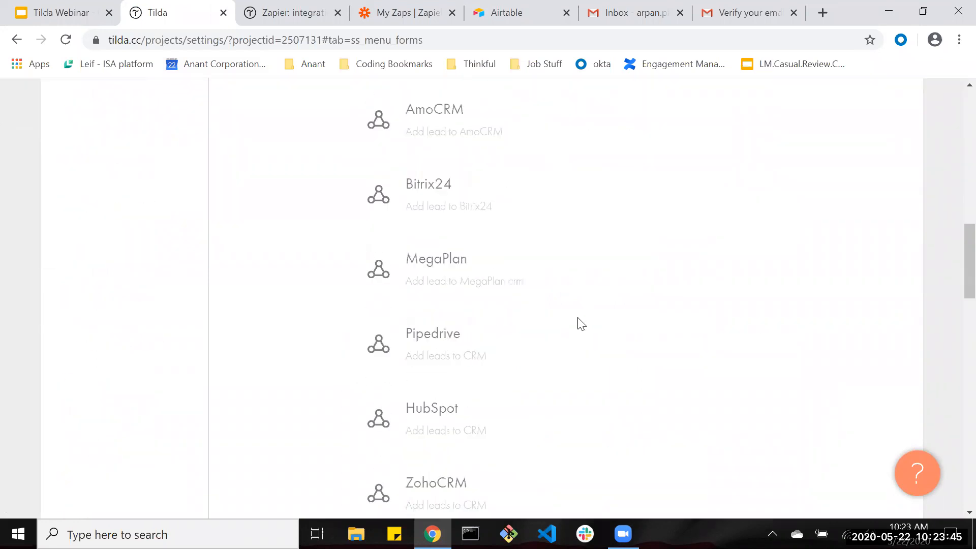
scroll(560, 315, up, 20)
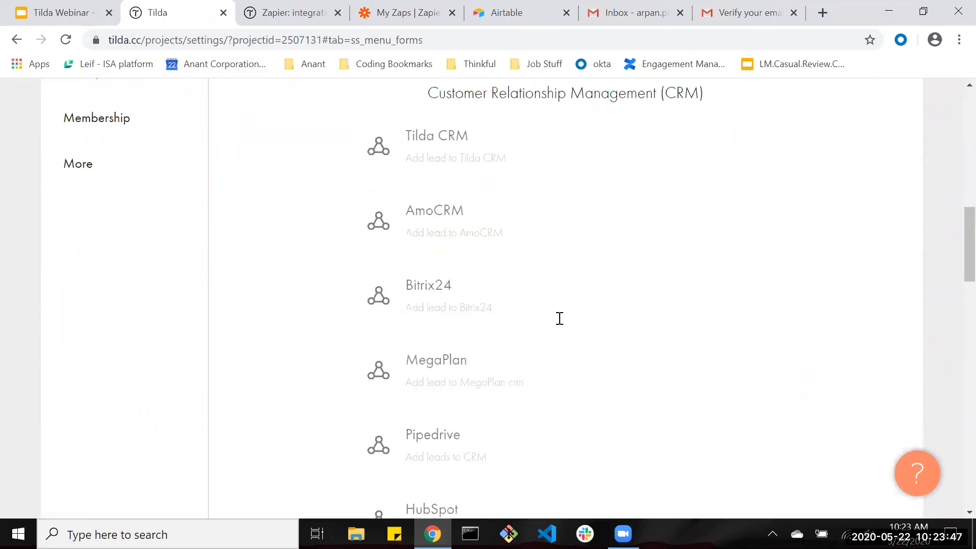
scroll(584, 264, down, 10)
scroll(601, 236, up, 1)
scroll(601, 237, up, 8)
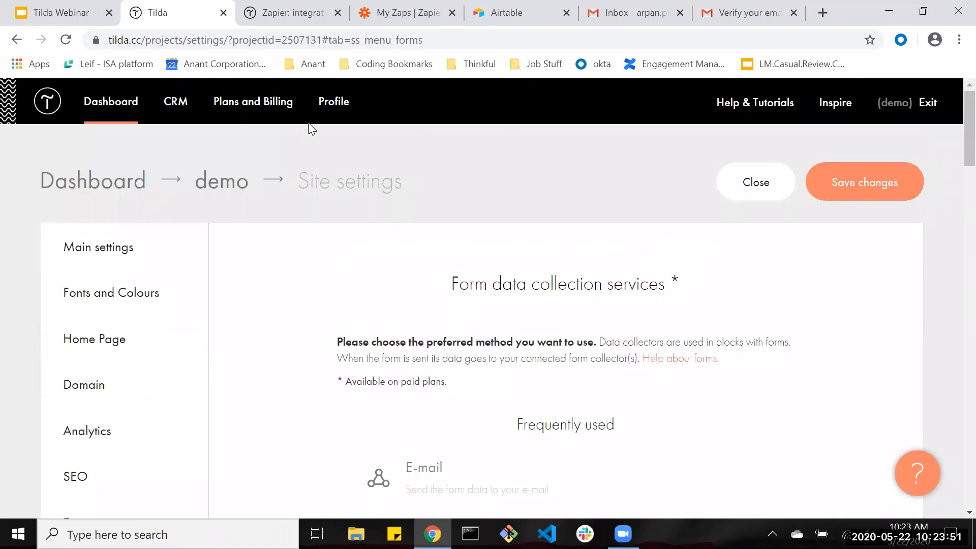
click(257, 104)
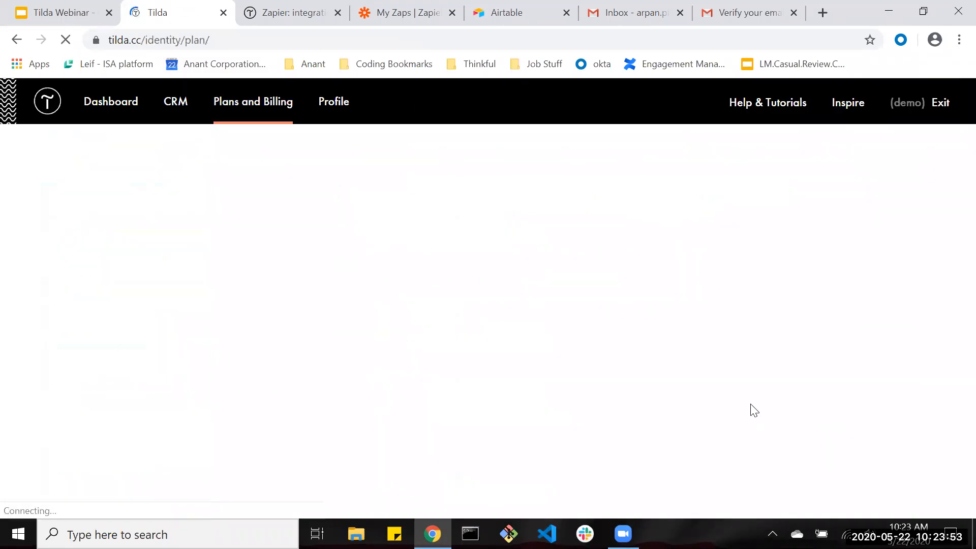
Activate the free two-week Tilda Personal trial, active until 05.06.2020, and return to the dashboard.
scroll(712, 407, down, 3)
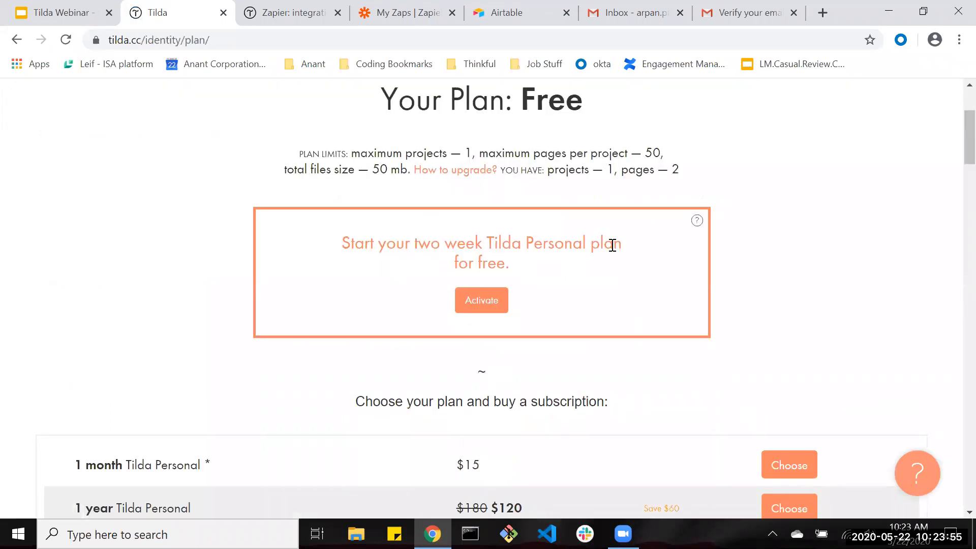
scroll(653, 334, down, 4)
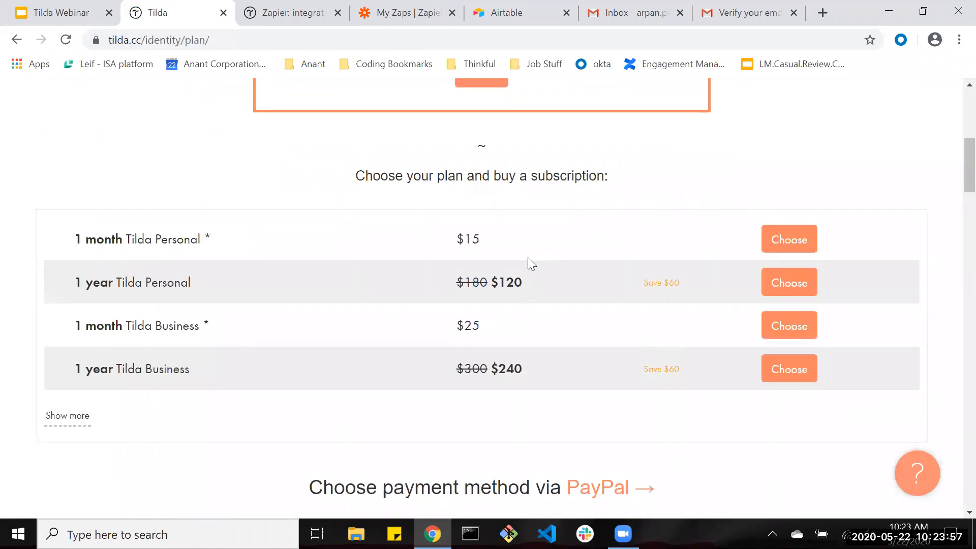
scroll(529, 258, up, 1)
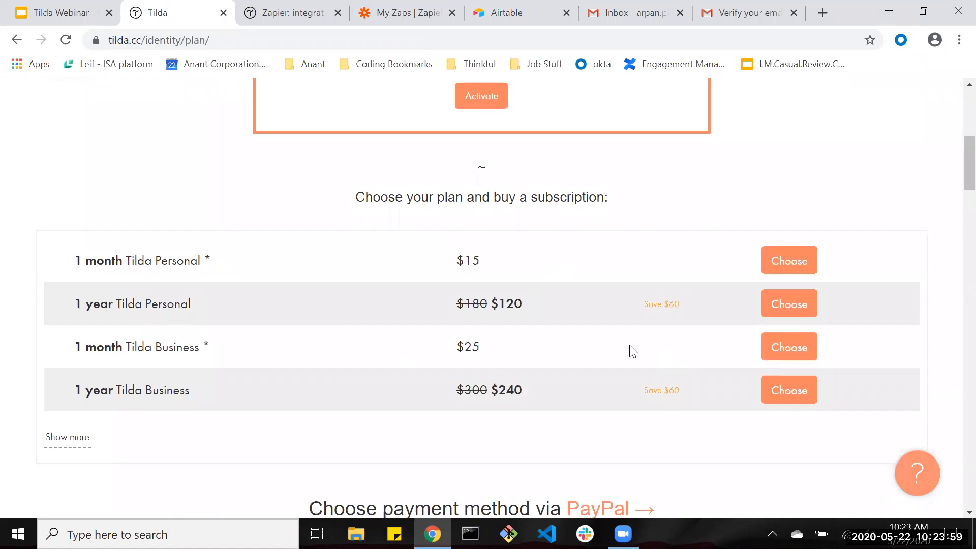
scroll(72, 218, down, 5)
click(66, 131)
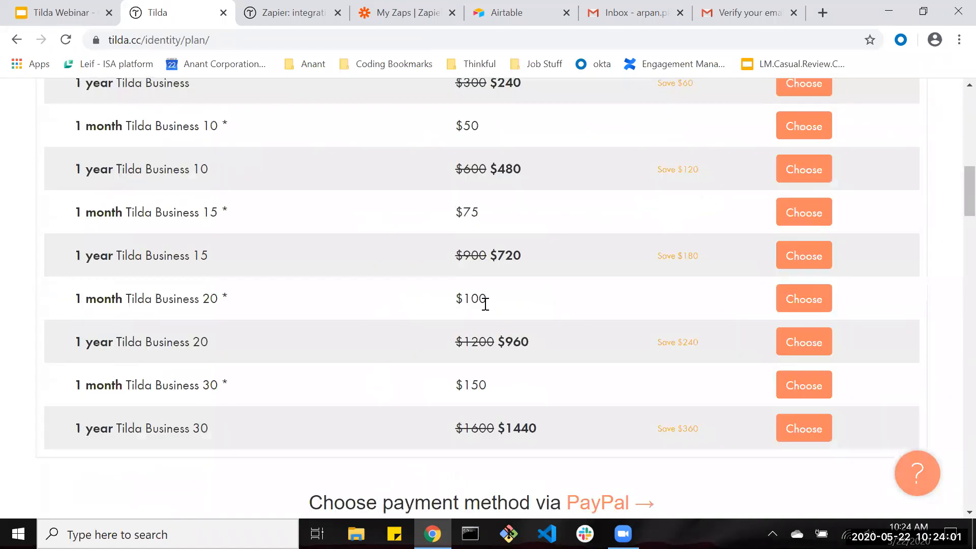
scroll(524, 308, up, 4)
scroll(523, 308, up, 7)
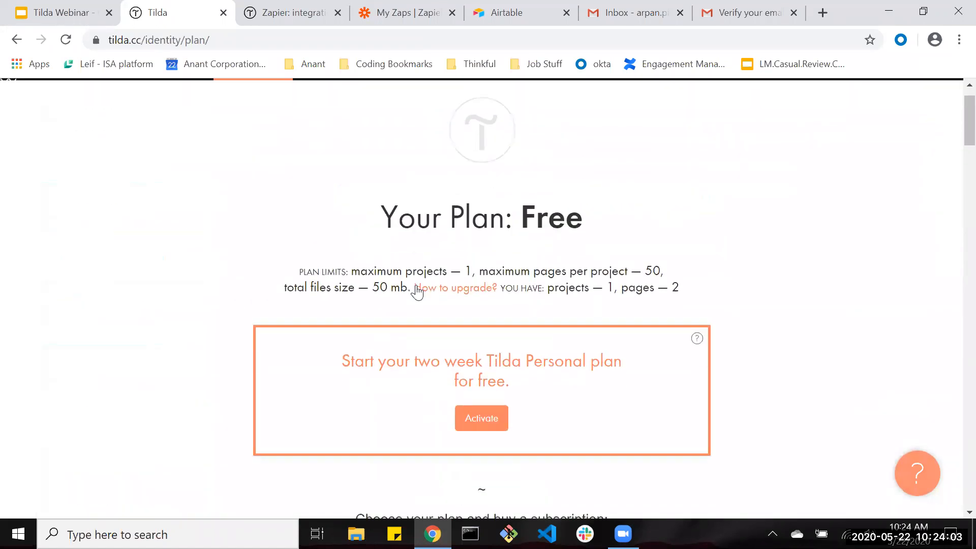
click(462, 410)
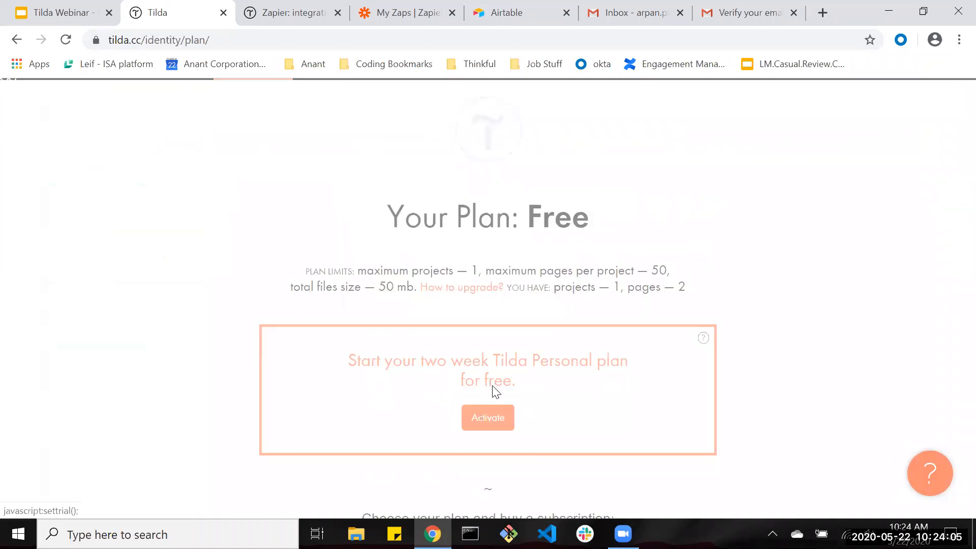
click(304, 394)
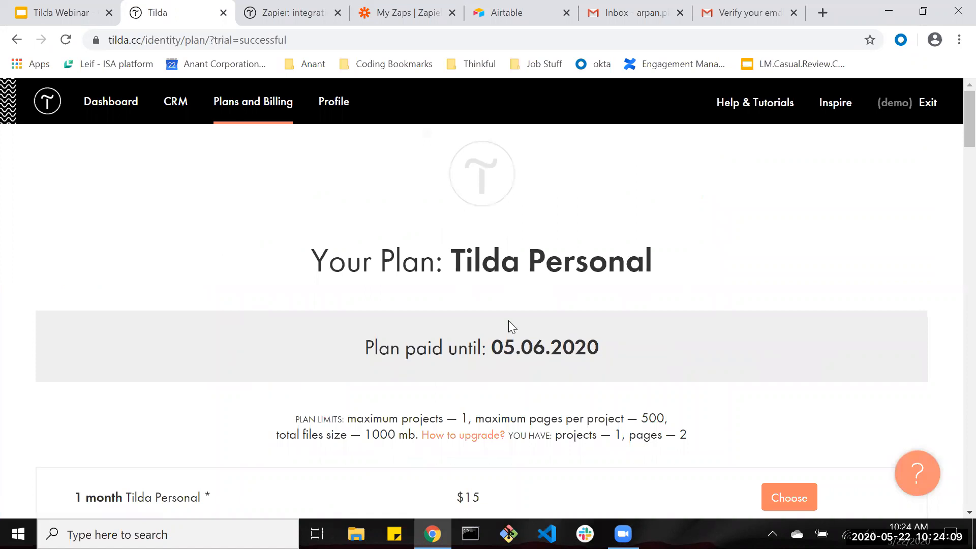
click(110, 108)
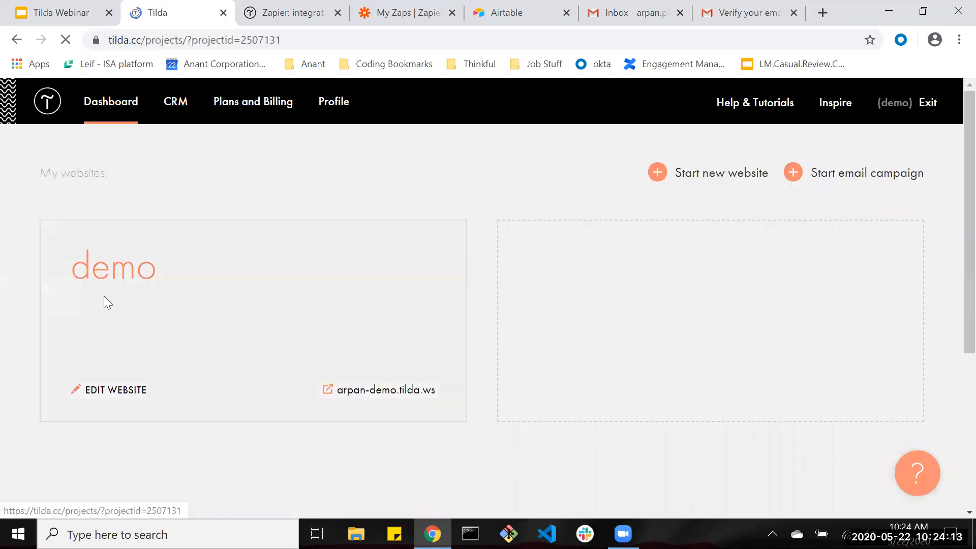
Open A basic landing page and its contacts block's content settings.
click(284, 347)
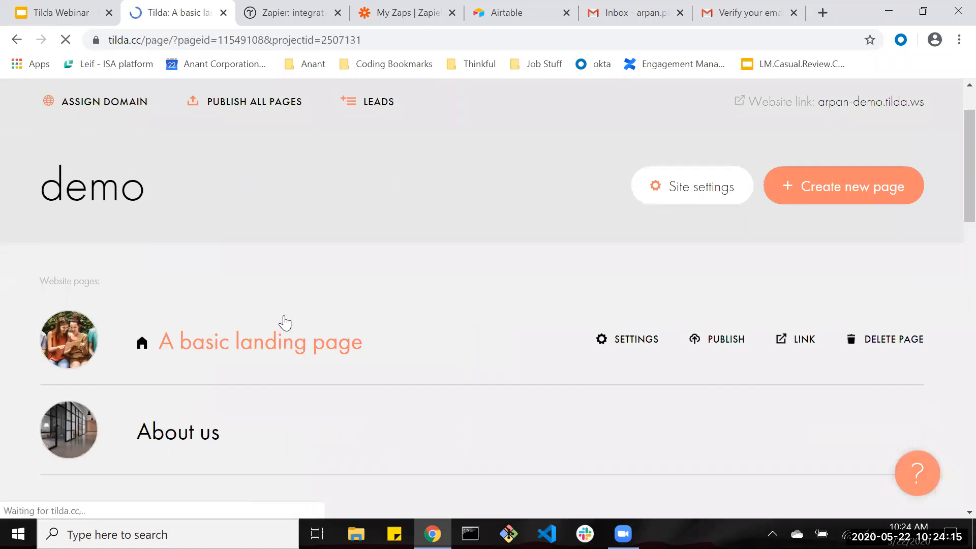
scroll(272, 318, down, 10)
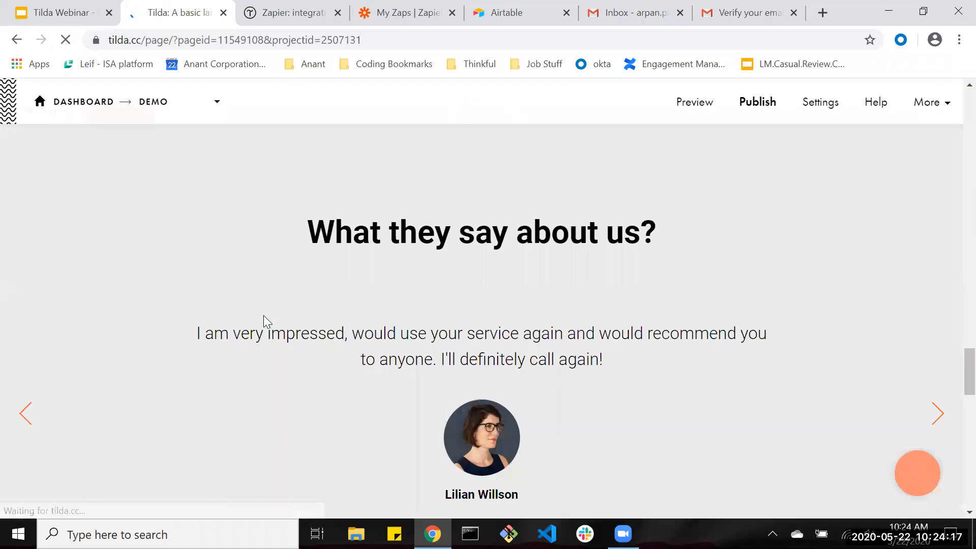
scroll(263, 315, down, 5)
scroll(261, 314, up, 4)
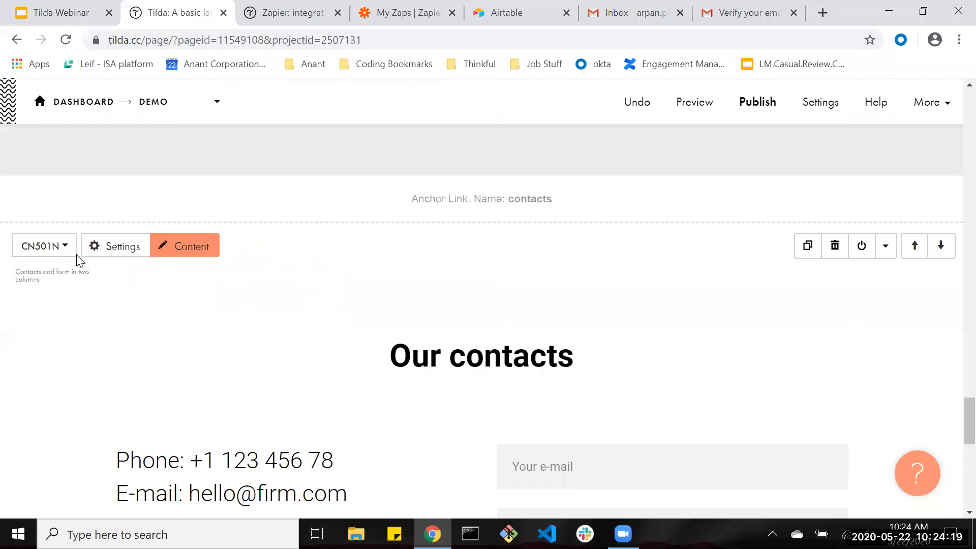
click(182, 247)
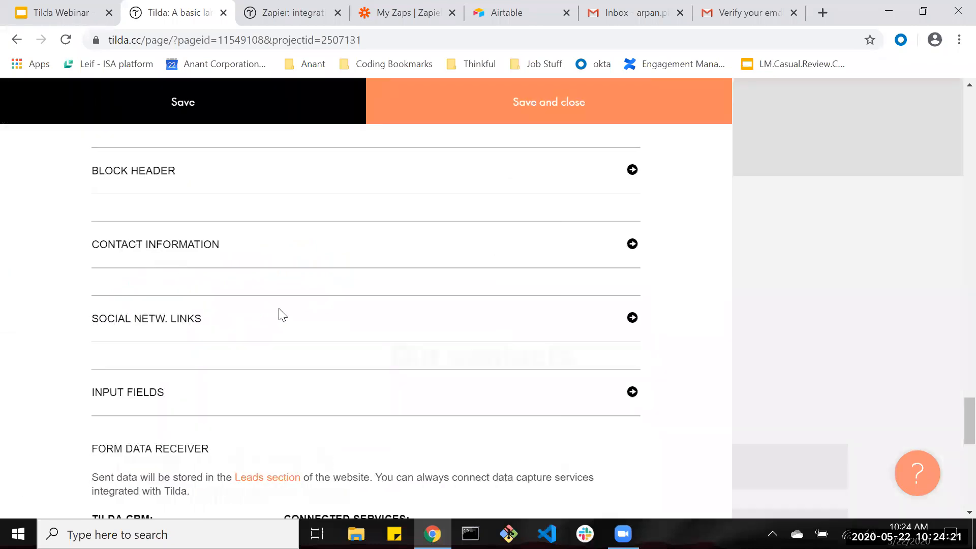
scroll(281, 312, down, 4)
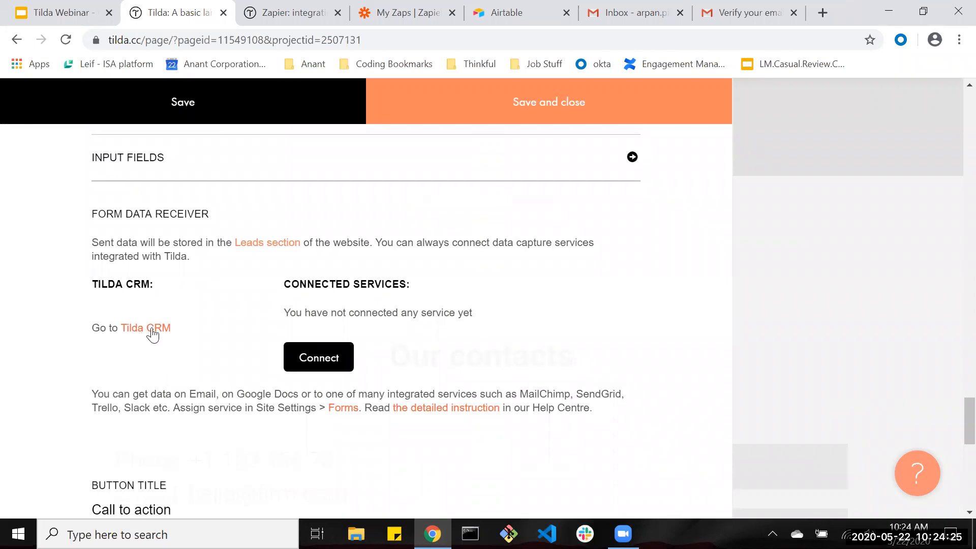
Add Zapier as a form data collection service and save its app key and site ID.
click(303, 362)
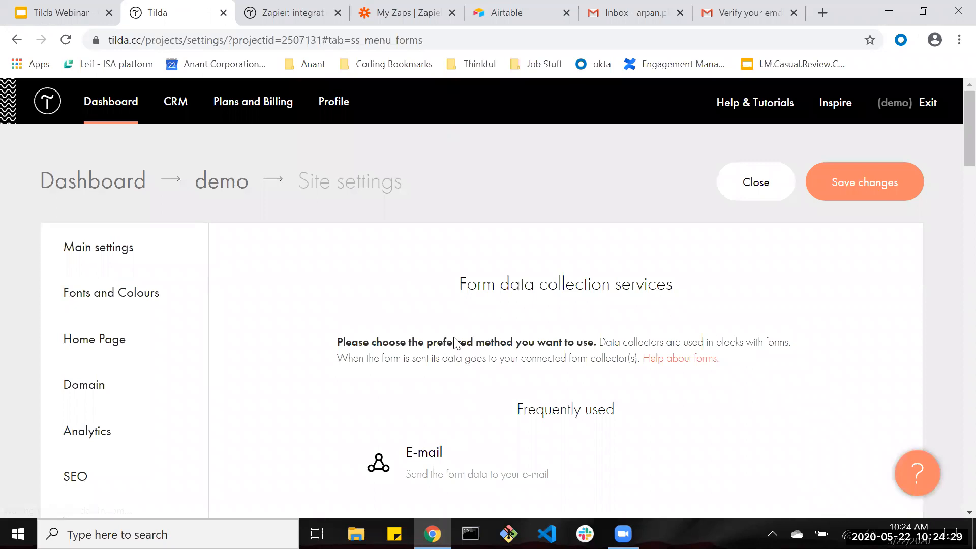
scroll(457, 344, down, 20)
scroll(441, 343, down, 3)
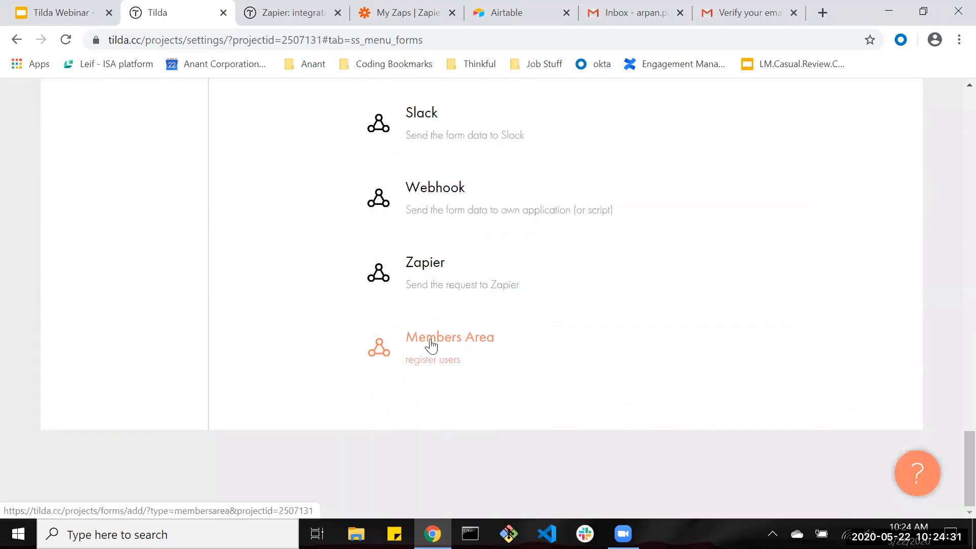
scroll(433, 343, up, 1)
click(470, 349)
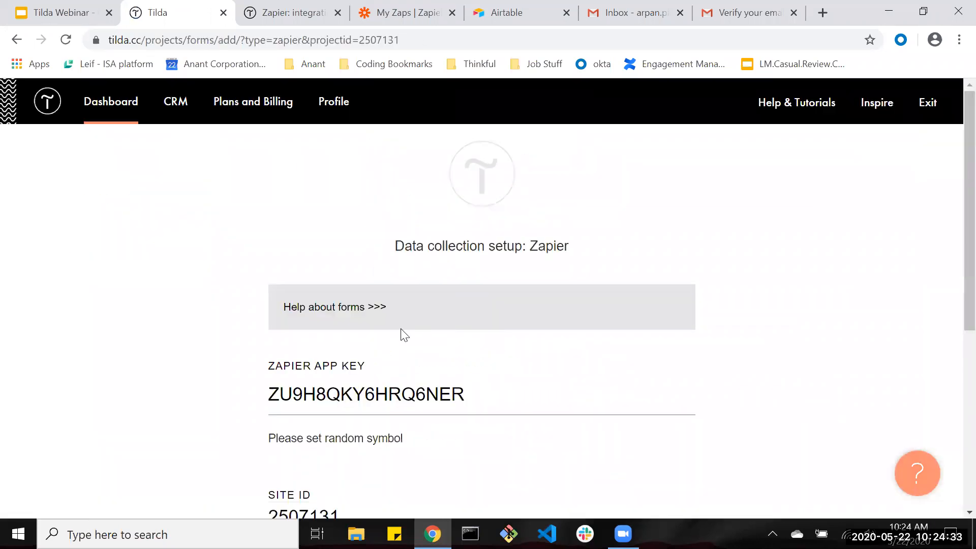
scroll(404, 334, down, 4)
click(362, 173)
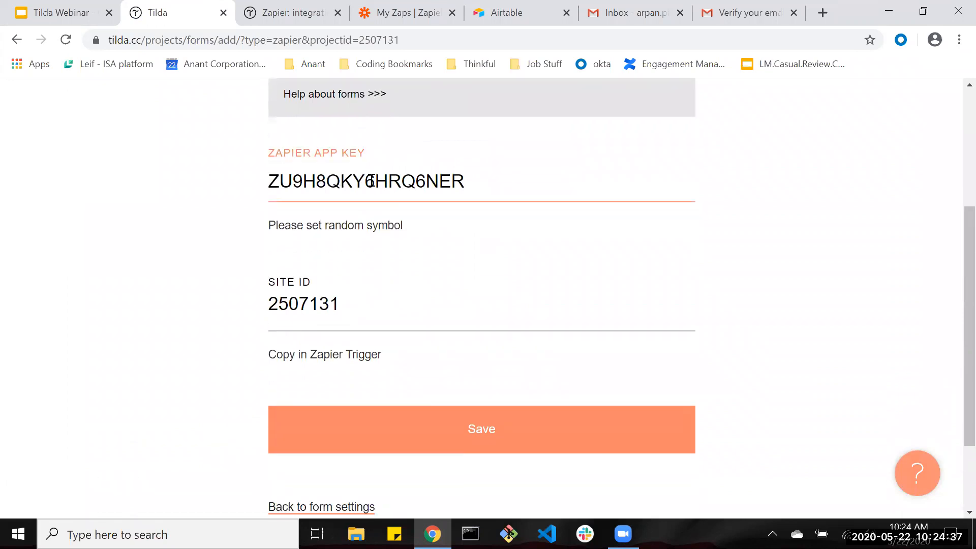
click(447, 445)
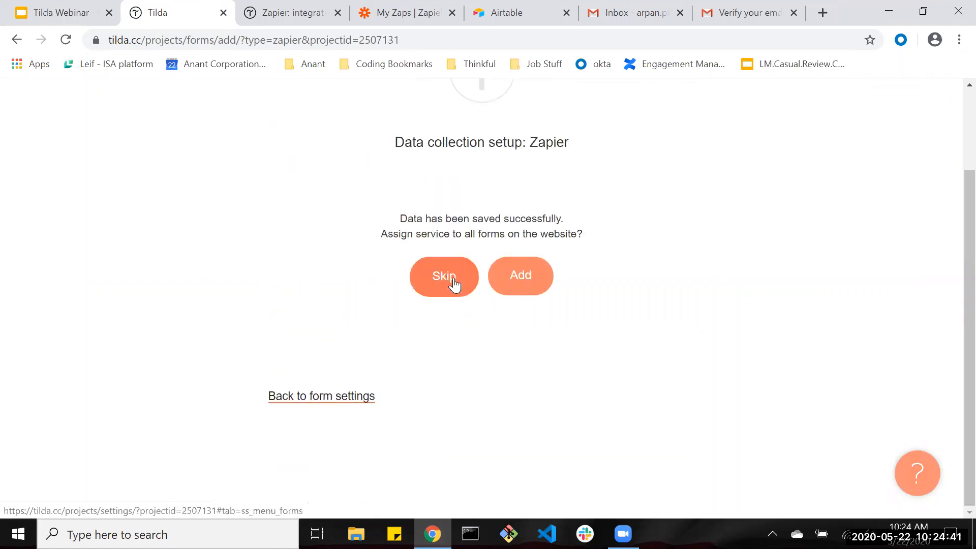
scroll(587, 307, up, 2)
mouse_move(601, 330)
mouse_down()
mouse_move(395, 308)
mouse_move(596, 312)
mouse_move(595, 327)
mouse_up()
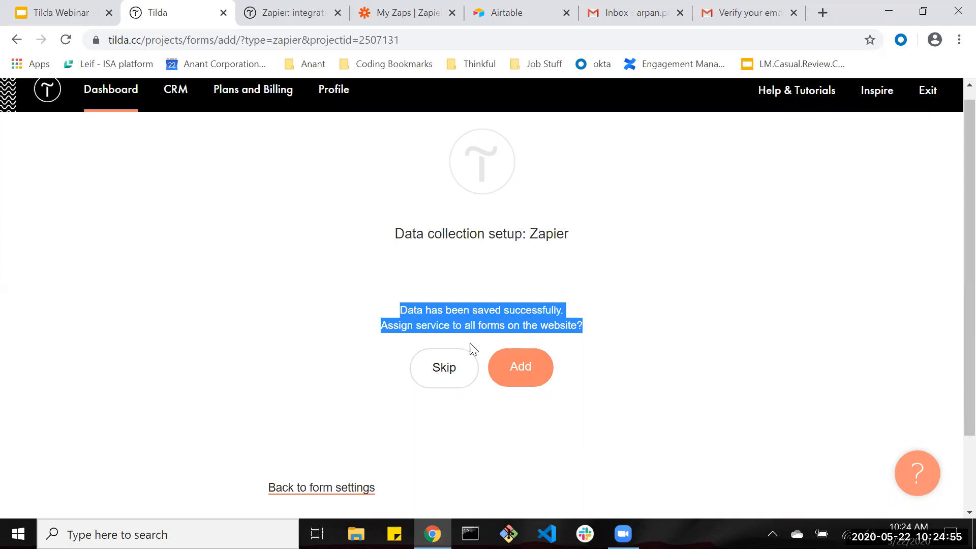
Skip assigning Zapier to all forms and rename the service 'Tilda to Airtable', saving it.
click(445, 374)
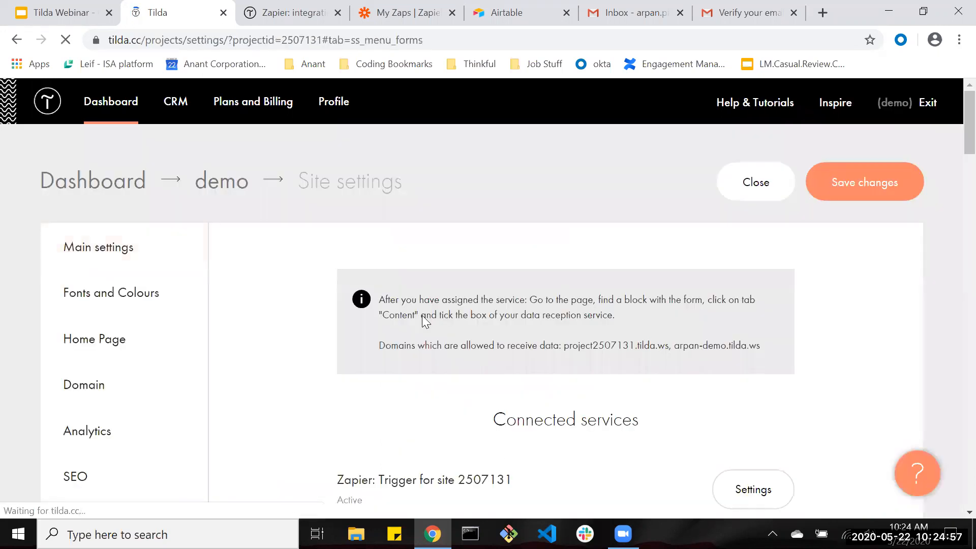
click(745, 374)
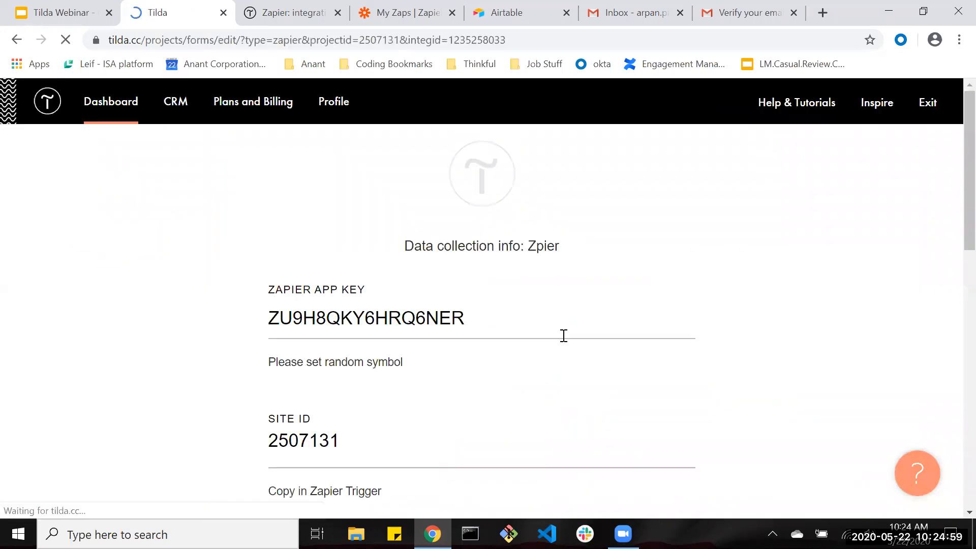
scroll(398, 344, down, 8)
triple_click(396, 347)
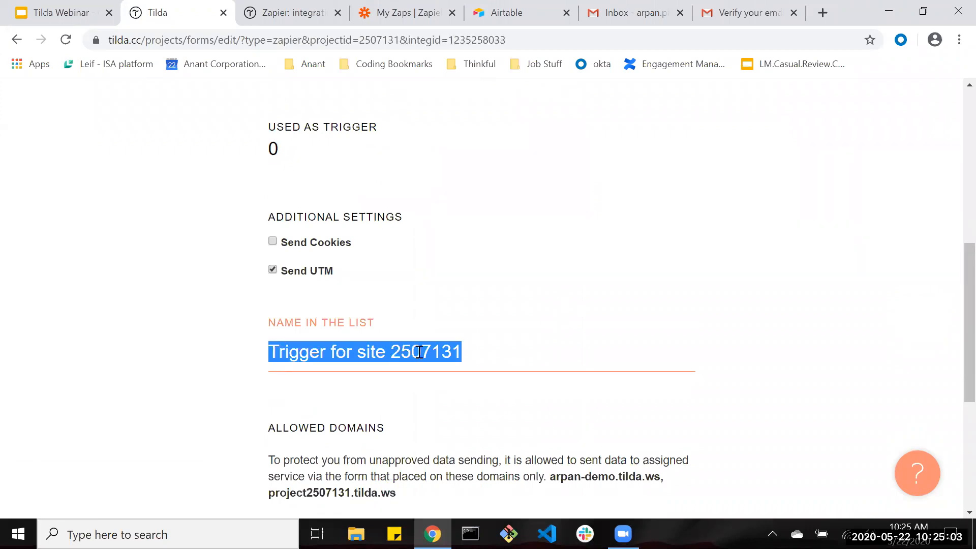
text(Tilda to Air)
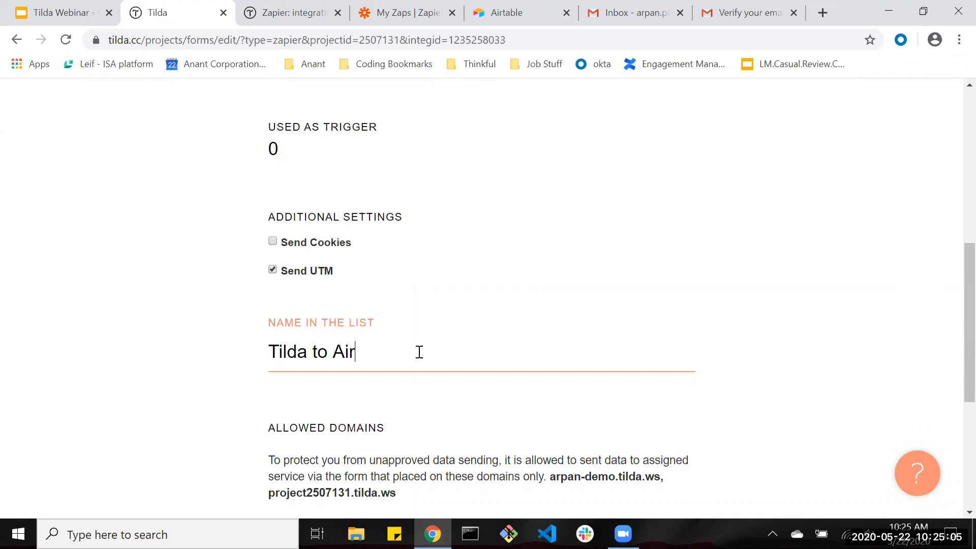
text(table)
scroll(423, 343, down, 5)
click(460, 303)
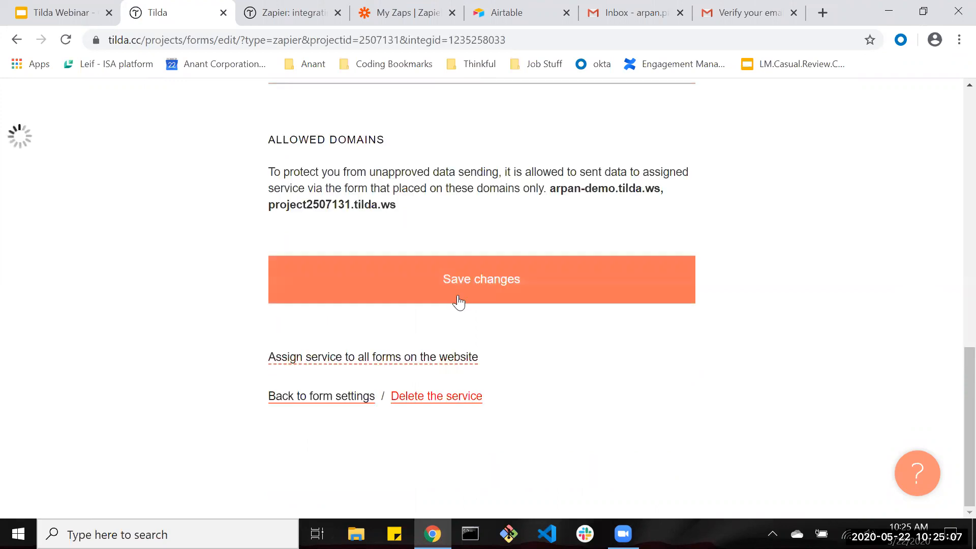
scroll(422, 265, up, 2)
click(100, 107)
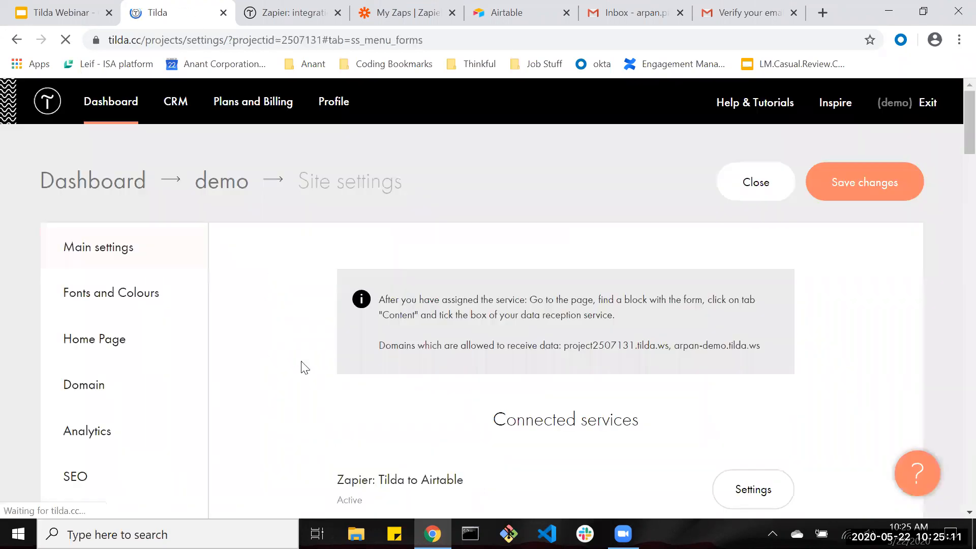
scroll(386, 356, down, 5)
scroll(392, 295, up, 1)
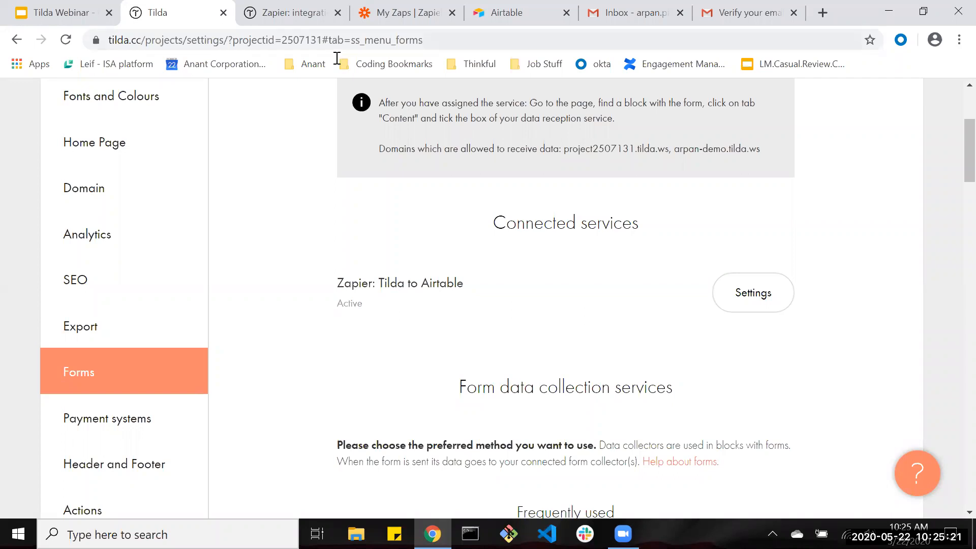
Switch to the 'Zapier: integration' help article and read through its beta status note.
click(295, 16)
click(185, 34)
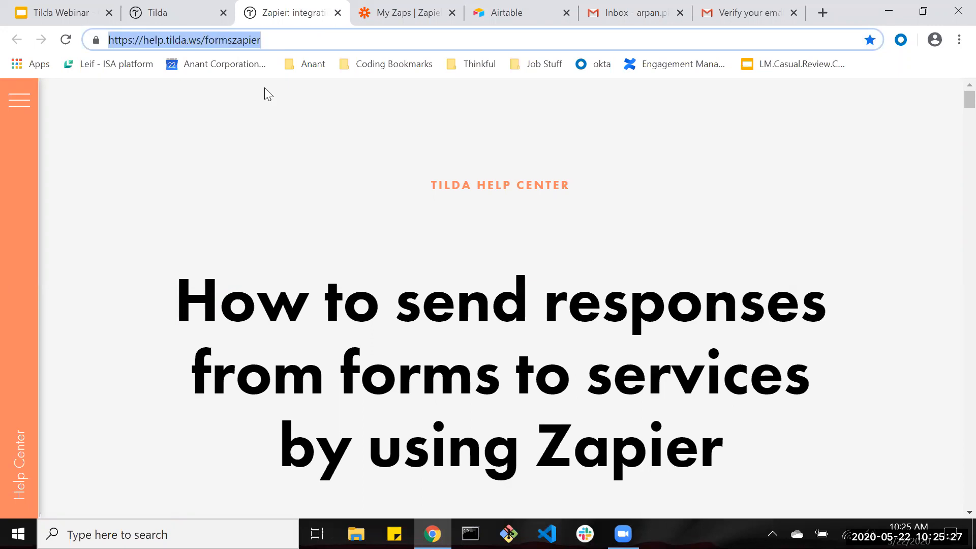
click(323, 135)
scroll(493, 274, down, 20)
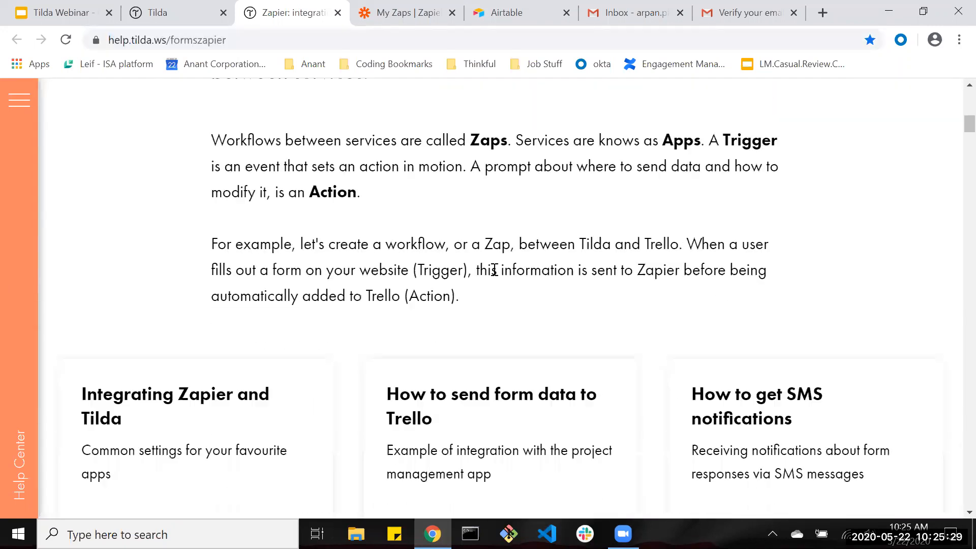
scroll(490, 270, down, 15)
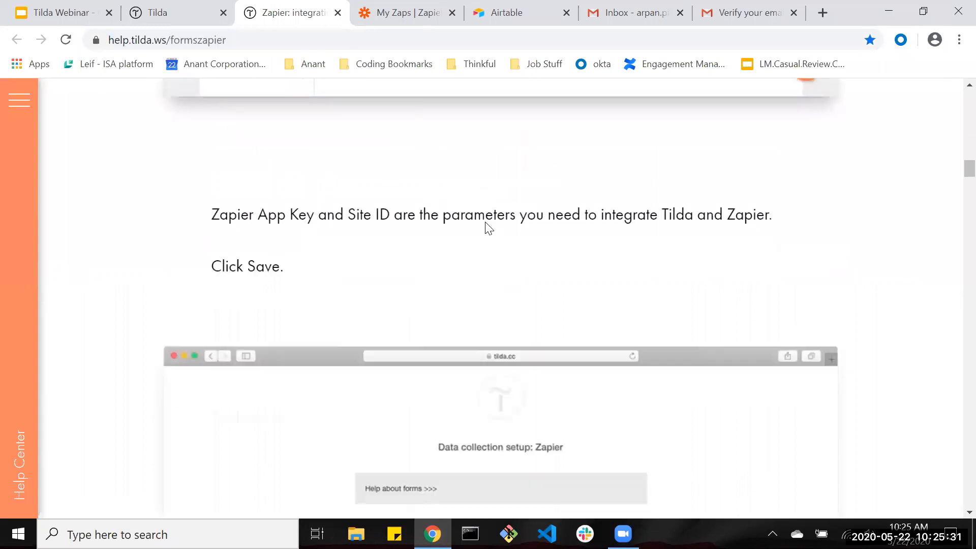
scroll(485, 222, down, 3)
drag(212, 219, 471, 218)
drag(480, 376, 199, 325)
click(184, 320)
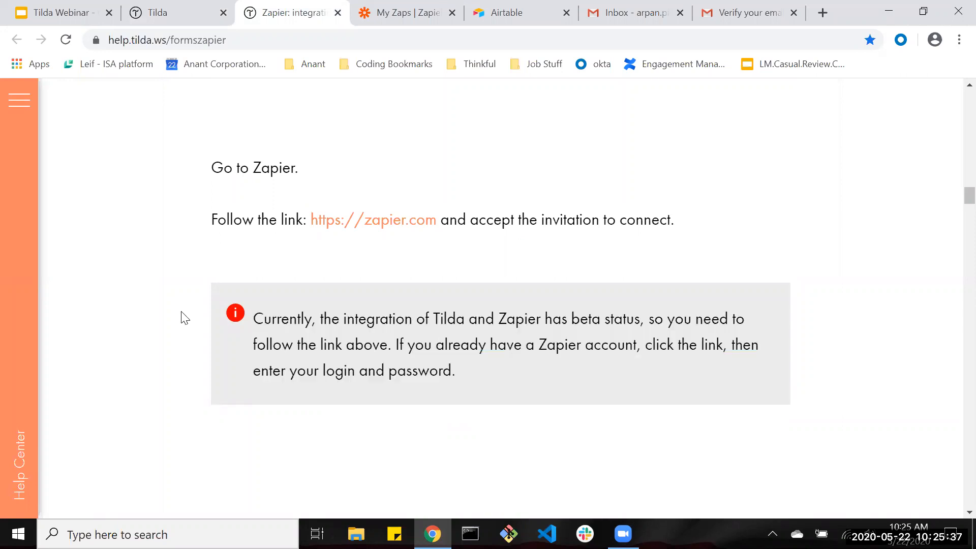
Open the article's 'Go to Zapier' zapier.com invitation link.
scroll(217, 293, down, 15)
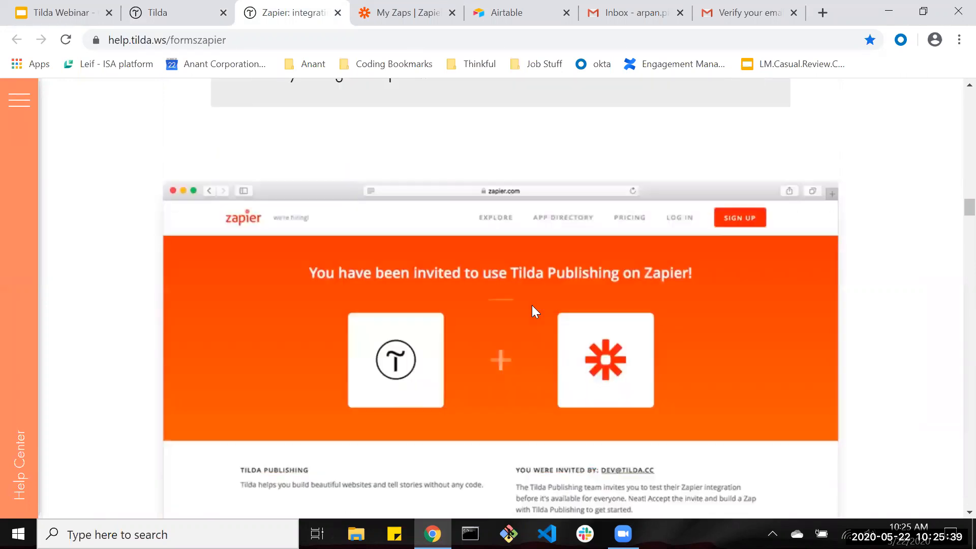
scroll(249, 308, up, 18)
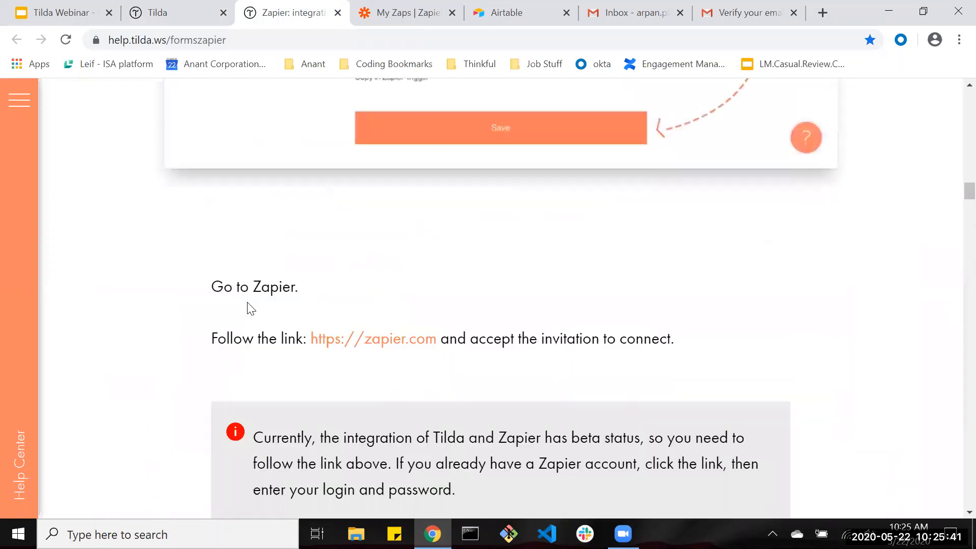
scroll(249, 308, down, 5)
scroll(305, 303, up, 2)
scroll(377, 305, down, 1)
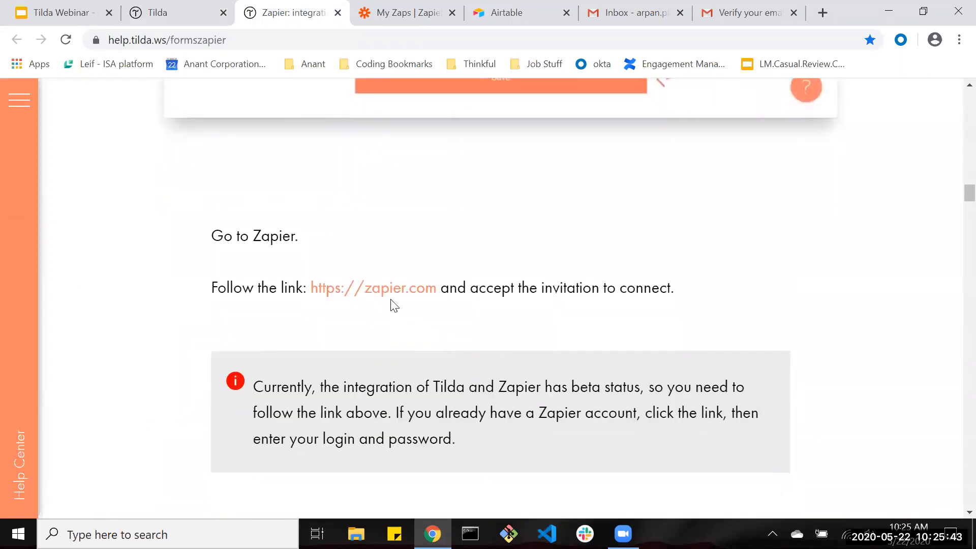
click(388, 293)
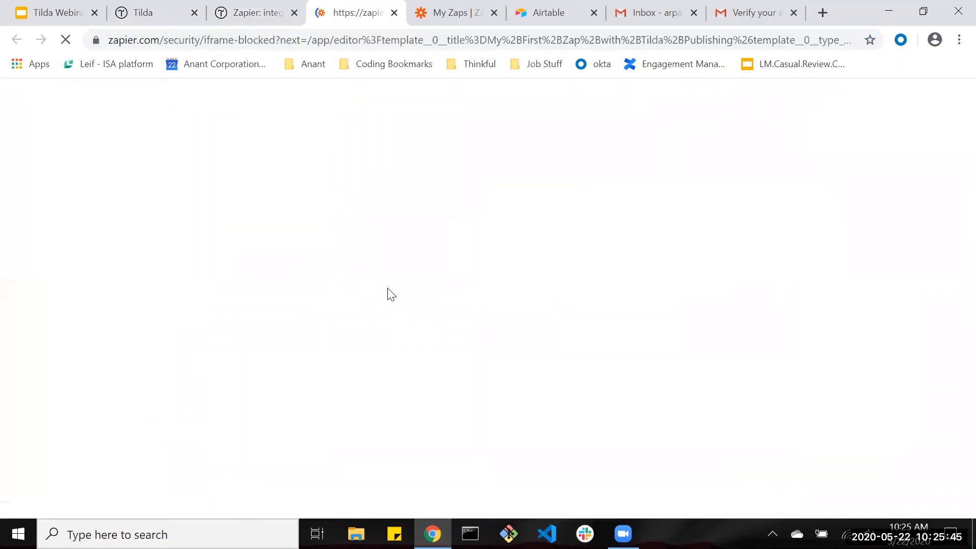
Switch to the new Zapier tab and close the old My Zaps page.
click(485, 12)
click(288, 5)
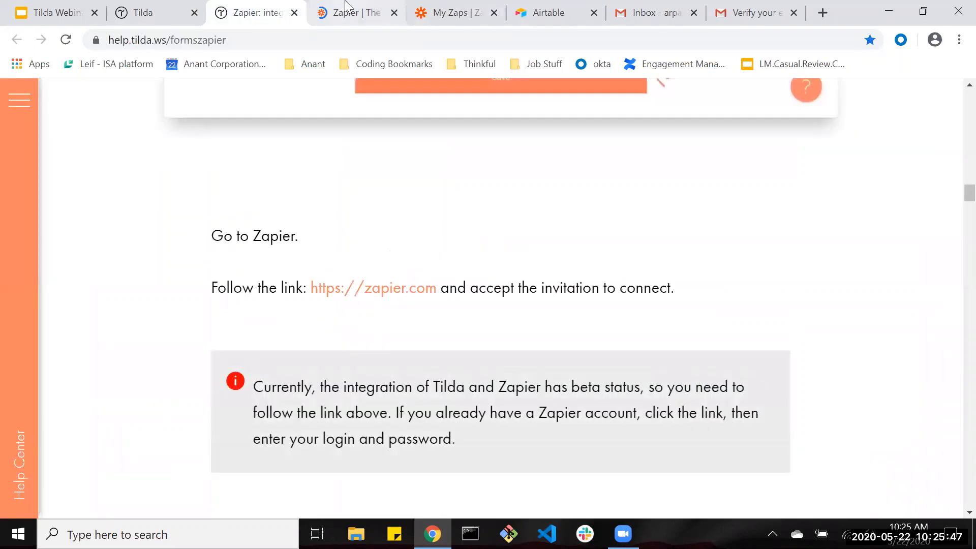
click(345, 4)
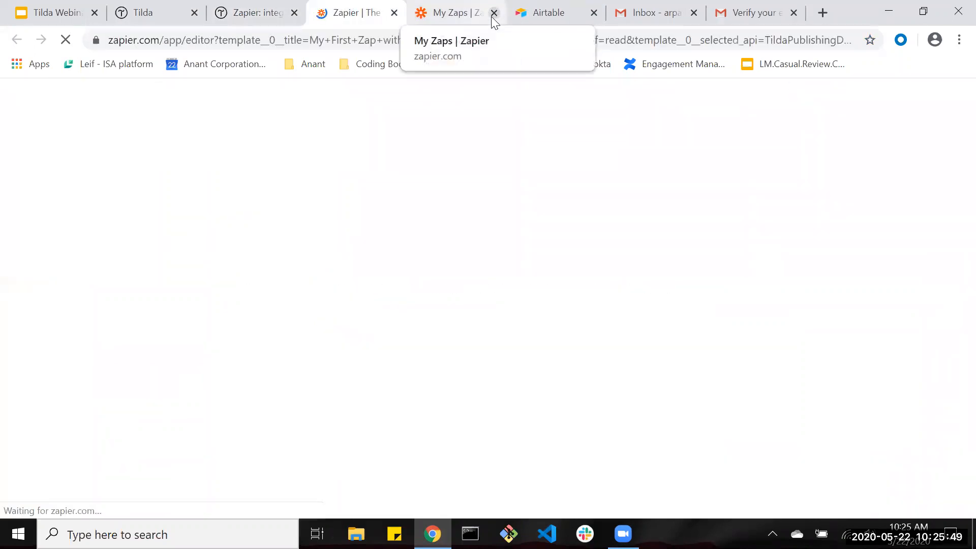
click(494, 12)
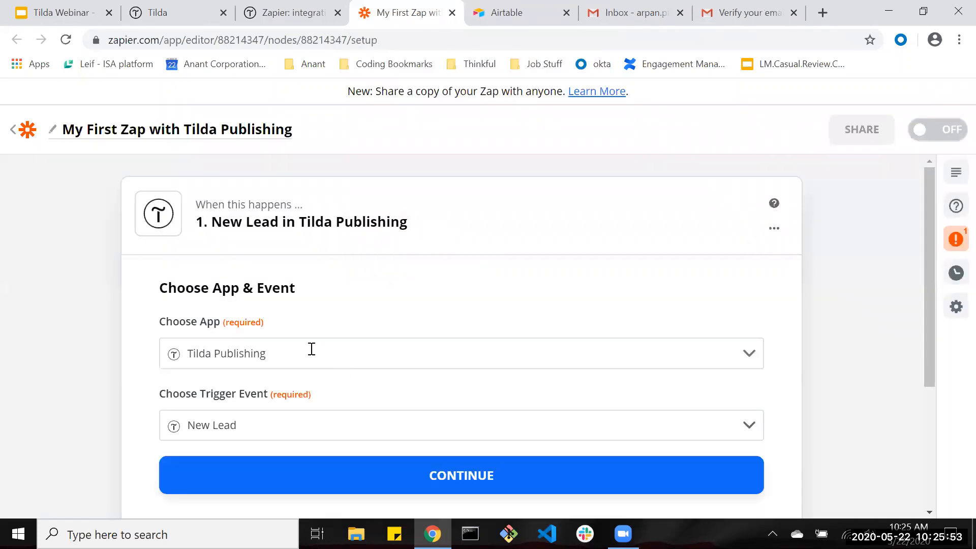
scroll(312, 349, down, 4)
scroll(309, 232, up, 3)
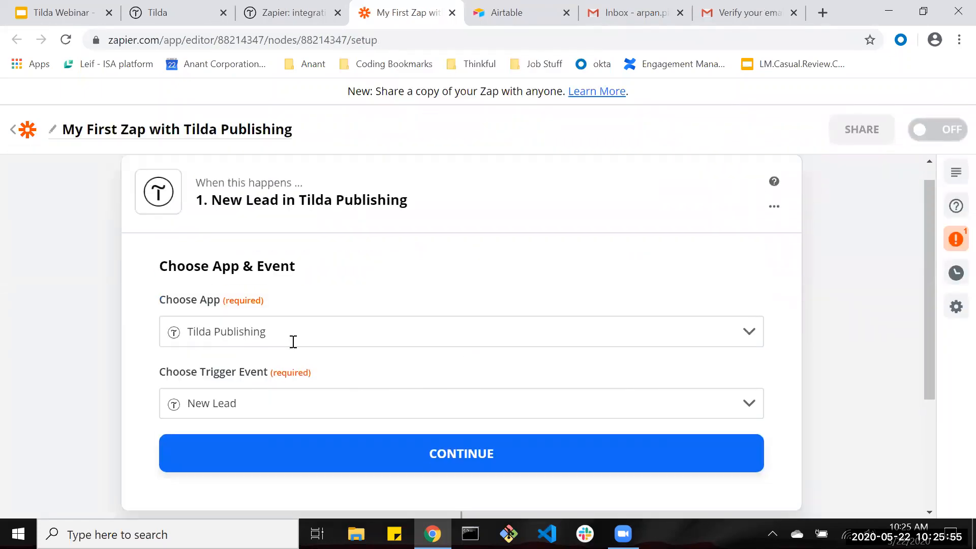
Keep Tilda Publishing as the trigger app and confirm the New Lead trigger.
click(294, 342)
click(292, 334)
scroll(305, 300, down, 3)
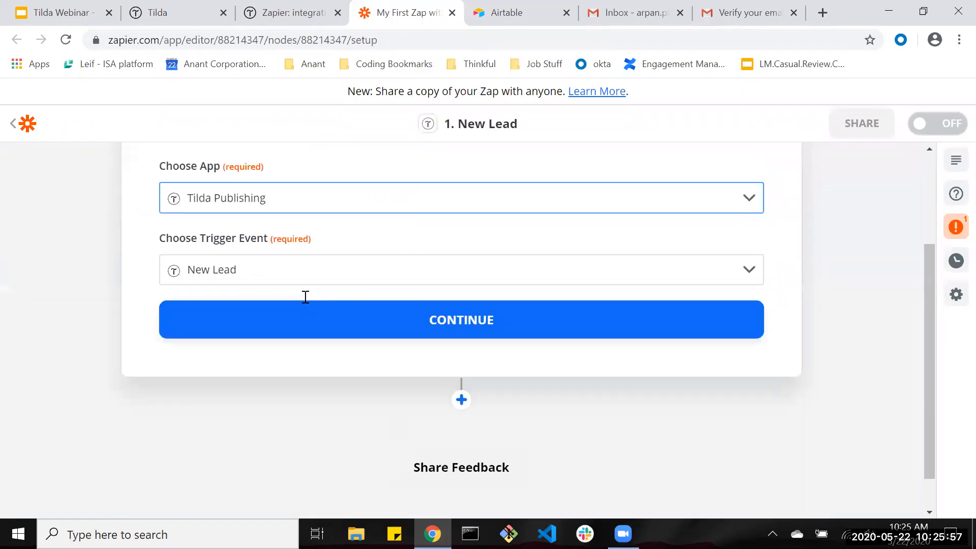
click(337, 335)
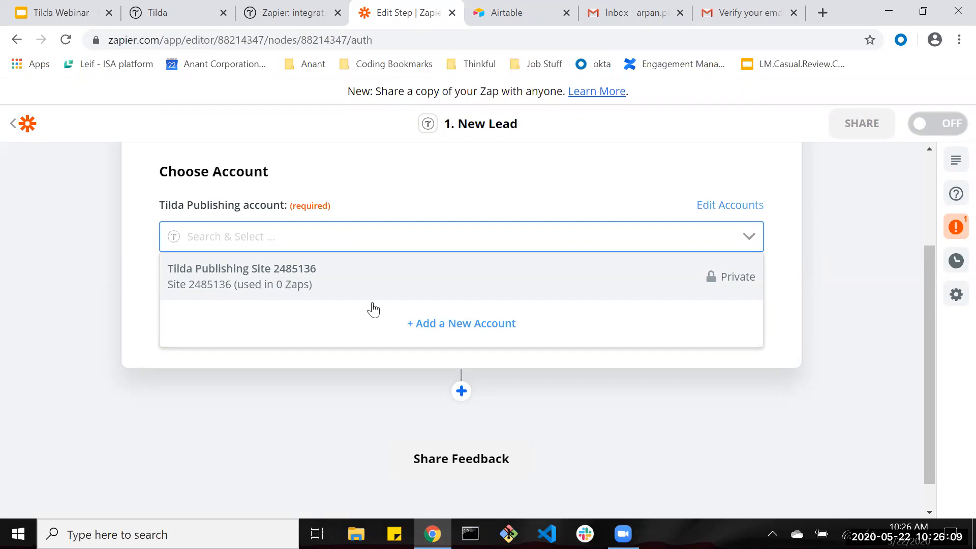
Start a new Tilda account connection in Zapier and copy the Site ID from Tilda's forms settings.
click(416, 334)
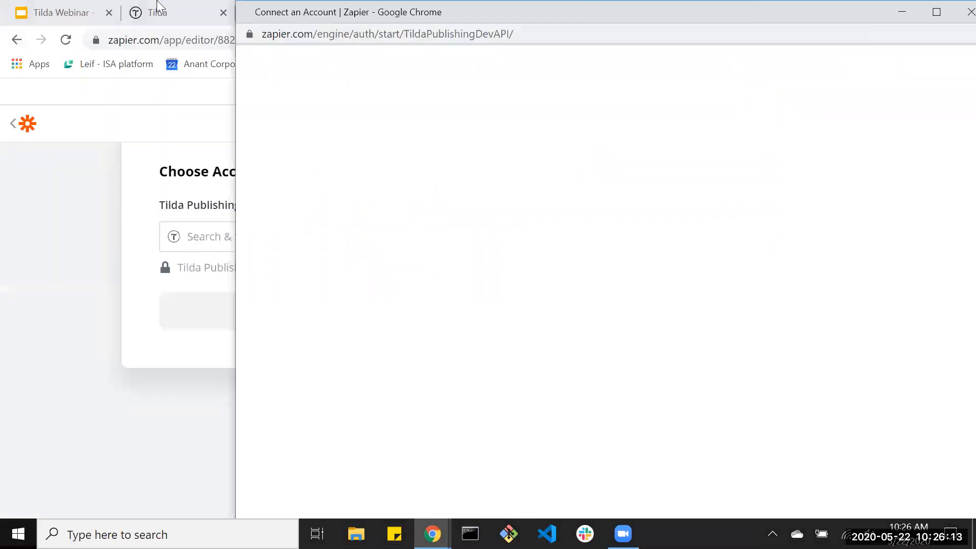
click(161, 11)
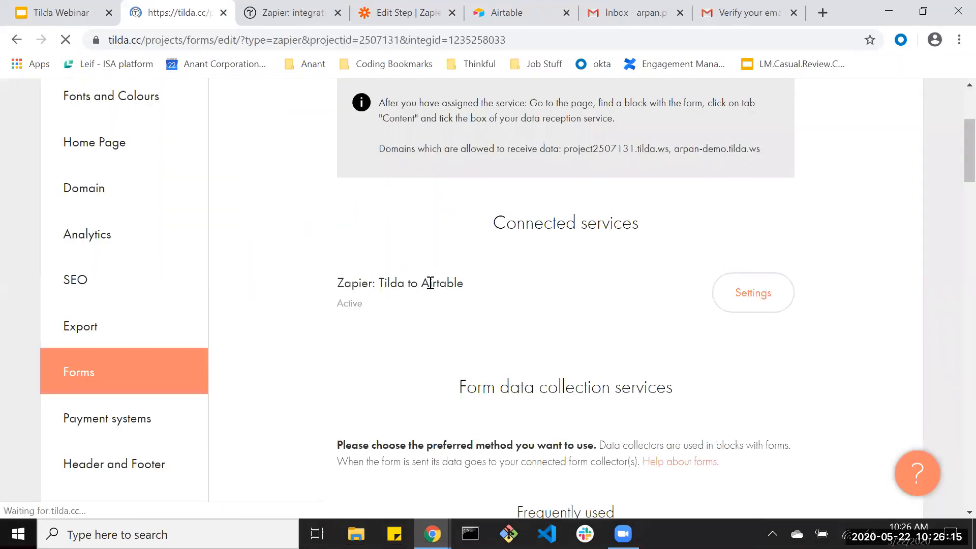
double_click(373, 266)
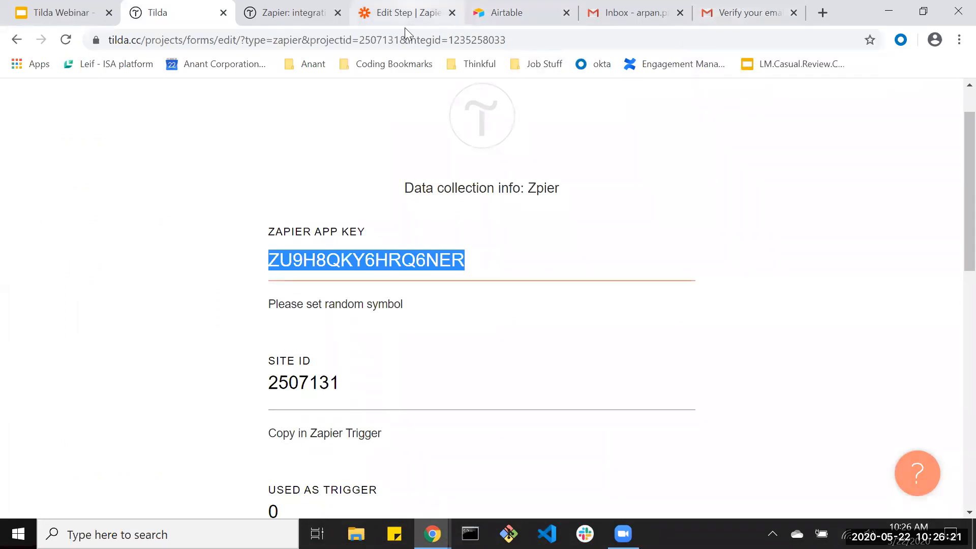
click(432, 534)
click(505, 480)
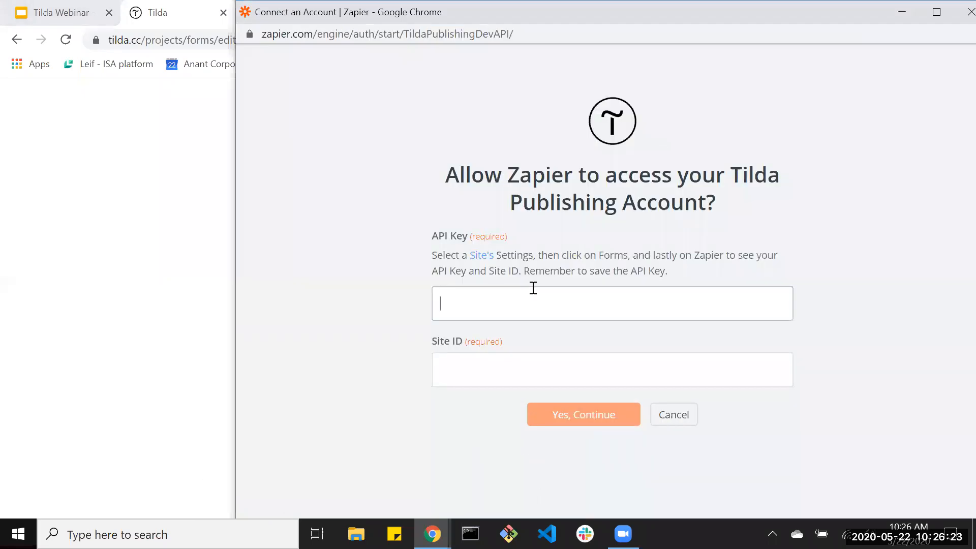
double_click(331, 385)
key(ctrl+c)
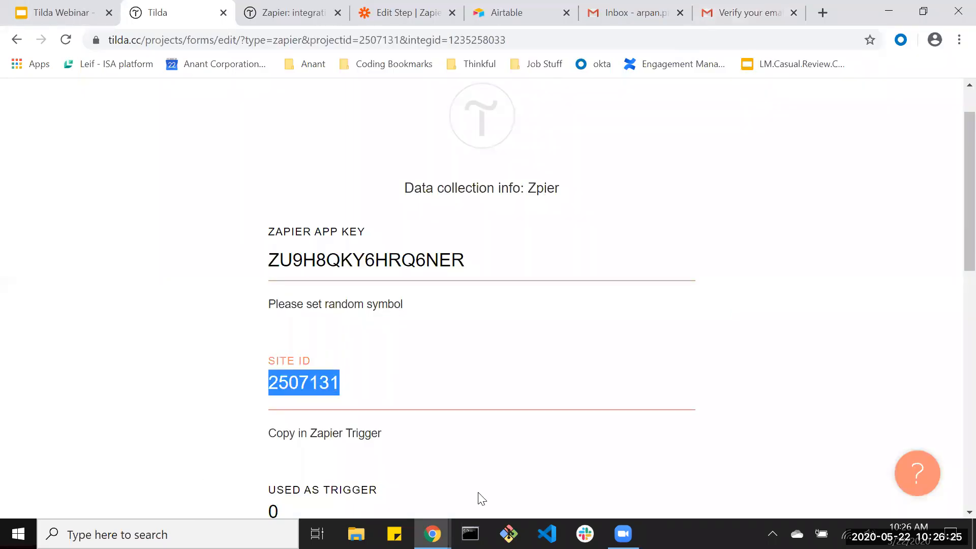
Paste the Site ID into Zapier's connect dialog, confirm, and continue with the connected account.
key(alt+Tab)
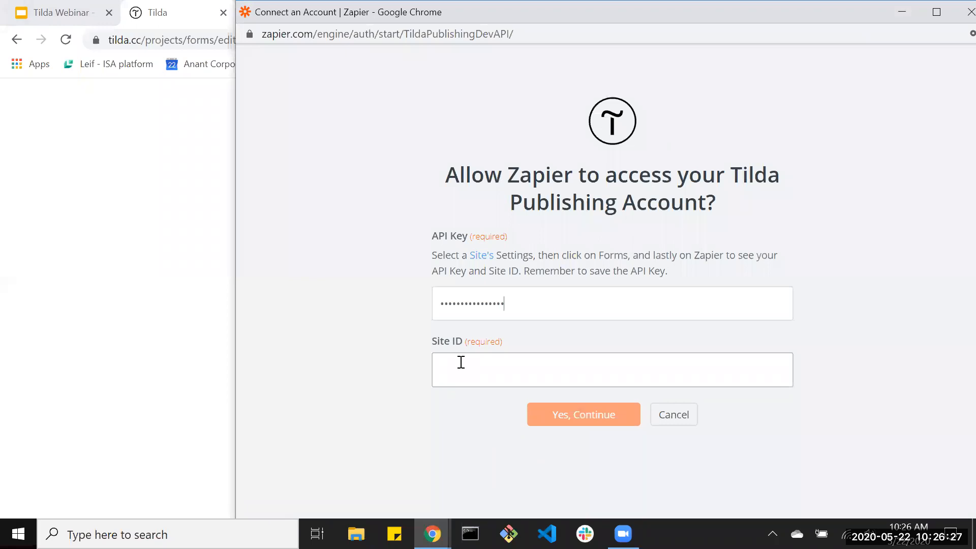
click(572, 373)
key(ctrl+v)
click(573, 415)
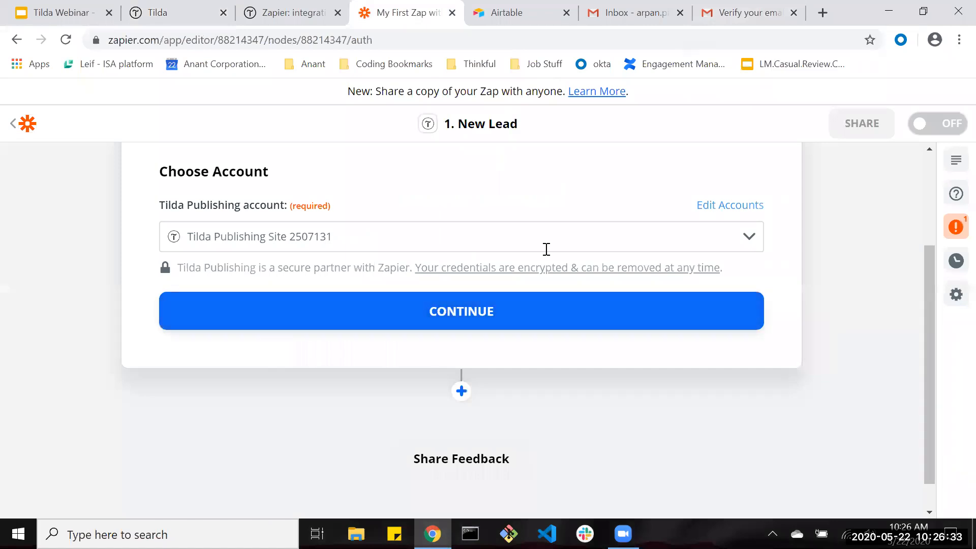
click(415, 325)
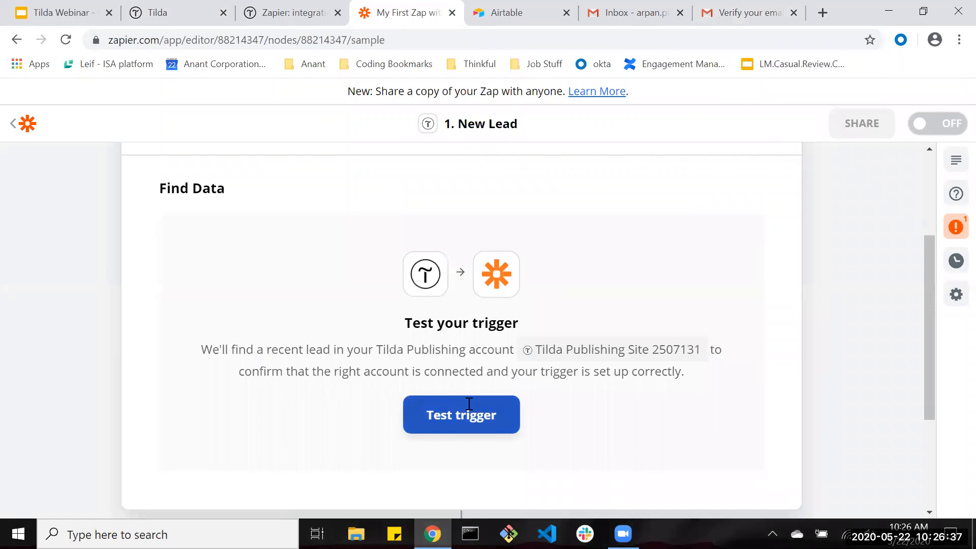
Open A basic landing page in the demo project and its contact form block's Content settings.
key(ctrl+shift+Tab)
key(ctrl+shift+Tab)
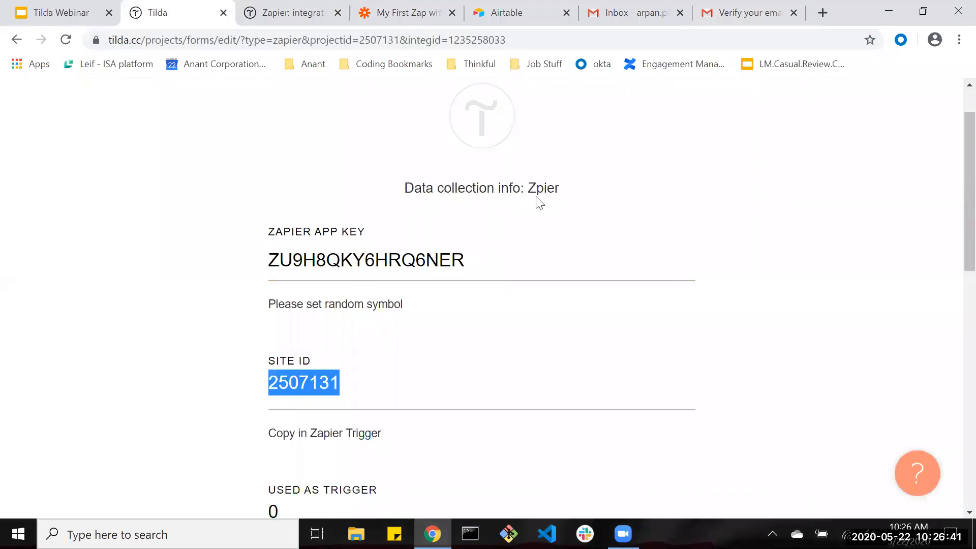
scroll(610, 228, up, 1)
click(102, 104)
click(113, 288)
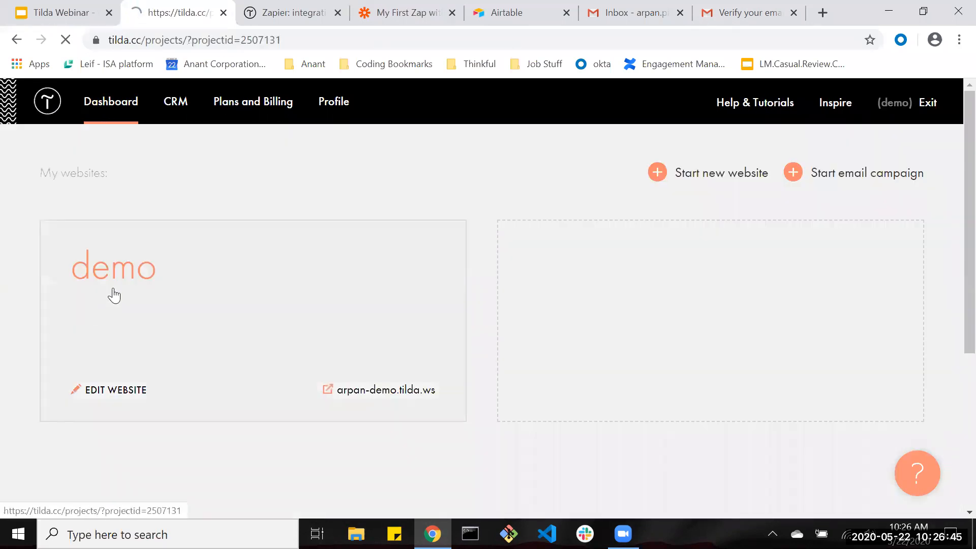
scroll(311, 304, down, 4)
click(237, 216)
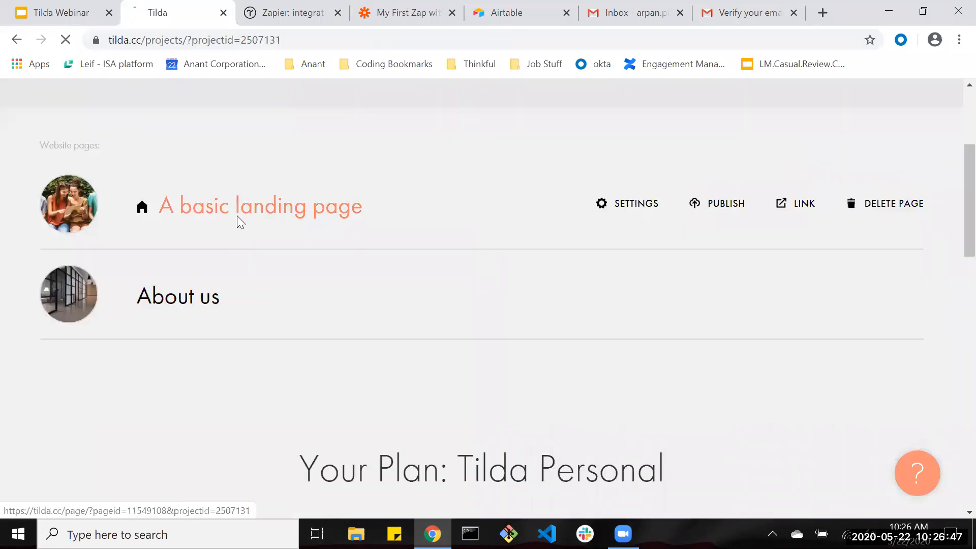
scroll(237, 222, down, 20)
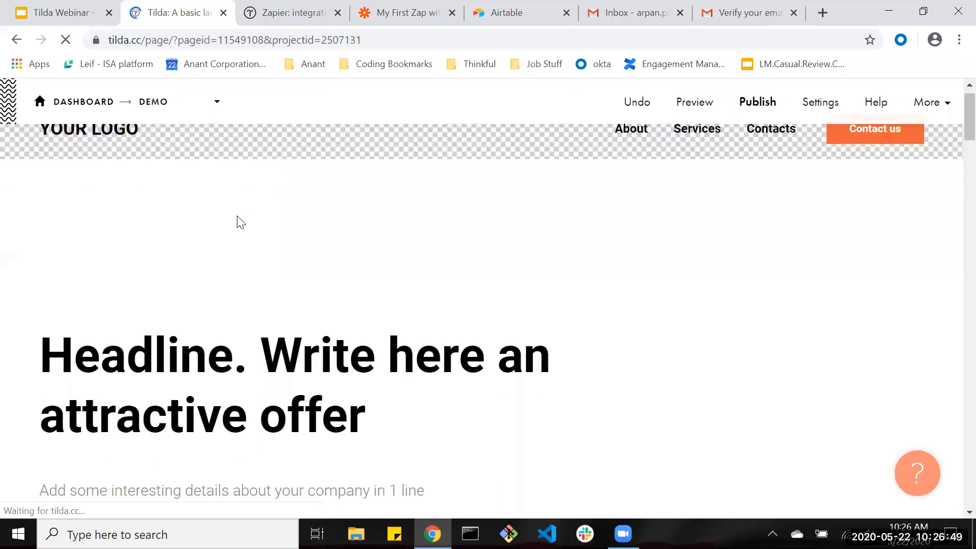
scroll(239, 226, up, 10)
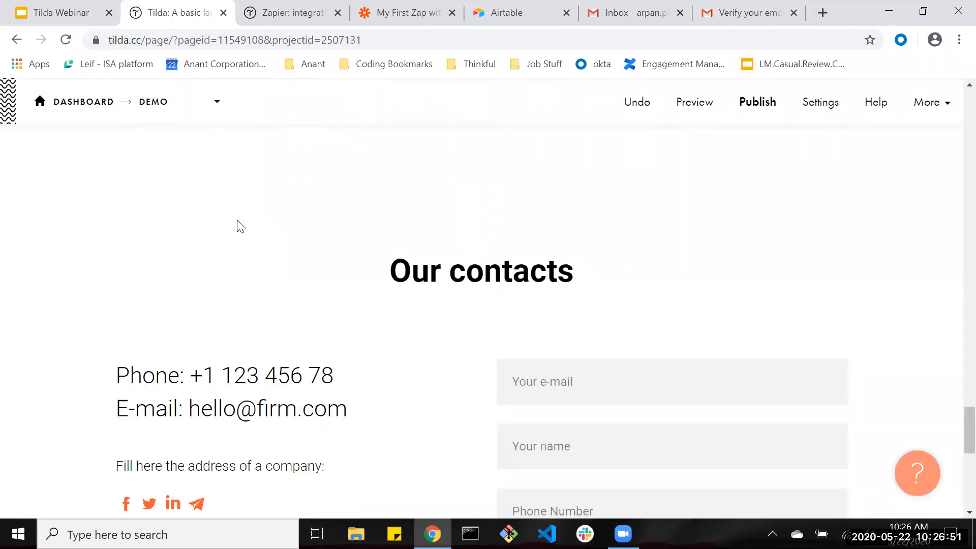
click(186, 392)
Assign the form to the ZAPIER: TILDA TO AIRTABLE service and save.
scroll(345, 267, down, 2)
scroll(341, 272, down, 4)
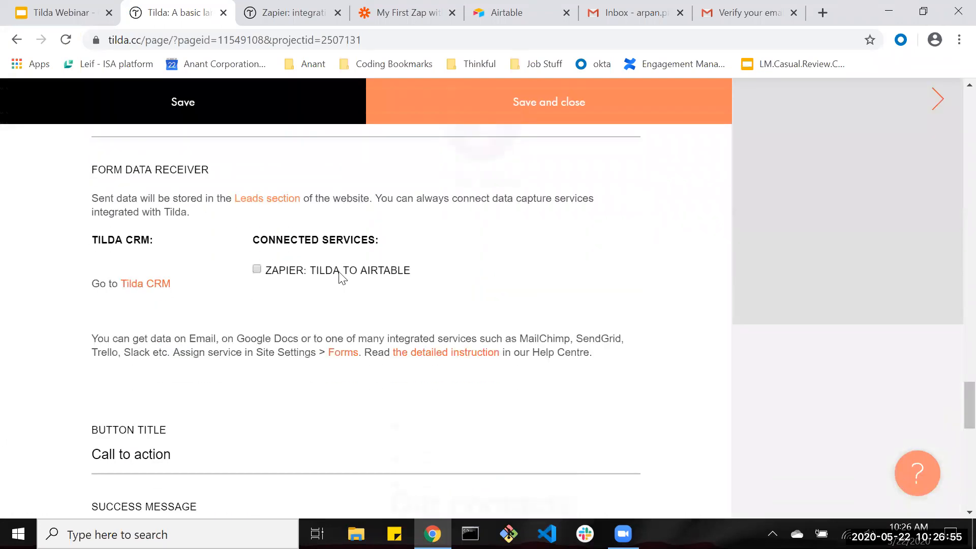
scroll(264, 280, up, 1)
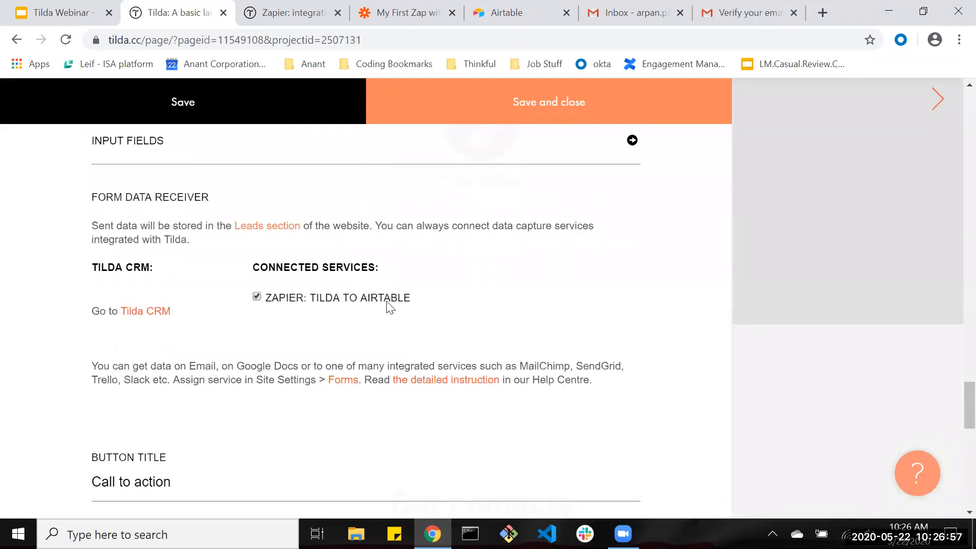
click(568, 103)
Check the notice that the form sends to Tilda to Airtable, then open the published page.
scroll(577, 318, down, 12)
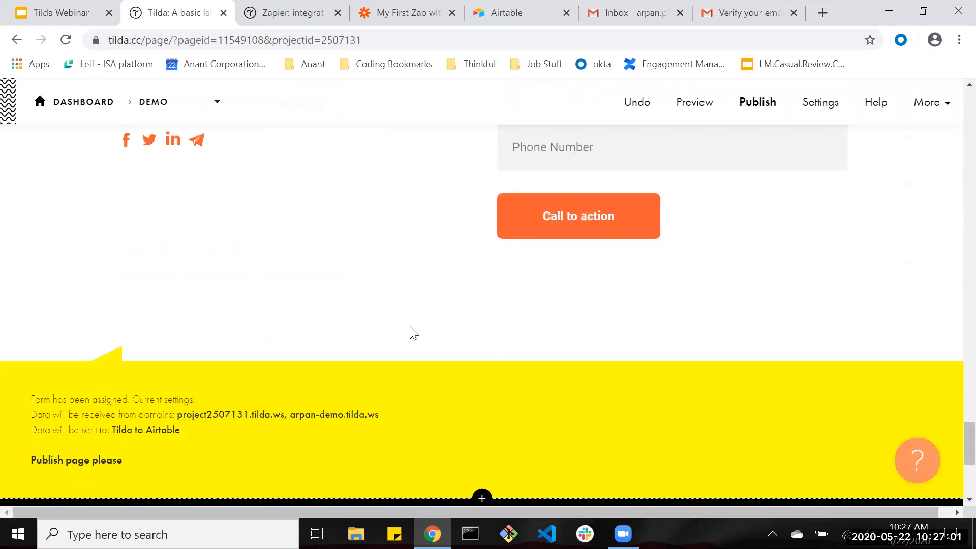
drag(180, 339, 31, 308)
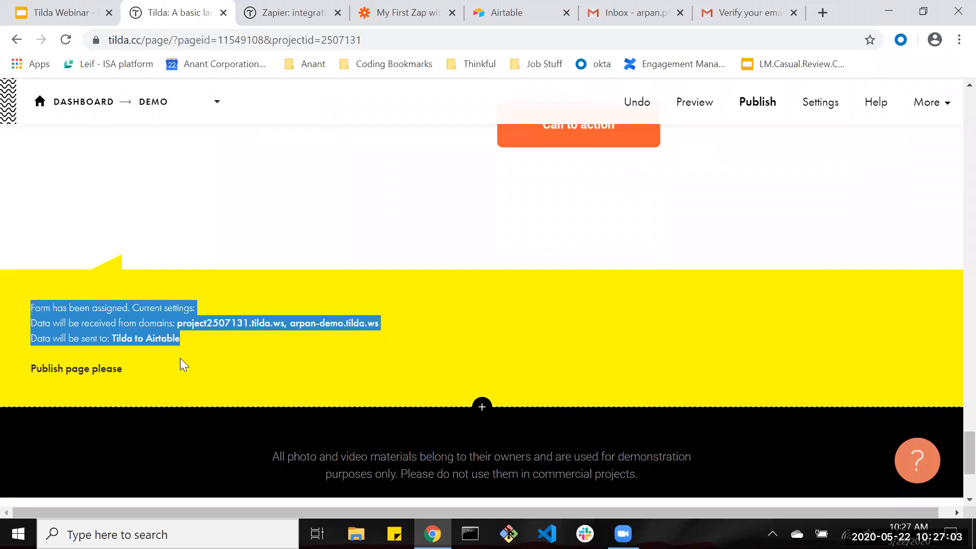
click(189, 360)
drag(183, 338, 109, 339)
click(187, 339)
drag(187, 339, 116, 338)
click(178, 337)
scroll(538, 333, up, 20)
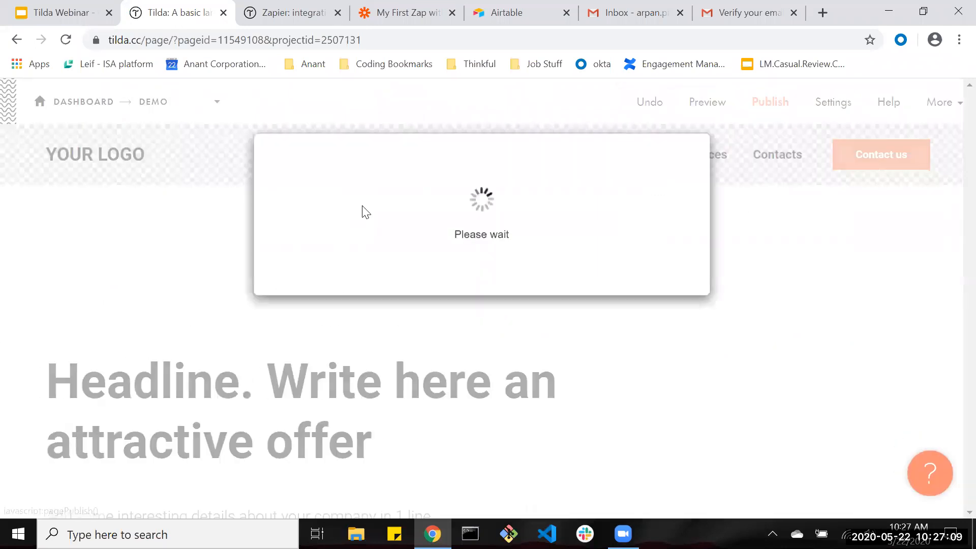
click(492, 280)
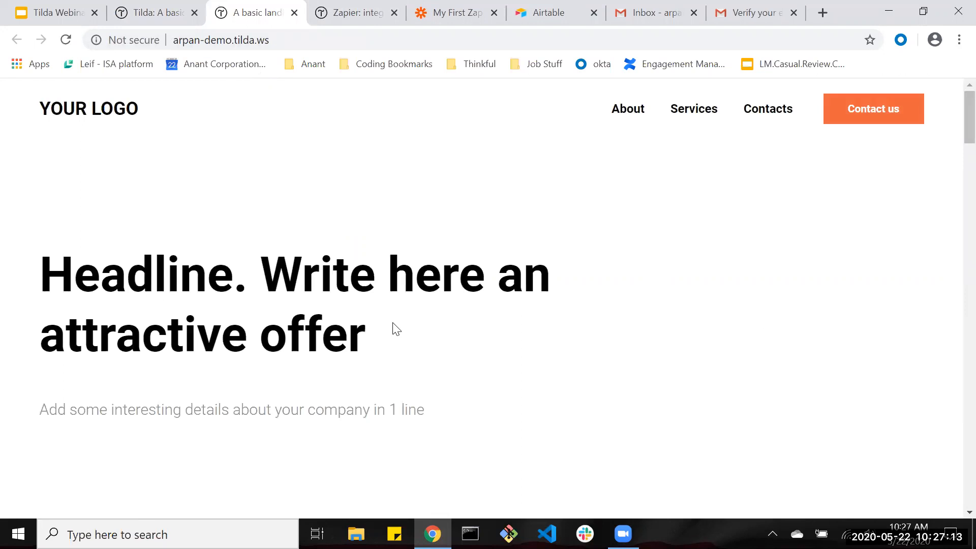
Fill the live contact form with a test e-mail, name and phone number and submit it.
scroll(390, 331, down, 20)
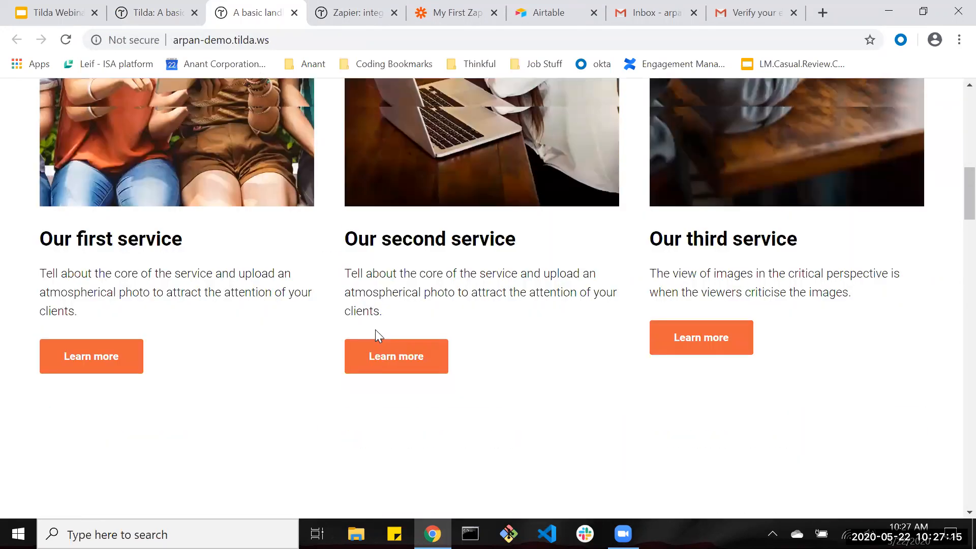
scroll(376, 334, down, 20)
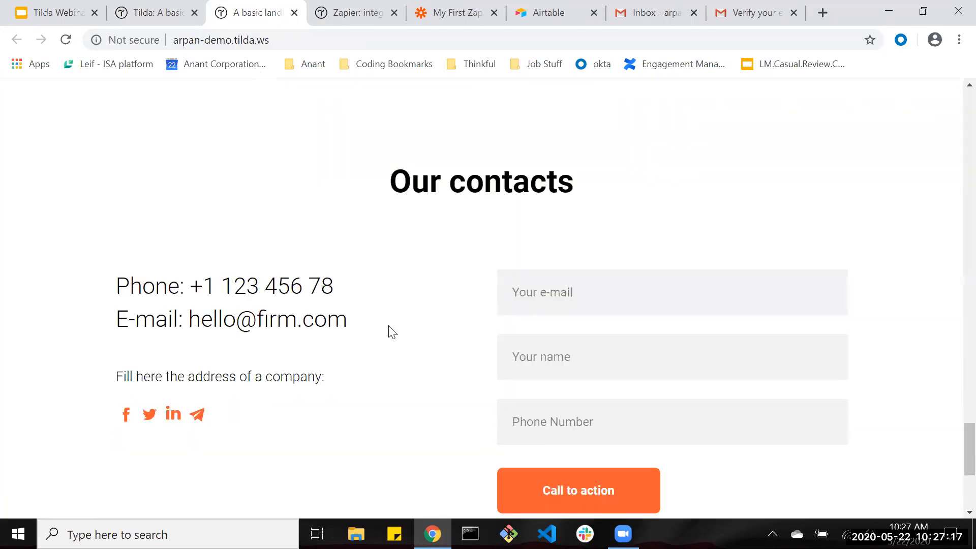
click(567, 204)
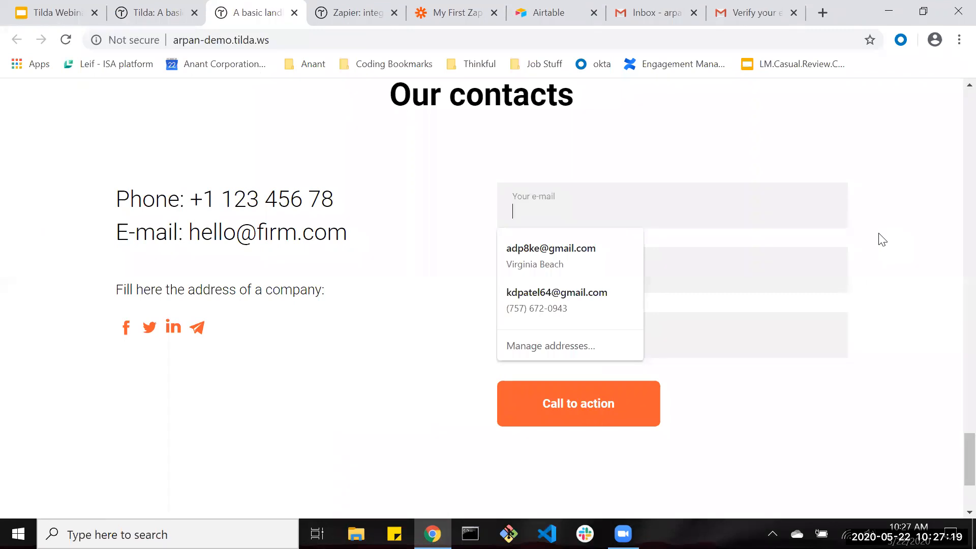
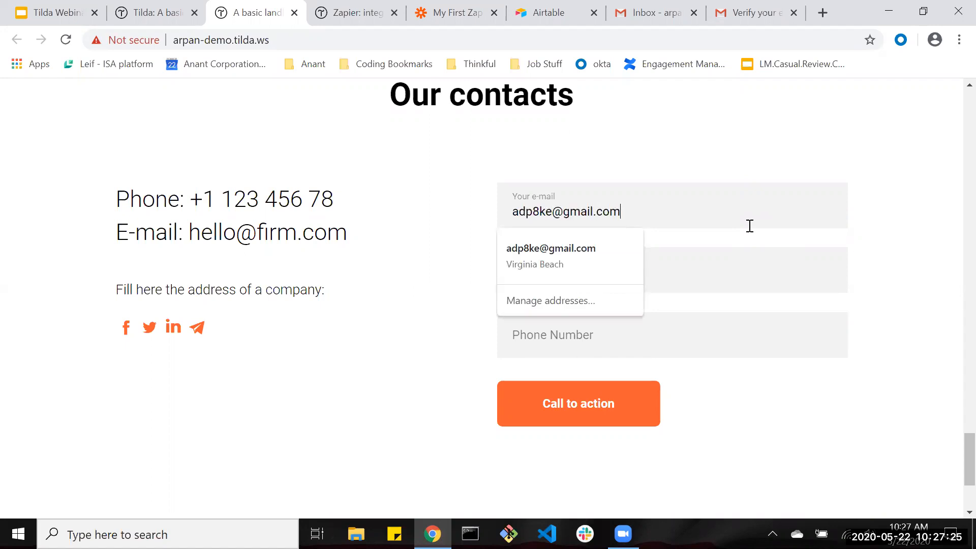
key(Tab)
key(Tab)
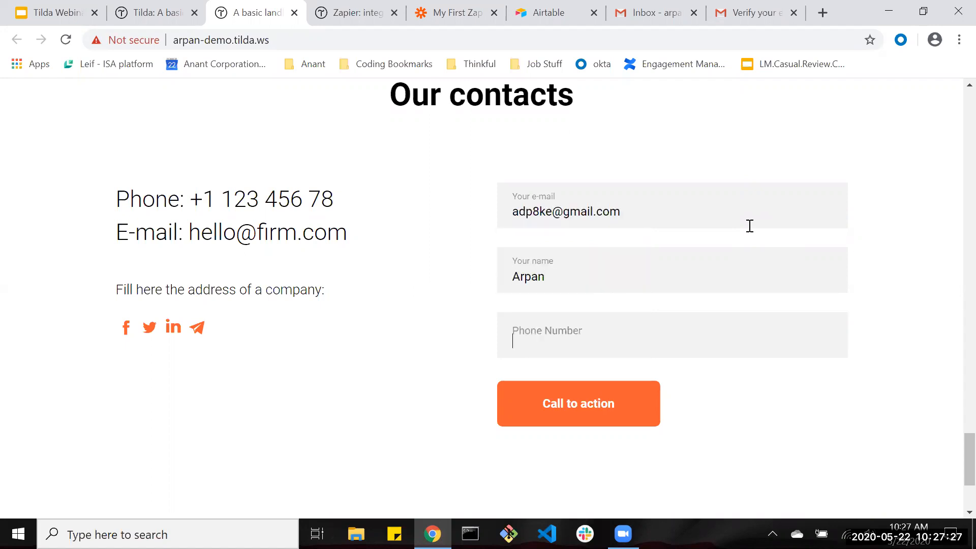
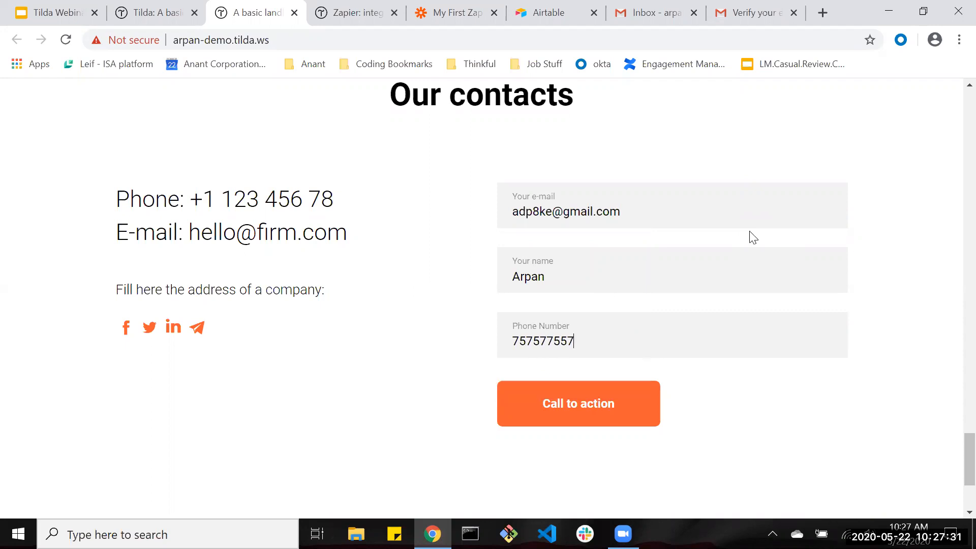
click(559, 422)
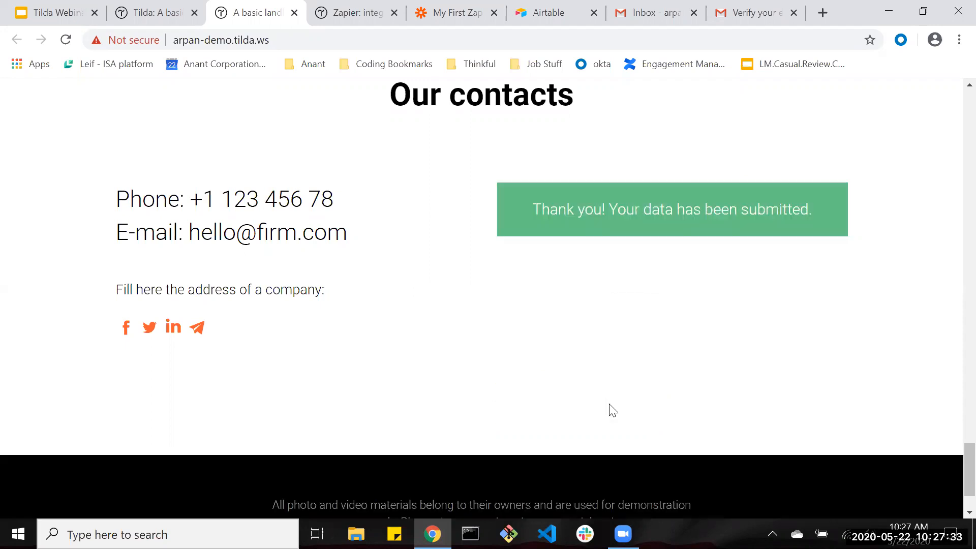
Highlight the 'Thank you! Your data has been submitted.' confirmation message.
drag(568, 215, 823, 216)
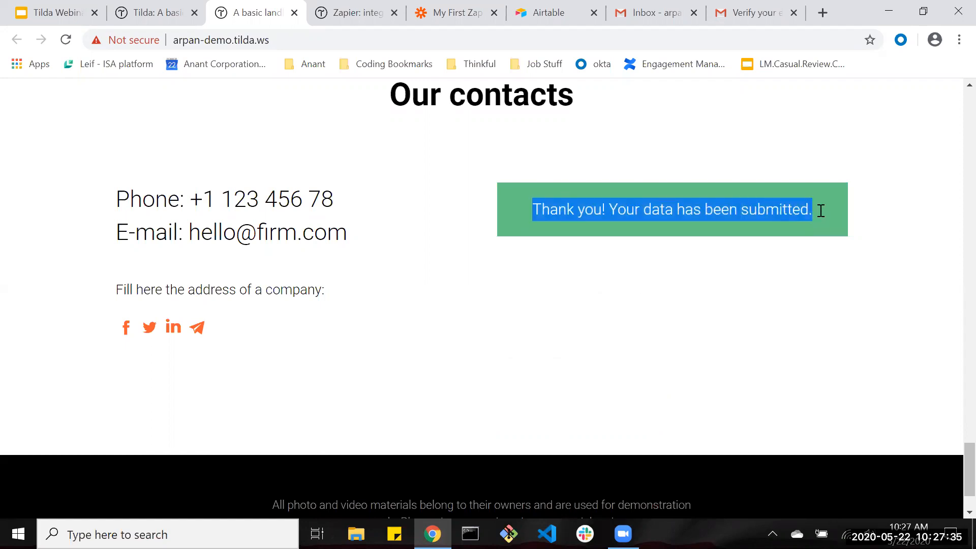
click(821, 210)
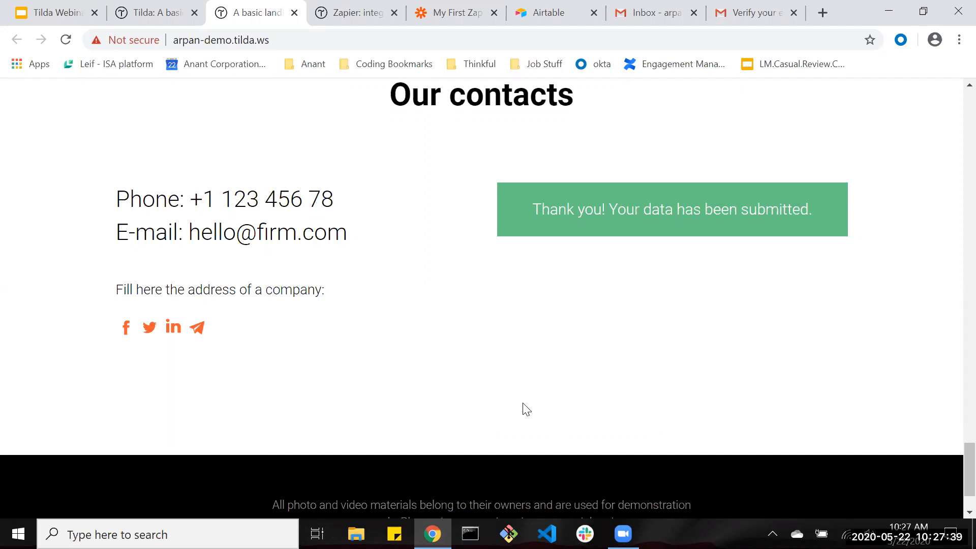
drag(533, 210, 810, 210)
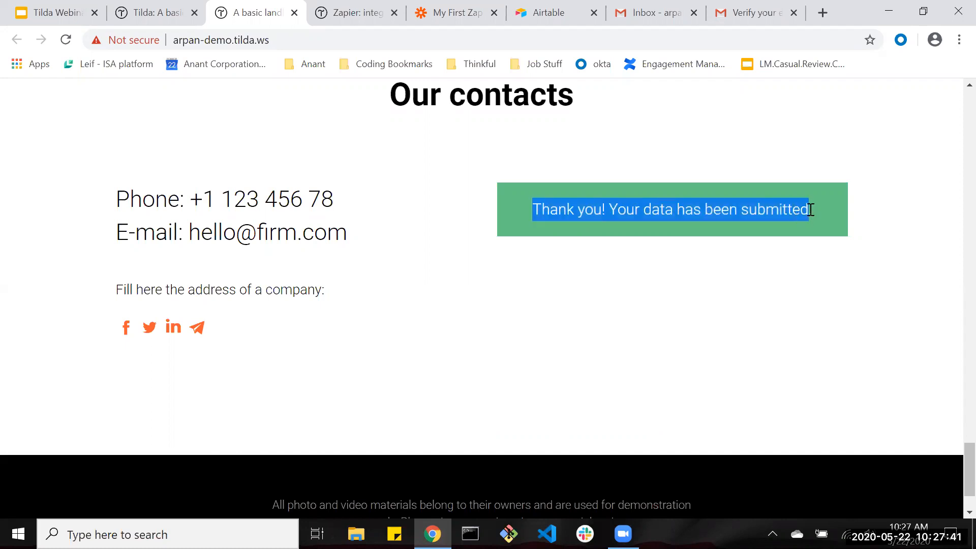
click(681, 233)
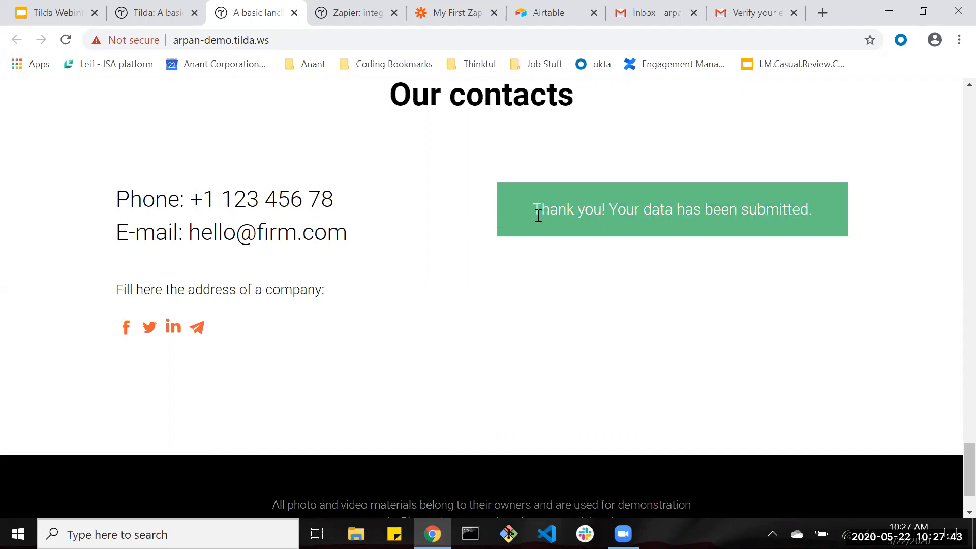
drag(538, 216, 835, 219)
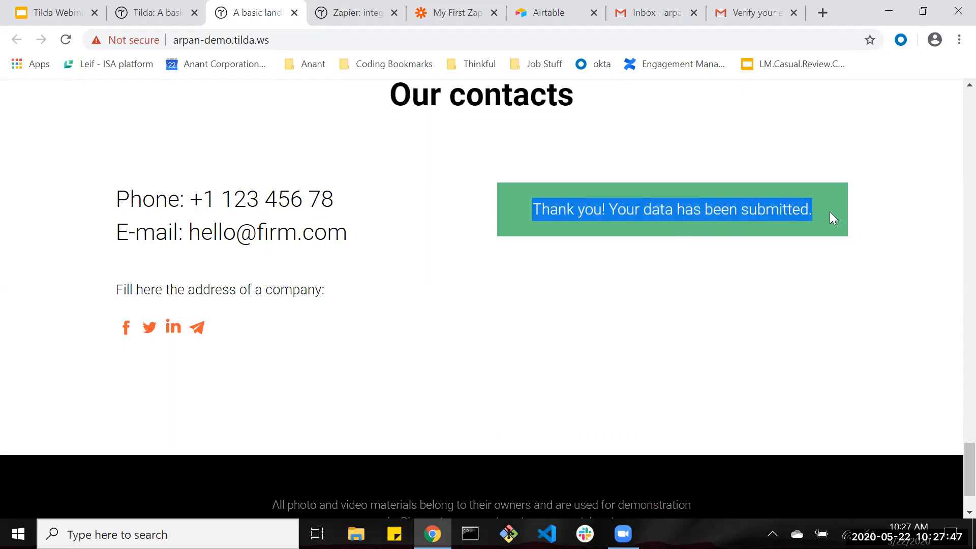
Test the Tilda trigger and review the fetched lead's Email, Name, Phone, requestid and form id values.
click(384, 6)
click(463, 9)
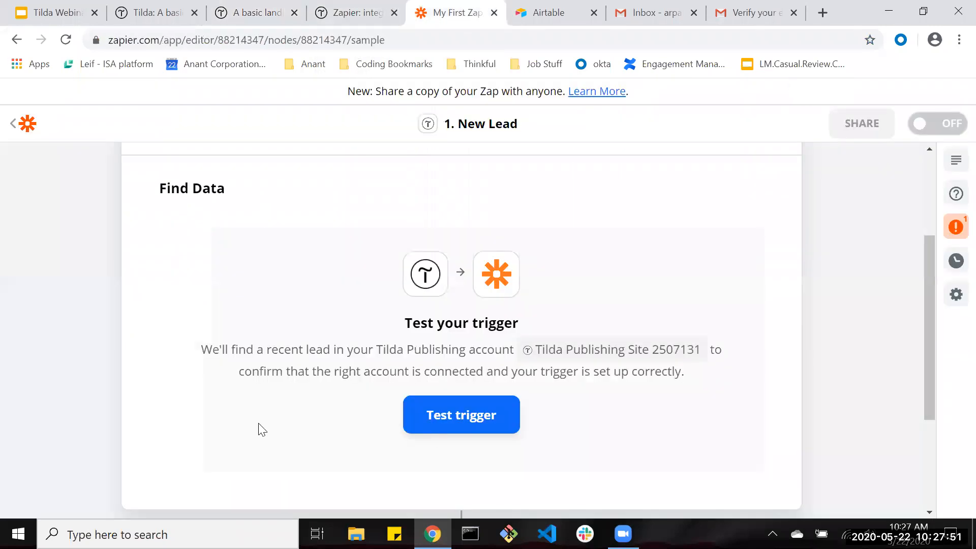
click(449, 432)
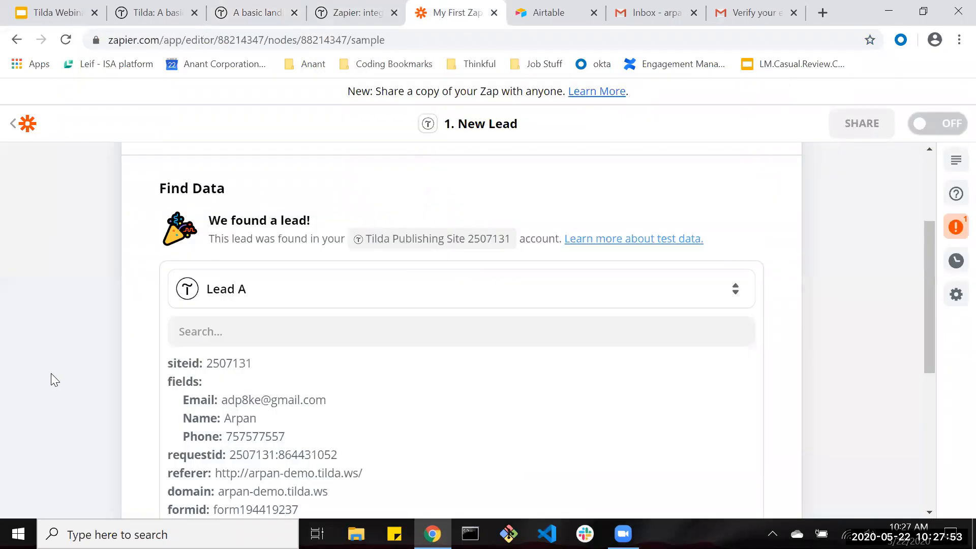
scroll(53, 374, down, 2)
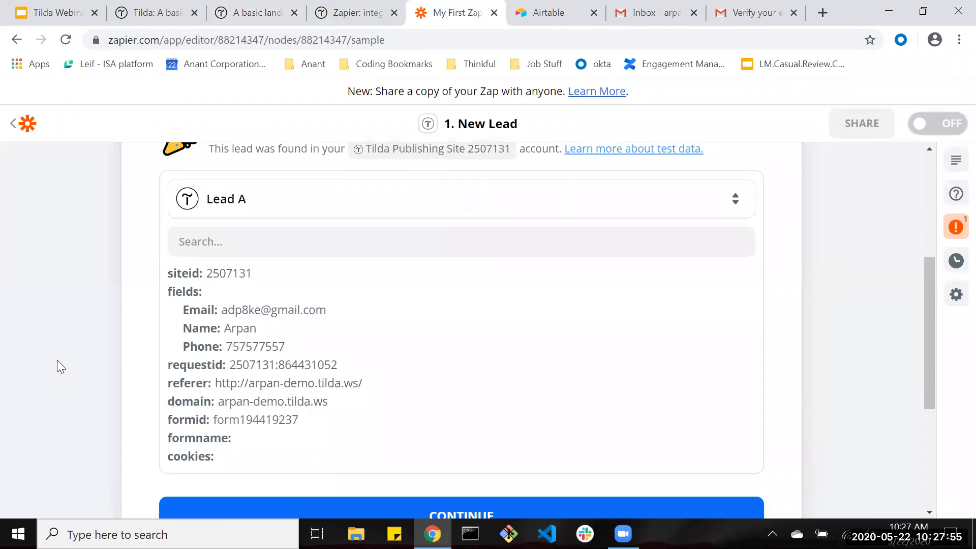
drag(228, 313, 326, 311)
drag(224, 329, 290, 329)
double_click(229, 348)
drag(227, 370, 350, 372)
drag(222, 405, 314, 405)
double_click(261, 420)
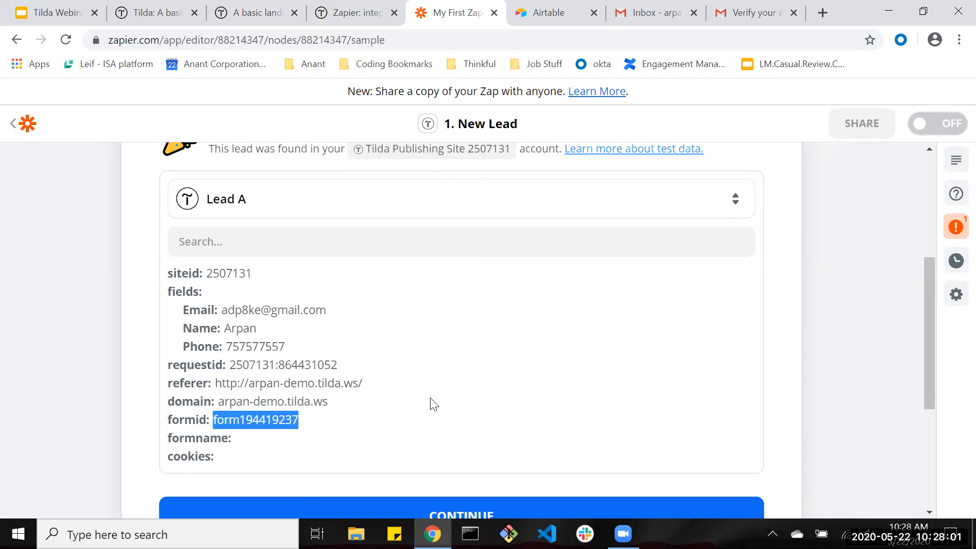
scroll(432, 403, down, 2)
click(419, 434)
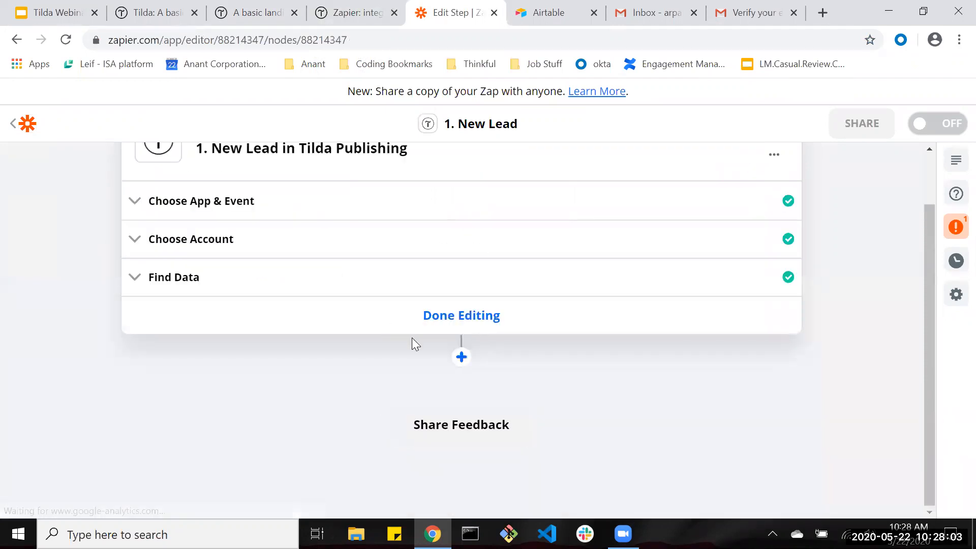
Add an Airtable step with Create Record as its action event and continue.
click(461, 357)
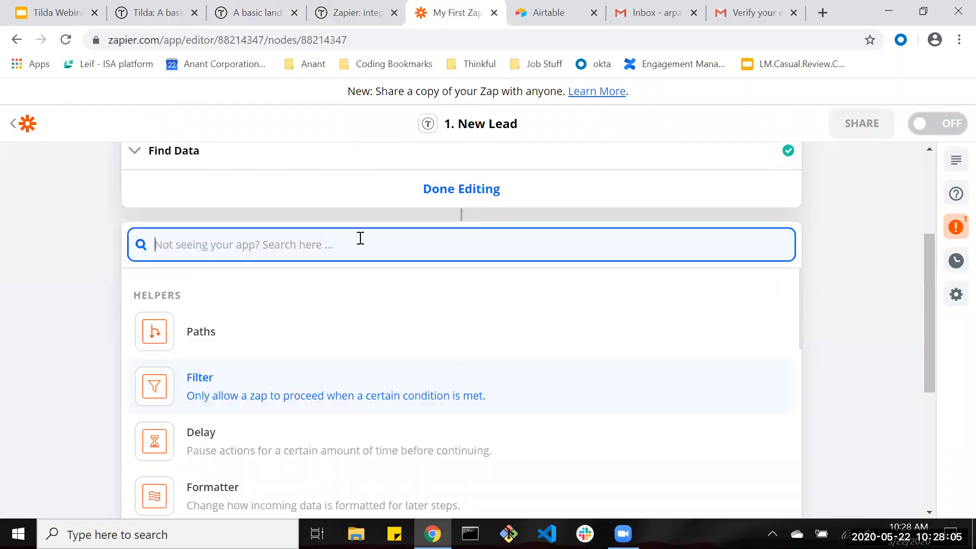
text(Airtable)
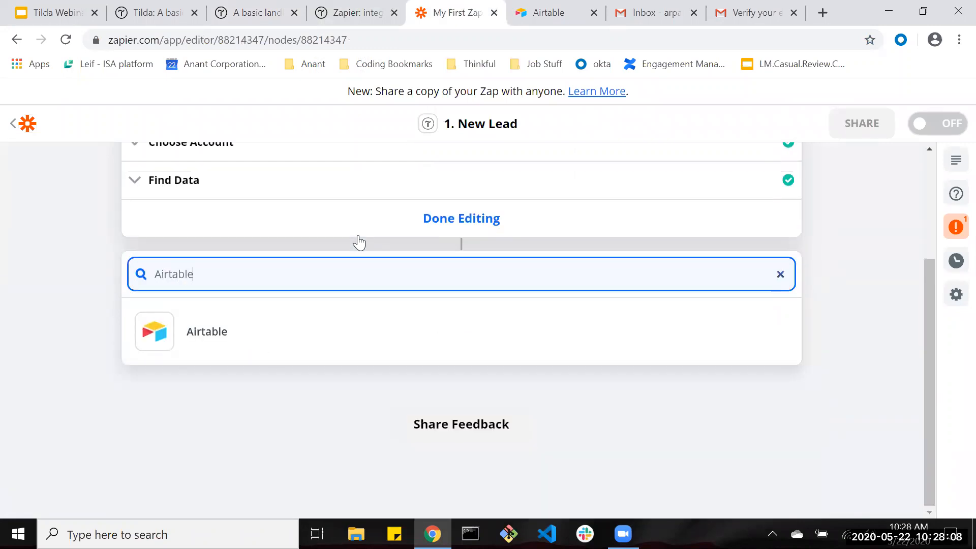
click(269, 349)
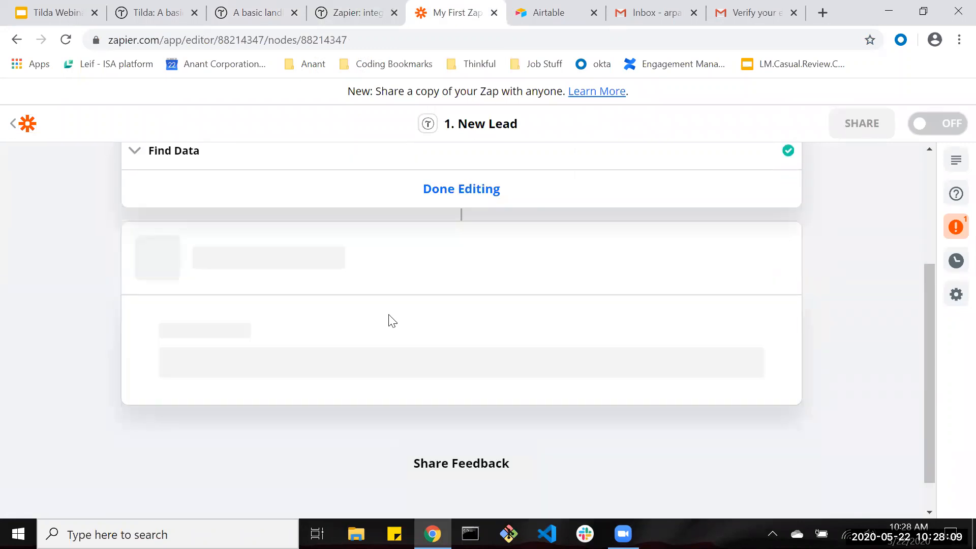
click(227, 371)
click(226, 433)
click(227, 433)
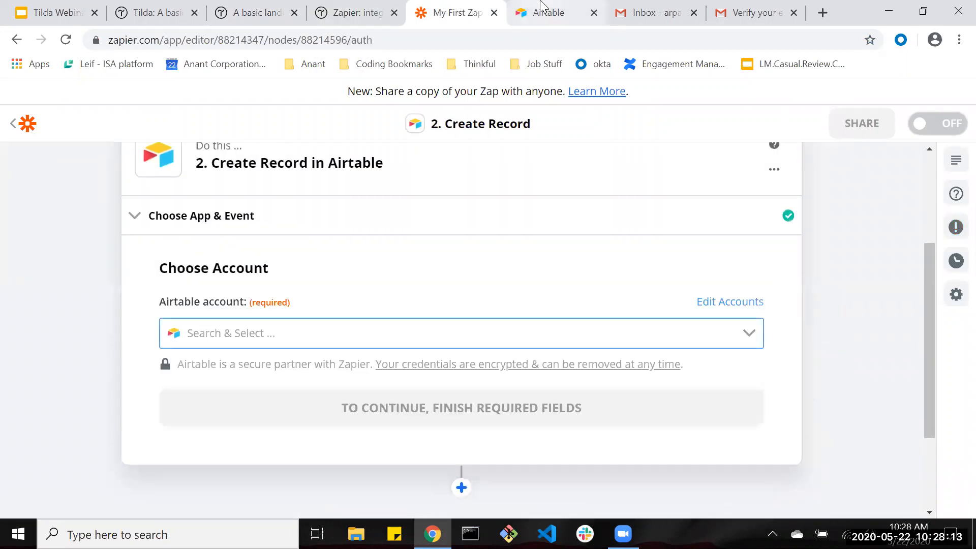
click(540, 10)
Create a new Airtable base from scratch named 'demo base' and open it.
click(473, 332)
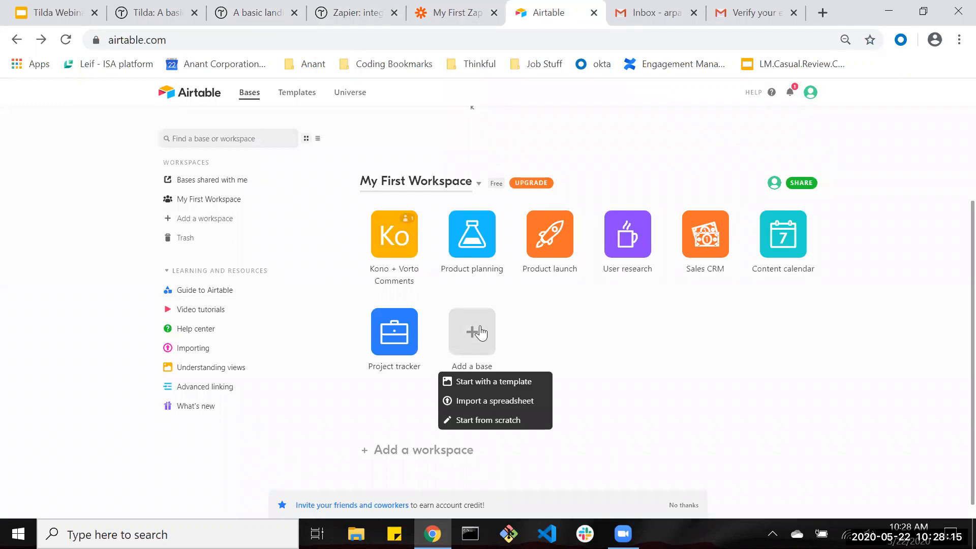
click(482, 421)
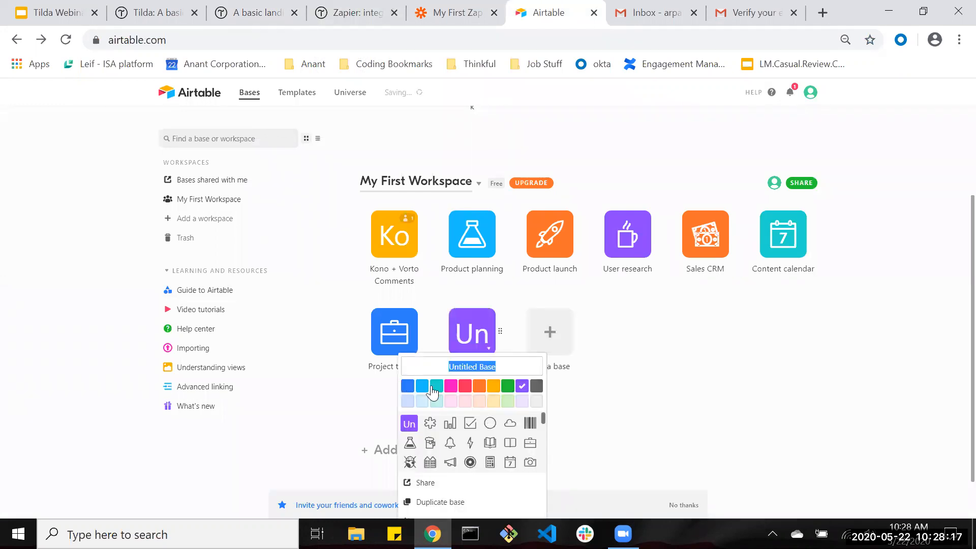
text(demo base)
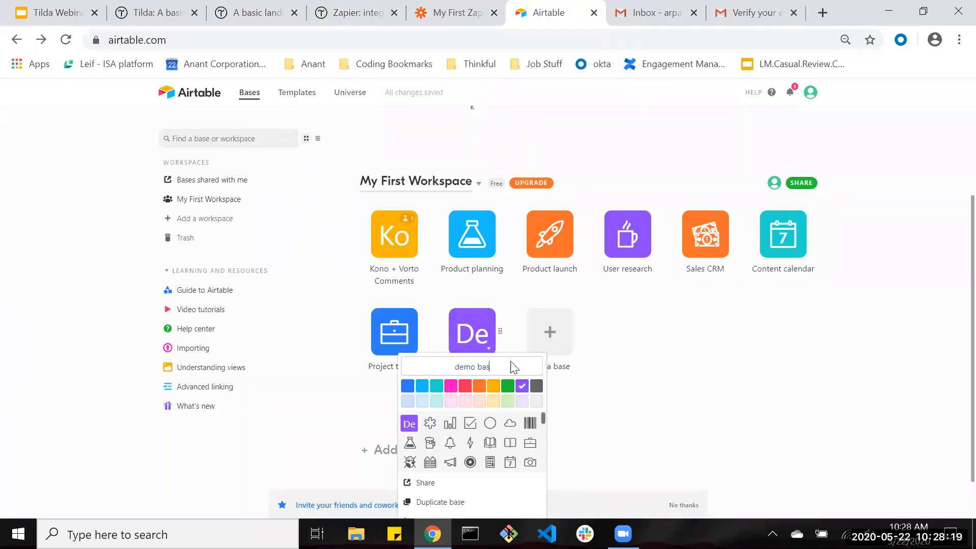
key(Return)
click(468, 355)
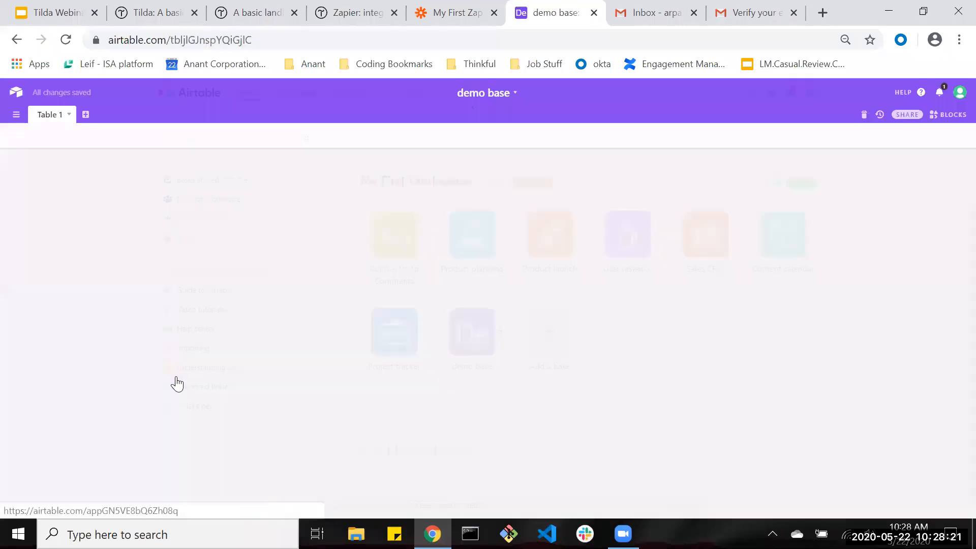
Rename the Notes field to Email and make it an Email type field.
double_click(194, 166)
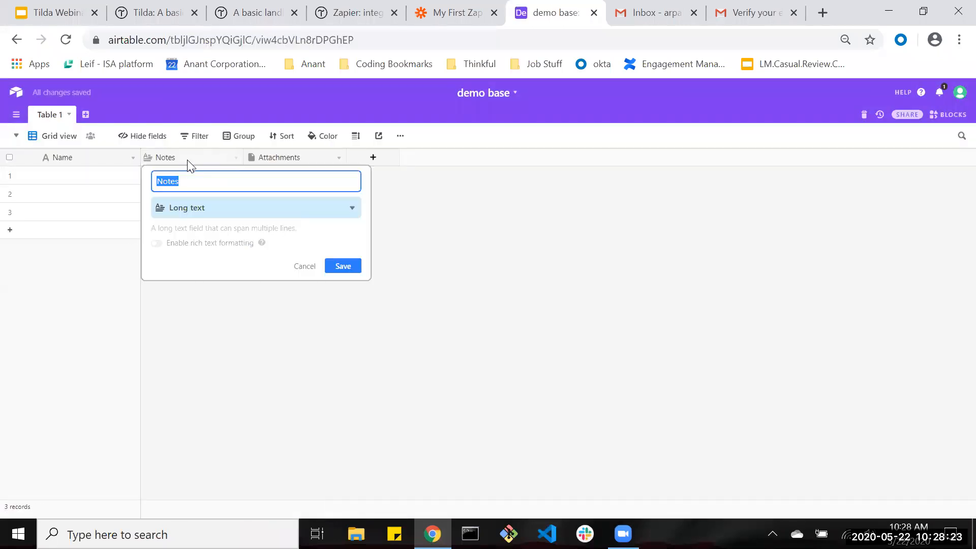
text(Email)
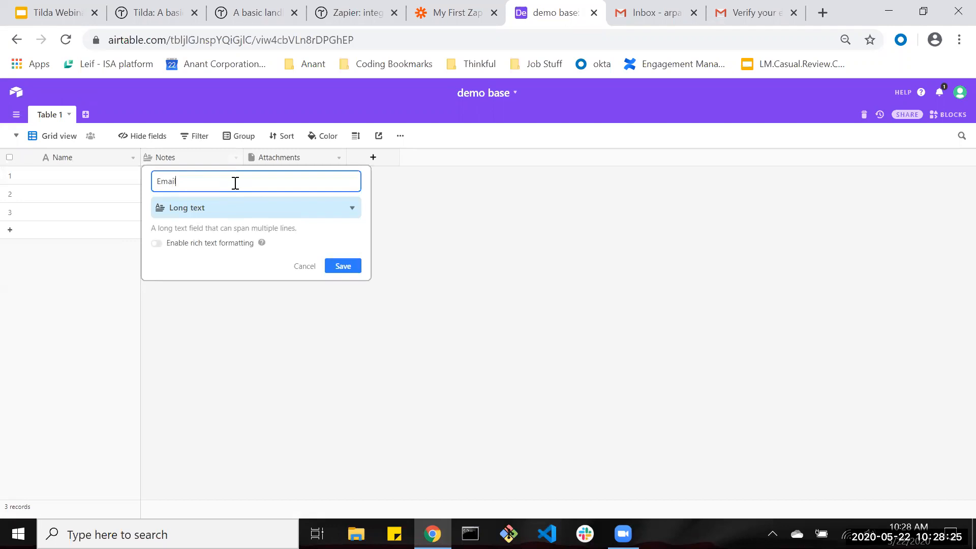
click(244, 214)
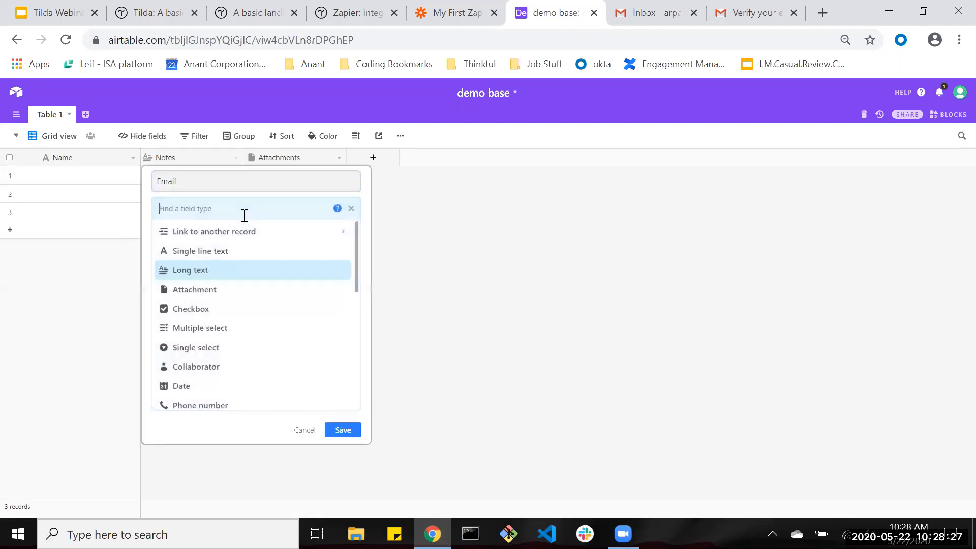
scroll(257, 272, down, 4)
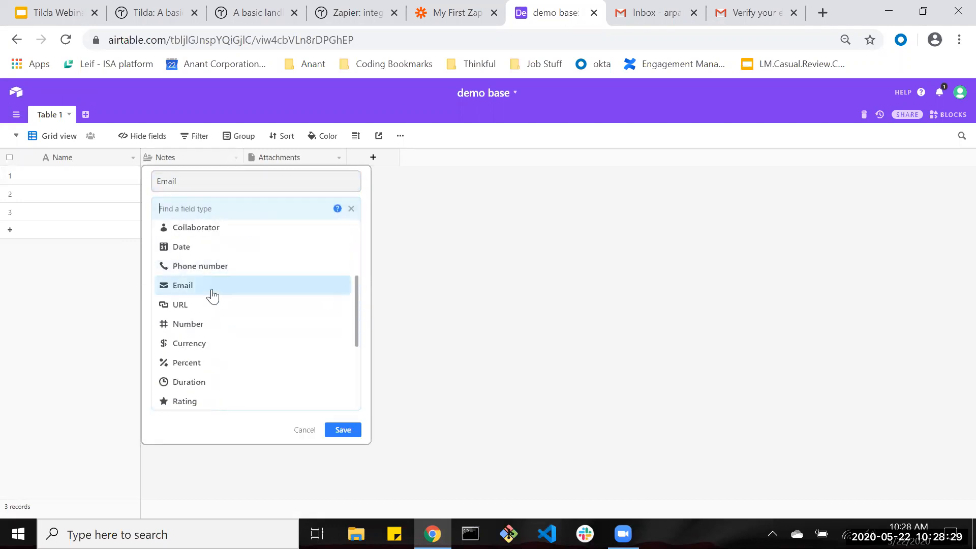
click(212, 285)
click(341, 254)
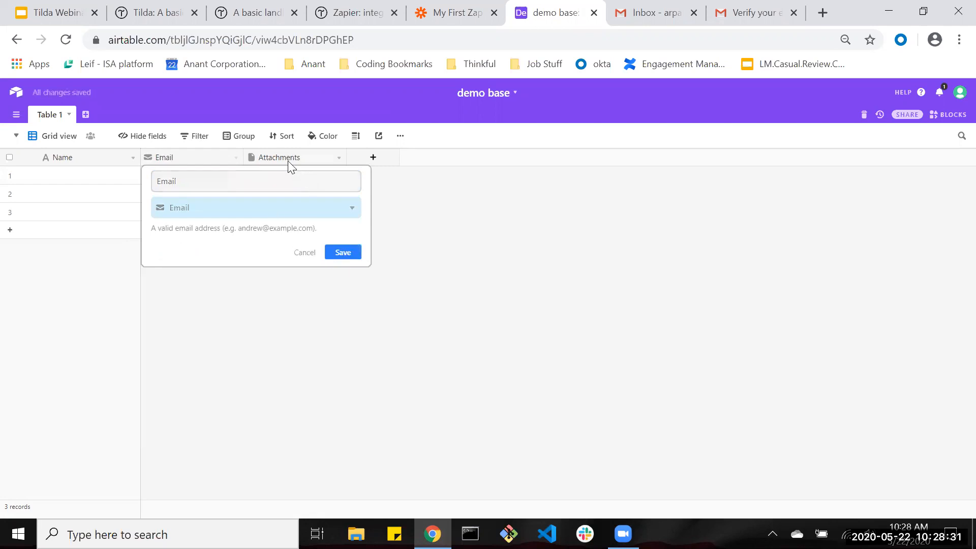
Rename the Attachments field to phone number with the Phone number type.
double_click(294, 162)
text(phone)
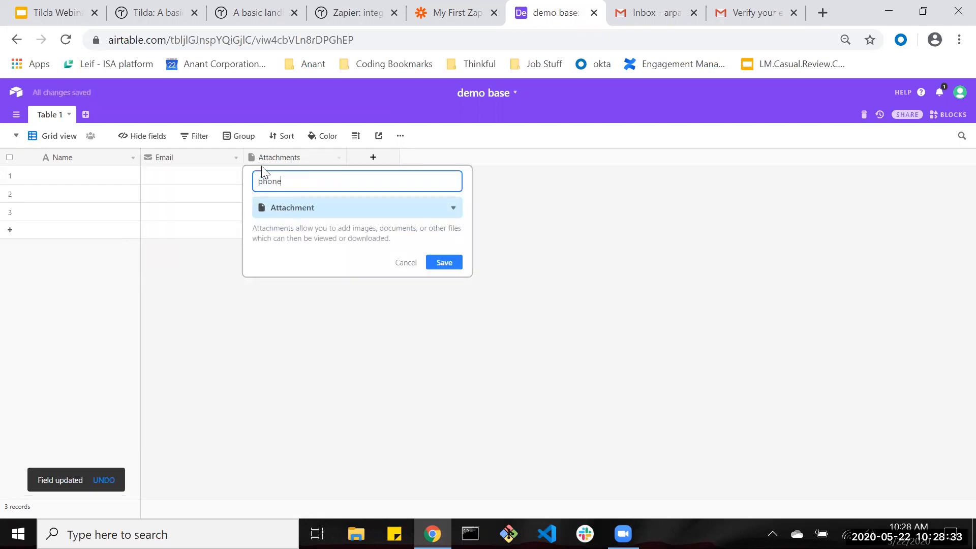
click(292, 216)
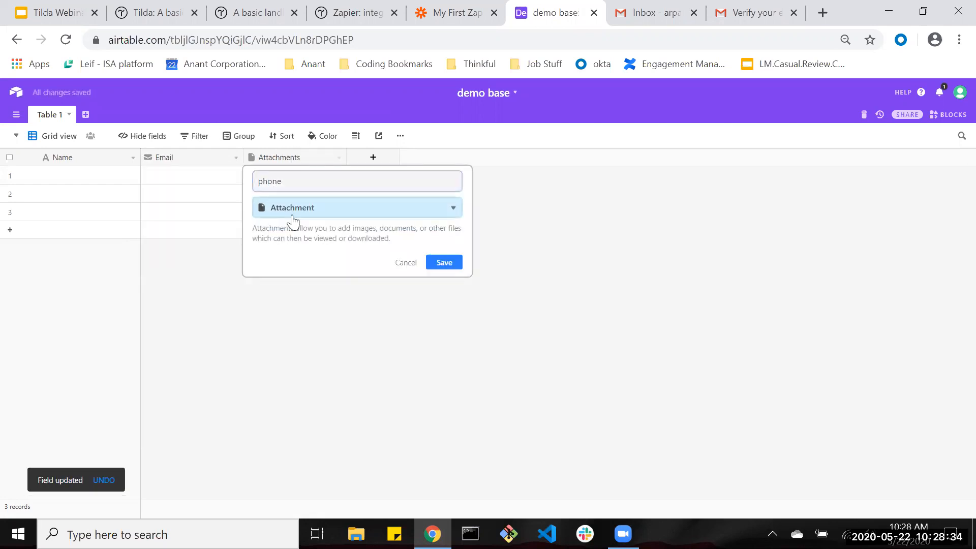
click(329, 184)
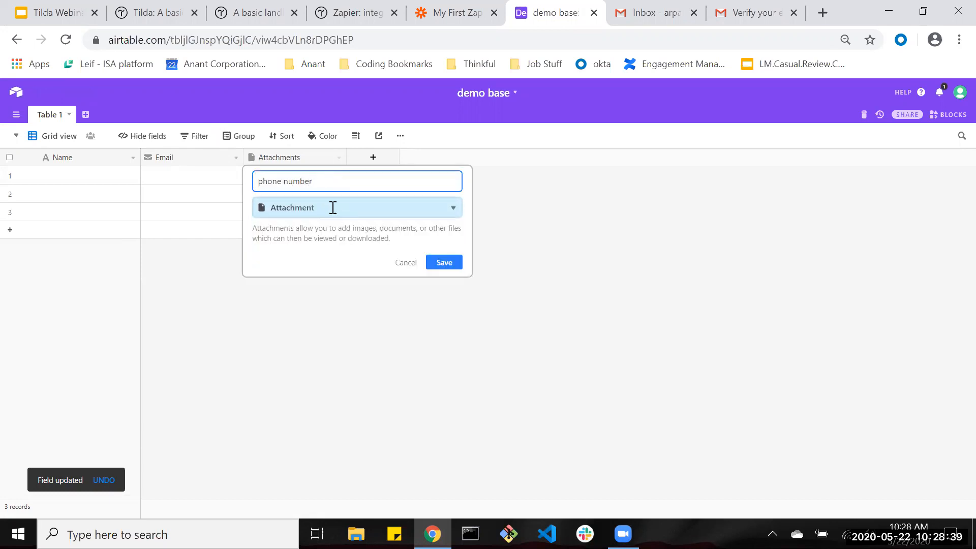
click(331, 207)
scroll(325, 285, down, 3)
click(314, 341)
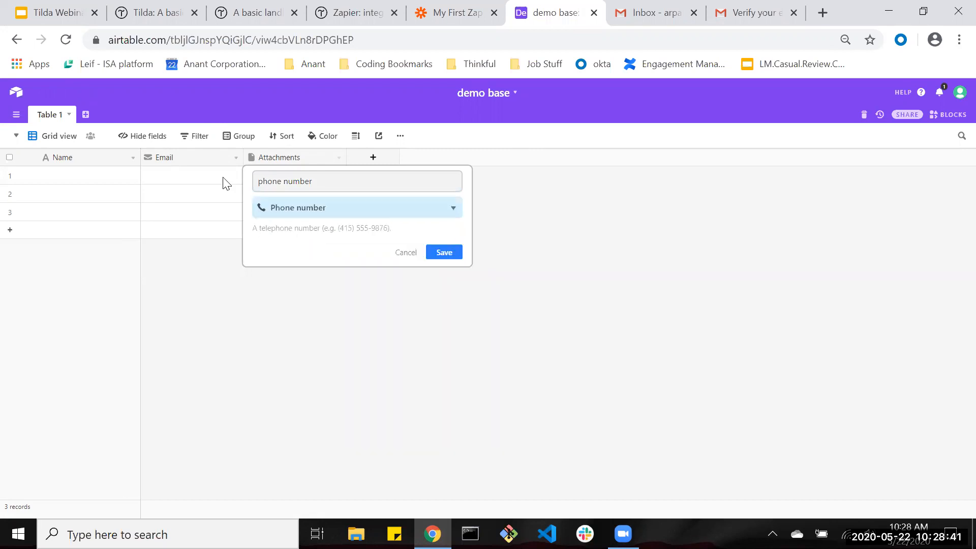
click(449, 252)
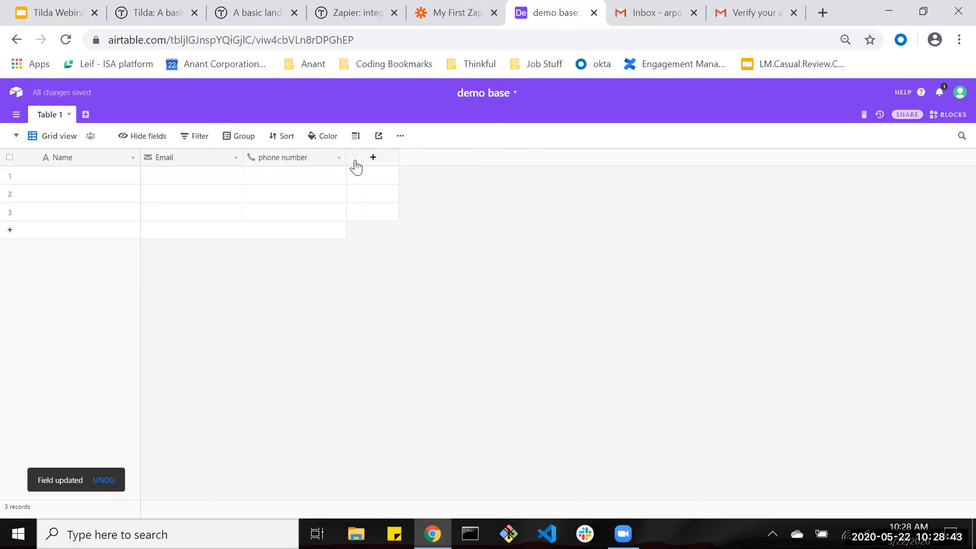
Add a fourth field named 'Next steps' and change its type to Checkbox.
click(372, 161)
double_click(422, 182)
key(ctrl+a)
text(Ne)
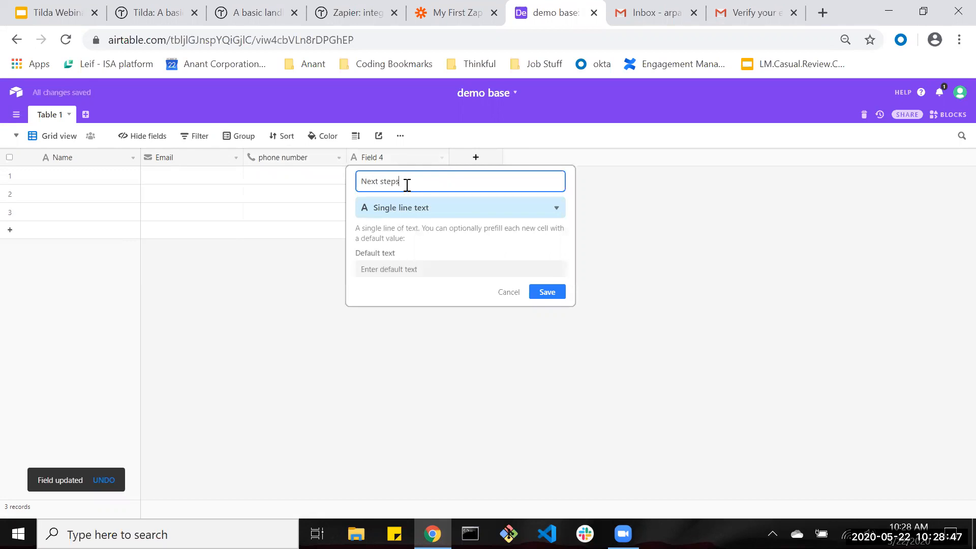
text(xt steps)
click(549, 293)
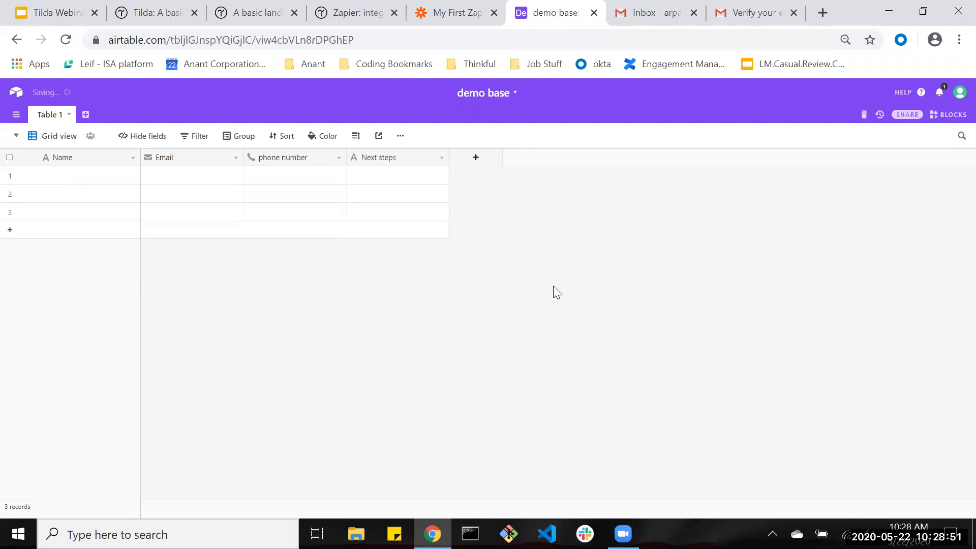
click(393, 160)
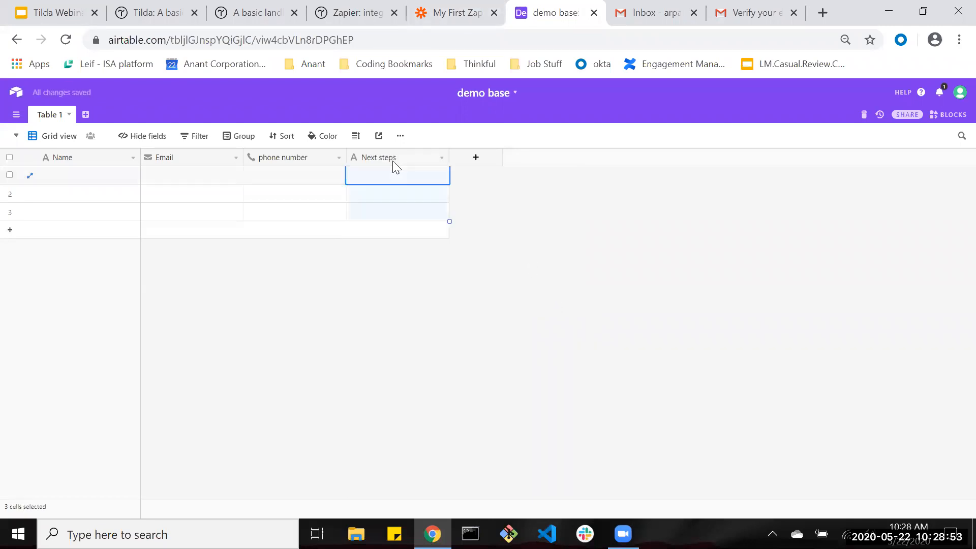
click(442, 159)
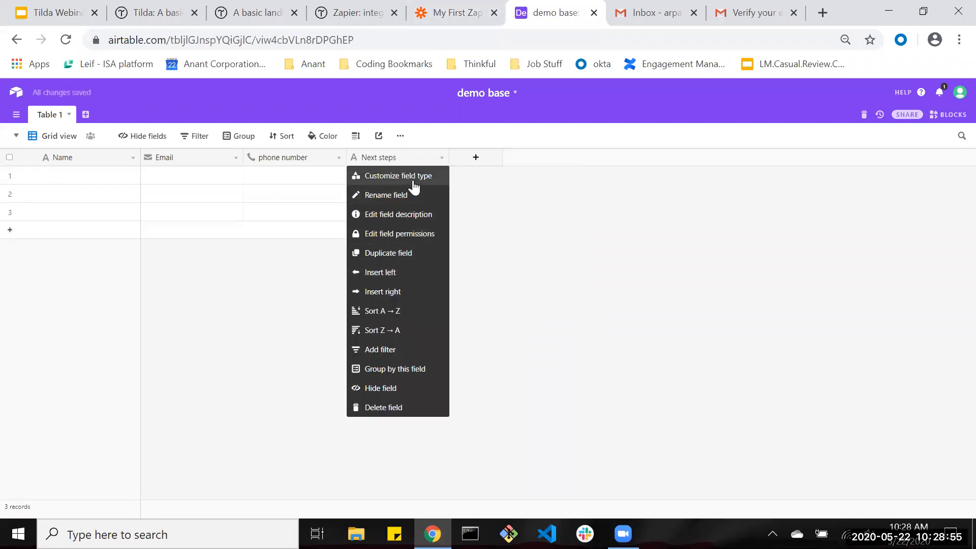
click(414, 187)
click(451, 213)
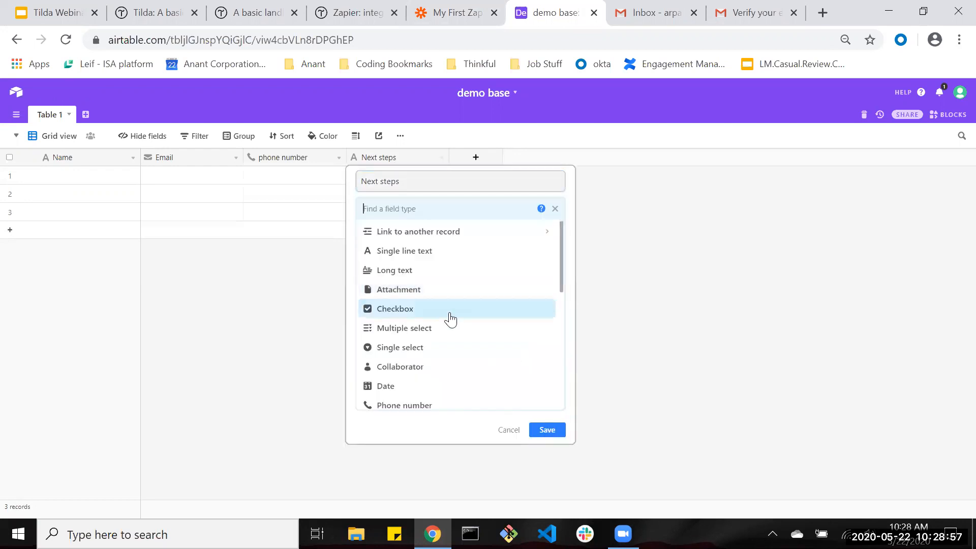
click(438, 309)
click(554, 283)
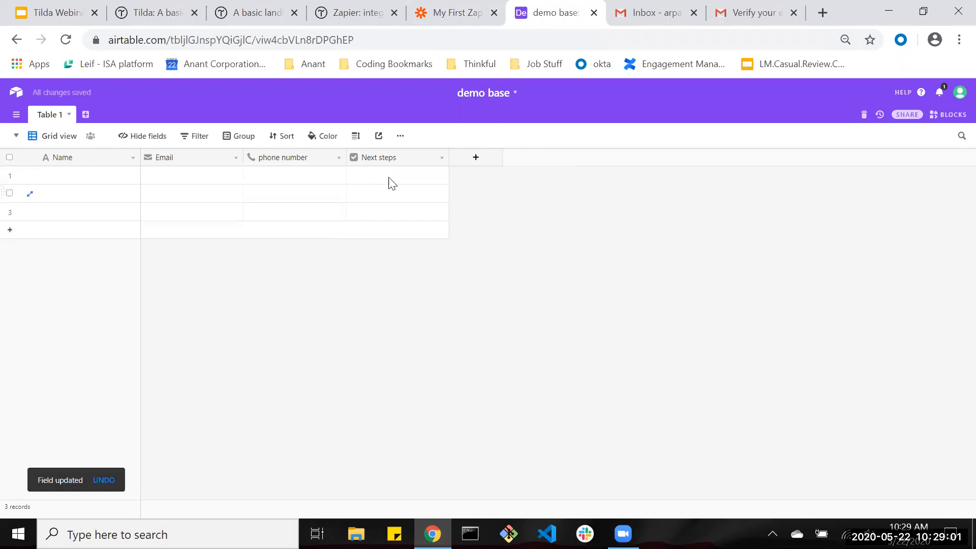
Tick and untick the Next steps checkbox in row 1 to test it.
click(398, 177)
click(399, 177)
click(548, 224)
right_click(8, 160)
click(4, 163)
Choose the connected Airtable account for the Create Record step and continue.
click(65, 40)
click(486, 7)
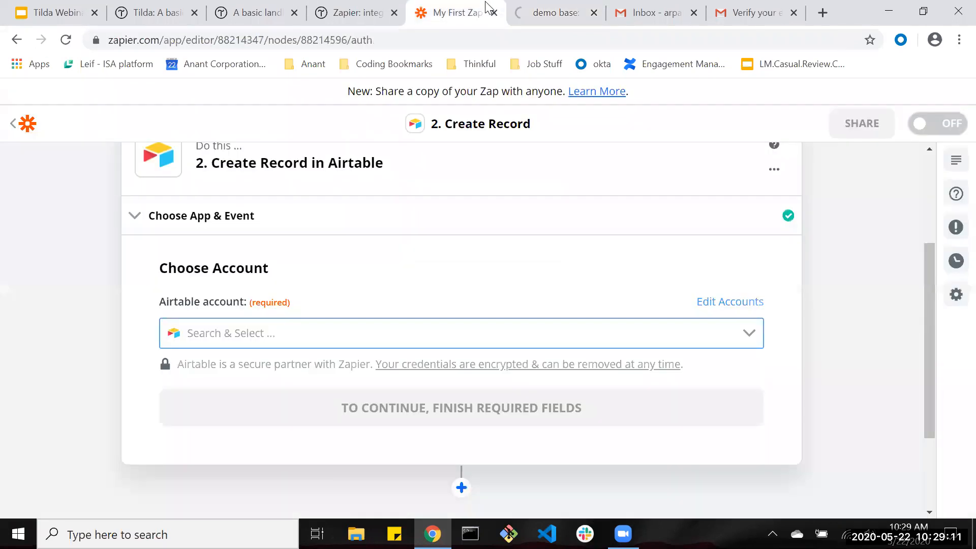
click(544, 6)
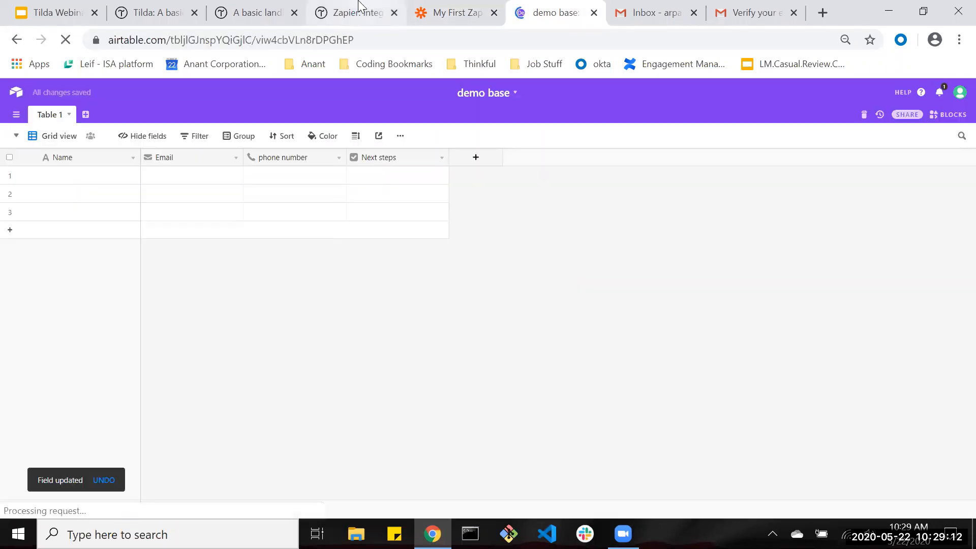
click(178, 7)
click(356, 13)
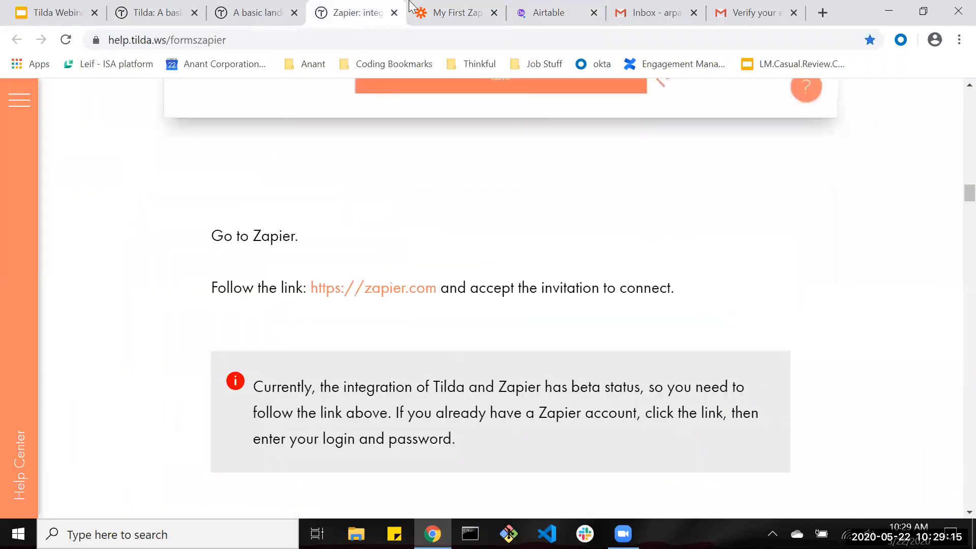
click(450, 13)
click(261, 330)
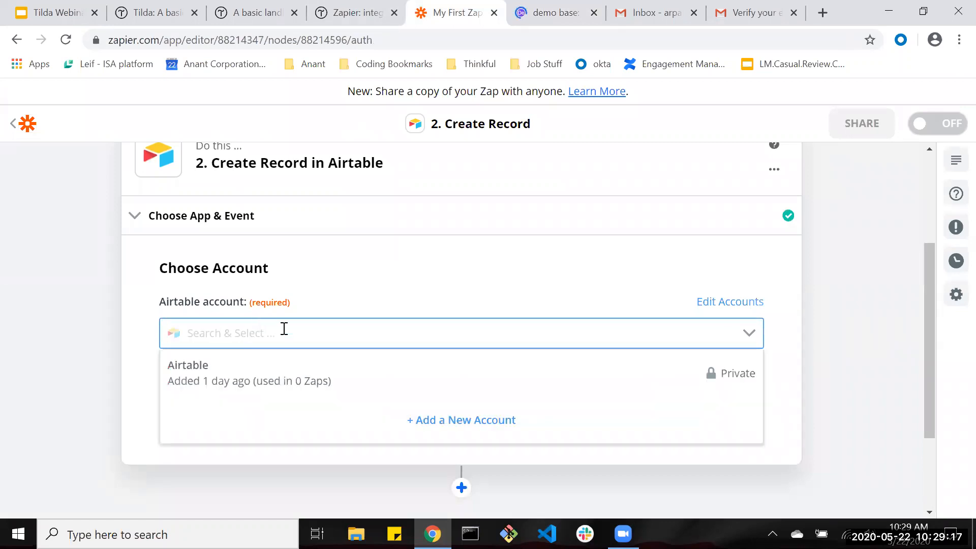
click(397, 392)
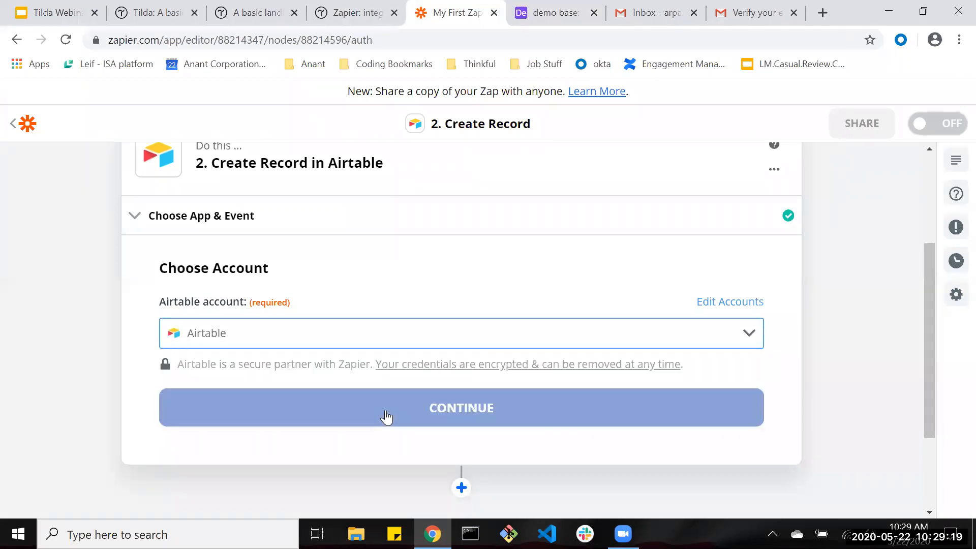
click(287, 392)
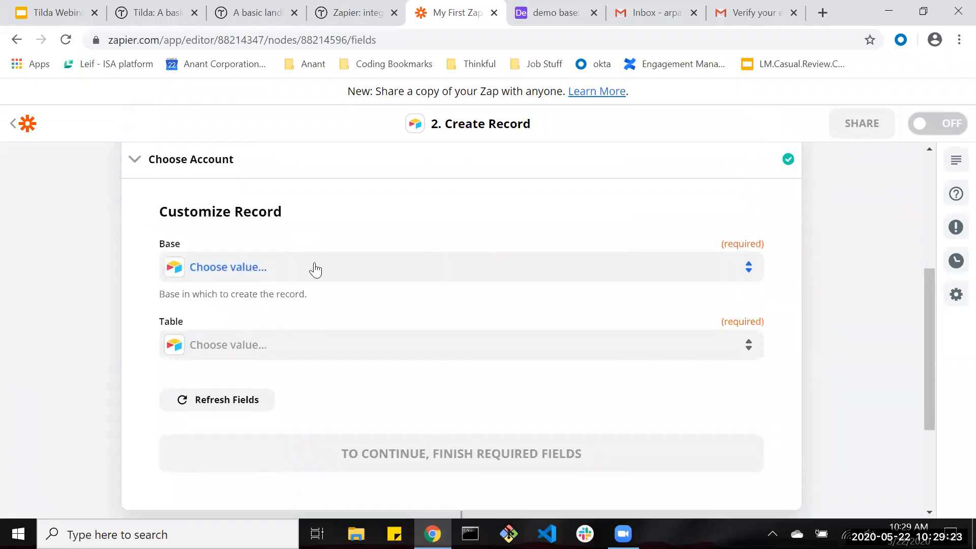
Set the record's Base to demo base and its Table to Table 1.
click(436, 268)
scroll(316, 421, down, 4)
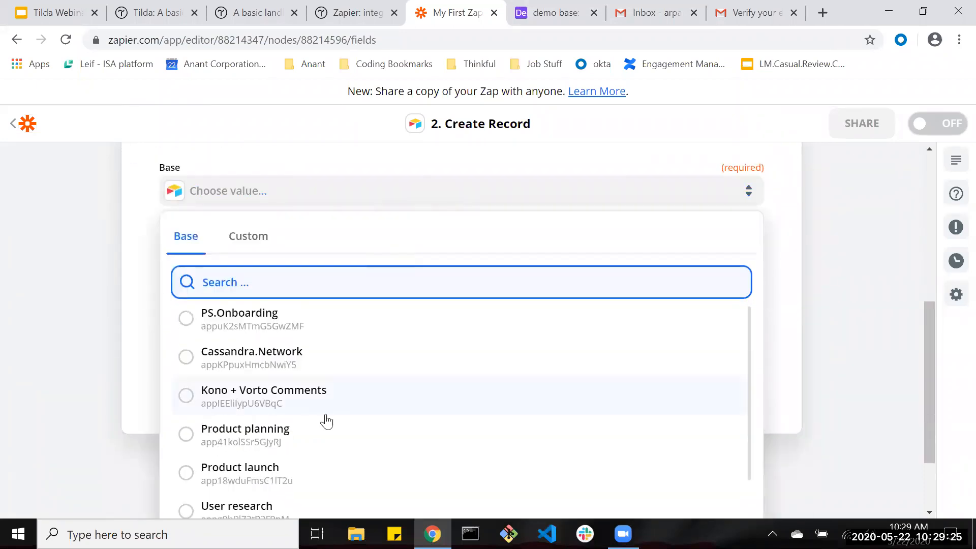
scroll(296, 422, down, 2)
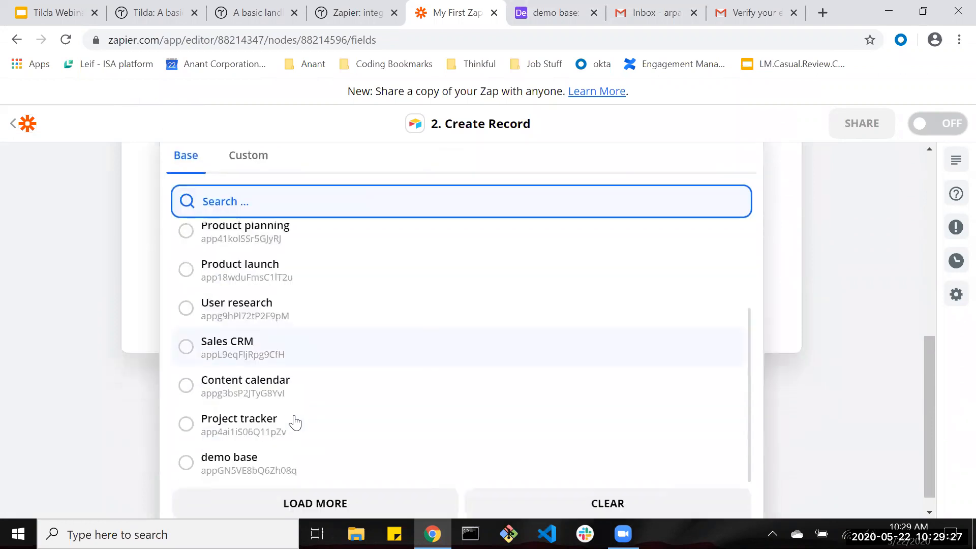
click(305, 468)
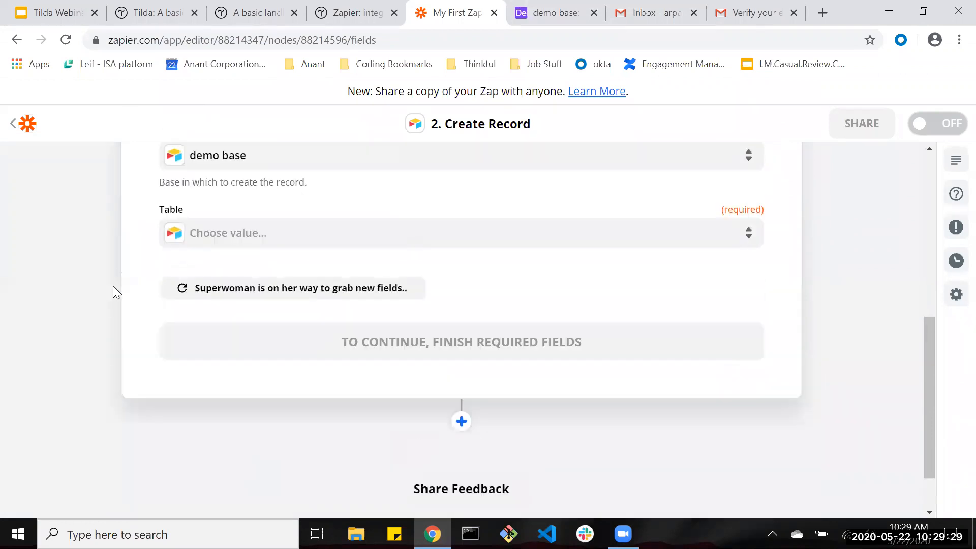
click(283, 248)
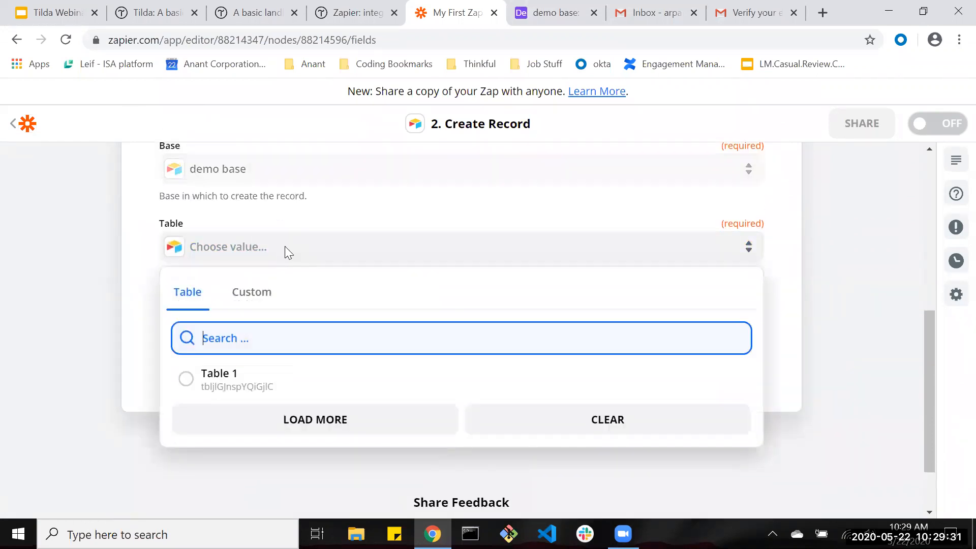
click(555, 13)
click(465, 12)
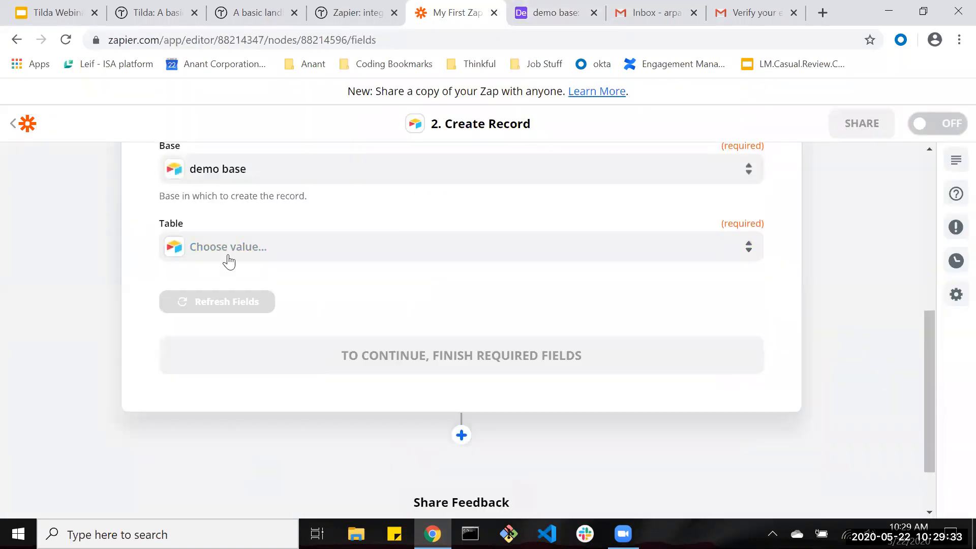
click(227, 254)
click(211, 386)
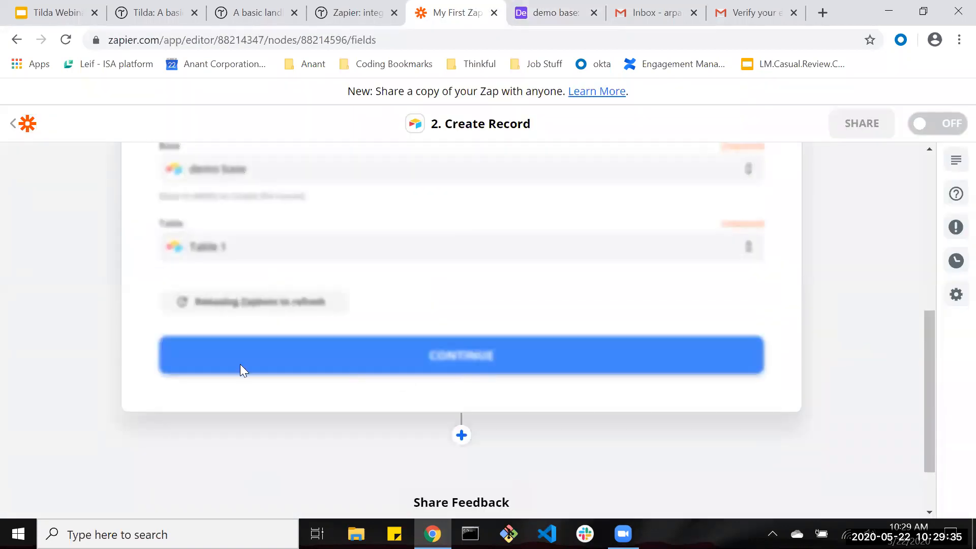
scroll(273, 311, down, 2)
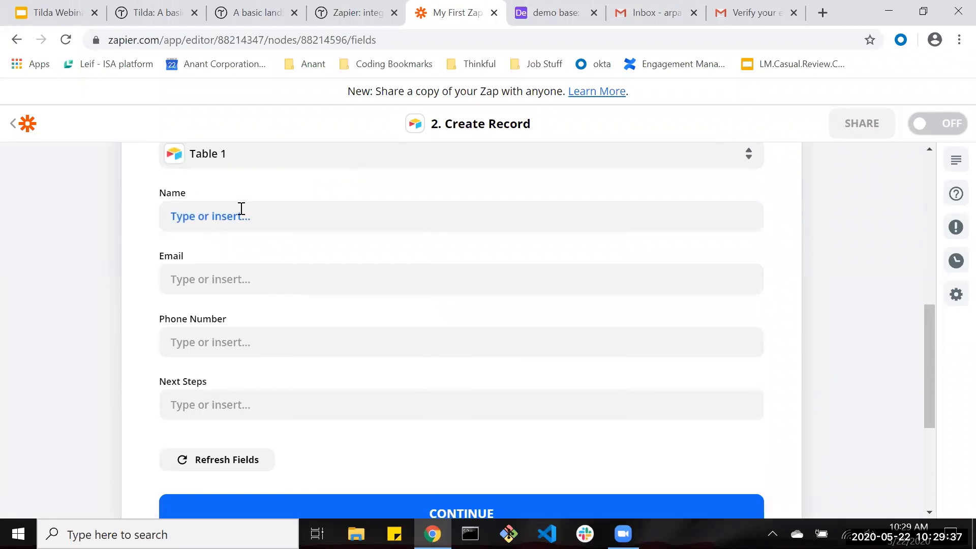
Map the Airtable record's Name to the Tilda lead's Fields Name.
click(243, 210)
click(232, 449)
scroll(322, 381, up, 3)
scroll(321, 337, down, 4)
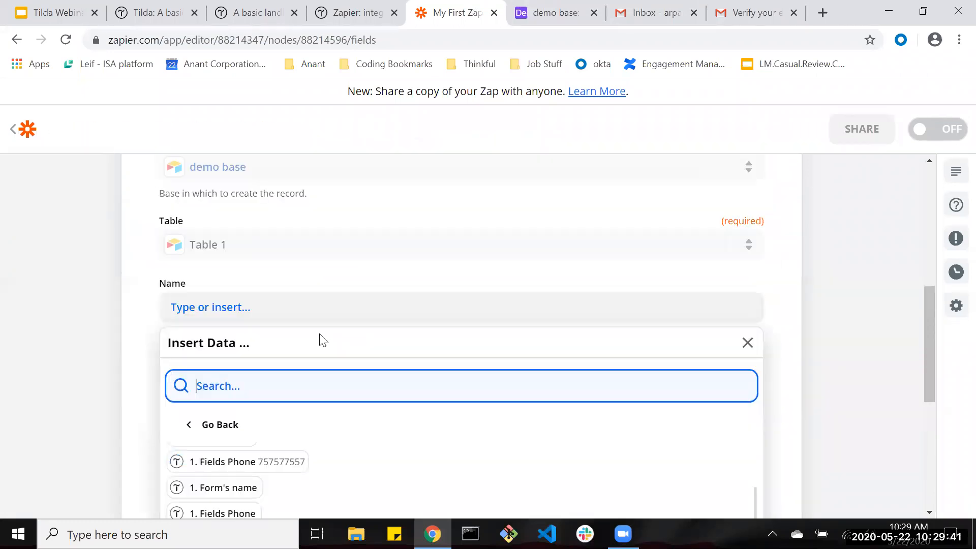
scroll(308, 356, up, 3)
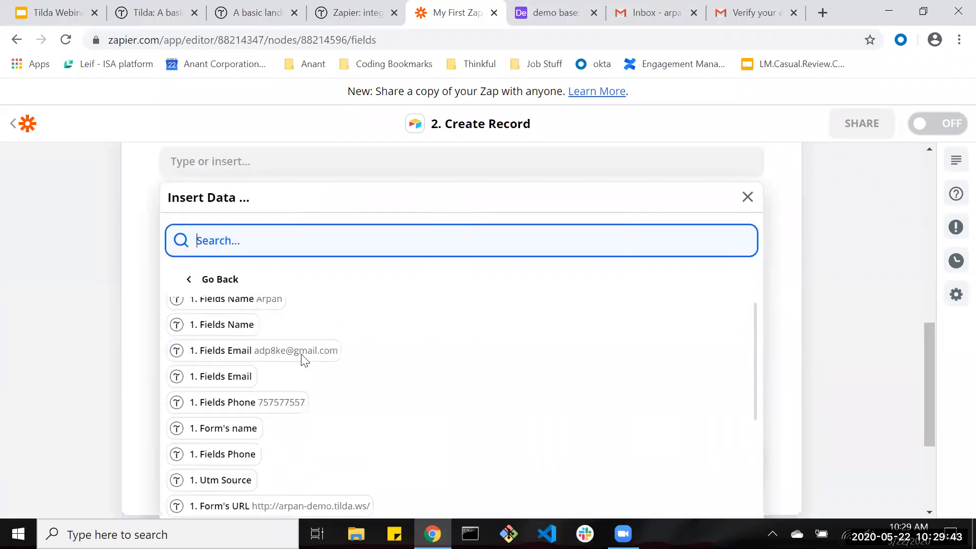
click(249, 313)
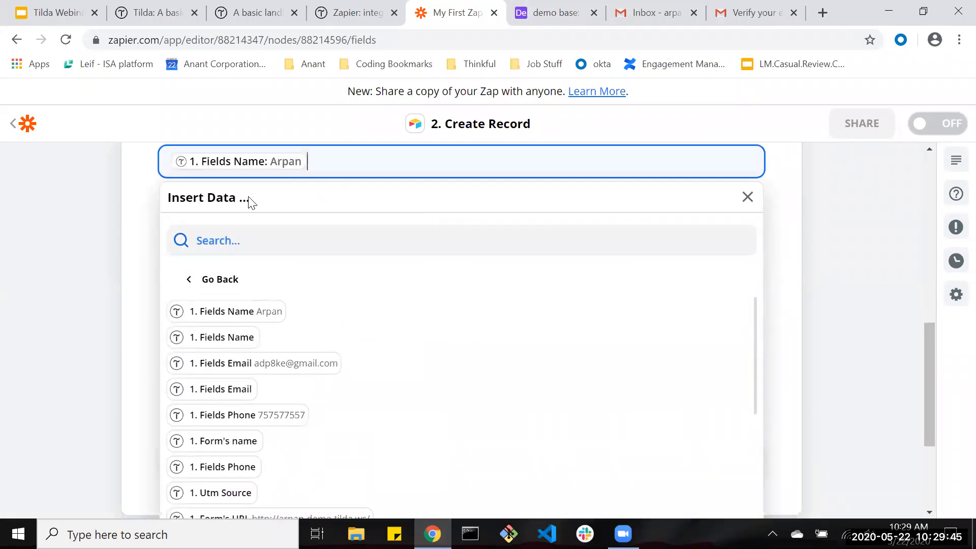
Map Email and Phone Number to the lead's Fields Email and Fields Phone.
click(262, 217)
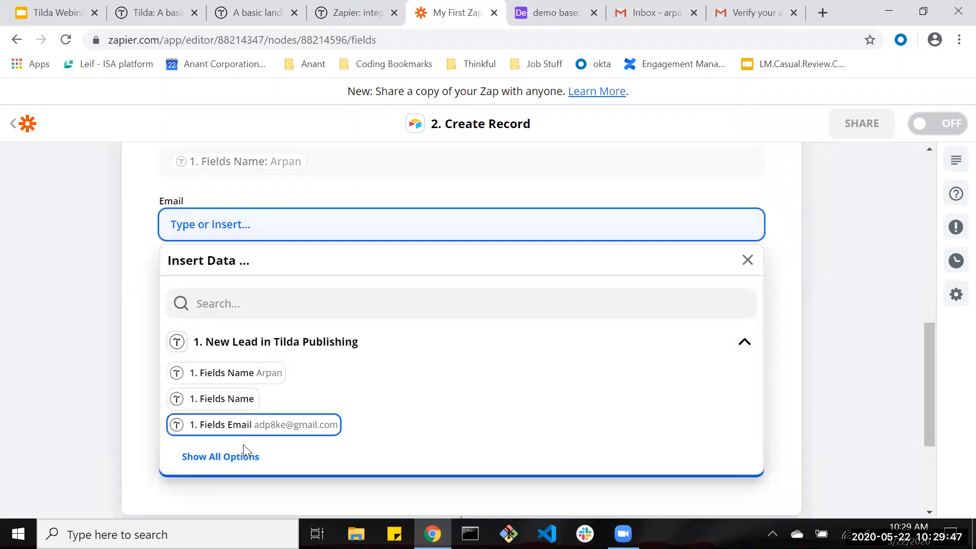
click(244, 455)
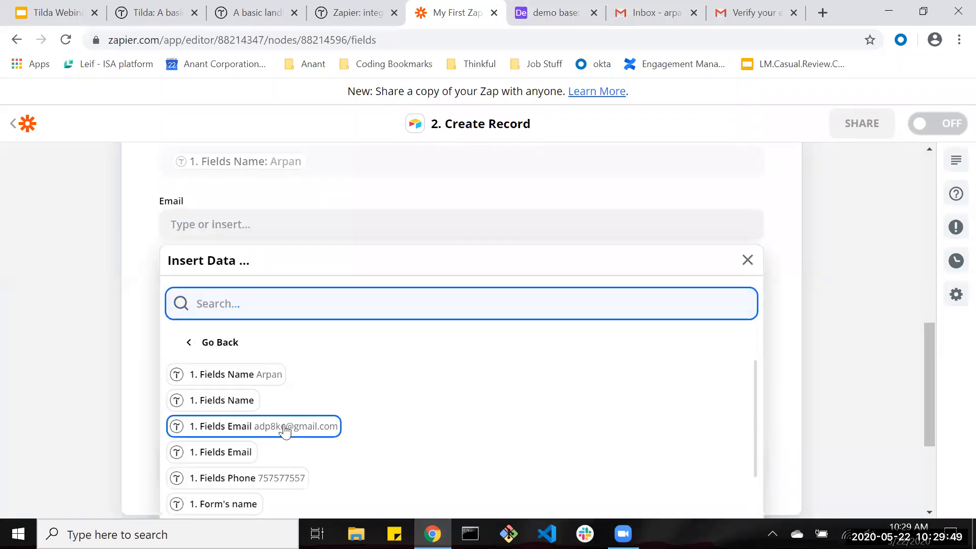
click(285, 430)
click(234, 292)
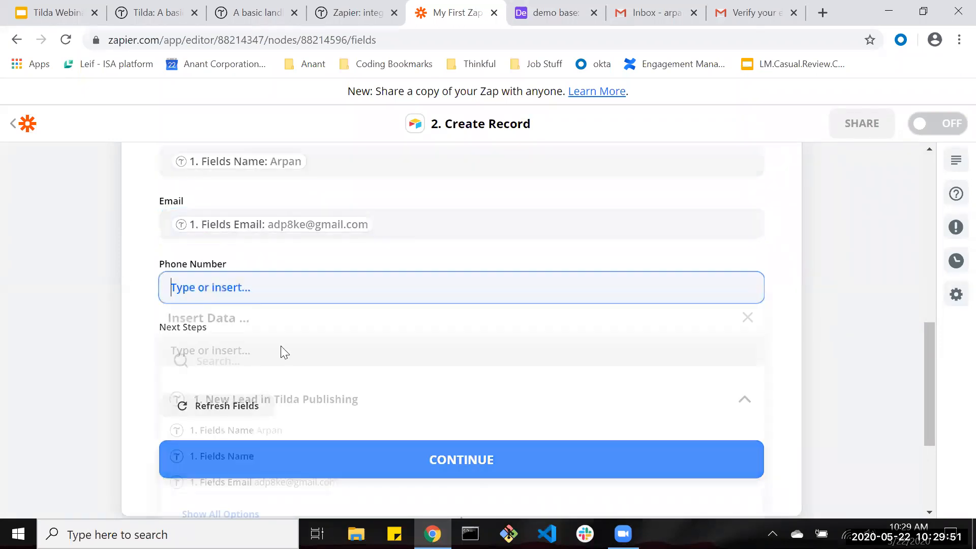
scroll(281, 346, down, 2)
click(229, 416)
scroll(285, 402, down, 1)
click(251, 416)
Leave Next Steps empty and continue to the test record preview.
click(213, 247)
click(130, 243)
click(252, 367)
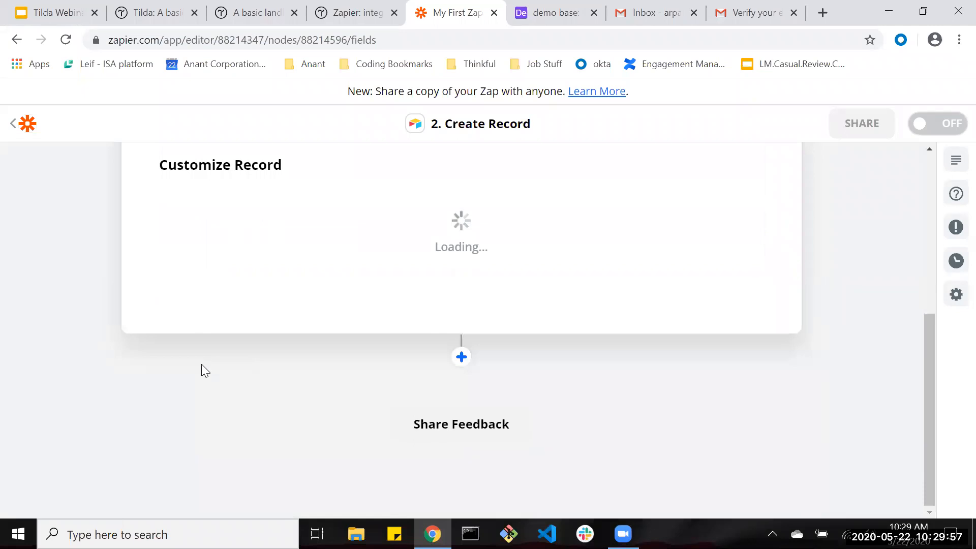
scroll(284, 442, up, 3)
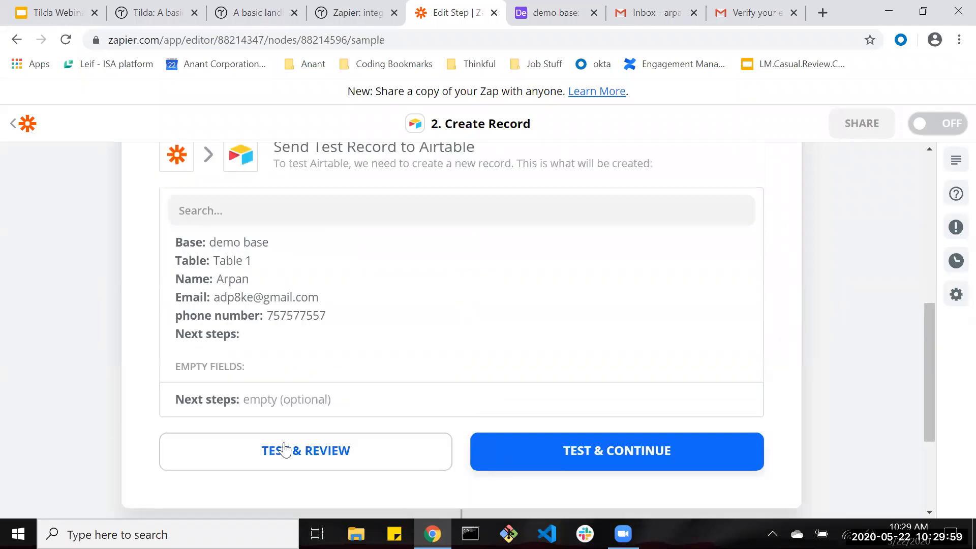
Send the test lead to Airtable, confirm the new record in demo base, and switch the zap on.
click(588, 460)
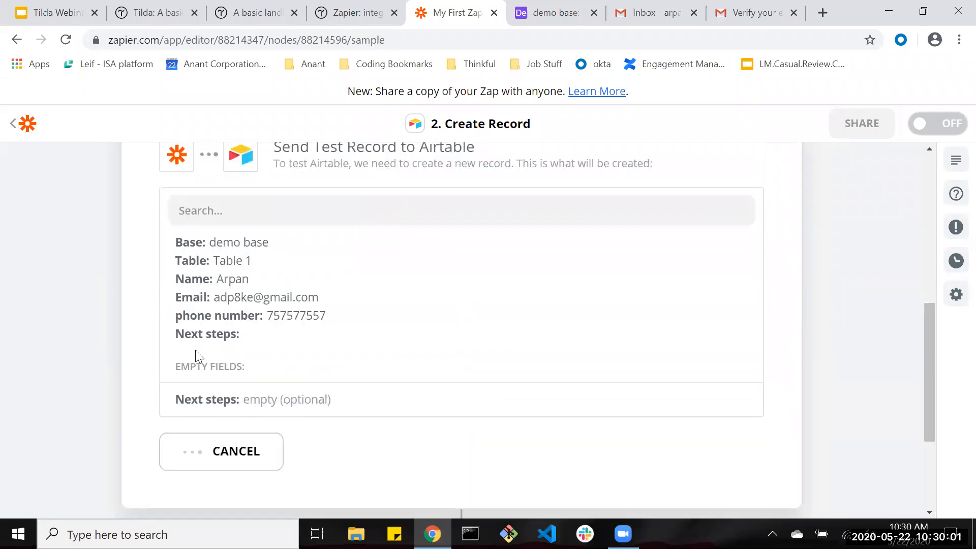
click(554, 13)
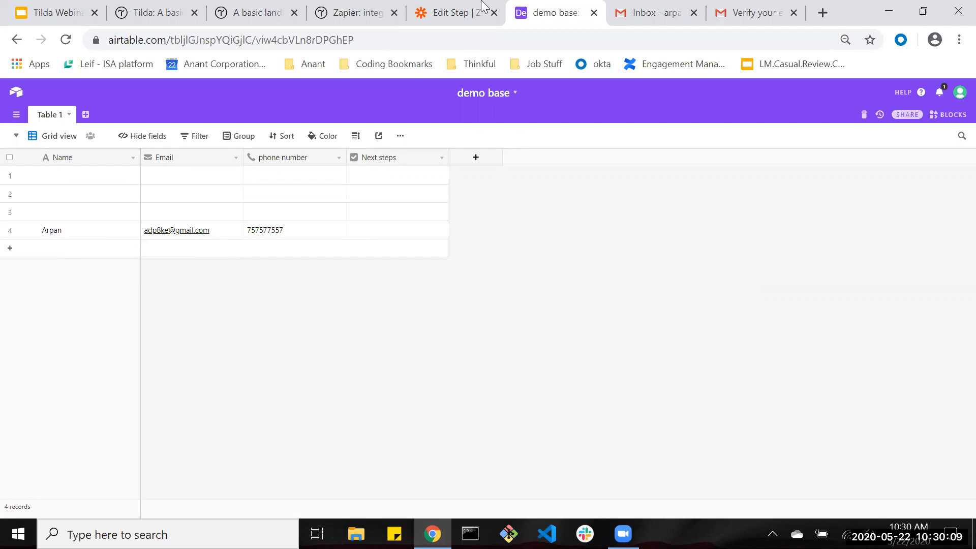
click(454, 12)
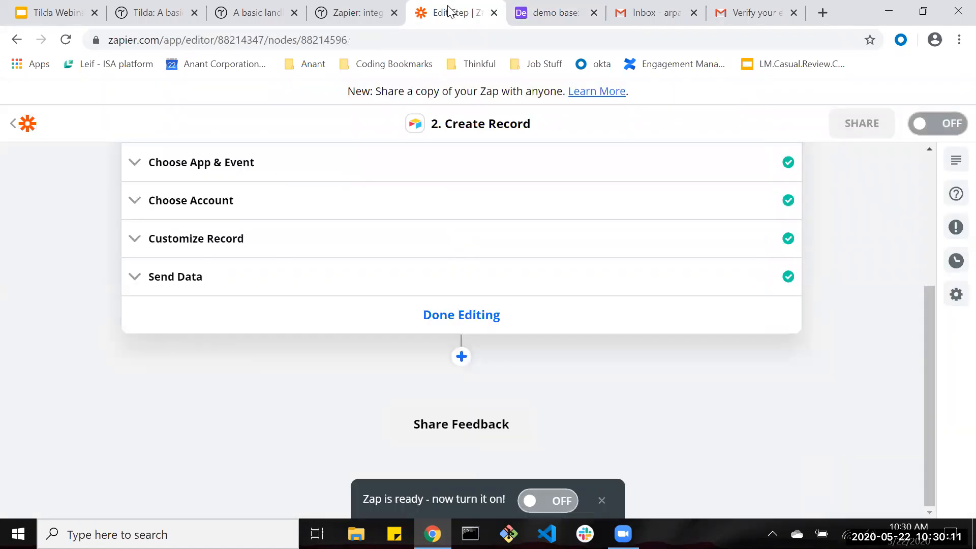
click(933, 123)
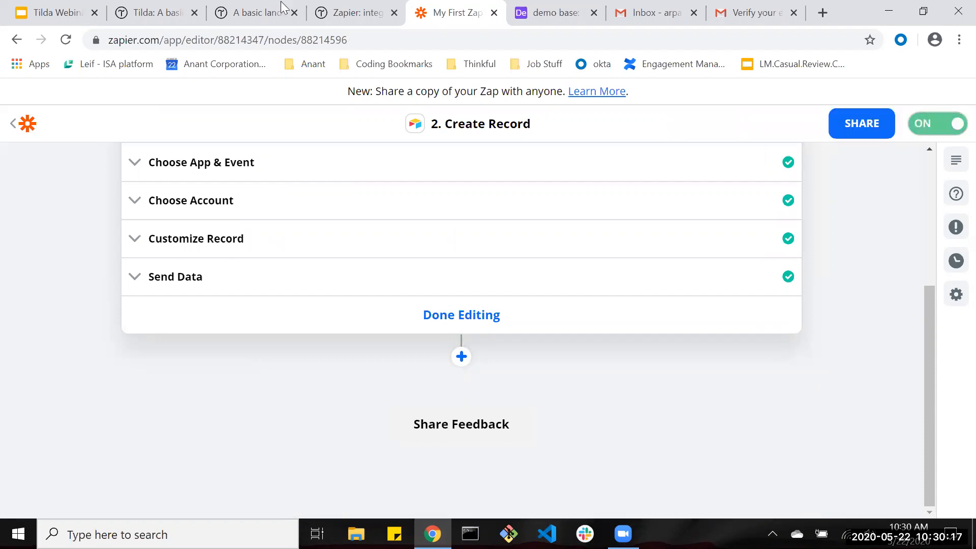
click(256, 16)
Reload the live landing page and submit its contact form with a dummy e-mail, name and phone number.
click(65, 40)
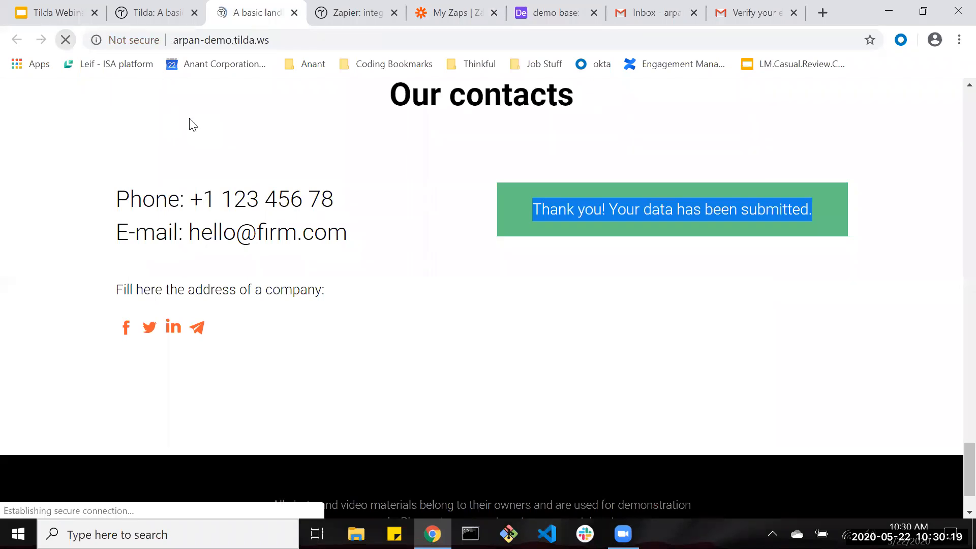
click(625, 201)
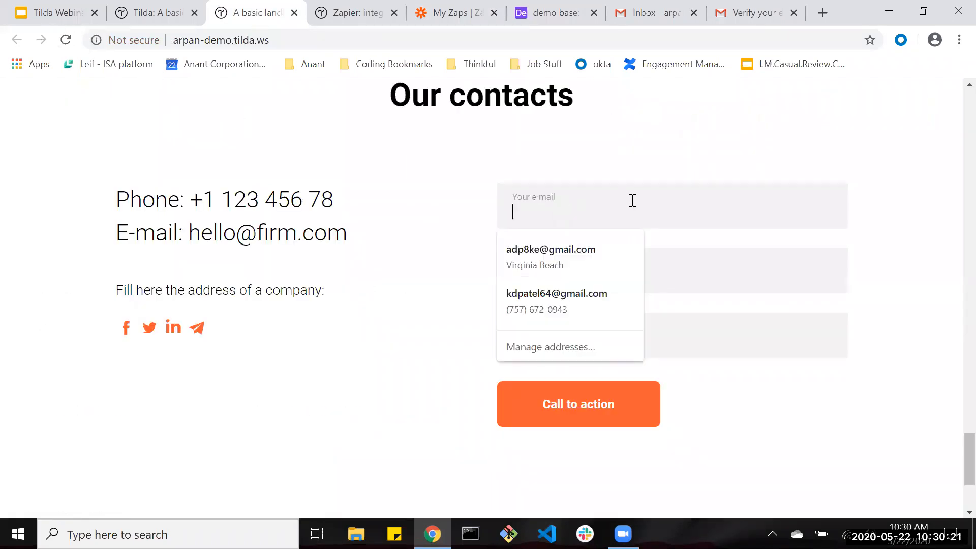
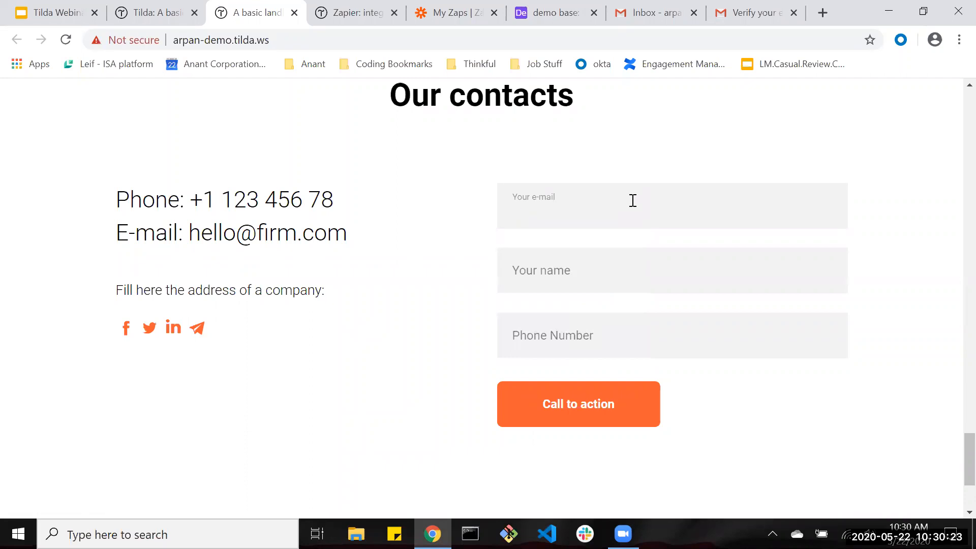
key(BackSpace)
key(BackSpace)
key(BackSpace)
key(BackSpace)
key(BackSpace)
key(Tab)
key(Tab)
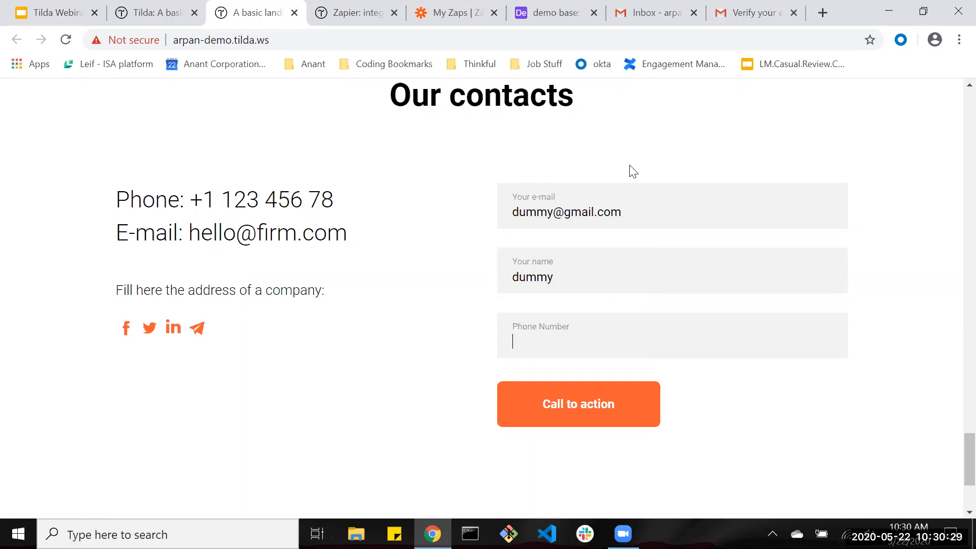
click(571, 401)
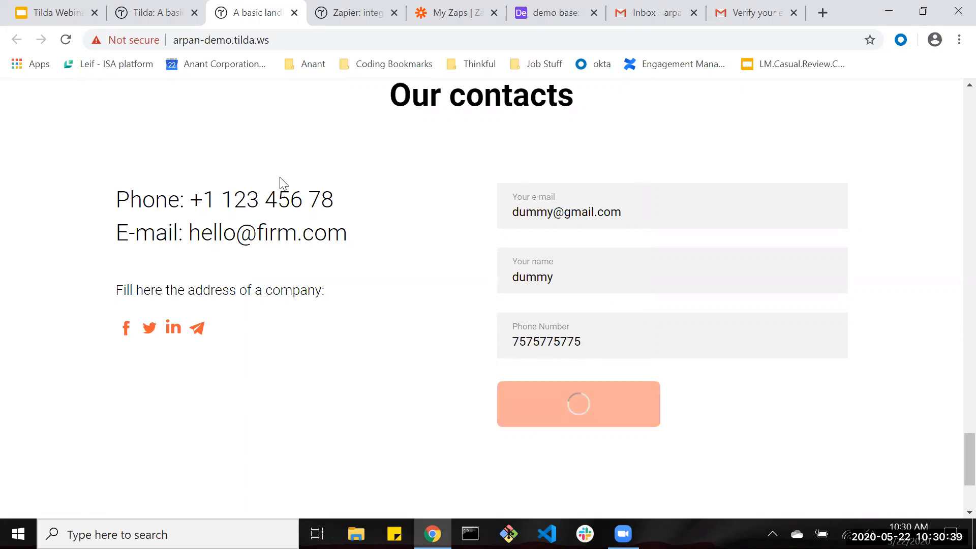
Check Airtable's demo base for the new dummy submission record.
click(351, 10)
click(458, 11)
click(554, 7)
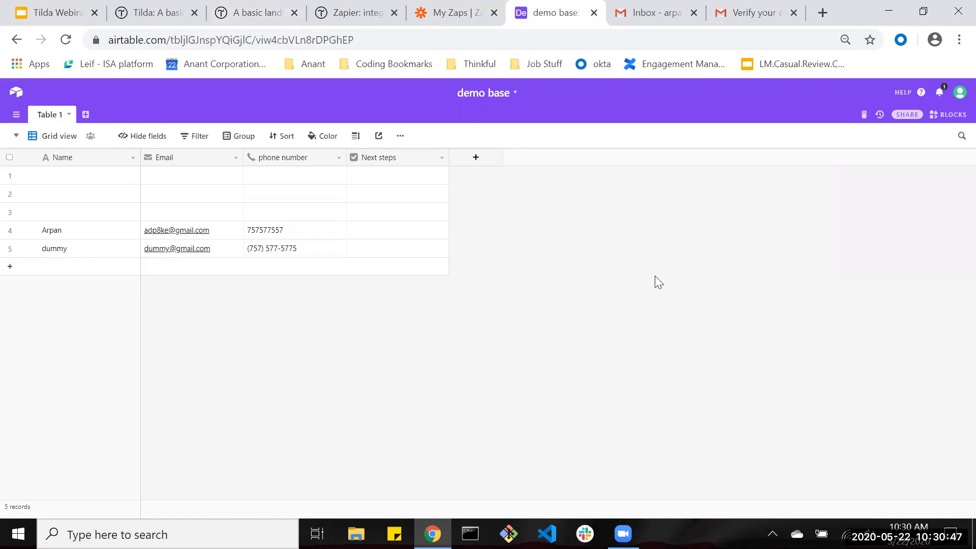
Close the Page published dialog in the Tilda editor and scroll to the Our contacts form block.
click(122, 5)
click(669, 468)
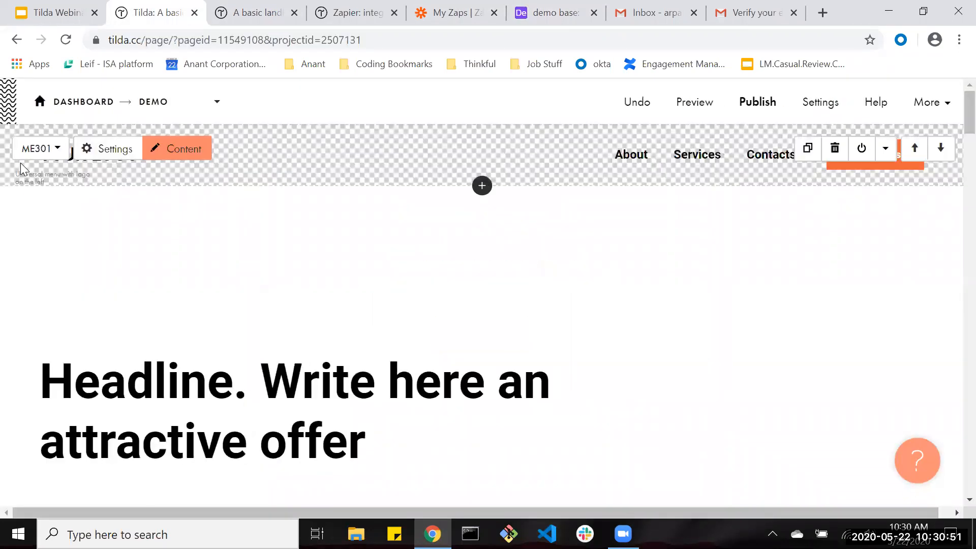
scroll(342, 246, down, 20)
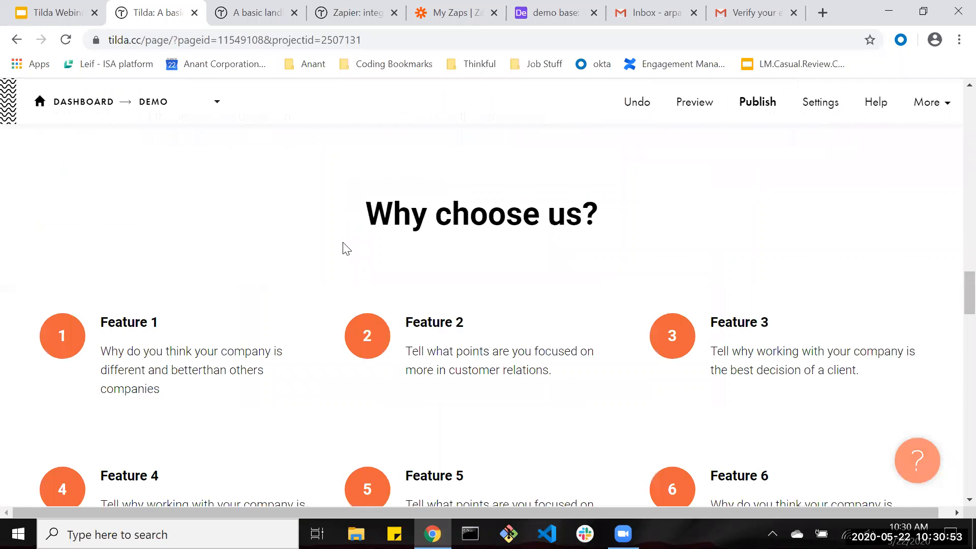
scroll(343, 246, up, 8)
scroll(346, 250, up, 3)
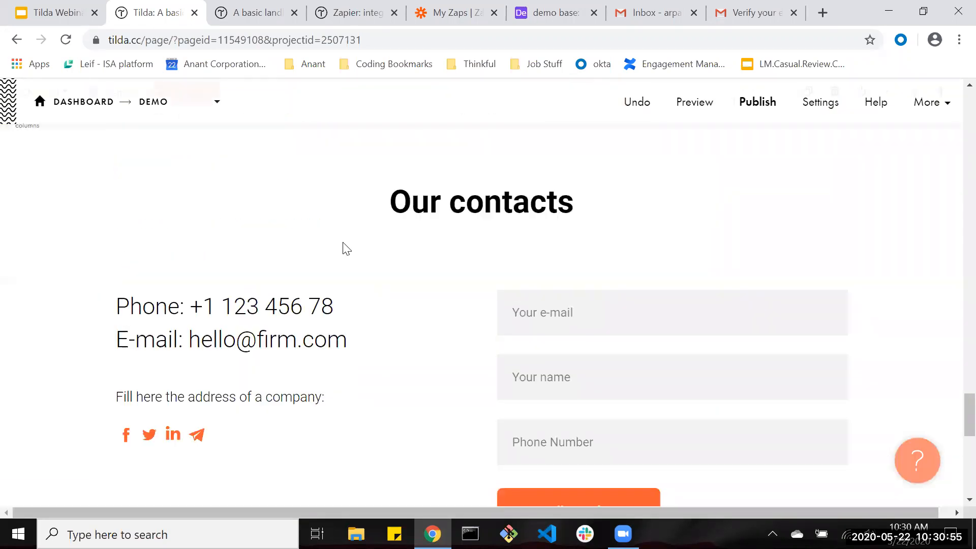
scroll(347, 249, up, 15)
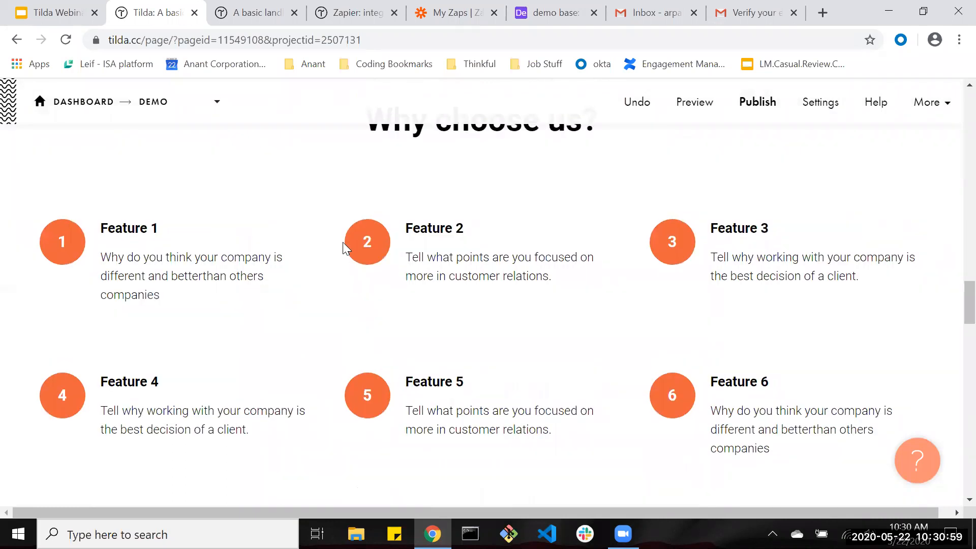
scroll(346, 250, down, 15)
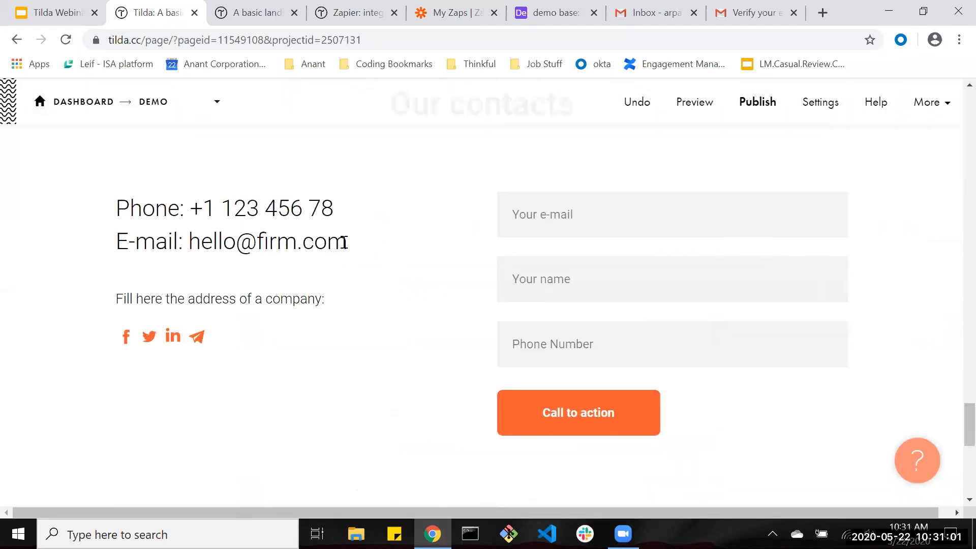
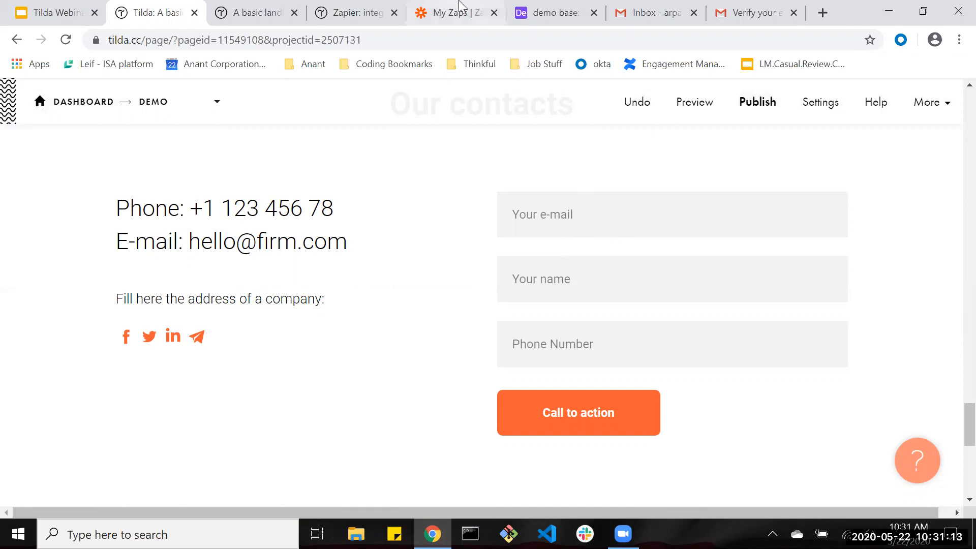
Open the Tilda lead Zap, add a Delay step after Airtable, then delete it.
click(448, 13)
click(615, 348)
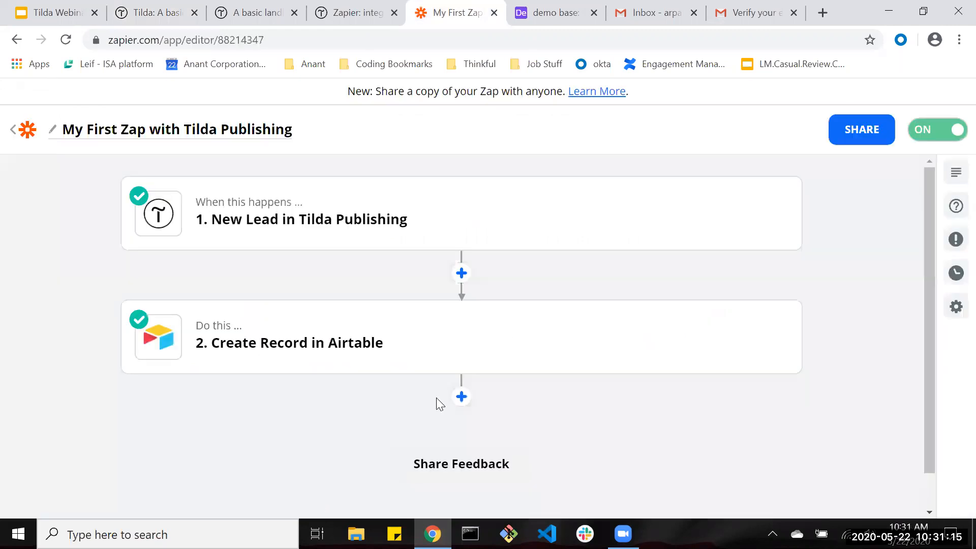
click(461, 396)
click(370, 370)
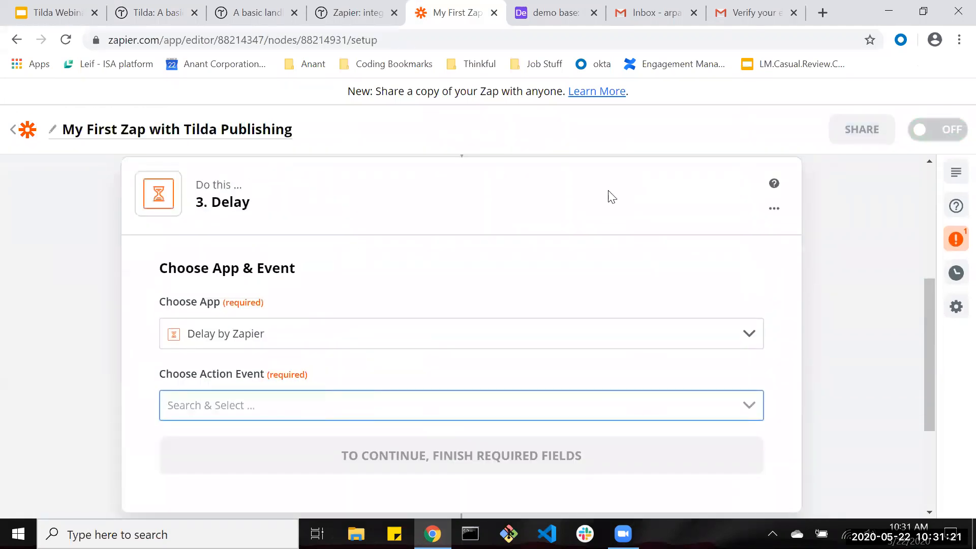
click(773, 208)
click(732, 275)
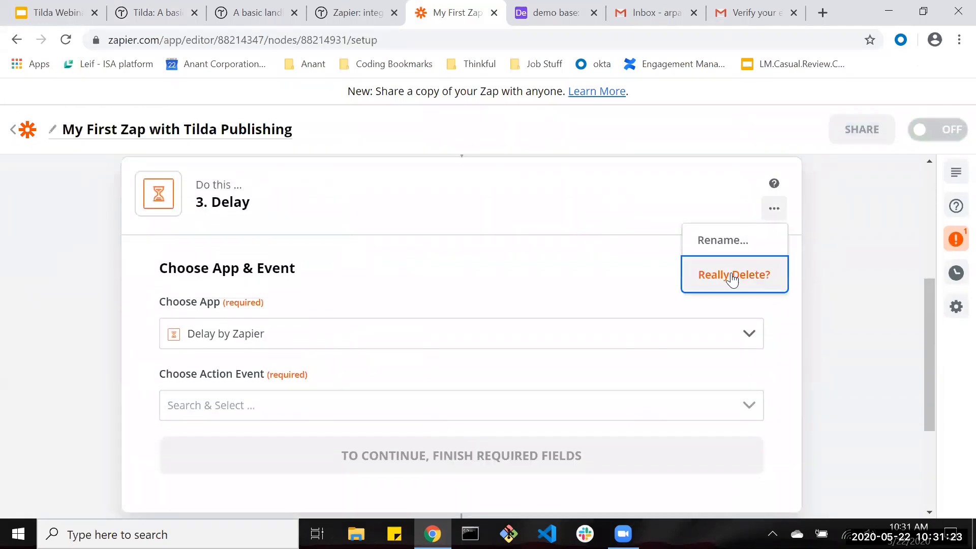
click(732, 277)
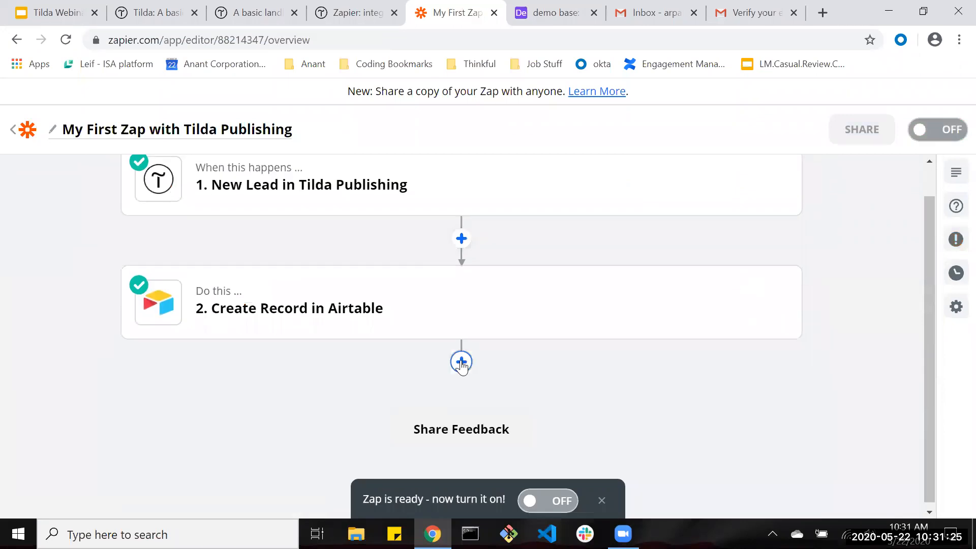
Add a Gmail Send Email step using the connected Gmail account.
click(461, 362)
text(gmail)
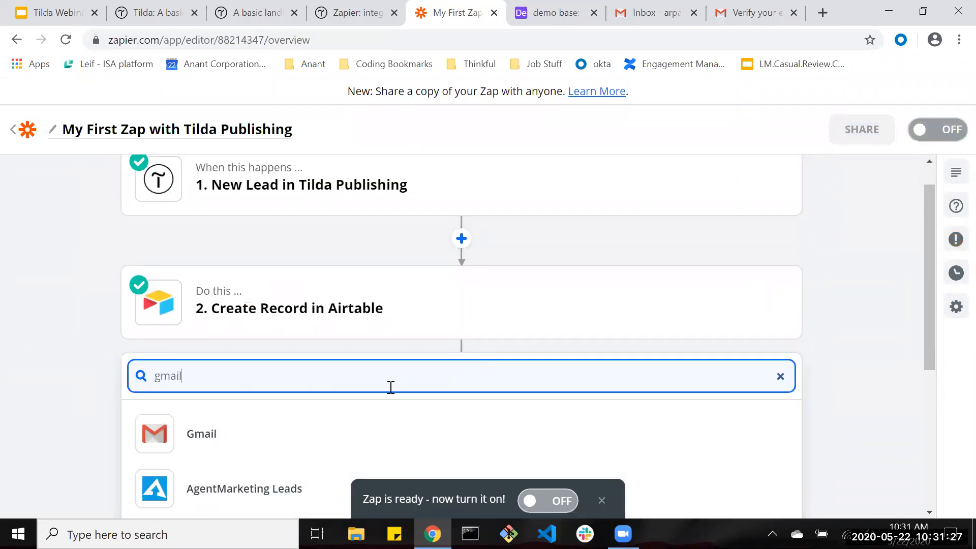
scroll(254, 295, down, 3)
click(231, 302)
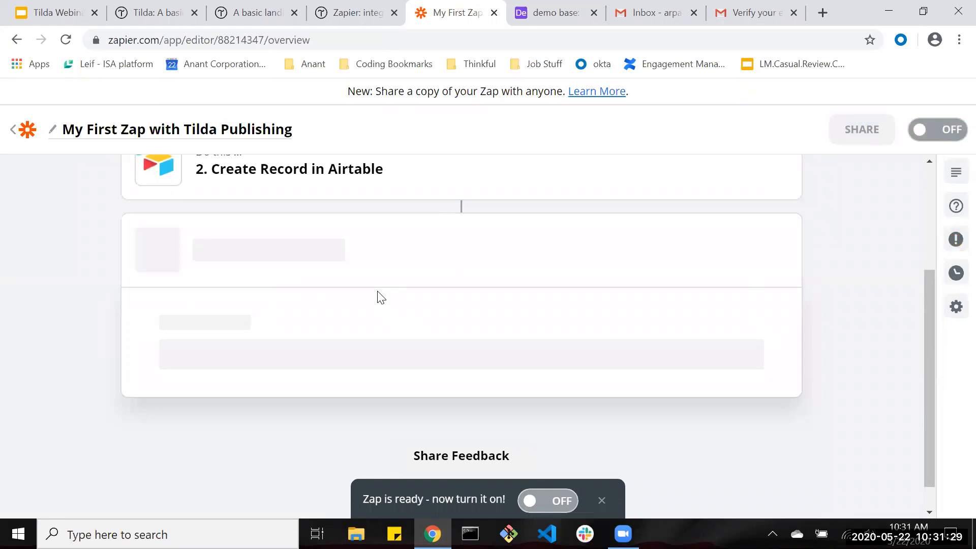
click(294, 349)
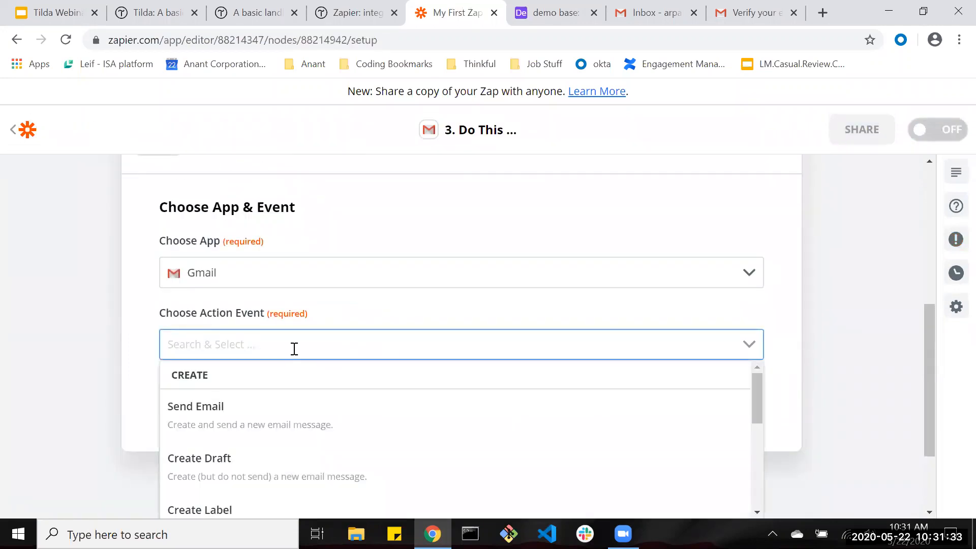
click(266, 345)
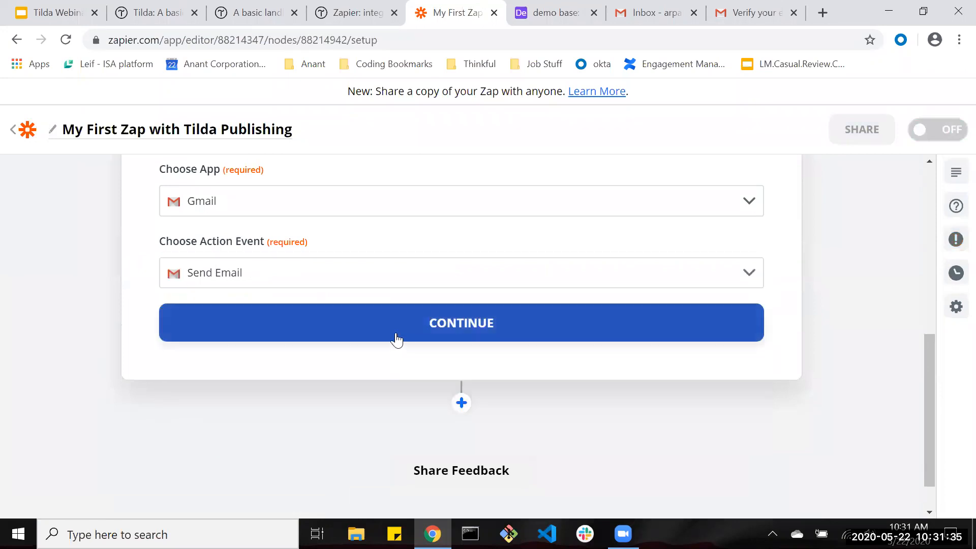
click(397, 340)
click(327, 237)
click(293, 290)
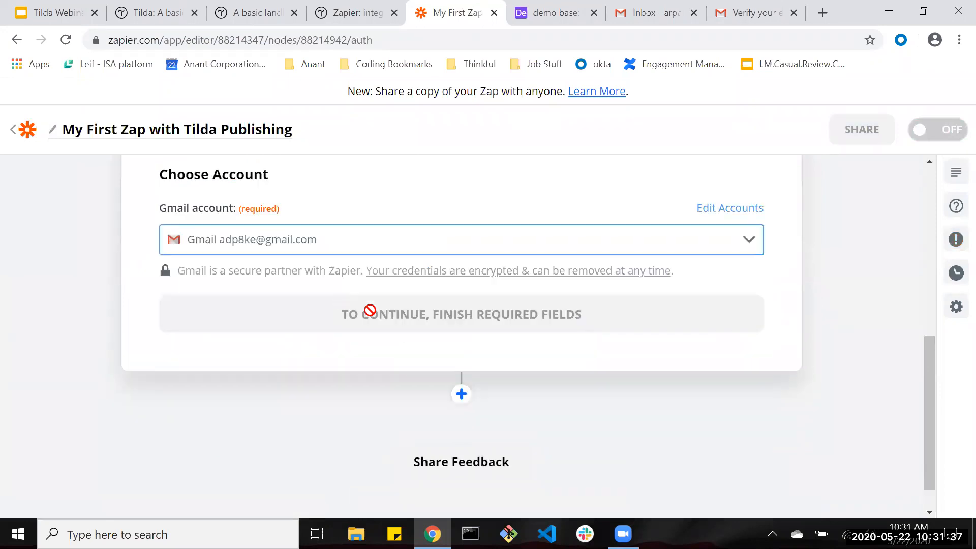
click(370, 314)
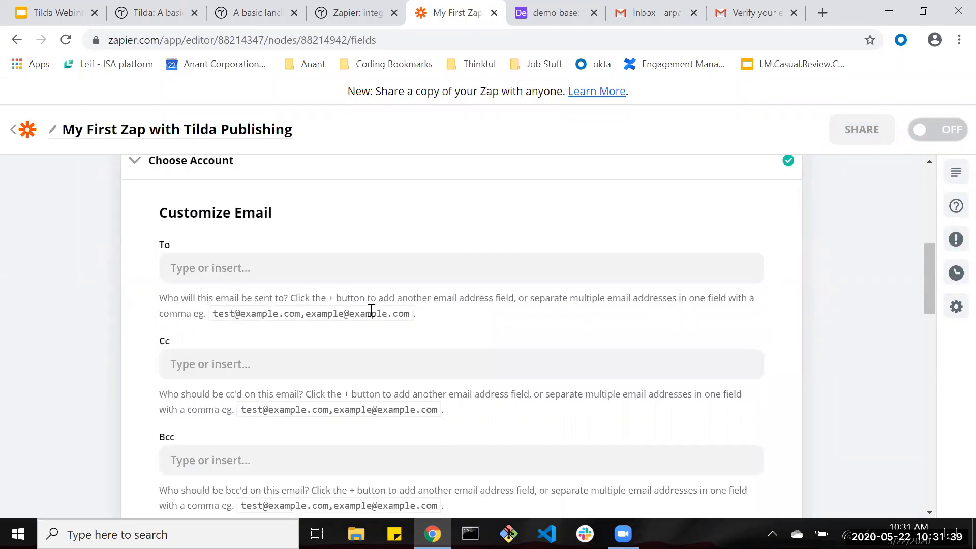
Enter the recipient's e-mail address in the To field, redoing it after a typo.
click(283, 268)
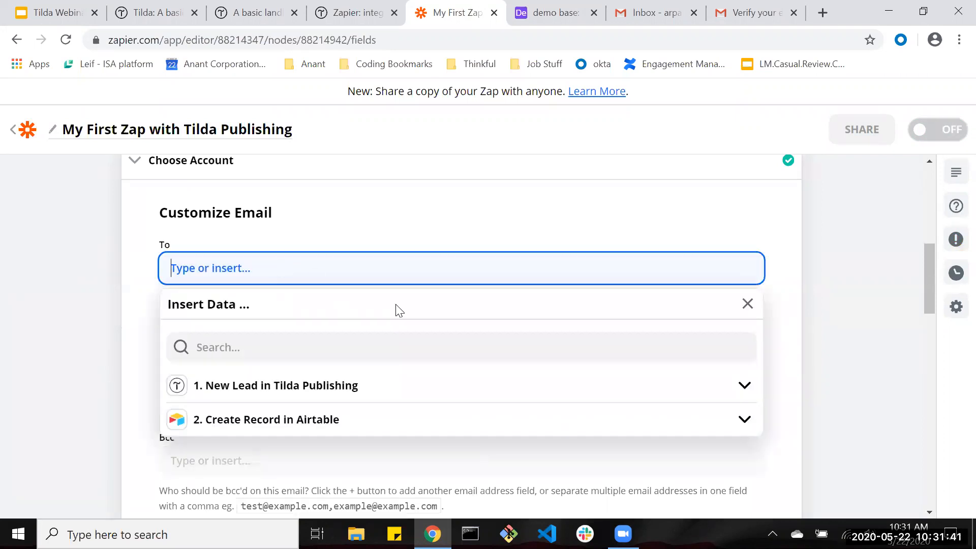
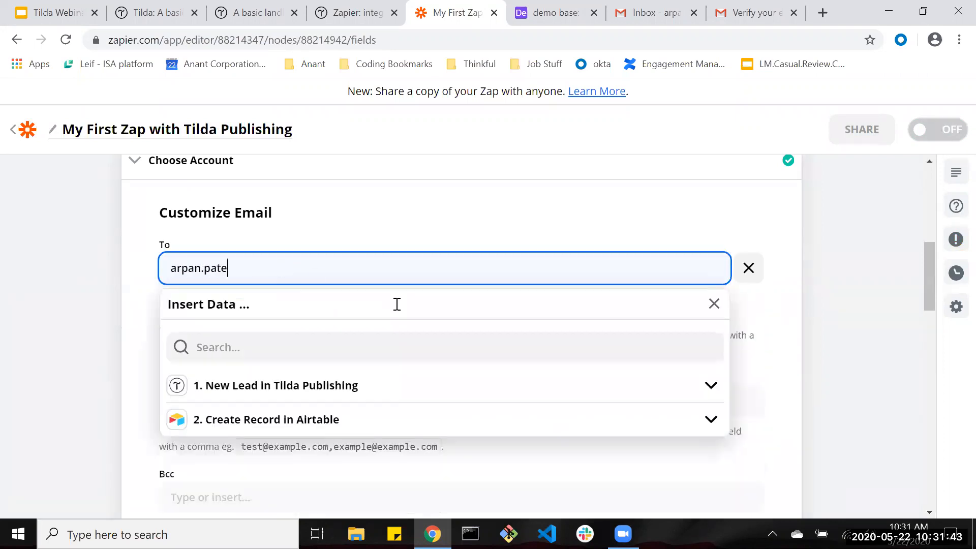
key(Return)
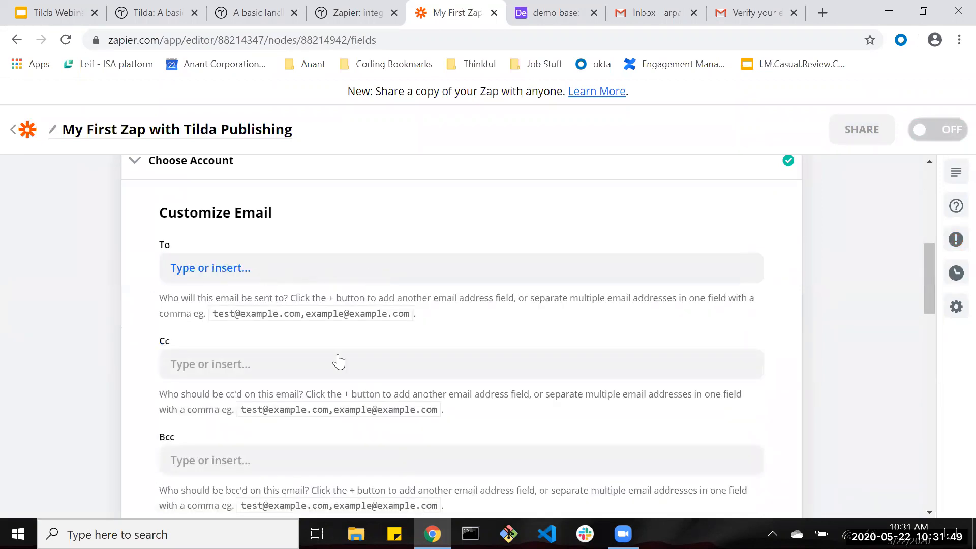
click(224, 273)
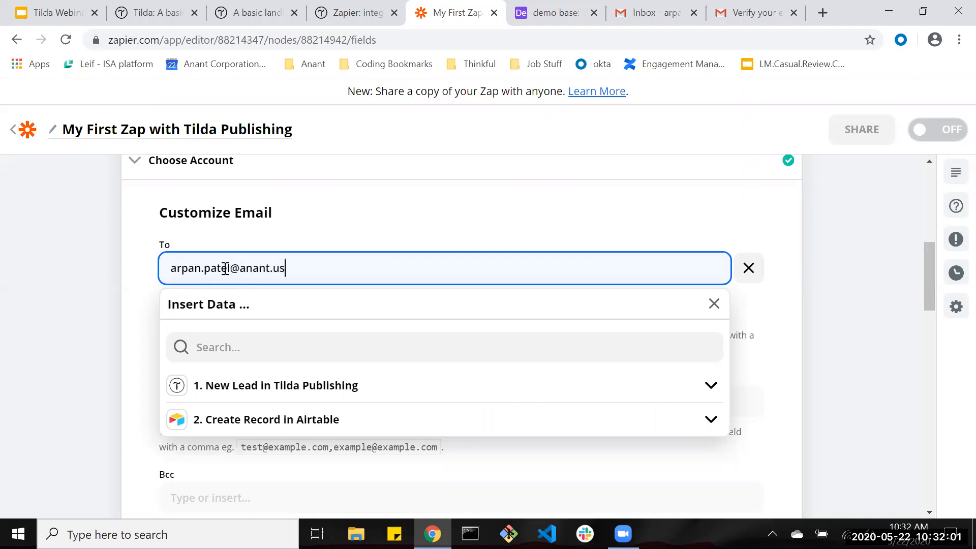
click(145, 276)
Build the subject from the lead's Name field plus 'has filled out' text.
scroll(312, 299, down, 2)
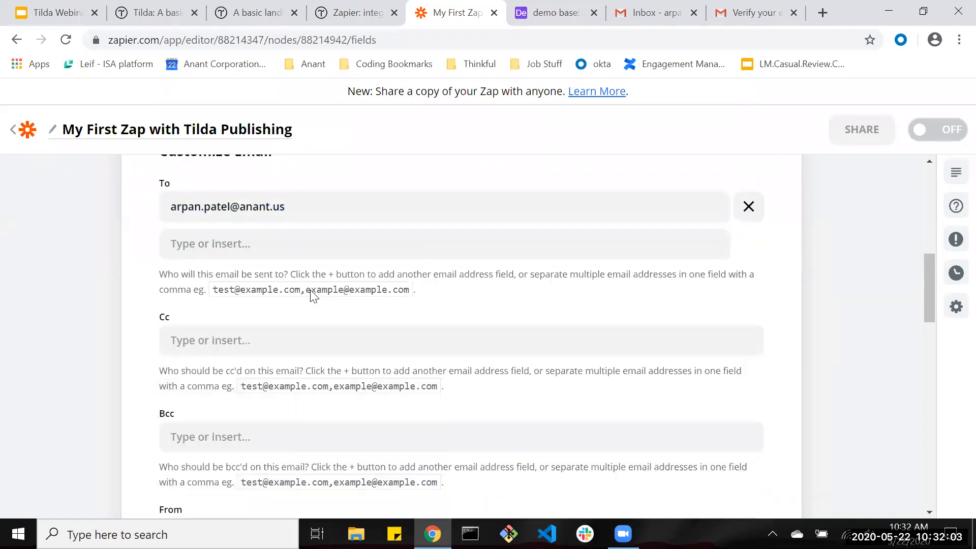
scroll(200, 314, down, 5)
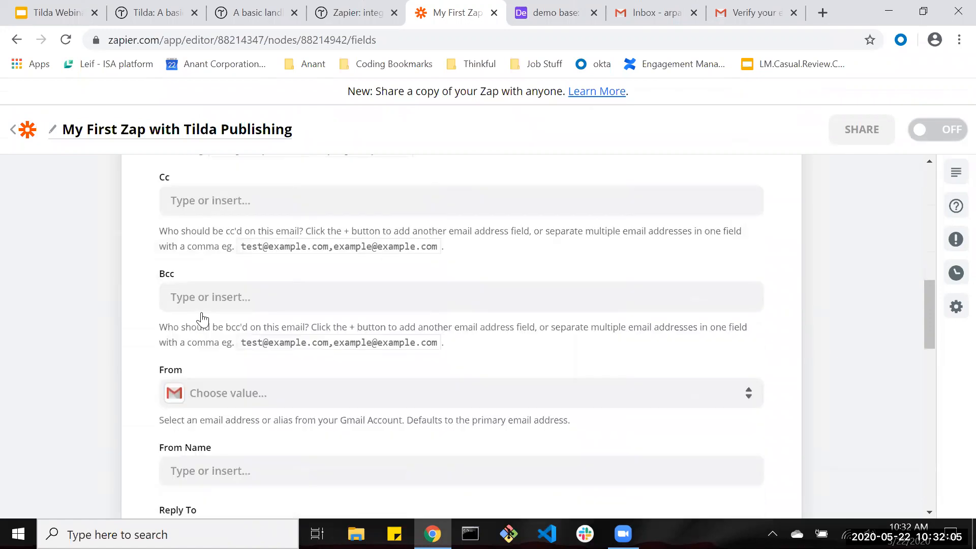
scroll(227, 320, down, 3)
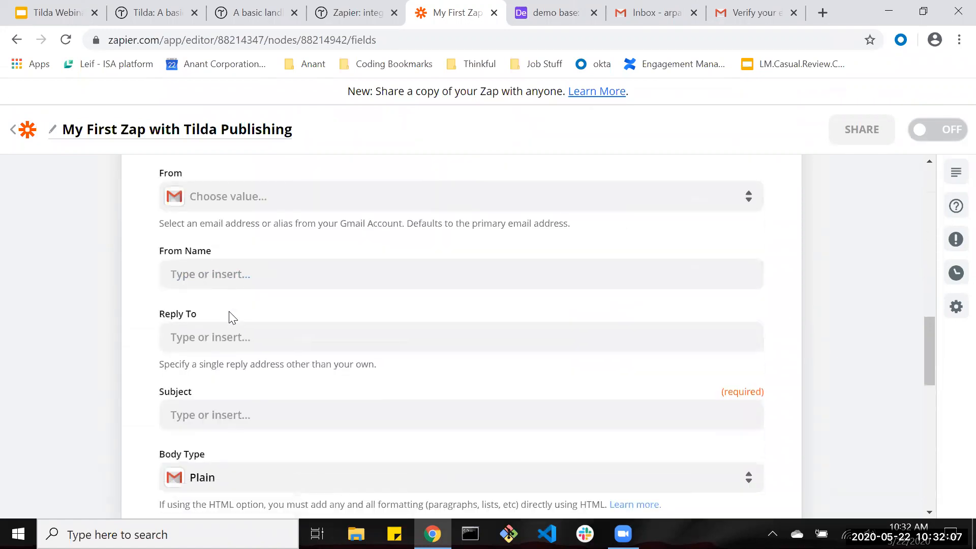
click(234, 301)
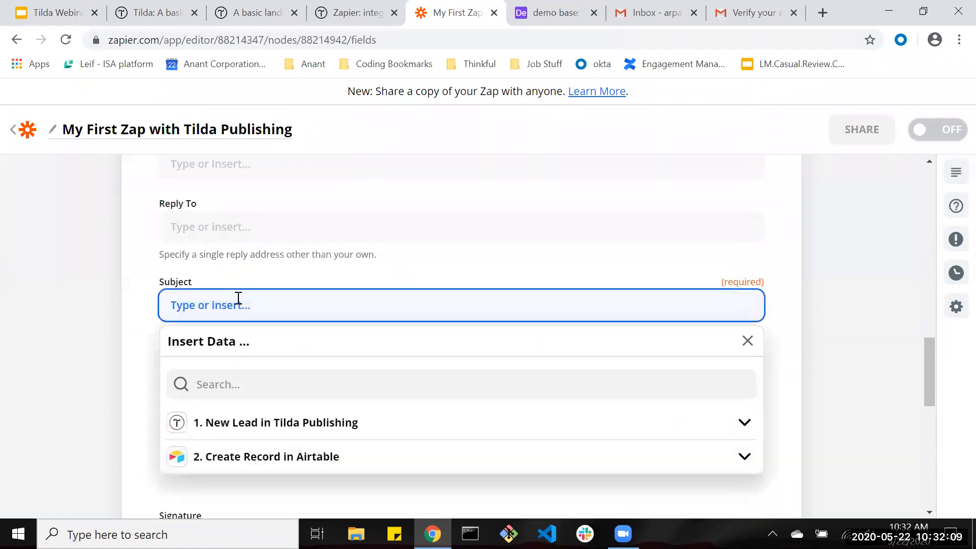
click(745, 423)
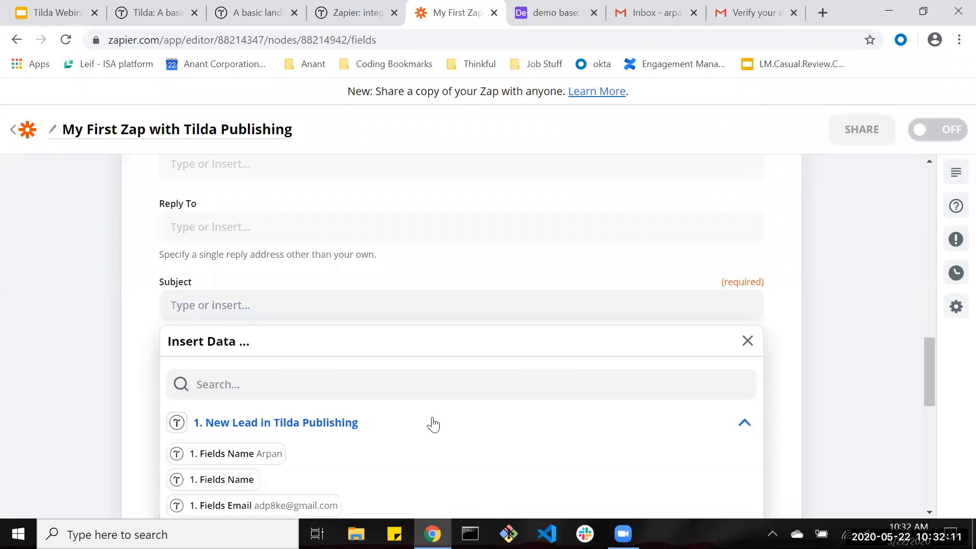
click(222, 377)
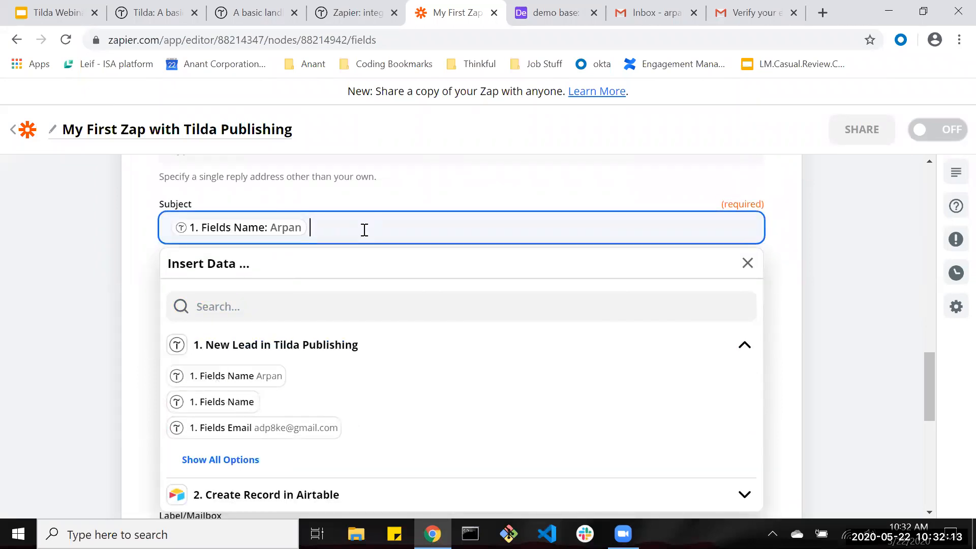
text(ahs filled out the cont)
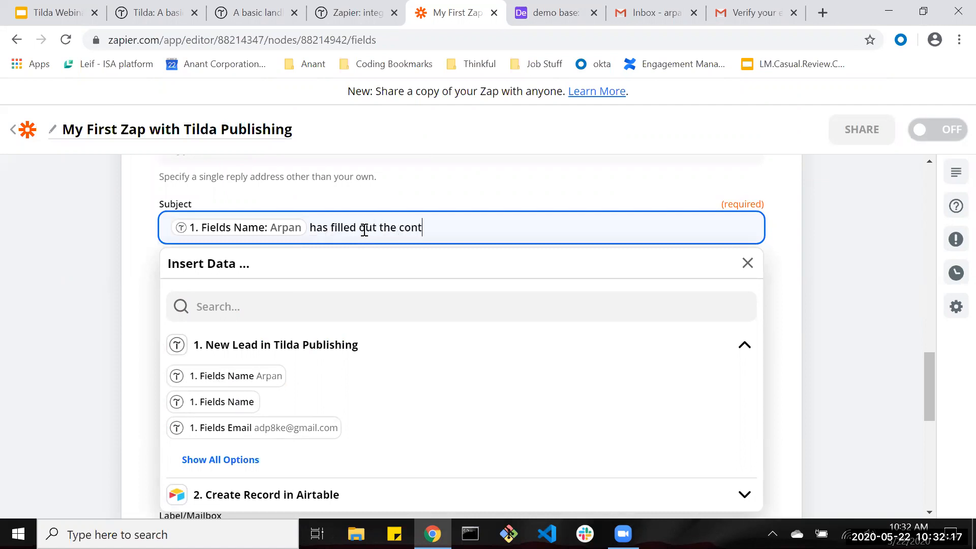
text(ilda site)
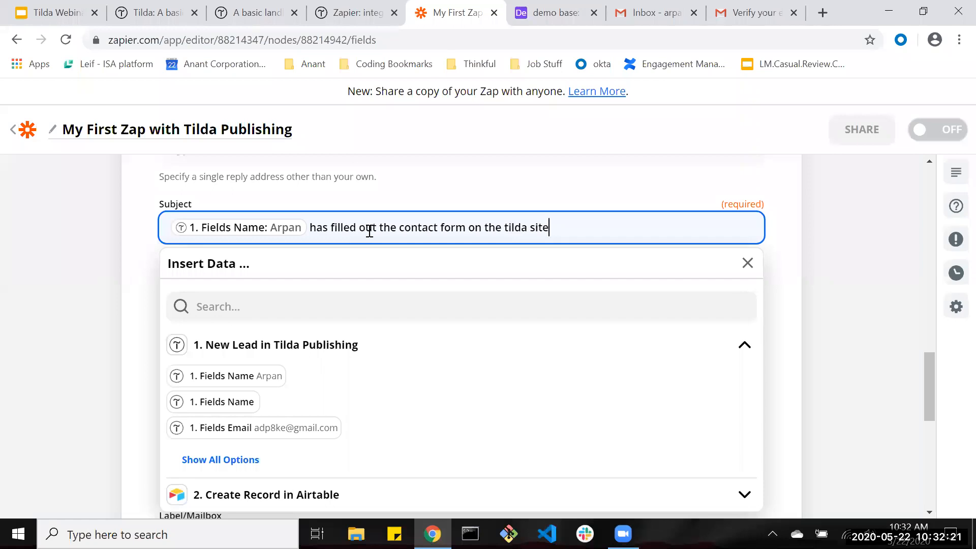
click(370, 233)
Set the body to the lead's Name plus 'has filled out the contact form on the website'.
scroll(276, 304, down, 1)
click(296, 325)
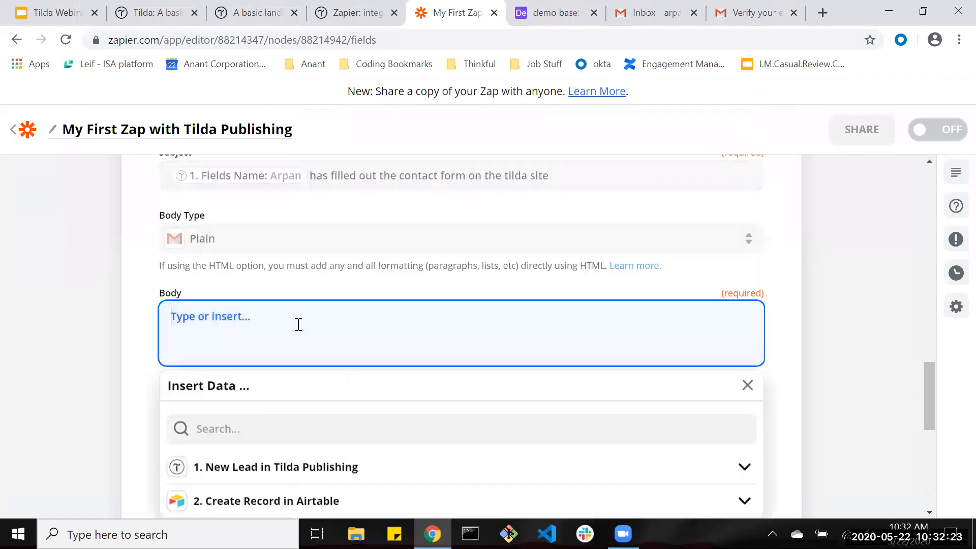
scroll(358, 392, down, 2)
click(359, 396)
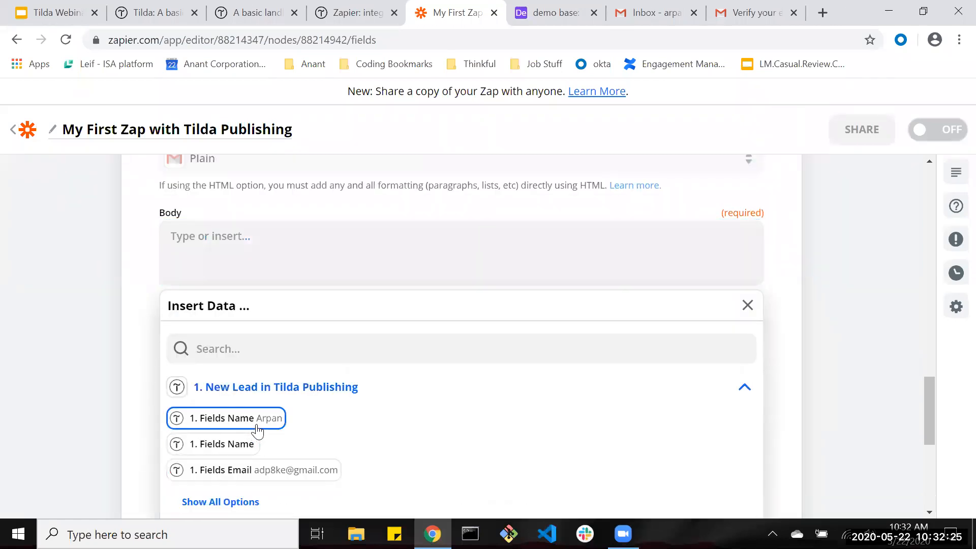
click(269, 418)
text(has filled o)
text(ut the contact form on the webdi)
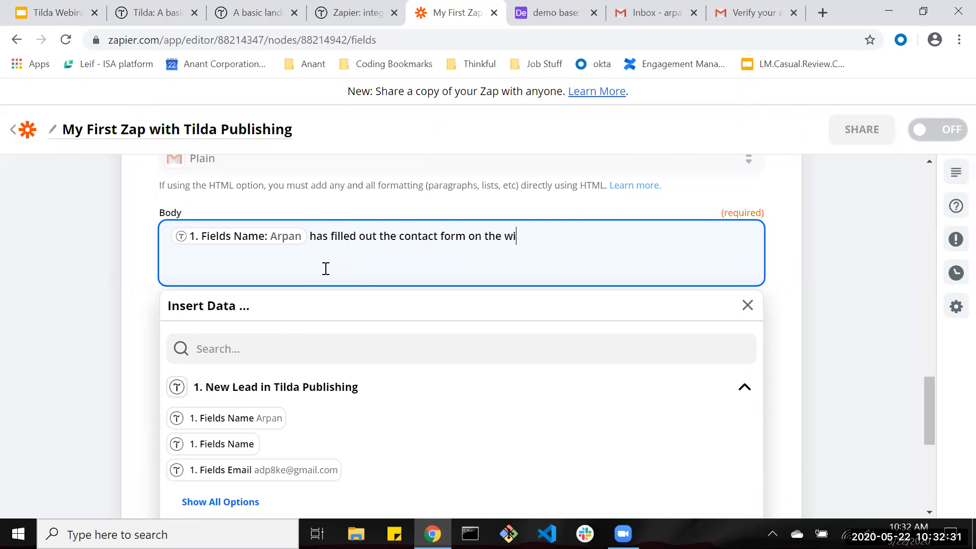
text(t)
key(BackSpace)
key(BackSpace)
key(BackSpace)
text(si)
click(328, 219)
Save the email setup and send a test email.
scroll(375, 258, down, 4)
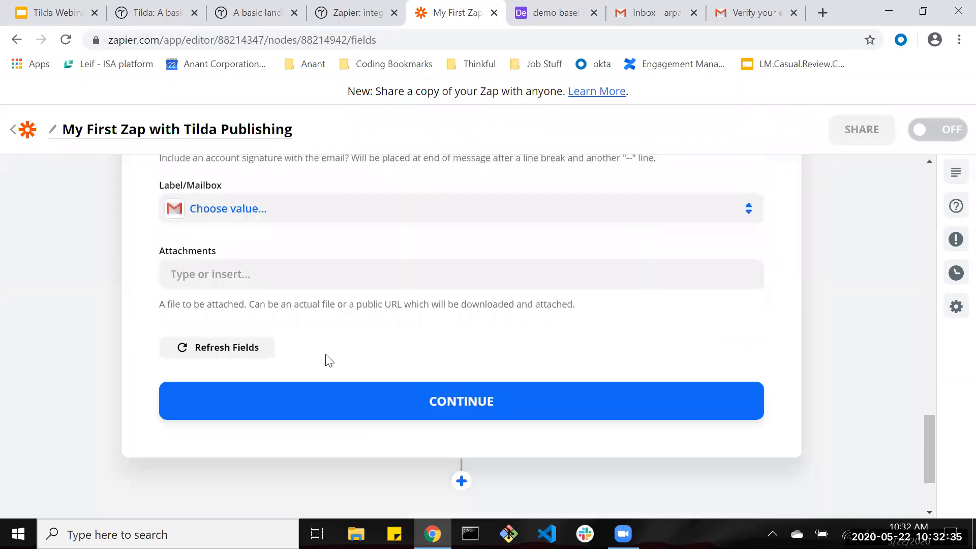
click(366, 391)
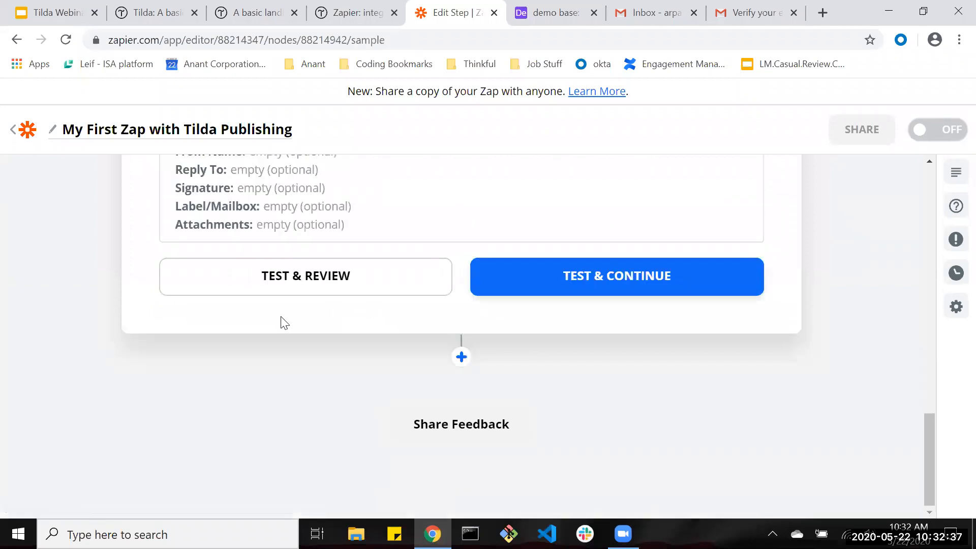
click(282, 278)
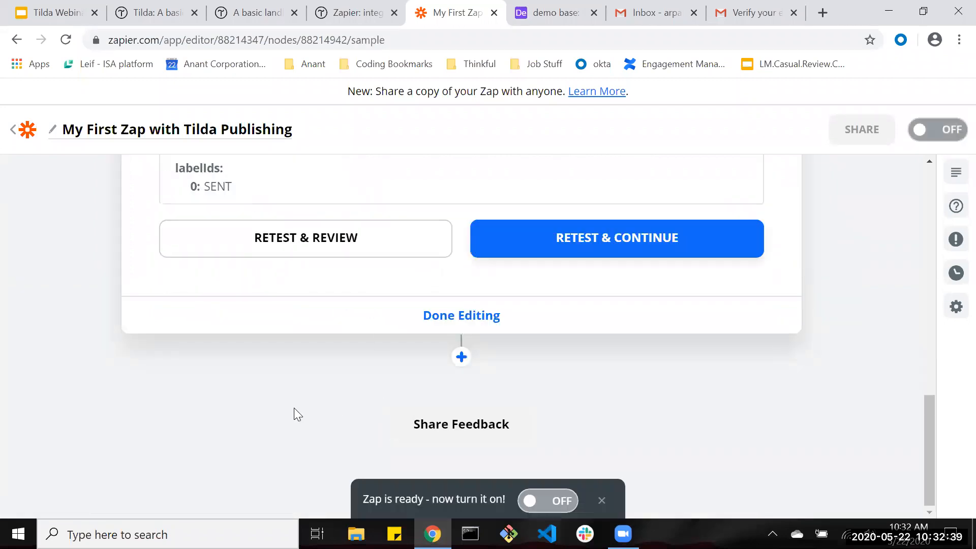
Refresh the Gmail inbox and open the newest contact-form notification email.
click(648, 12)
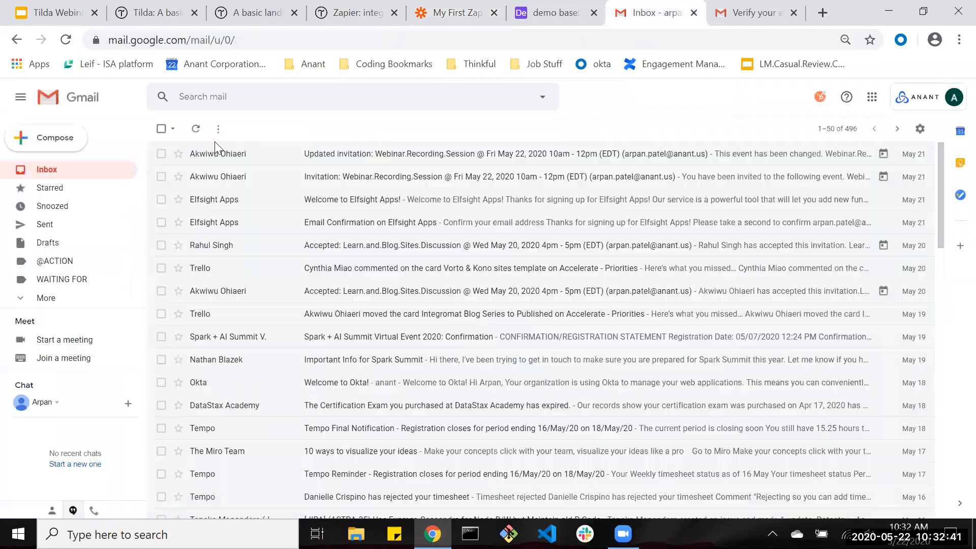
click(196, 129)
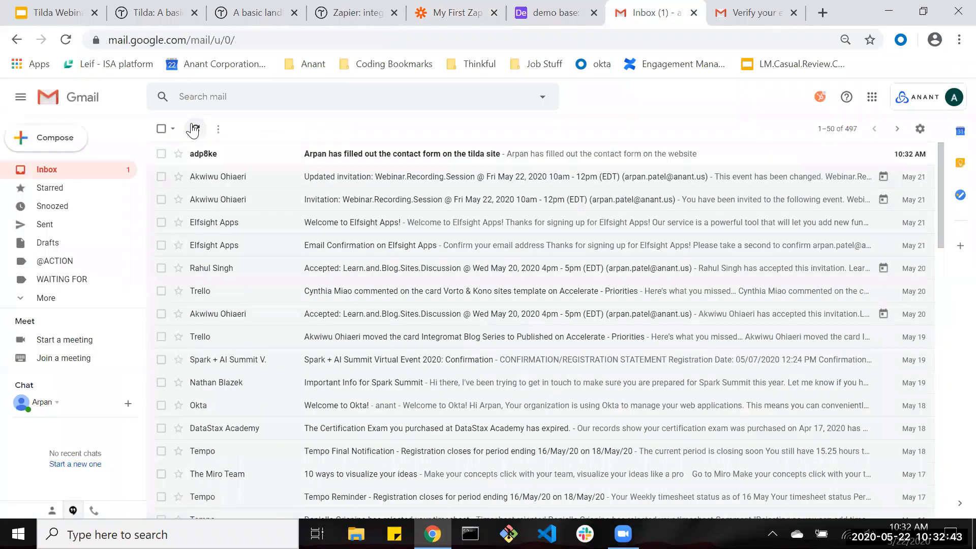
click(377, 154)
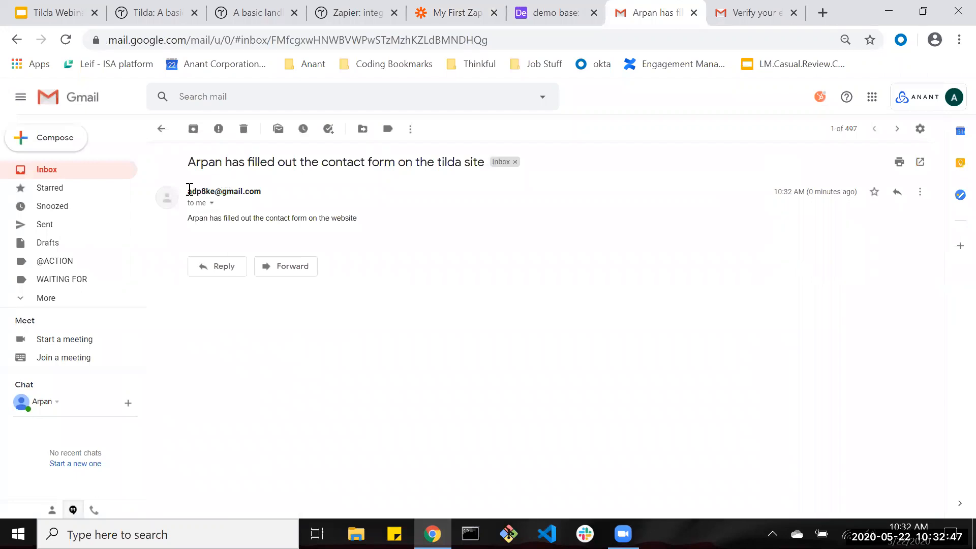
Select the email's sender address and body text, then return to the Airtable demo base.
drag(188, 192, 261, 194)
triple_click(226, 191)
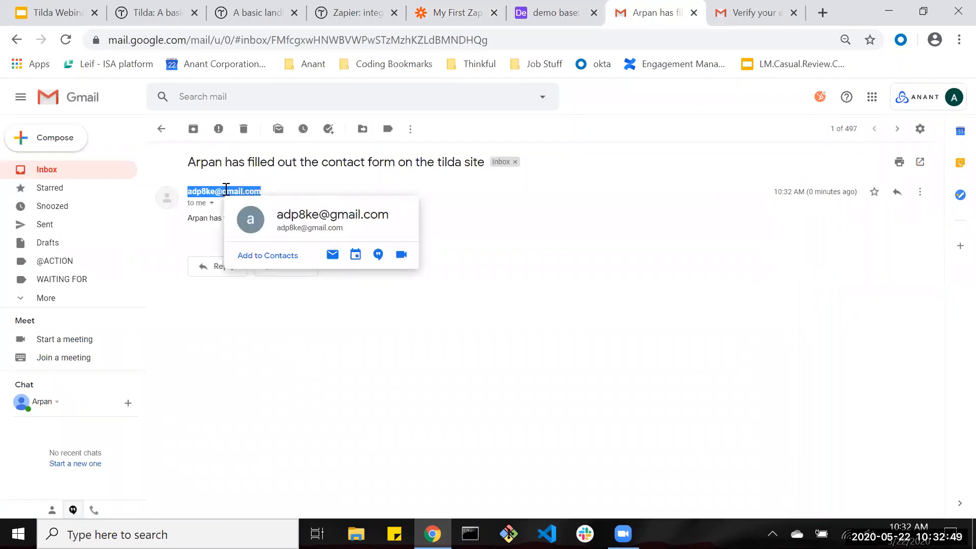
click(229, 190)
mouse_move(188, 219)
mouse_down()
mouse_move(389, 225)
mouse_move(192, 214)
mouse_up()
click(388, 225)
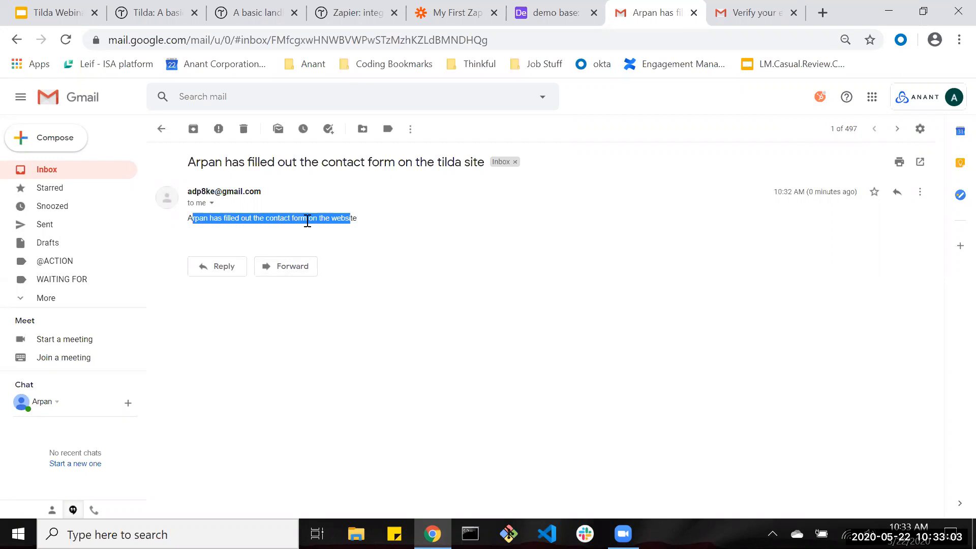
click(569, 8)
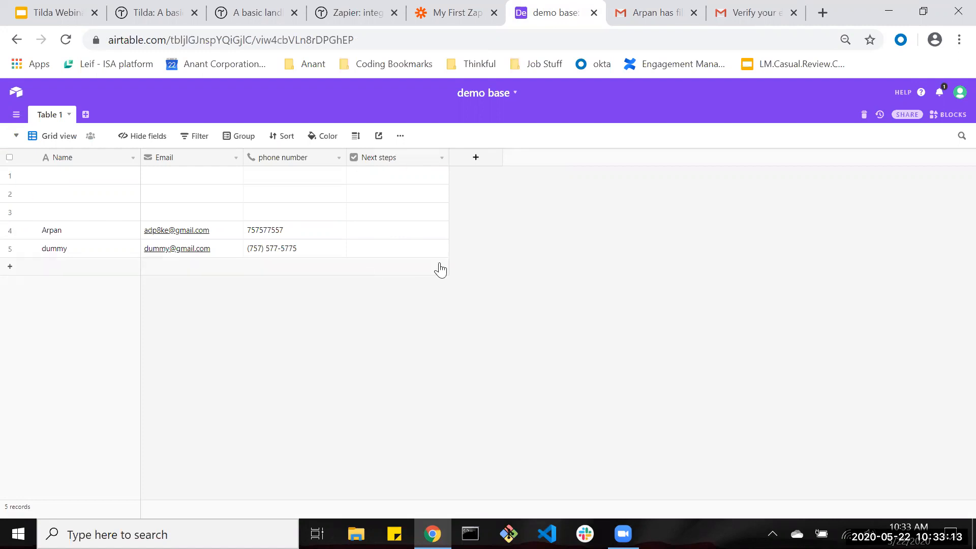
Try turning the Zap on and dismiss the premium multi-step trial offer.
click(451, 13)
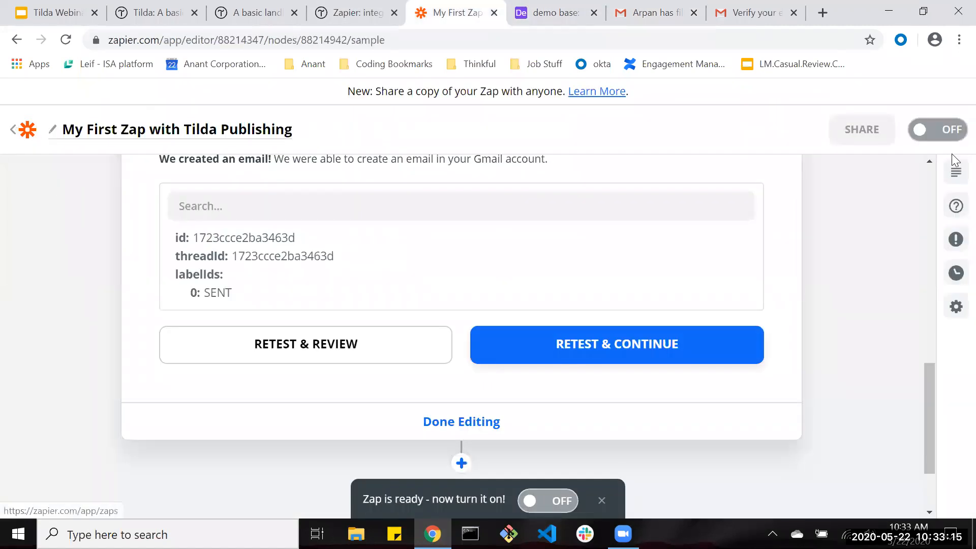
click(938, 133)
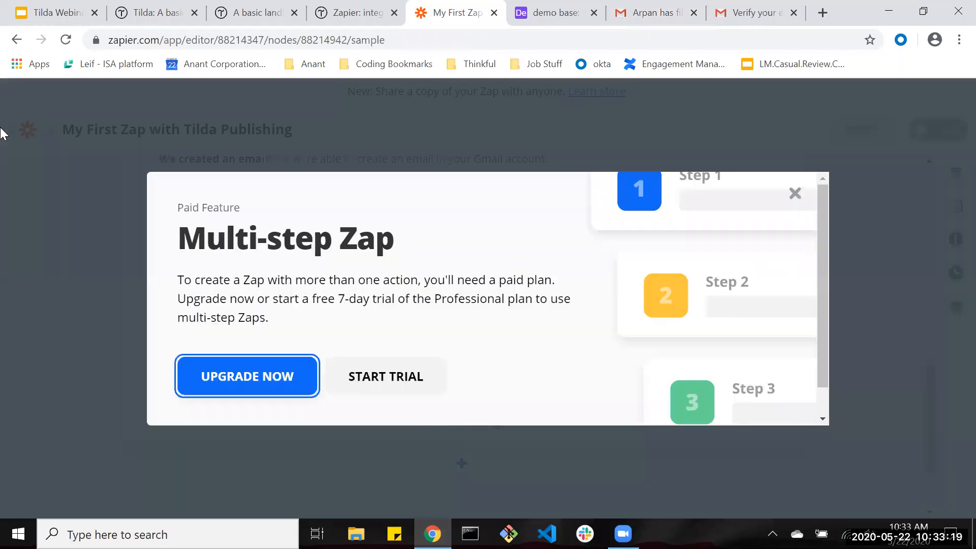
click(405, 388)
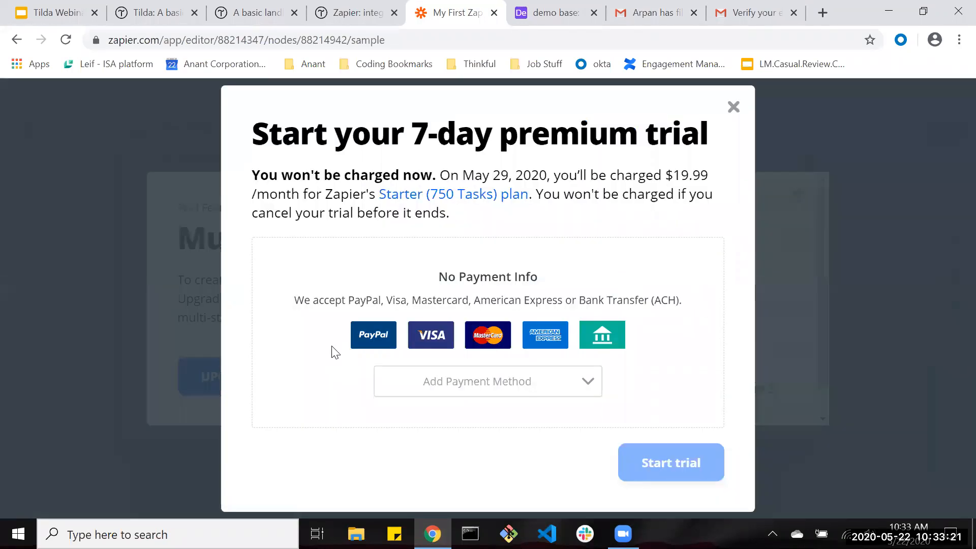
click(542, 396)
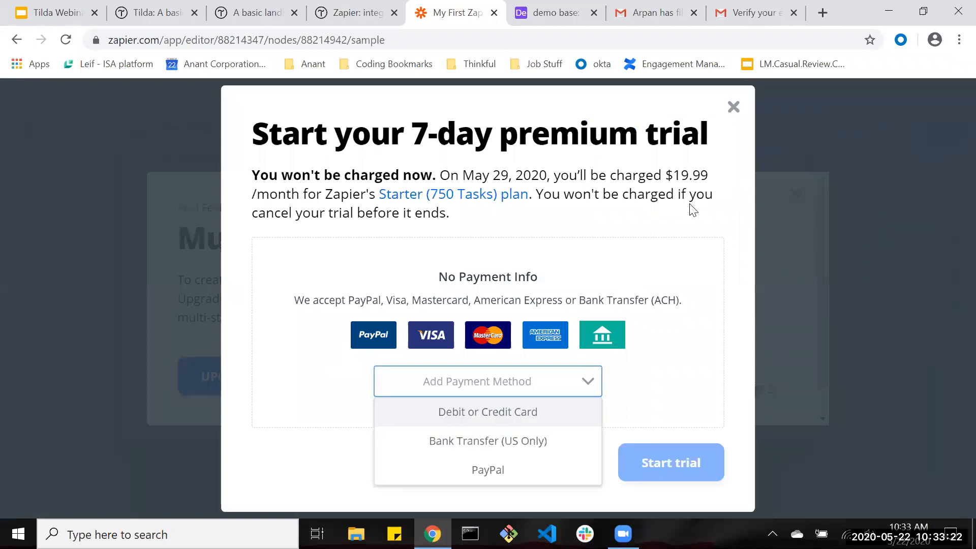
click(734, 107)
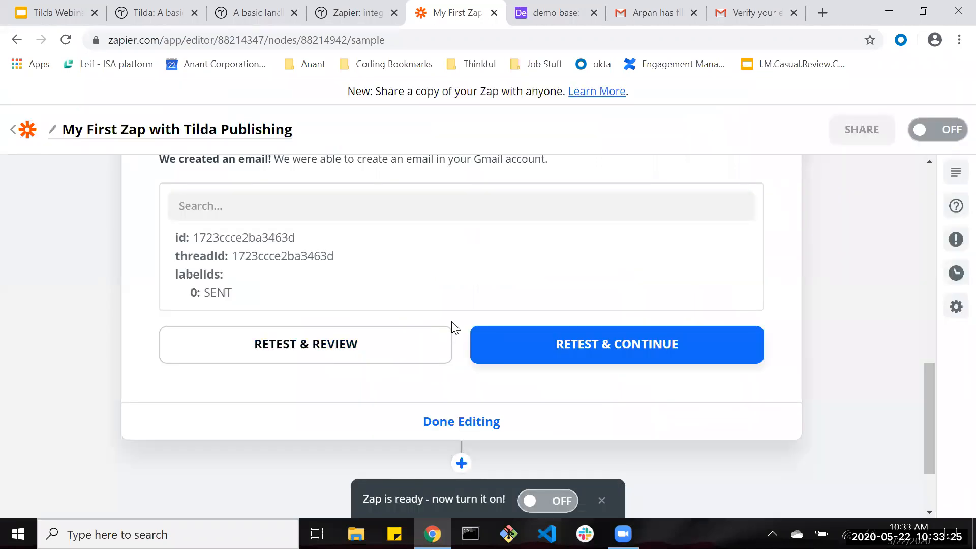
Delete the Gmail step, switch the Zap on and go back to the Zaps list.
scroll(447, 333, up, 4)
scroll(450, 333, up, 6)
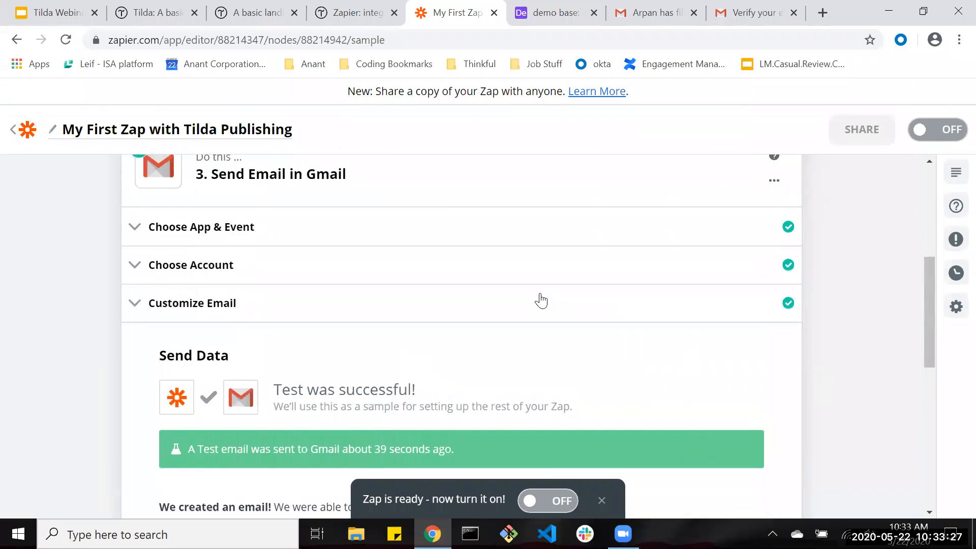
scroll(661, 284, down, 1)
click(774, 288)
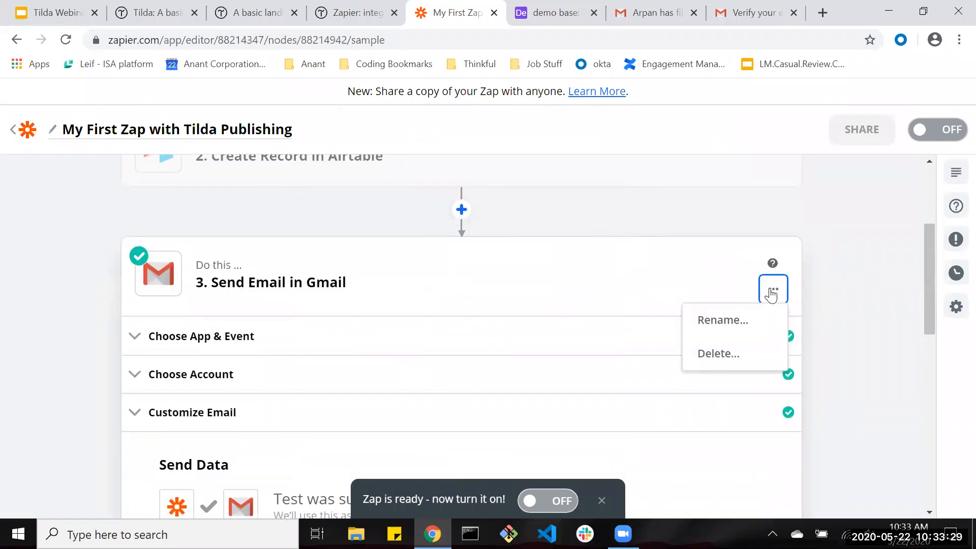
click(714, 355)
click(717, 356)
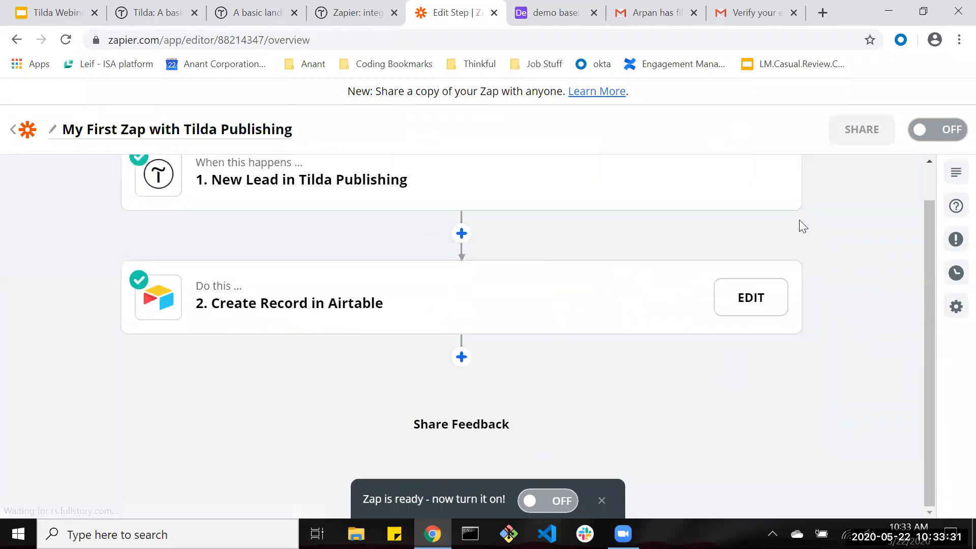
click(942, 130)
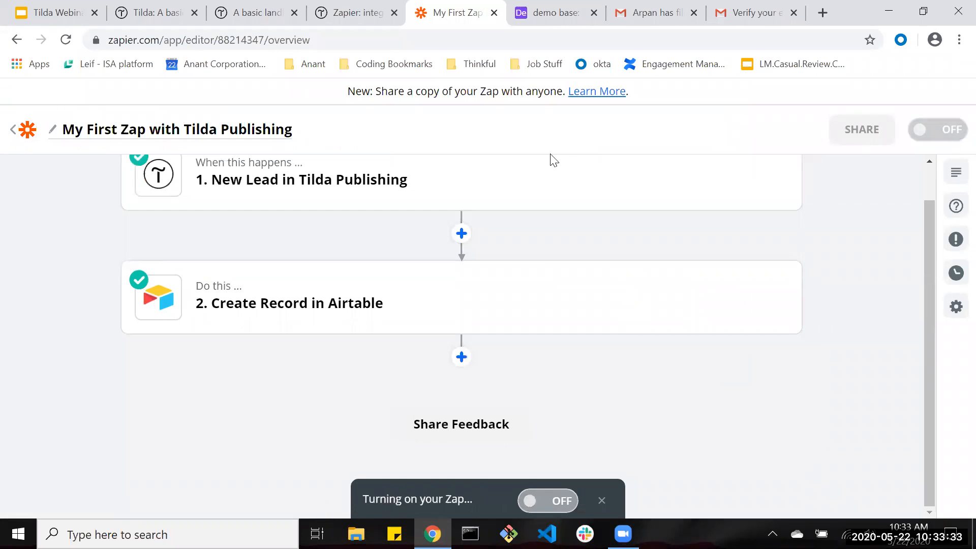
click(28, 130)
Create a new Zap with an Airtable New Record trigger on the connected account.
scroll(539, 254, down, 3)
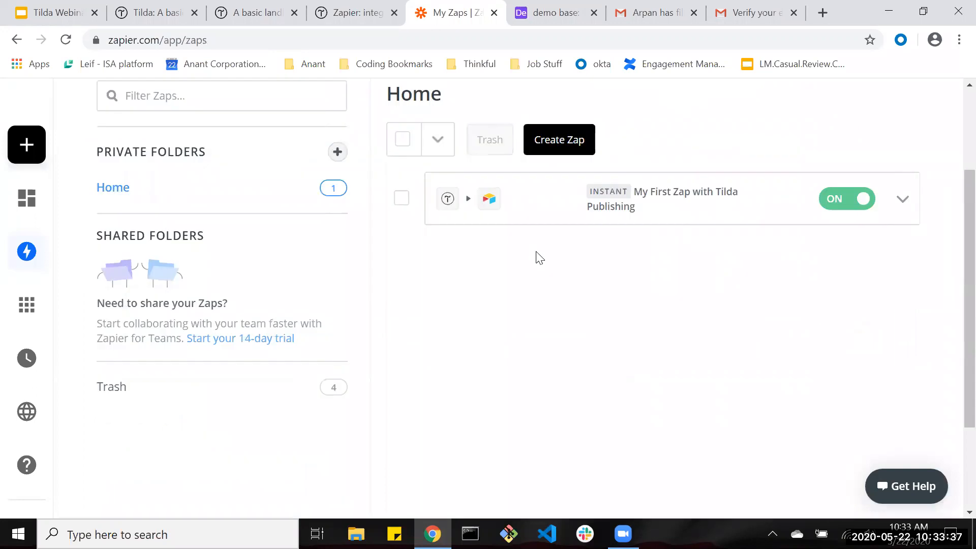
click(557, 139)
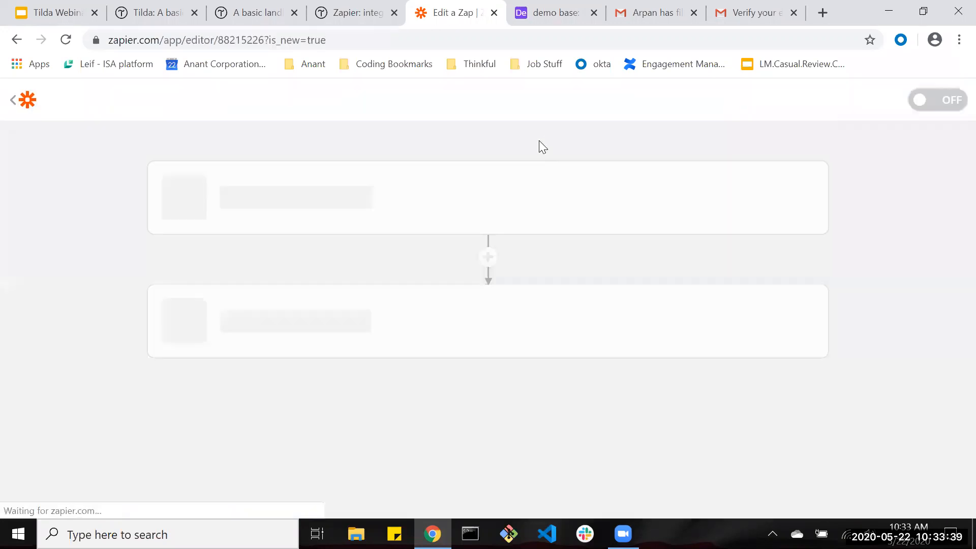
text(airta)
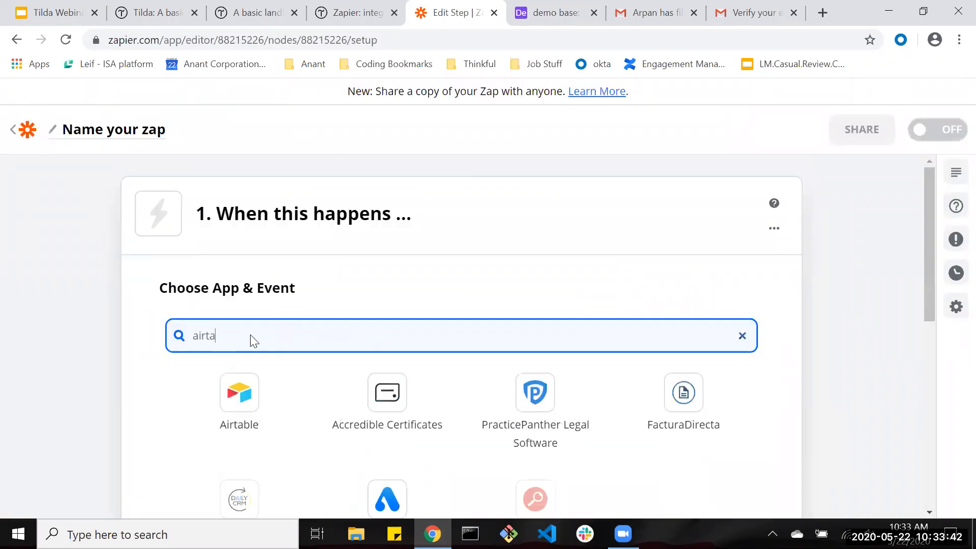
key(Tab)
key(Return)
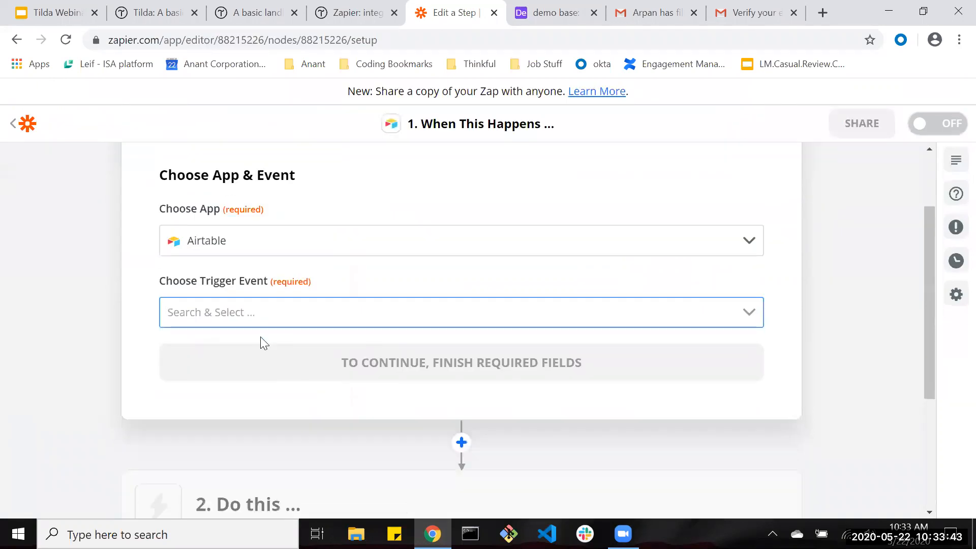
click(240, 366)
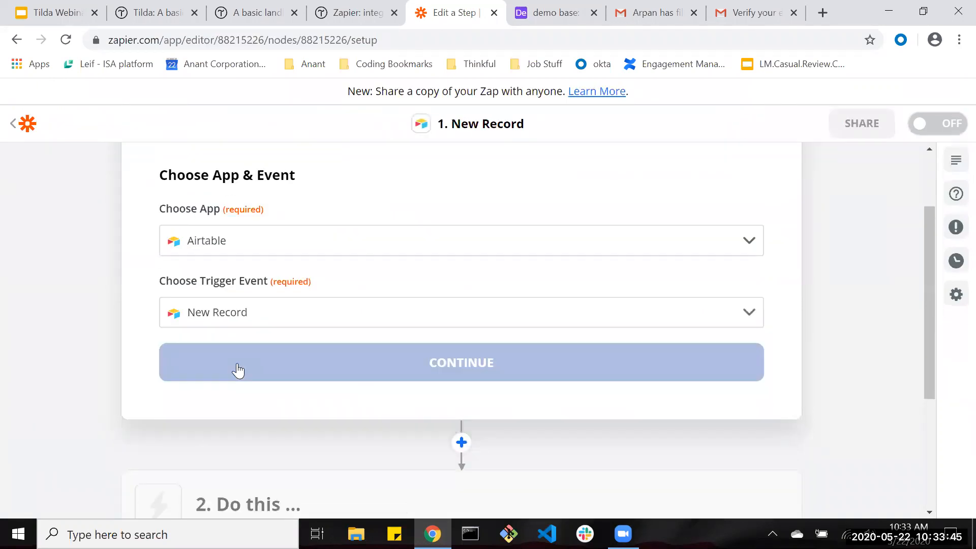
click(239, 367)
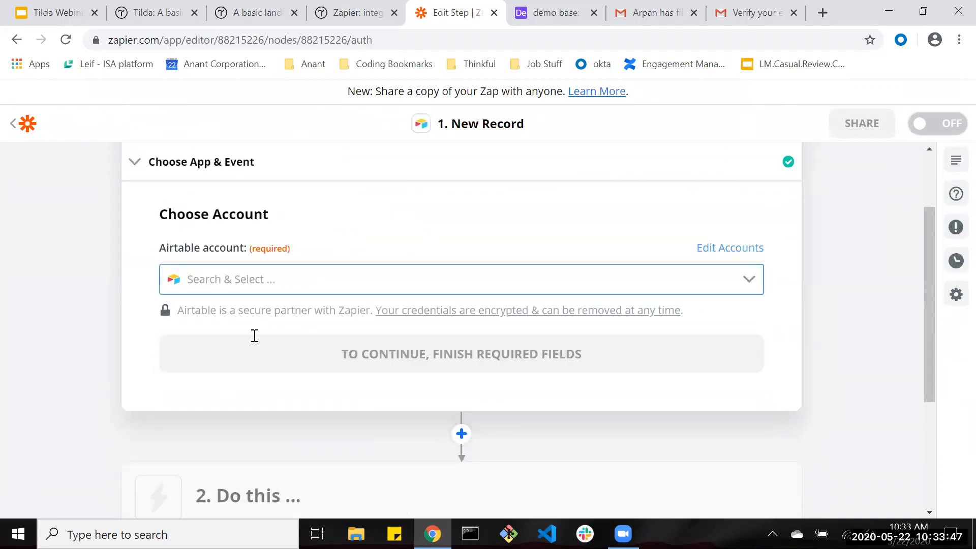
click(237, 282)
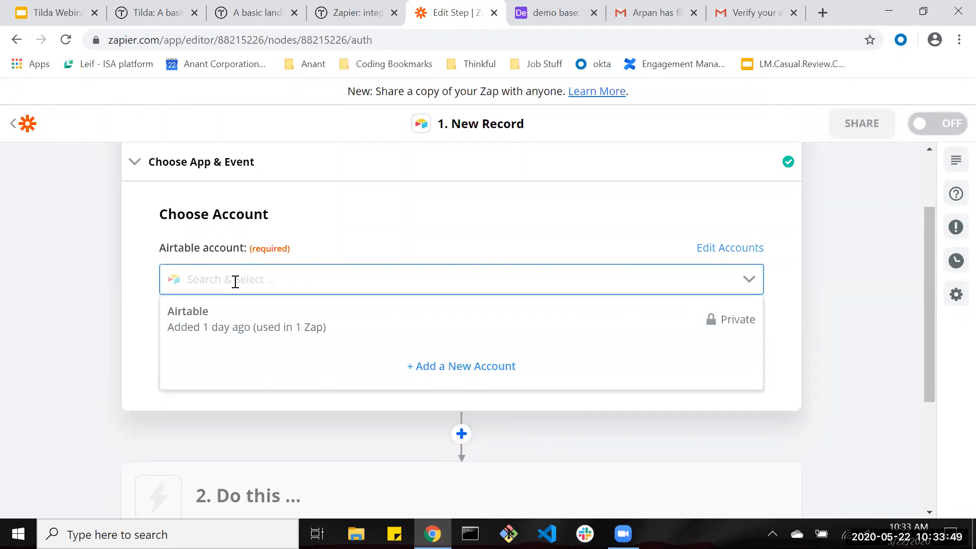
click(234, 316)
click(309, 357)
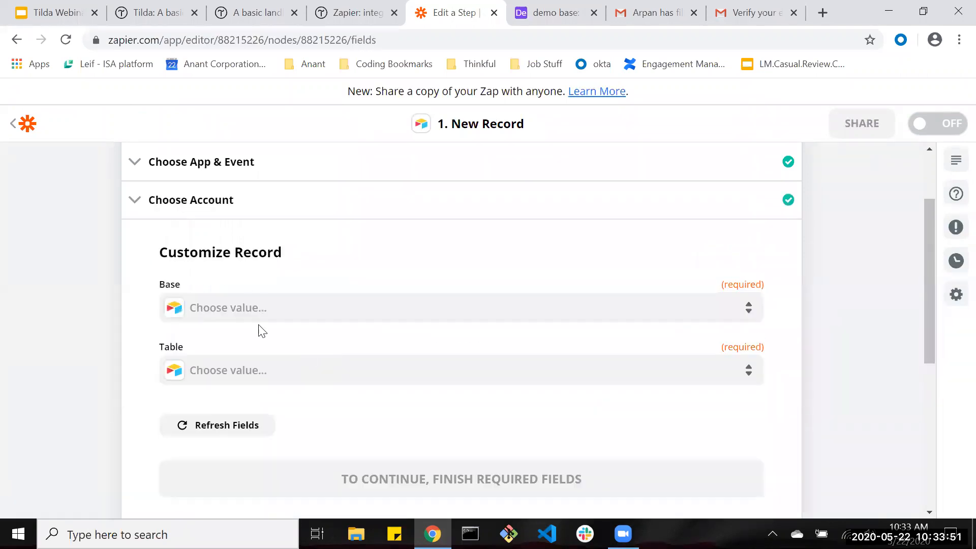
Point the trigger at demo base, Table 1, test it and accept the found record.
click(264, 265)
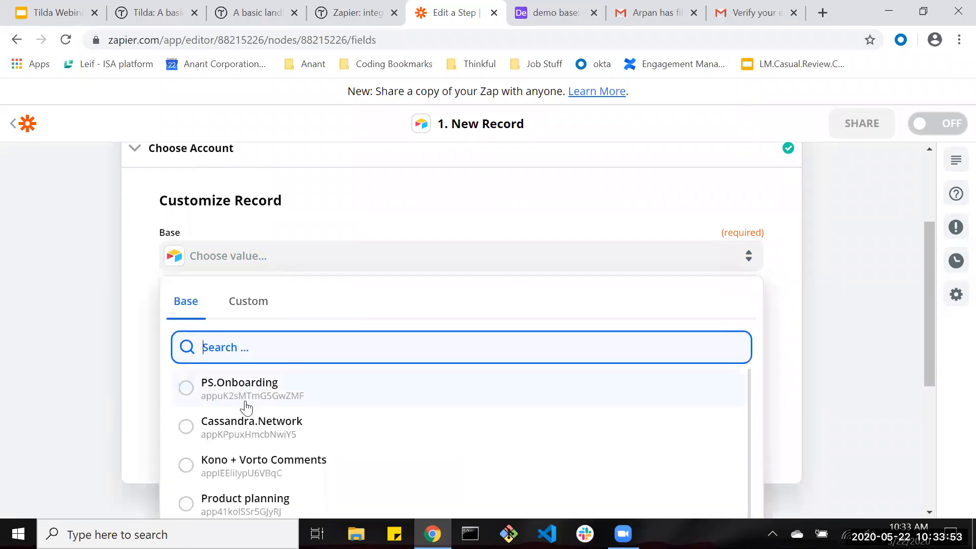
scroll(250, 405, down, 5)
click(225, 468)
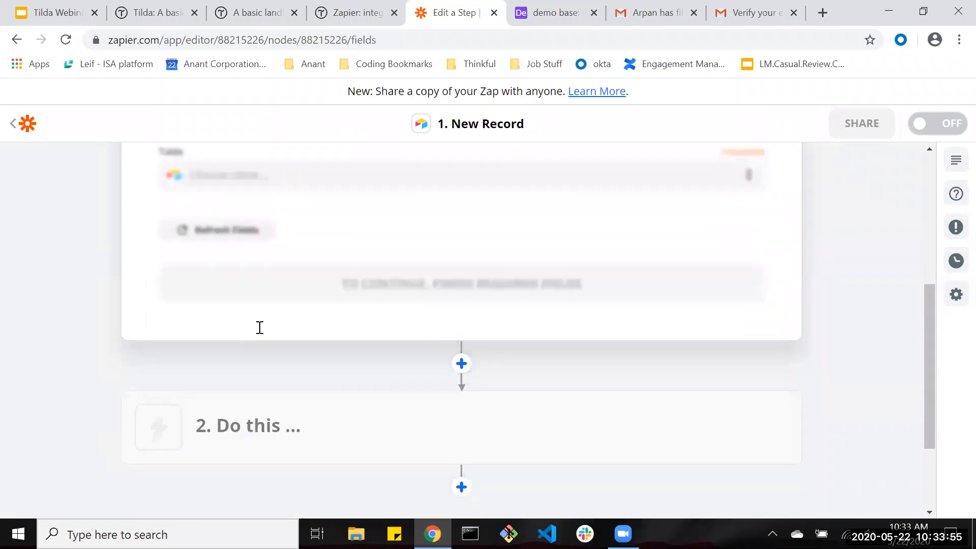
scroll(270, 305, up, 3)
click(268, 334)
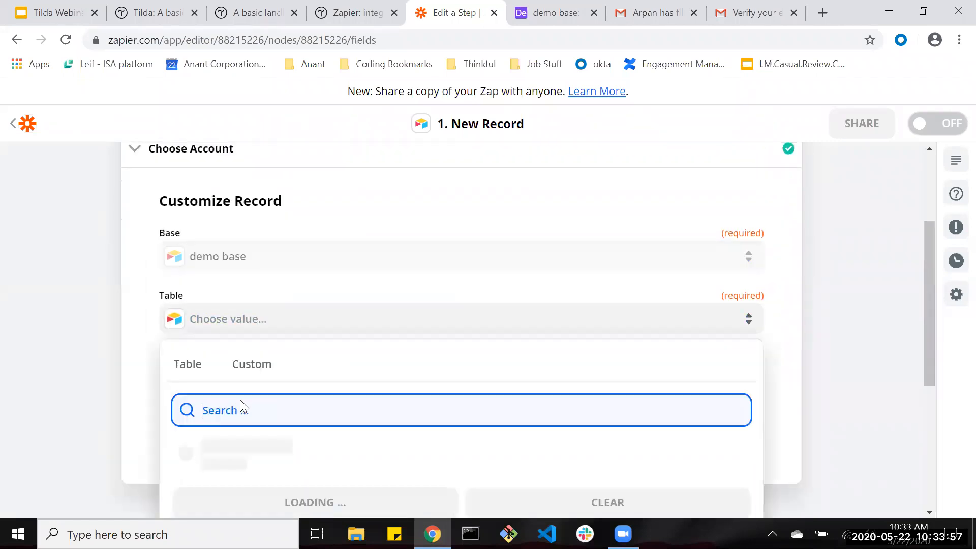
click(227, 455)
click(251, 445)
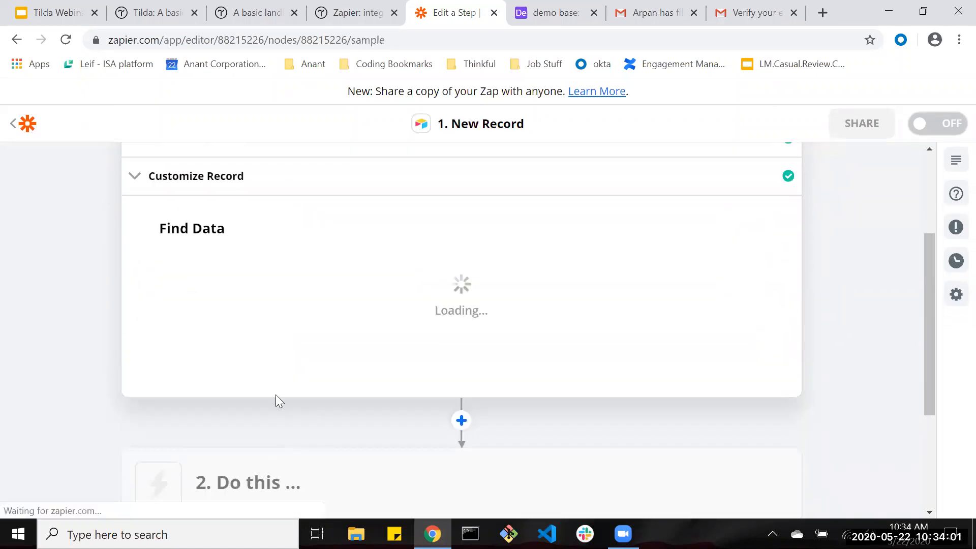
click(429, 375)
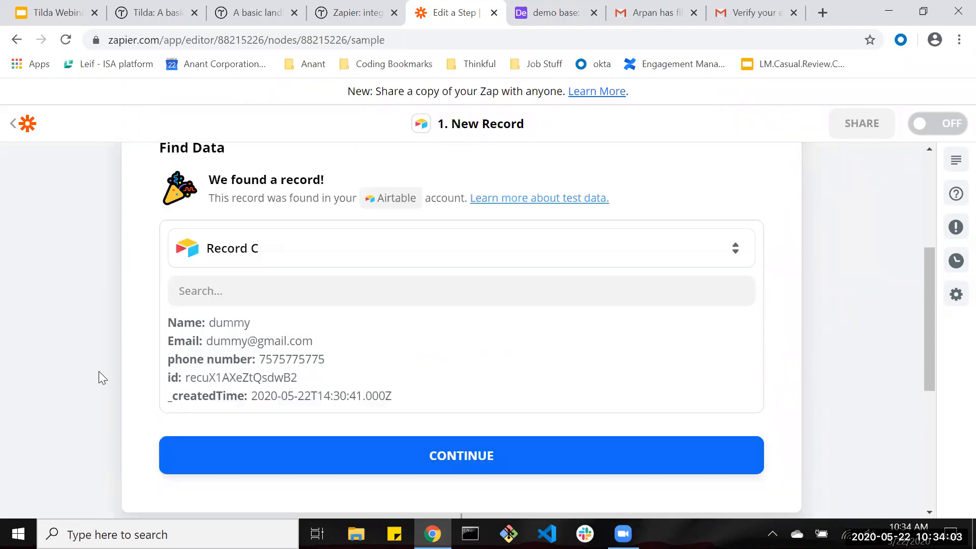
scroll(316, 353, down, 2)
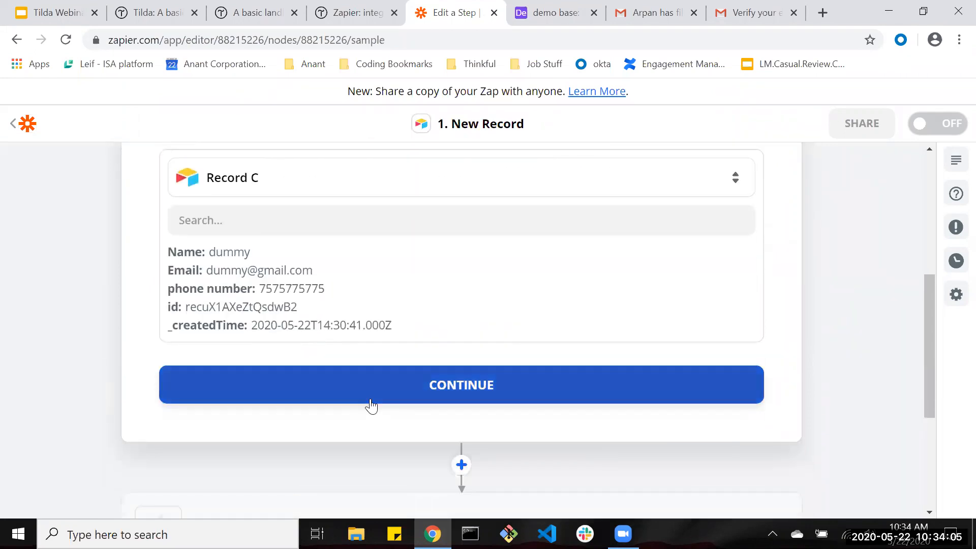
click(309, 397)
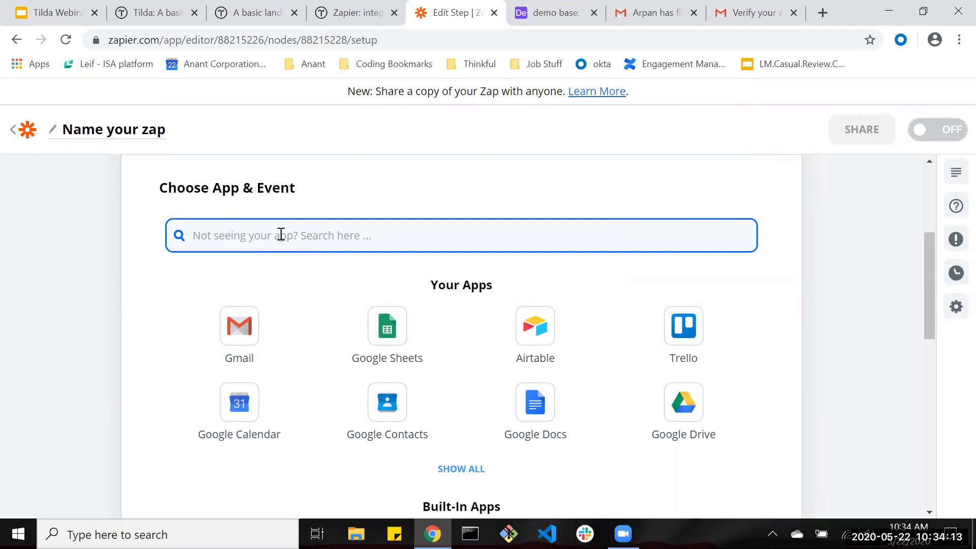
scroll(281, 234, up, 3)
click(337, 239)
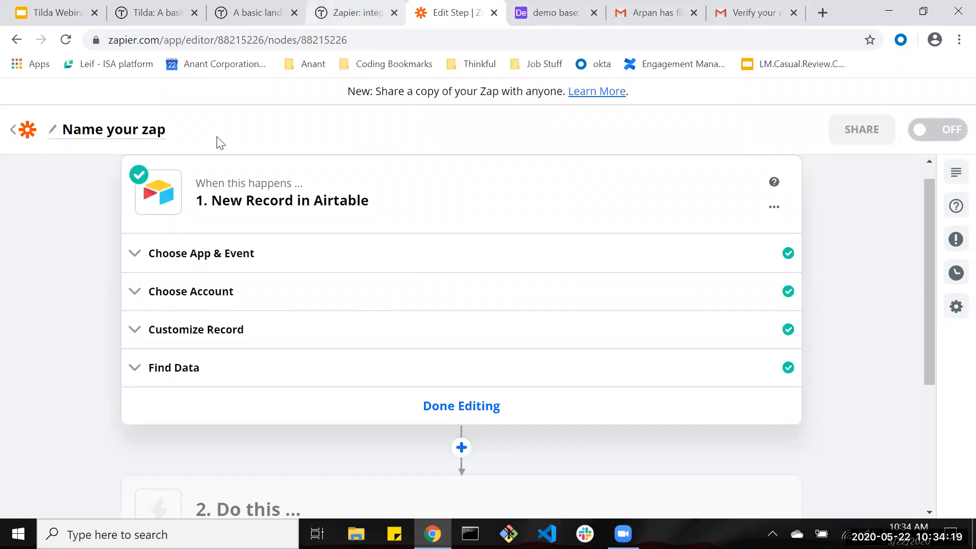
click(183, 259)
Add a new grid view (Grid 2) to the demo base table.
click(554, 12)
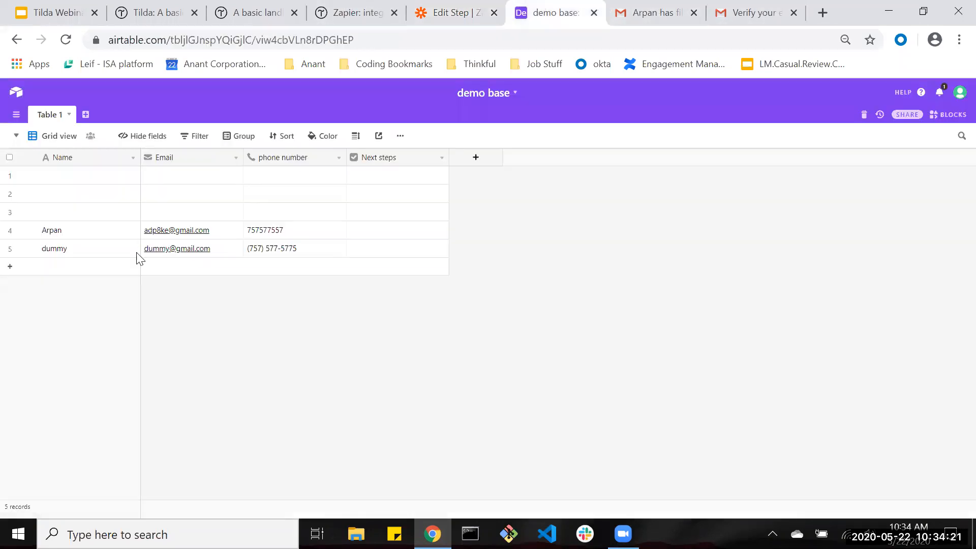
click(12, 141)
click(17, 135)
click(80, 222)
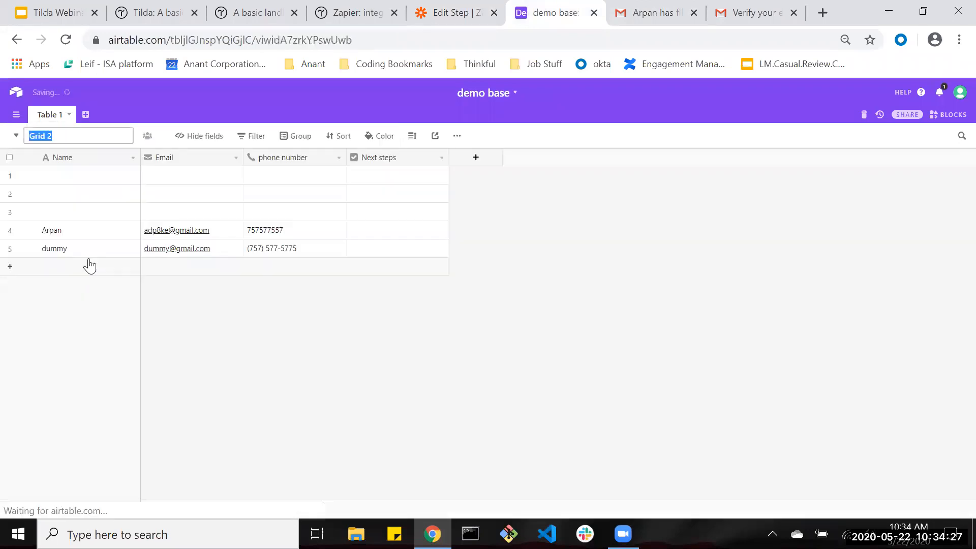
click(17, 136)
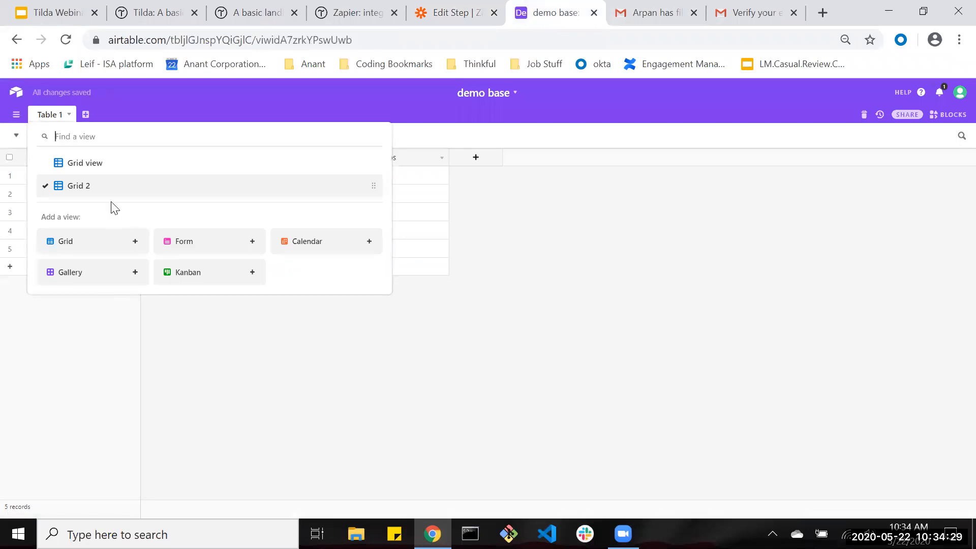
right_click(113, 185)
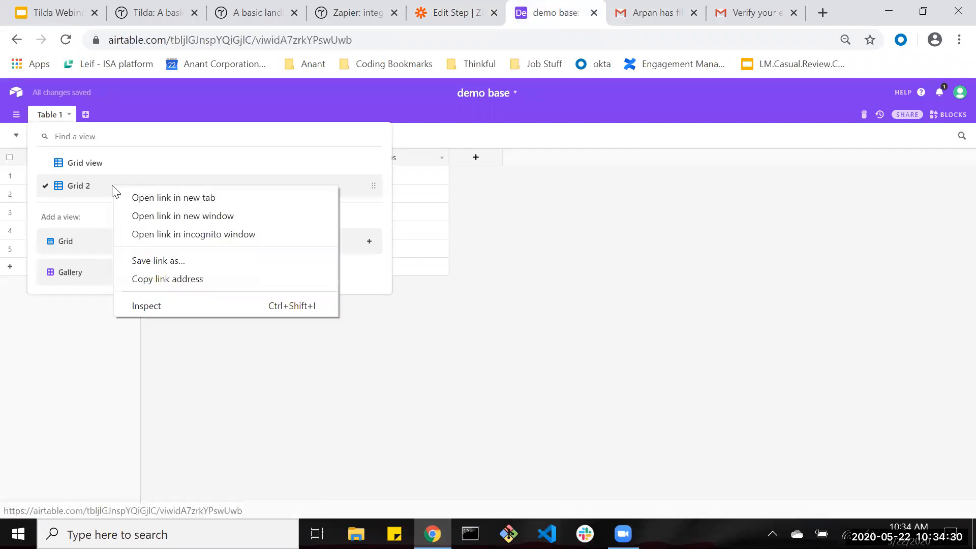
click(77, 190)
Rename the Grid 2 view to 'Next steps chosen'.
click(48, 136)
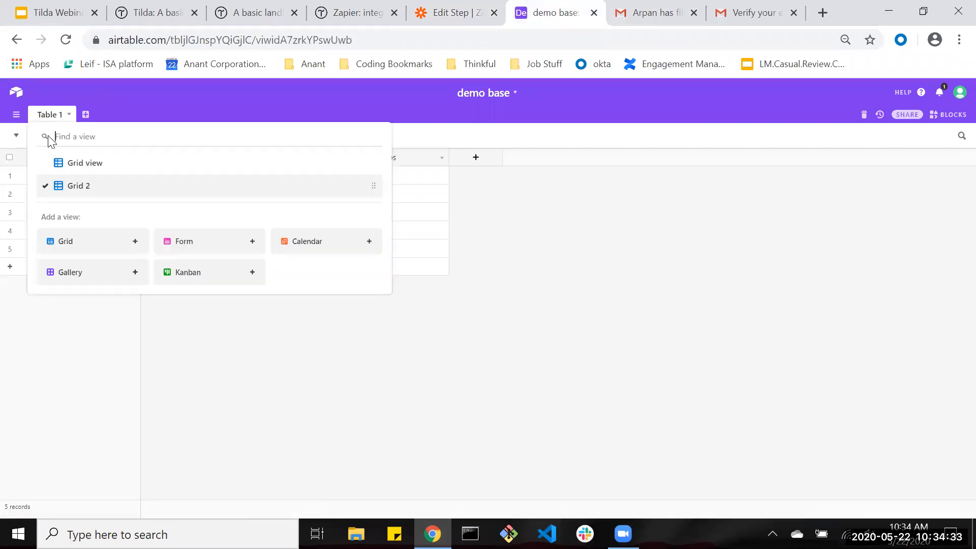
click(491, 248)
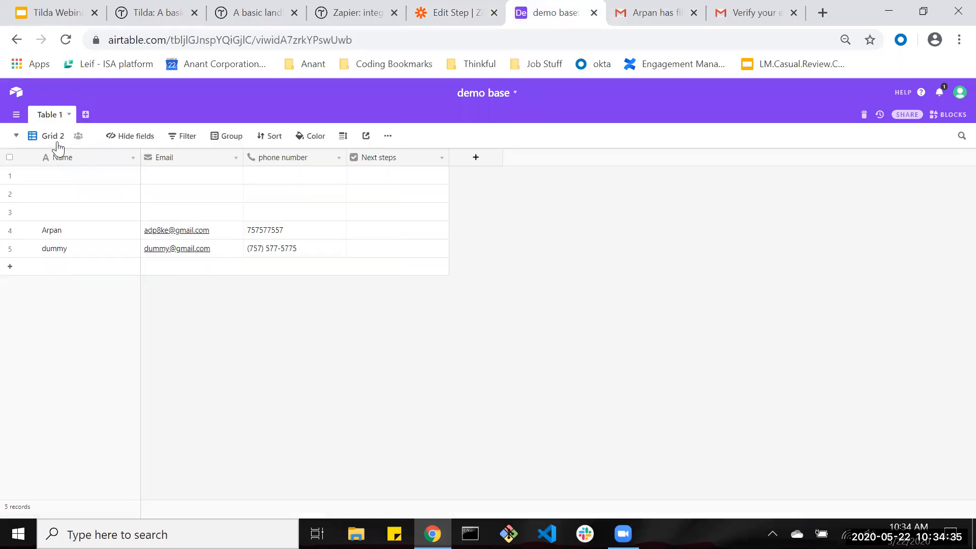
right_click(60, 139)
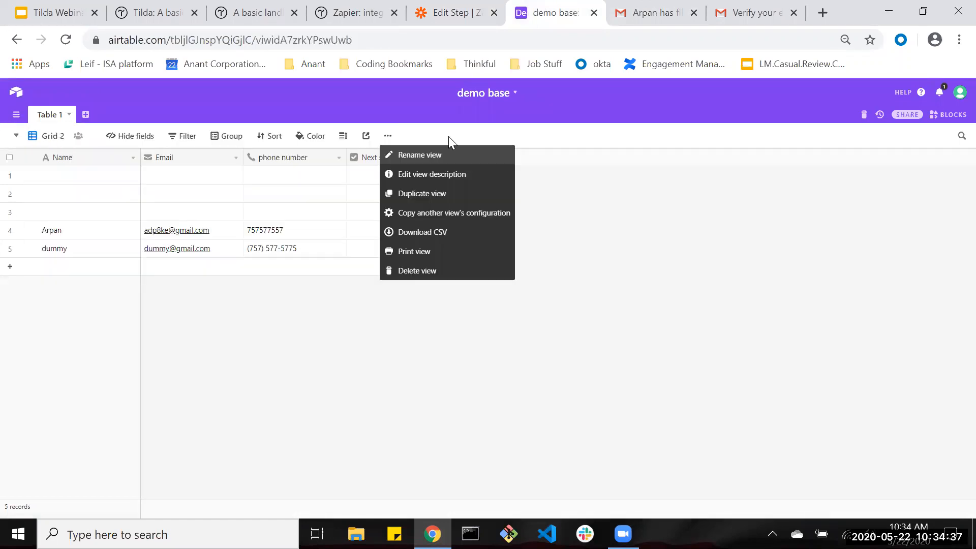
key(Return)
text(CHeck)
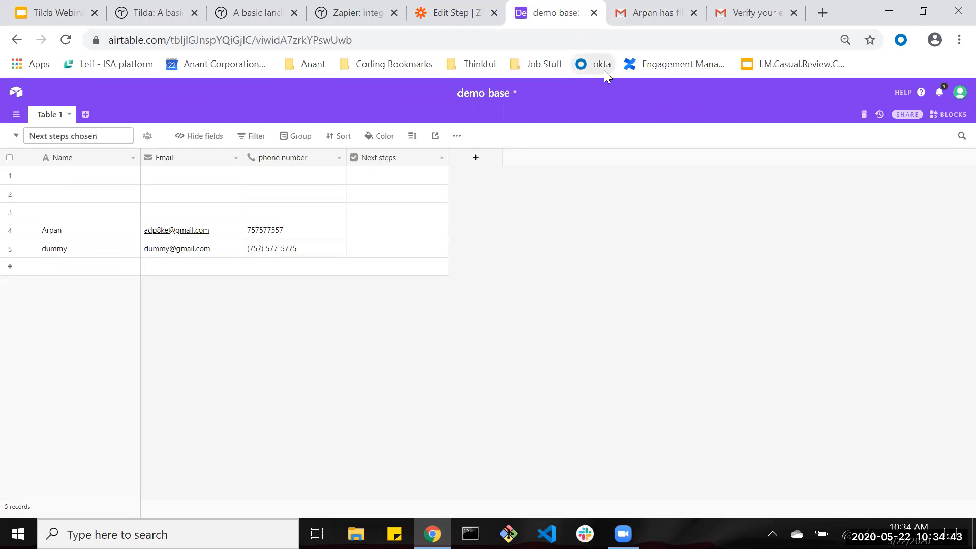
key(Return)
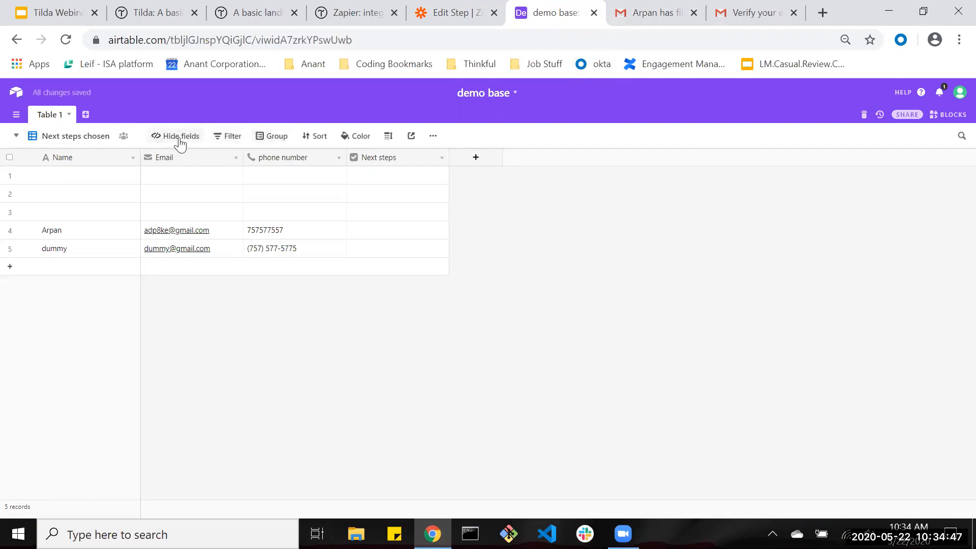
Hide the Email and phone number fields in this view.
click(180, 144)
click(162, 186)
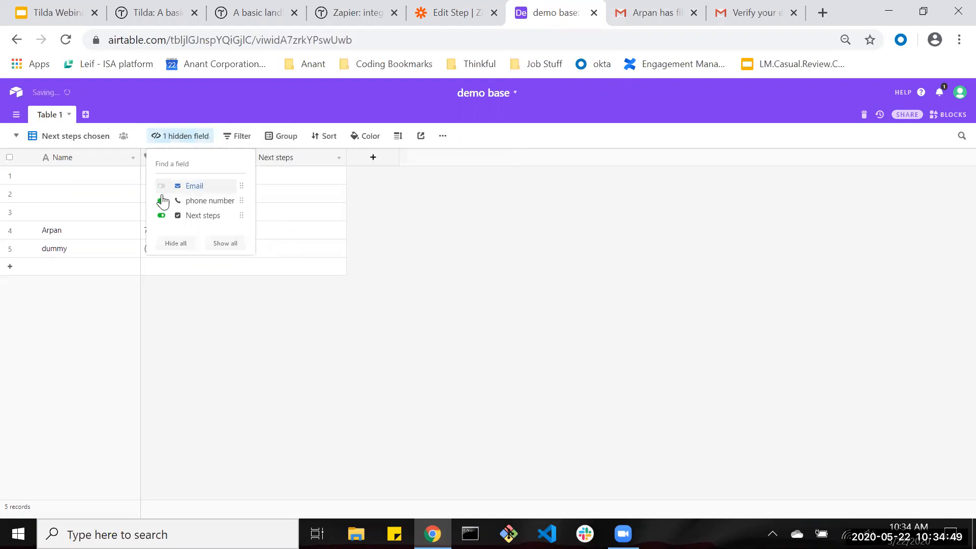
click(161, 201)
click(374, 247)
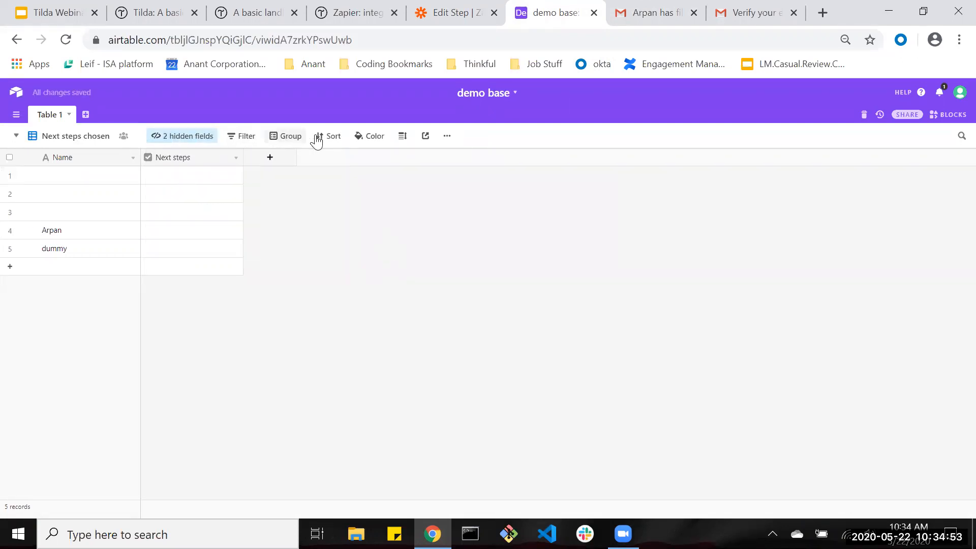
Look through the view's filter and grouping options without changing them.
click(247, 137)
click(247, 139)
click(286, 137)
click(345, 233)
click(277, 135)
click(242, 136)
click(303, 241)
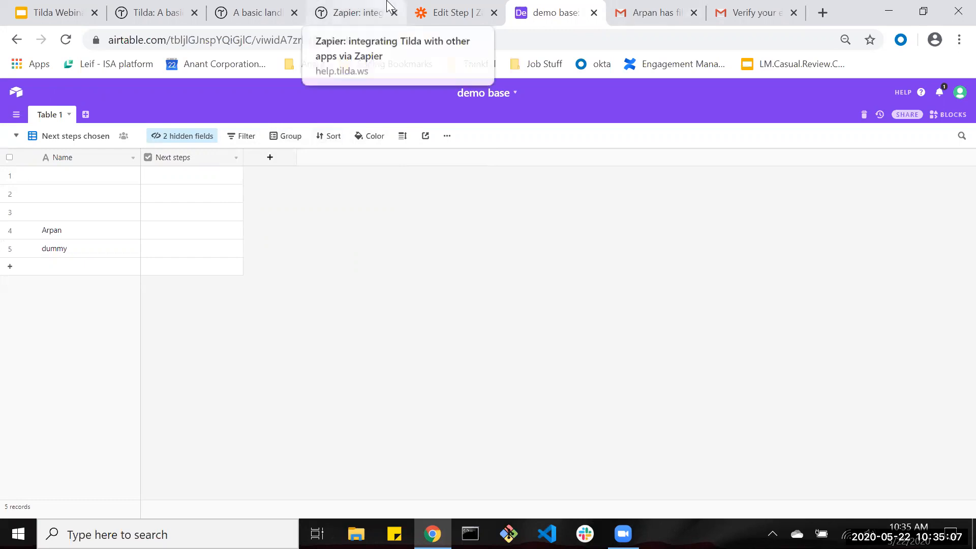
Change the Zapier trigger event to New Record in View with Base set to demo base.
click(449, 11)
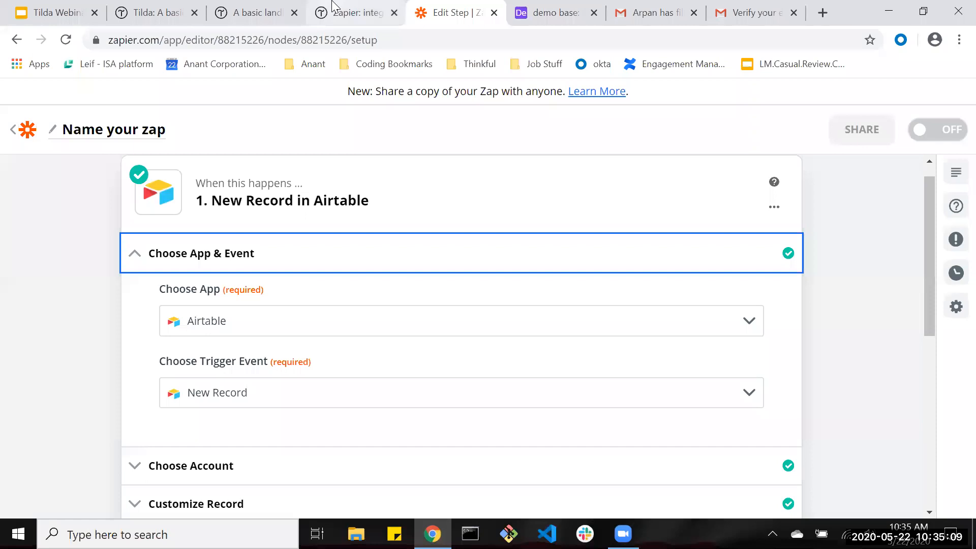
scroll(303, 380, down, 2)
click(241, 265)
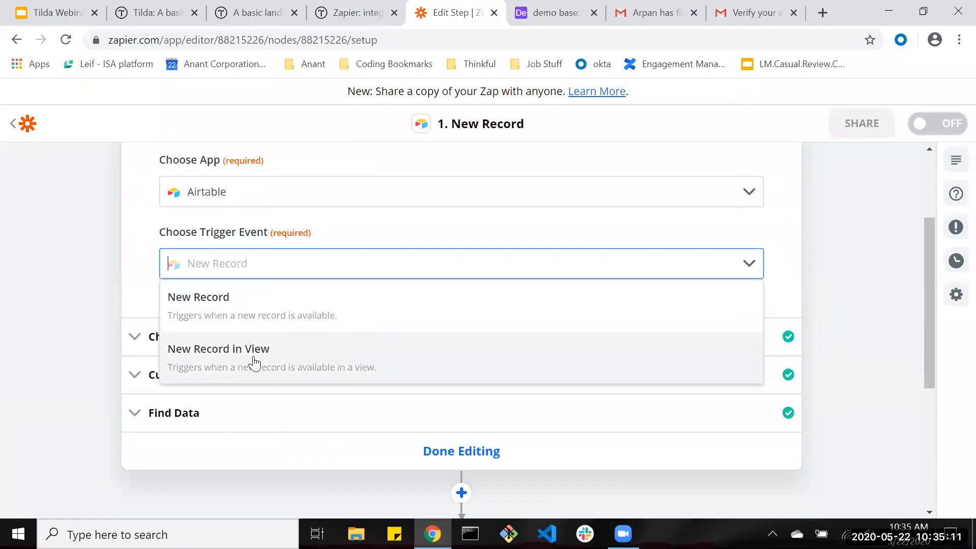
click(252, 356)
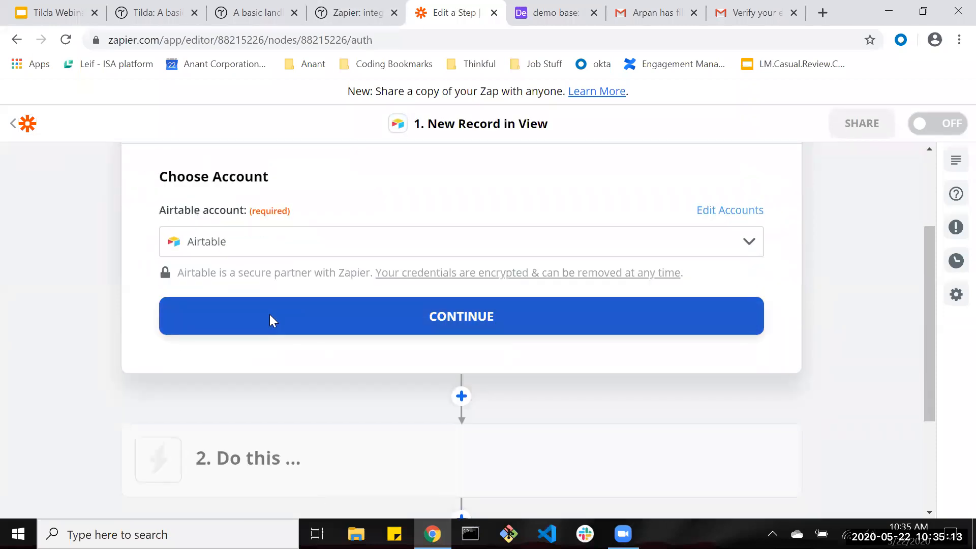
click(270, 319)
click(217, 271)
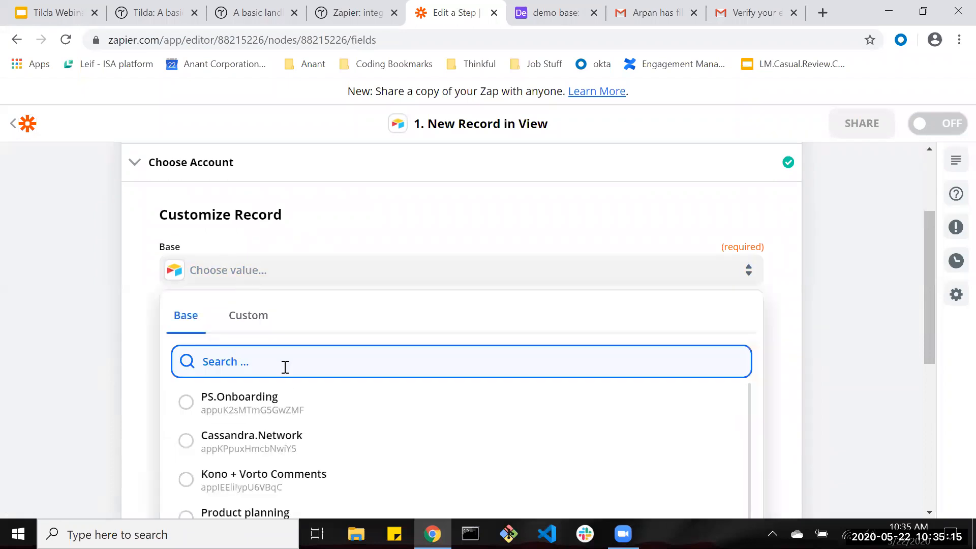
scroll(211, 392, down, 5)
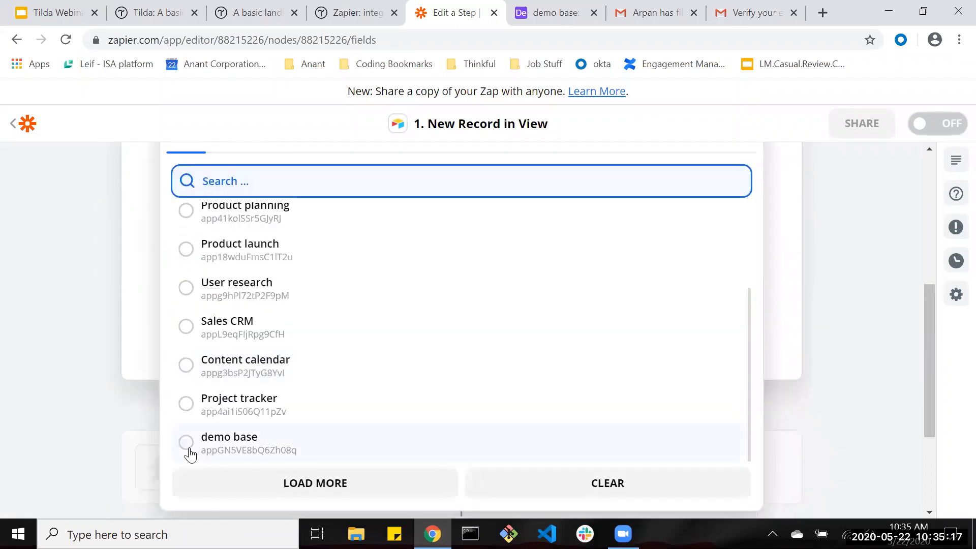
click(189, 443)
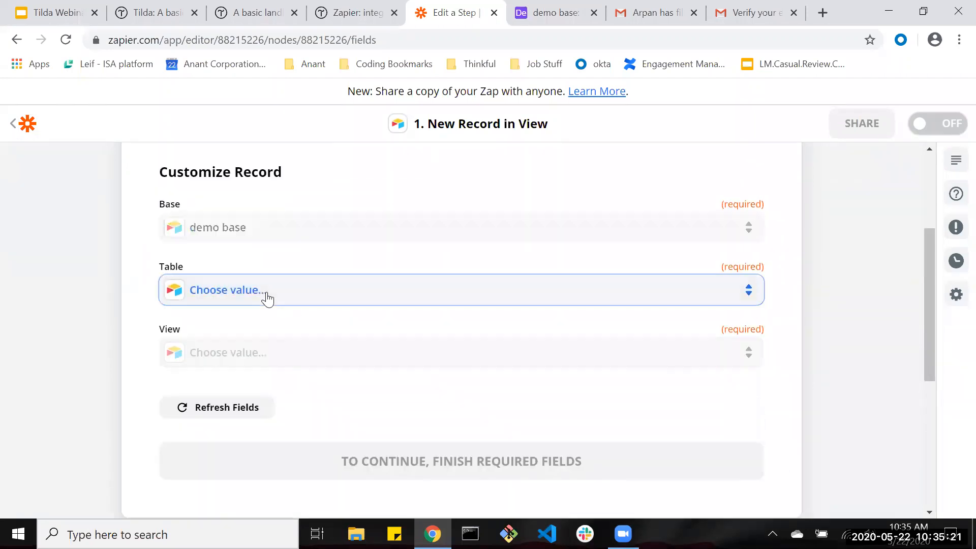
click(267, 297)
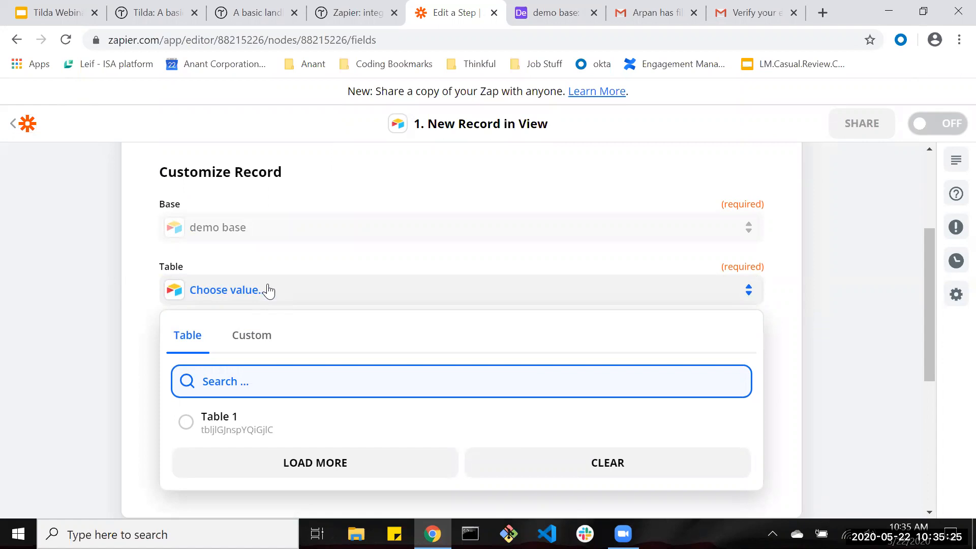
click(155, 251)
click(527, 8)
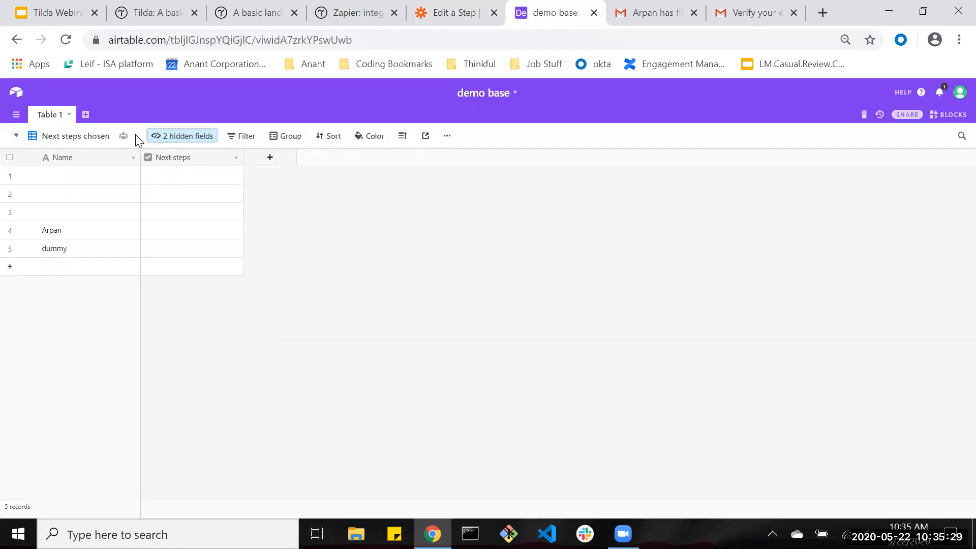
Unhide the Email, phone number and Next steps fields in the view.
click(188, 136)
click(161, 186)
click(161, 201)
click(162, 216)
Filter the view to records whose Next steps box is checked.
click(219, 136)
click(237, 184)
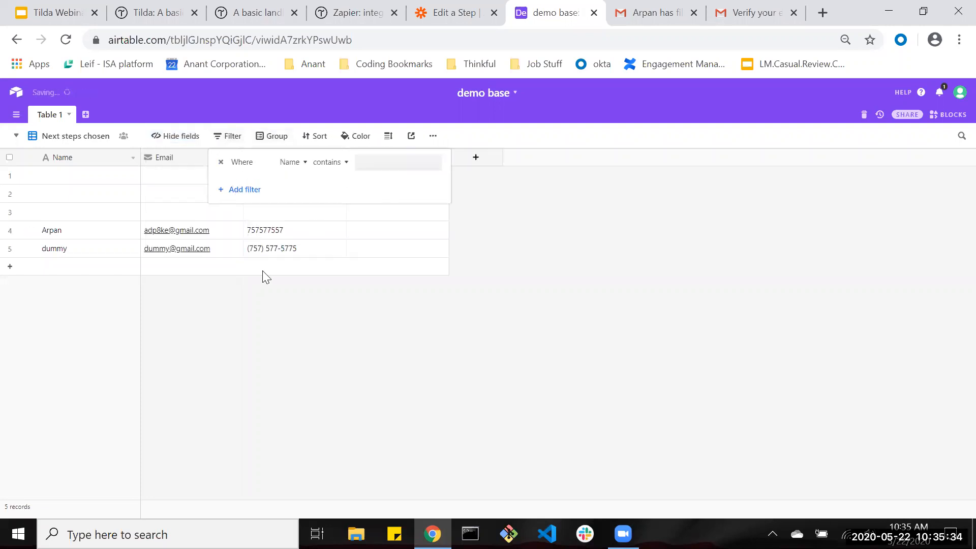
click(291, 164)
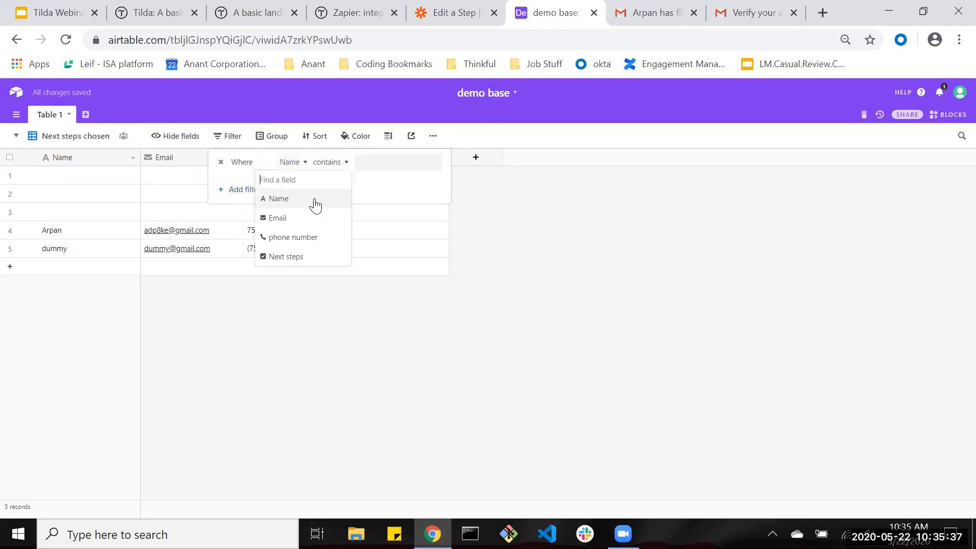
click(295, 257)
click(334, 161)
click(127, 212)
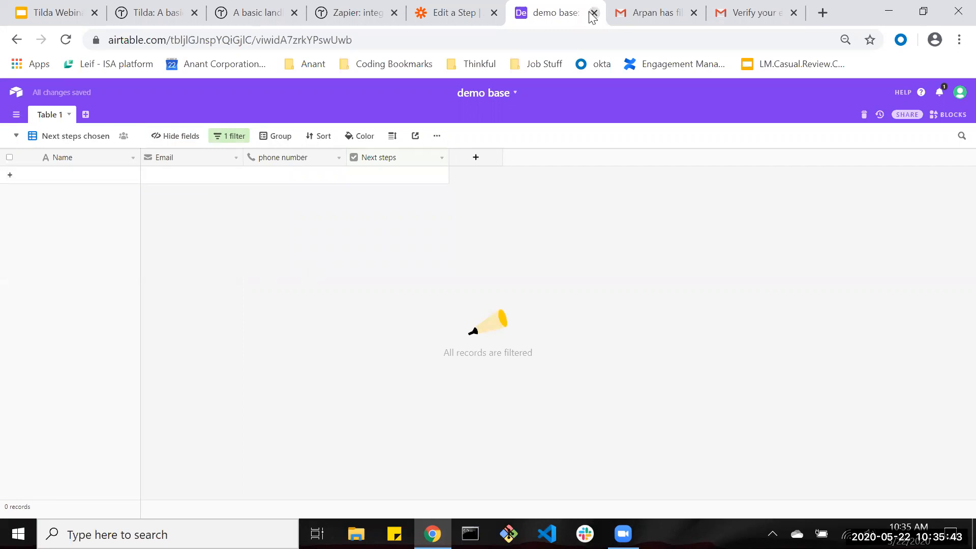
Confirm the trigger's app, event and Airtable account settings.
click(470, 6)
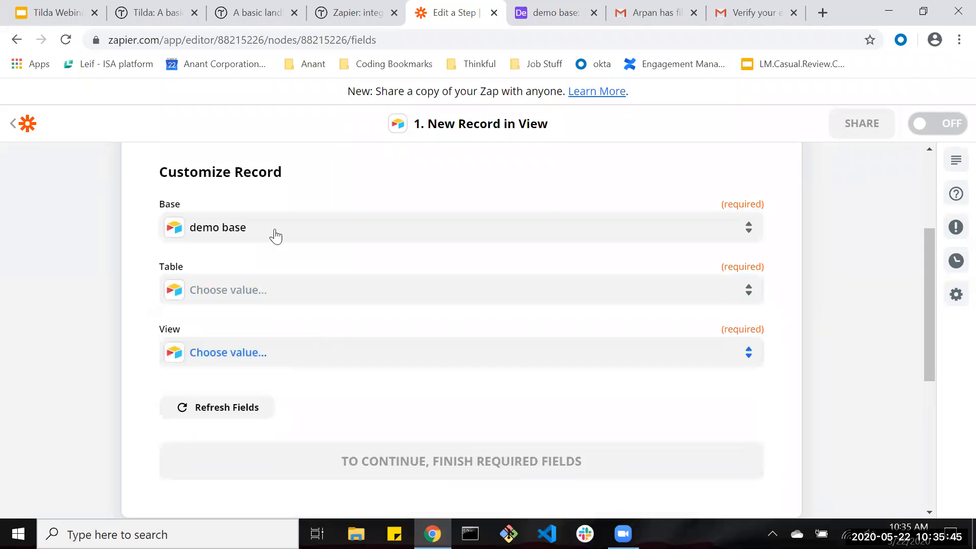
scroll(295, 244, up, 4)
click(300, 267)
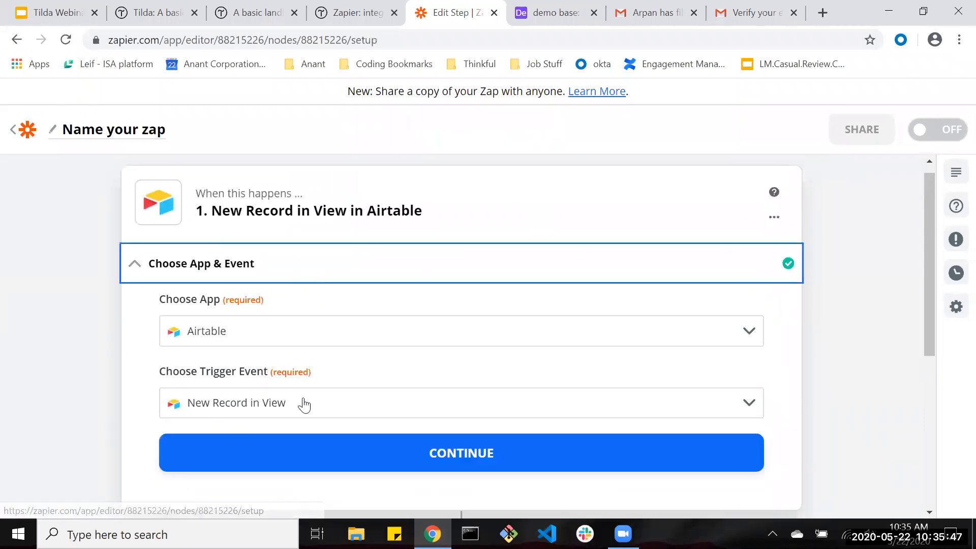
scroll(321, 356, down, 3)
click(342, 284)
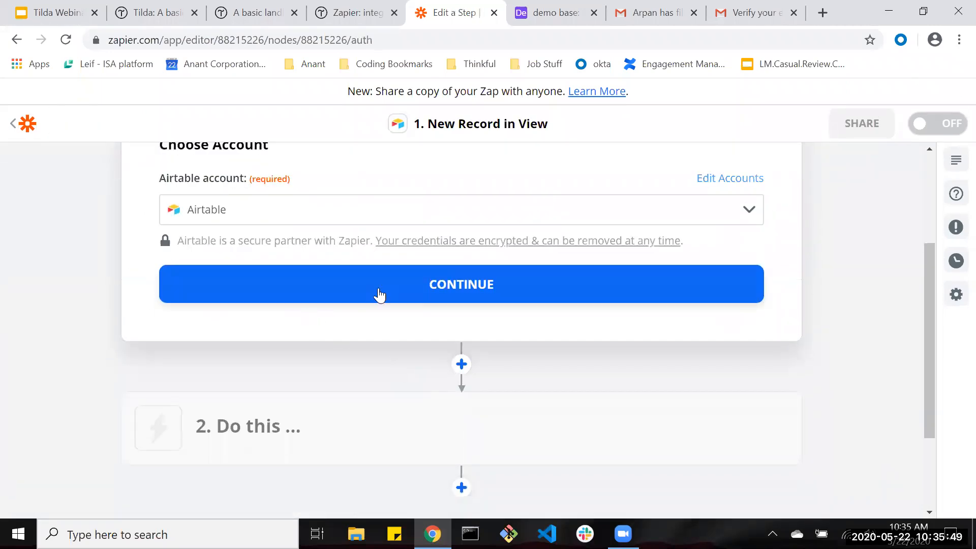
click(359, 299)
Point the trigger at Table 1 and the Next steps chosen view.
click(288, 256)
click(266, 403)
click(258, 335)
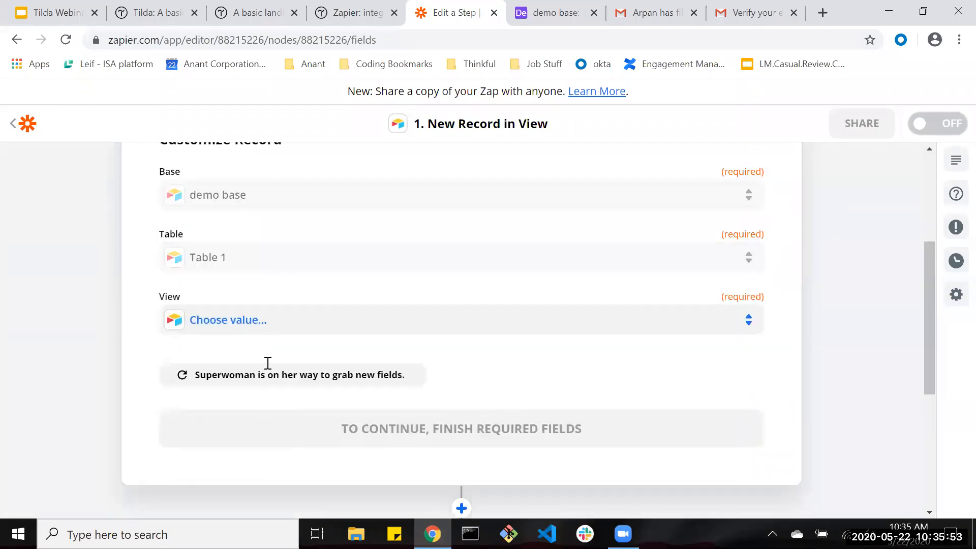
click(272, 441)
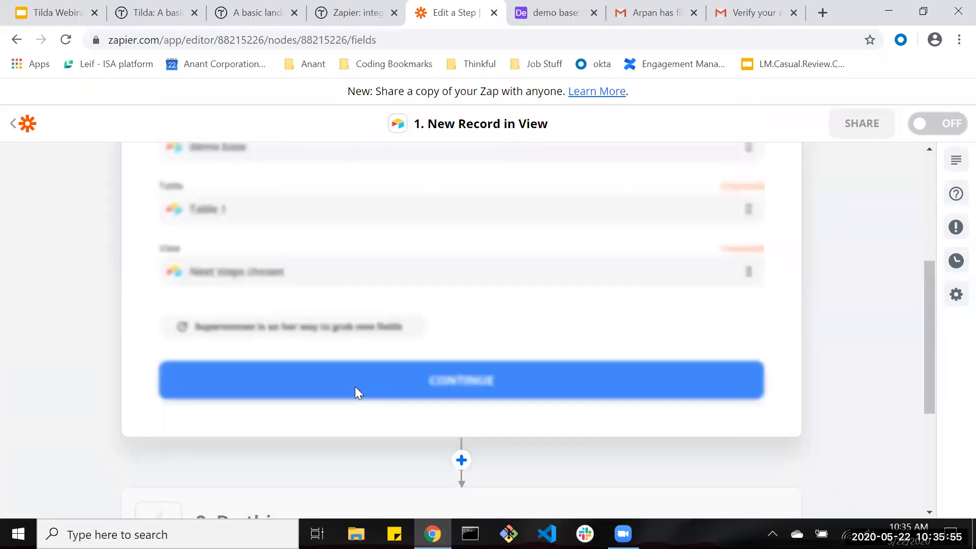
click(324, 384)
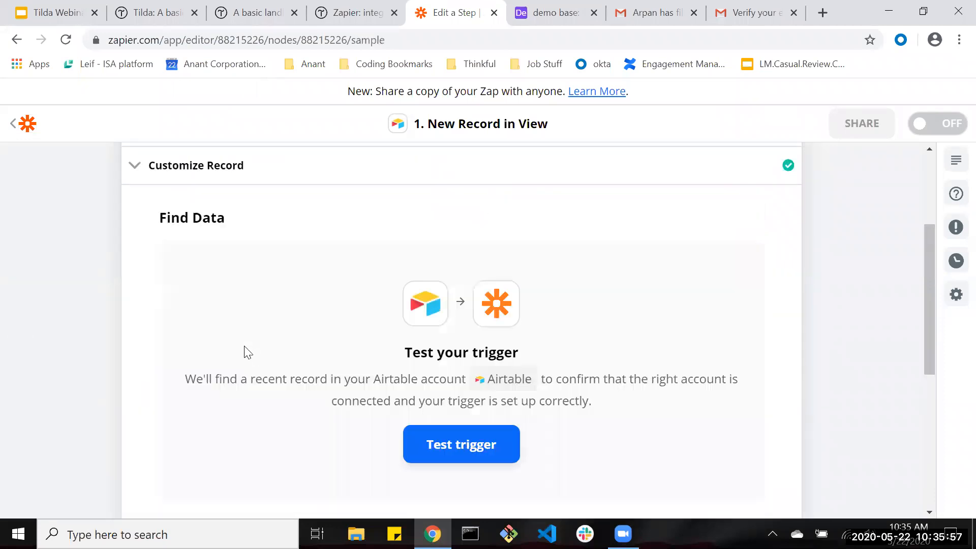
Check the Tilda submission and Airtable view, then run the Airtable trigger test.
click(553, 15)
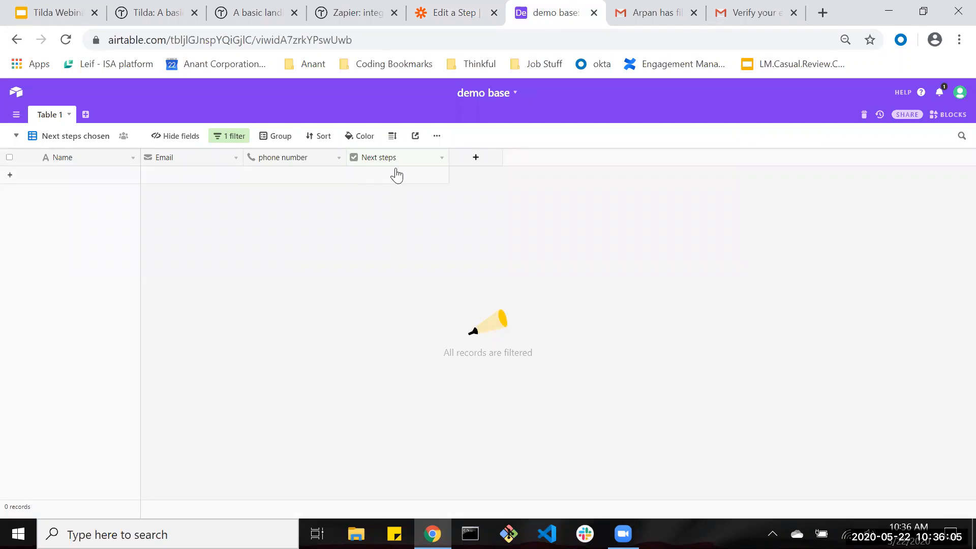
click(257, 12)
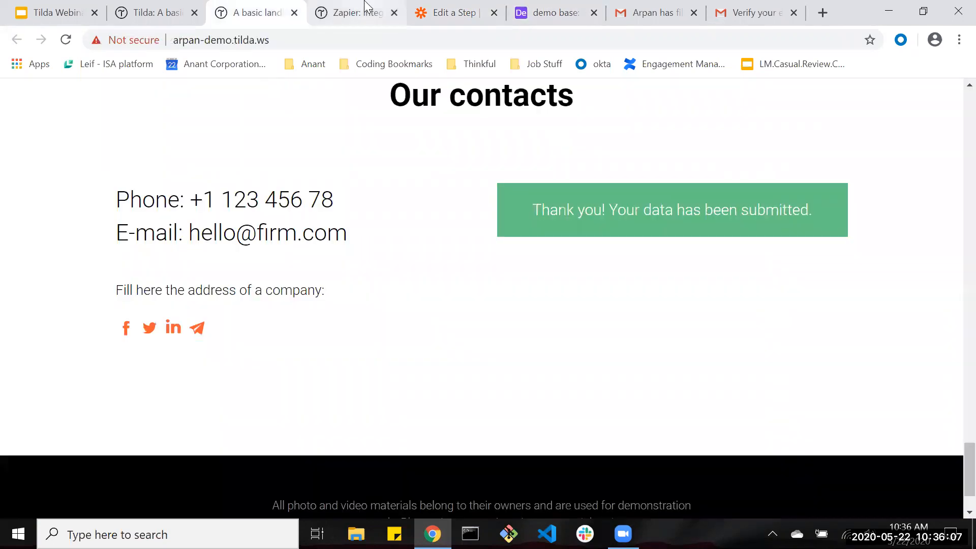
click(538, 7)
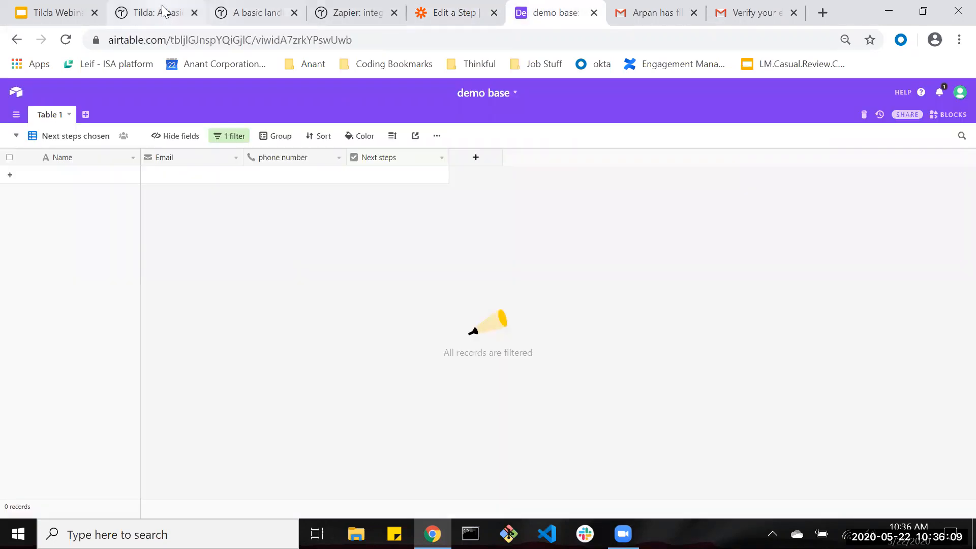
click(257, 11)
click(341, 7)
click(447, 13)
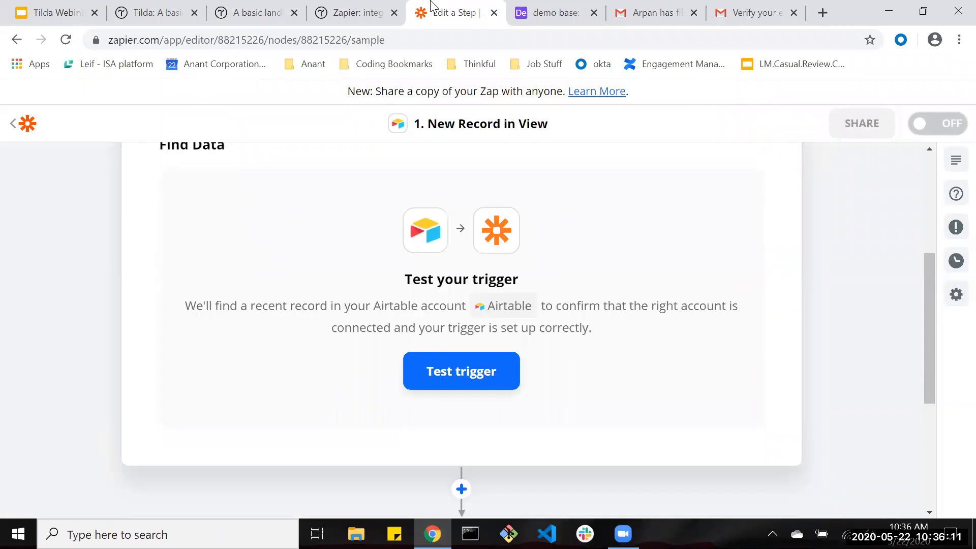
click(474, 367)
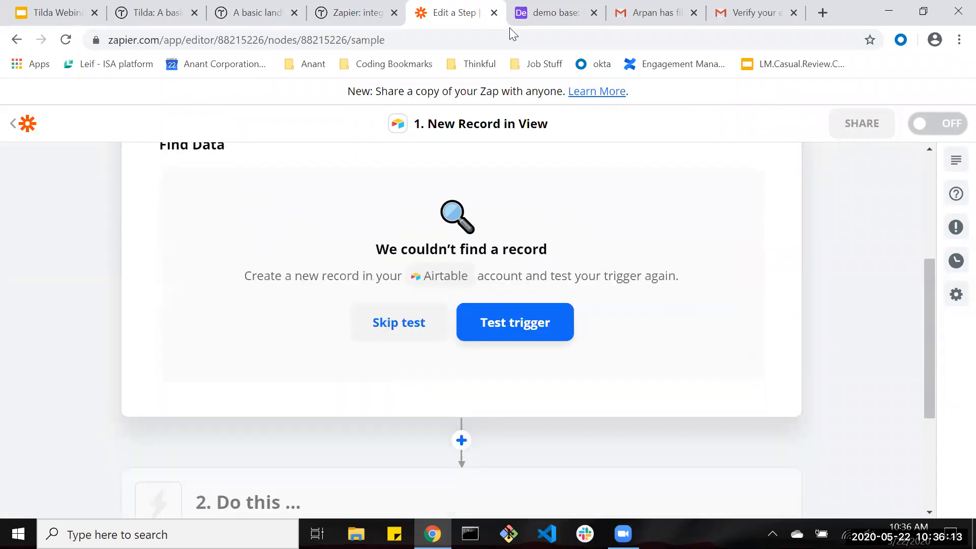
Tick Next steps on the lead's Airtable row and open the Next steps chosen view.
click(596, 4)
click(16, 135)
click(59, 162)
click(395, 238)
click(397, 232)
click(17, 136)
click(56, 185)
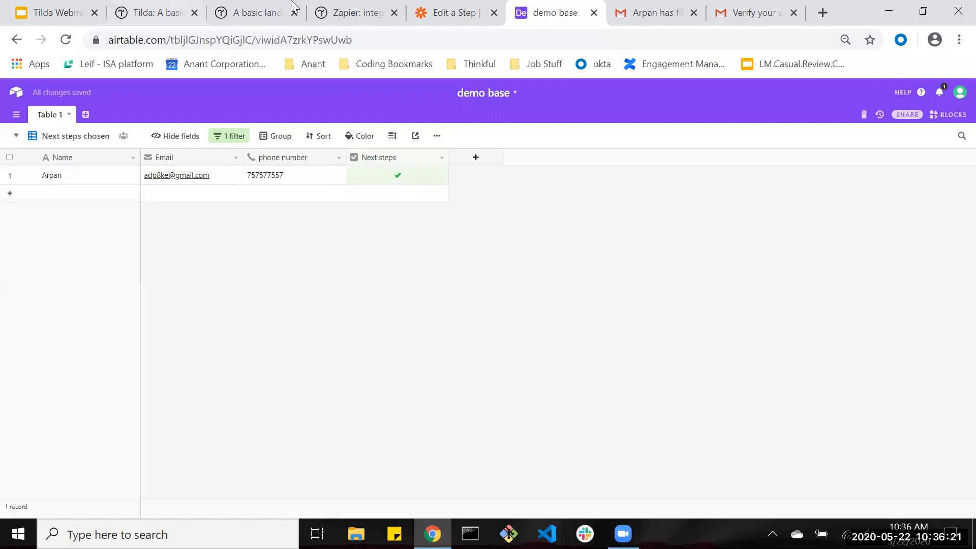
Rerun the trigger test and continue with the found record.
click(447, 13)
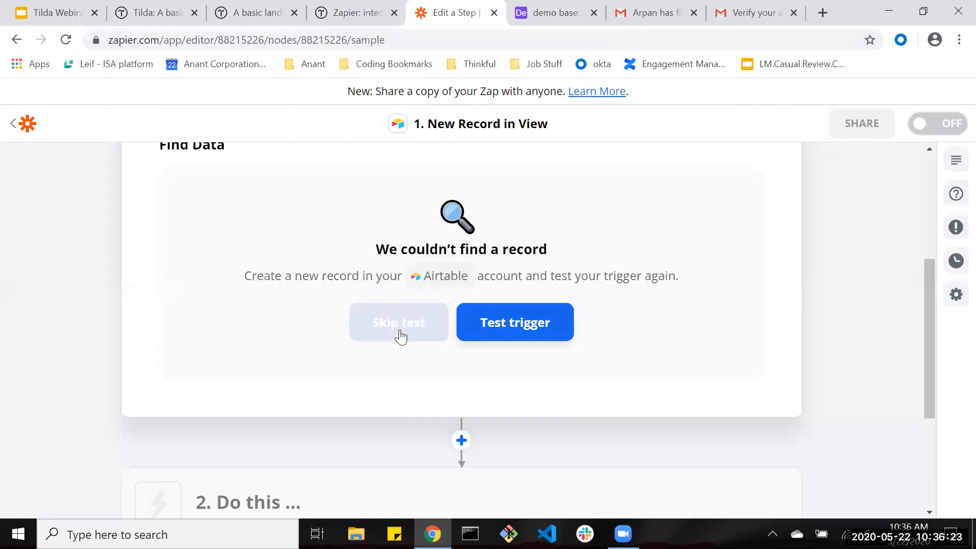
click(525, 333)
scroll(442, 346, down, 3)
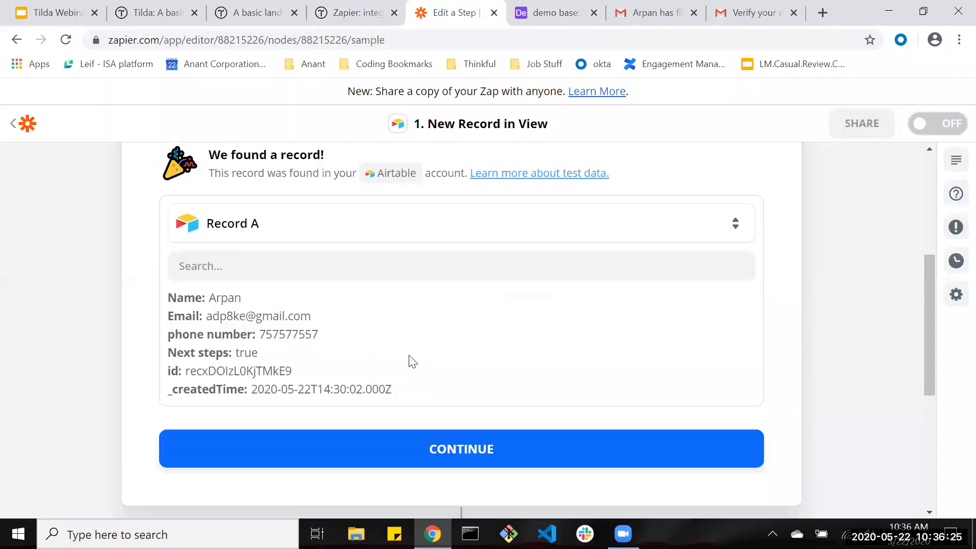
click(462, 427)
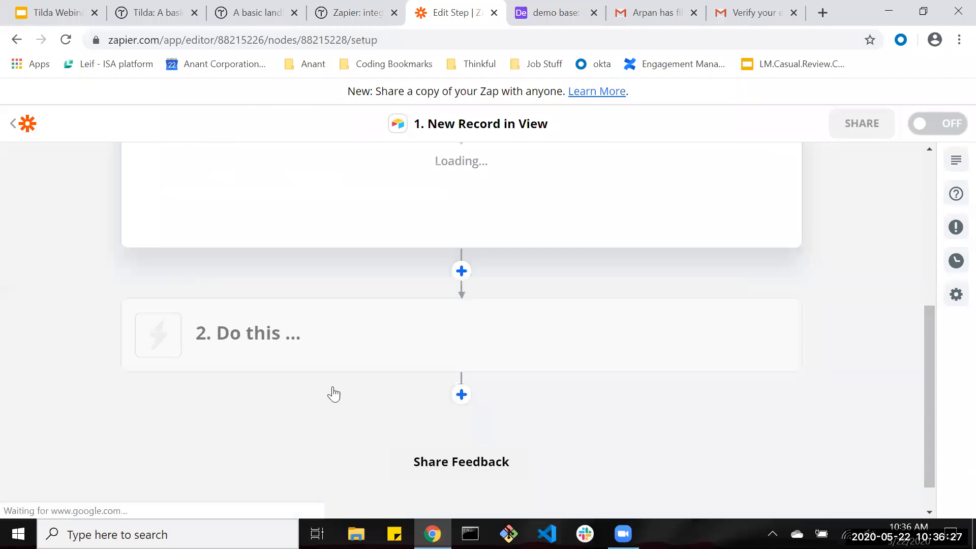
Set the action to Gmail's Send Email using the connected Gmail account.
click(257, 291)
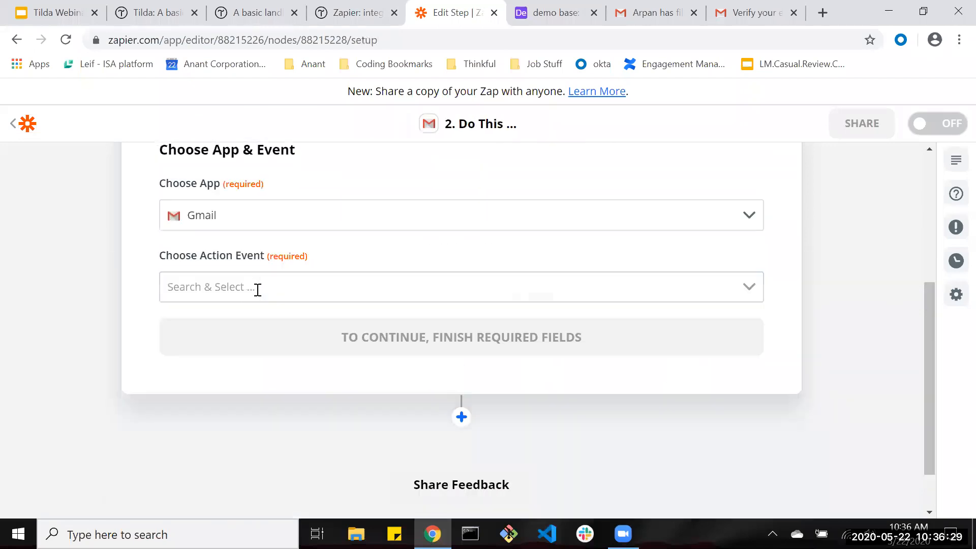
click(248, 300)
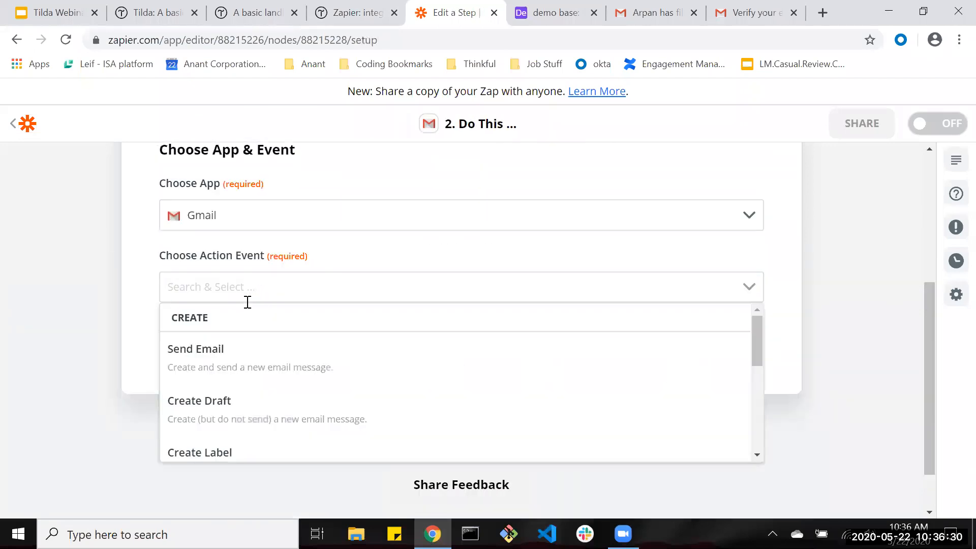
click(224, 350)
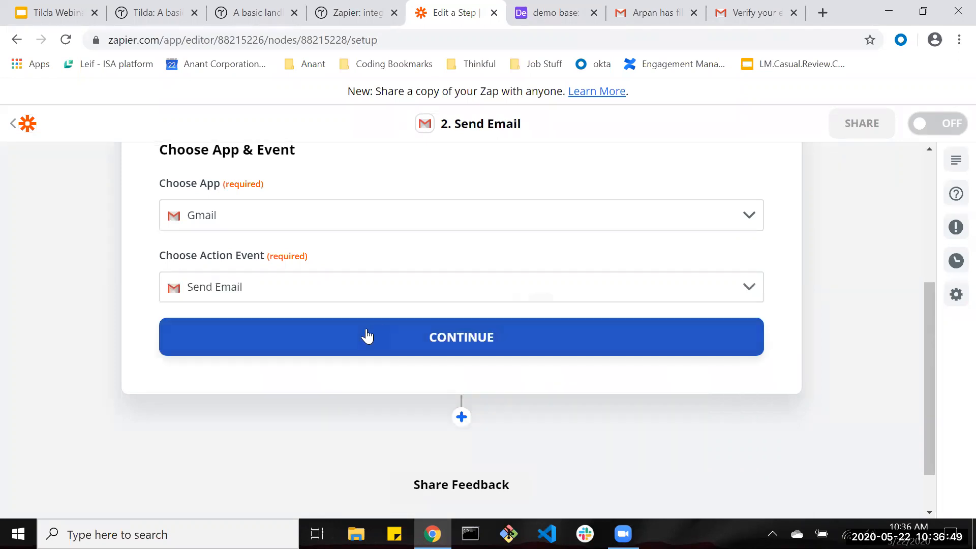
click(366, 334)
click(294, 258)
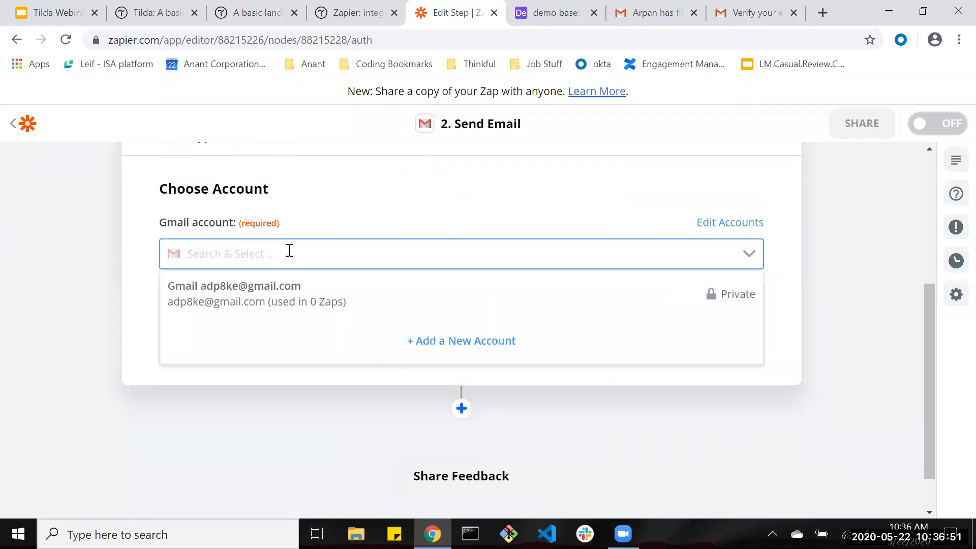
click(277, 294)
click(349, 341)
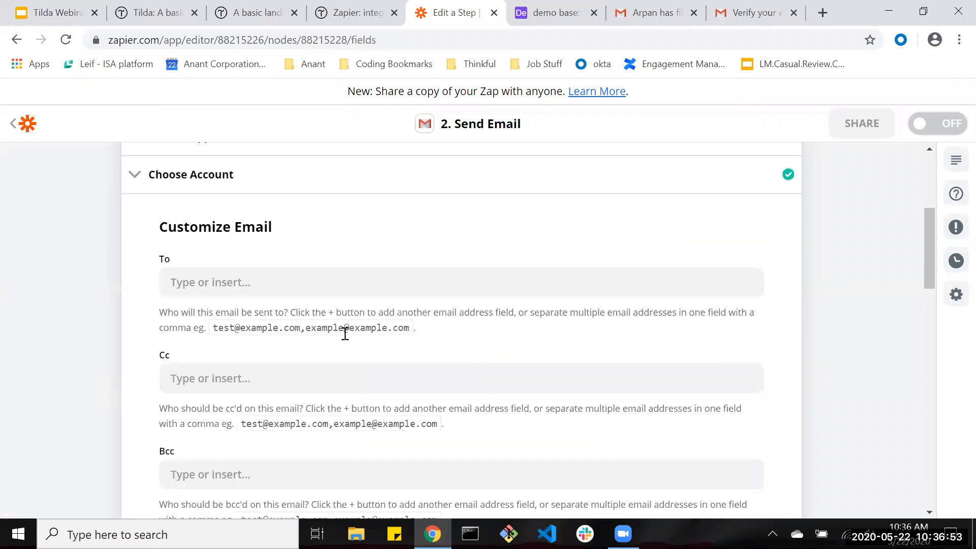
Address the email To the record's Email field and add a Cc address.
click(271, 282)
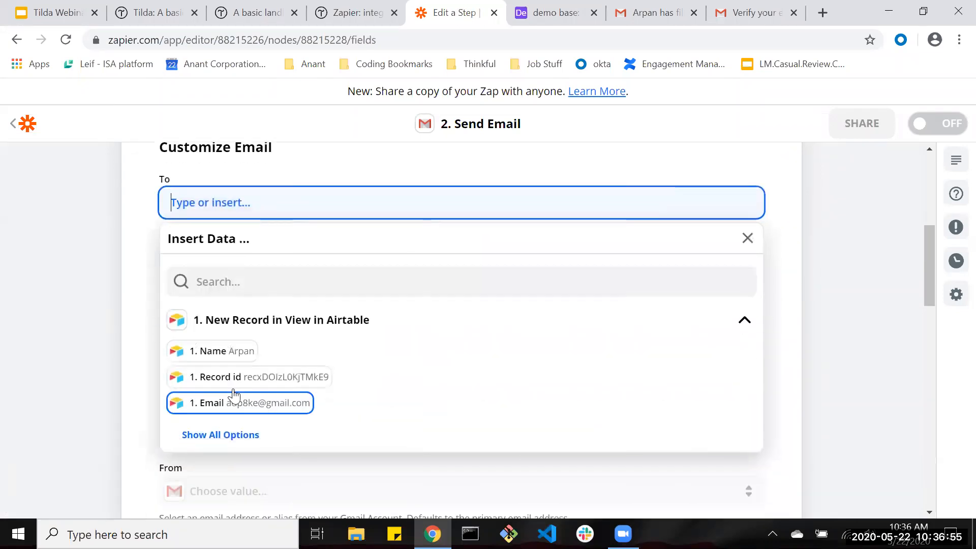
click(228, 411)
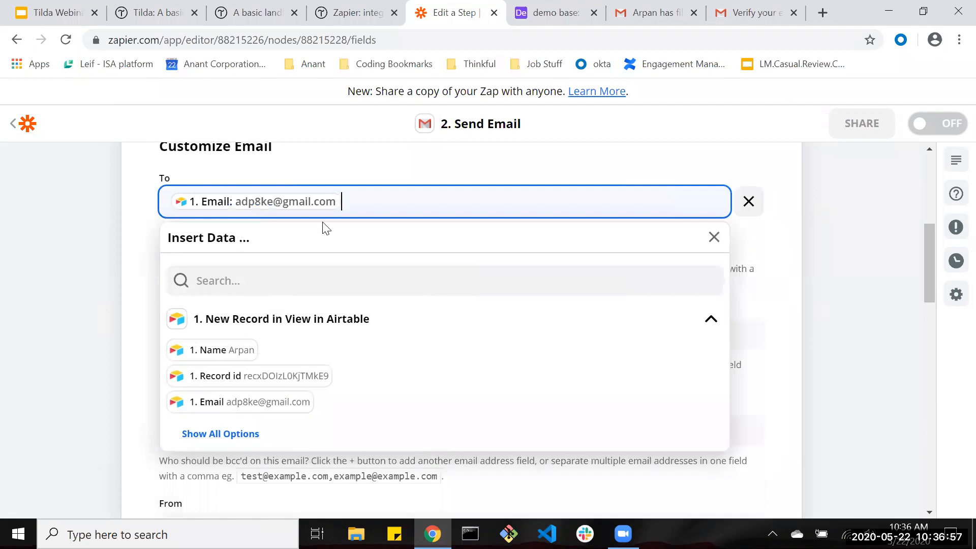
click(153, 256)
scroll(196, 284, down, 2)
scroll(198, 290, down, 1)
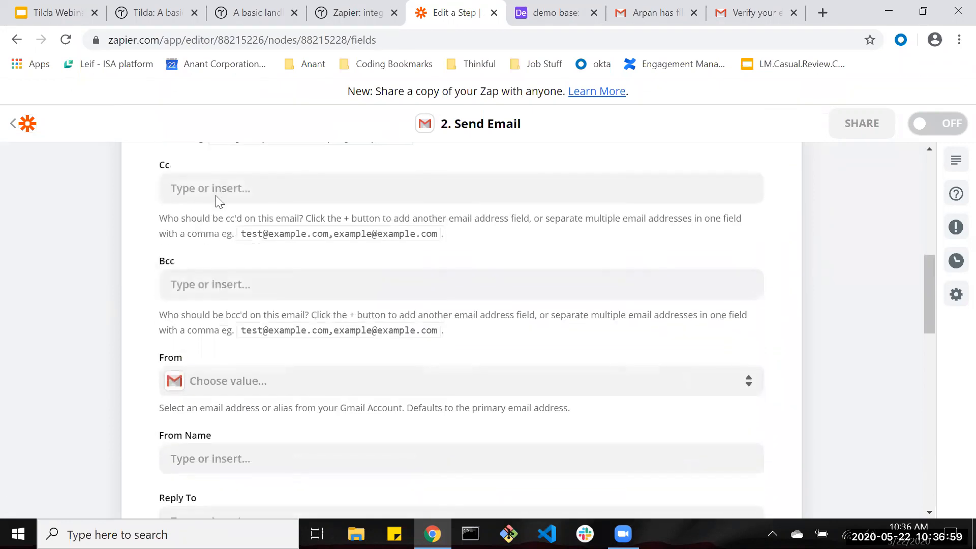
click(219, 195)
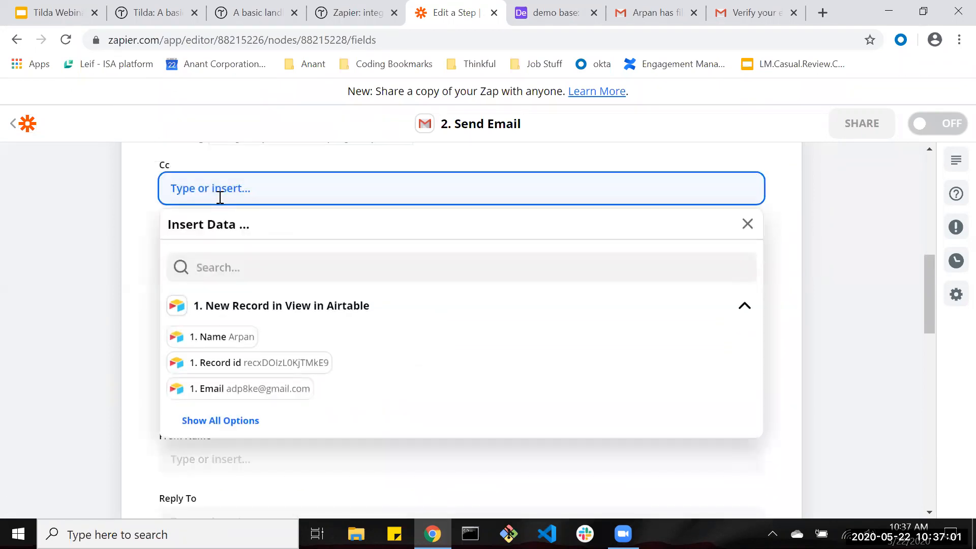
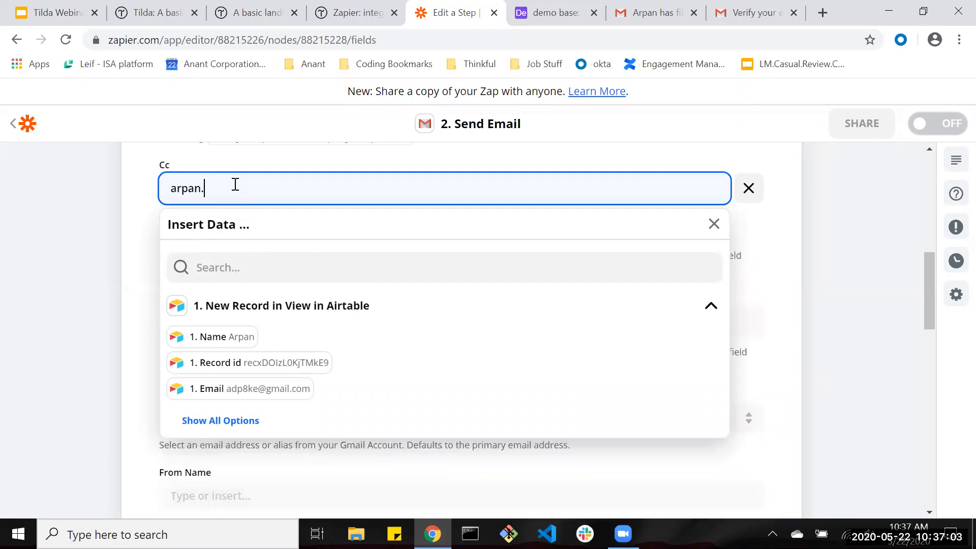
click(191, 163)
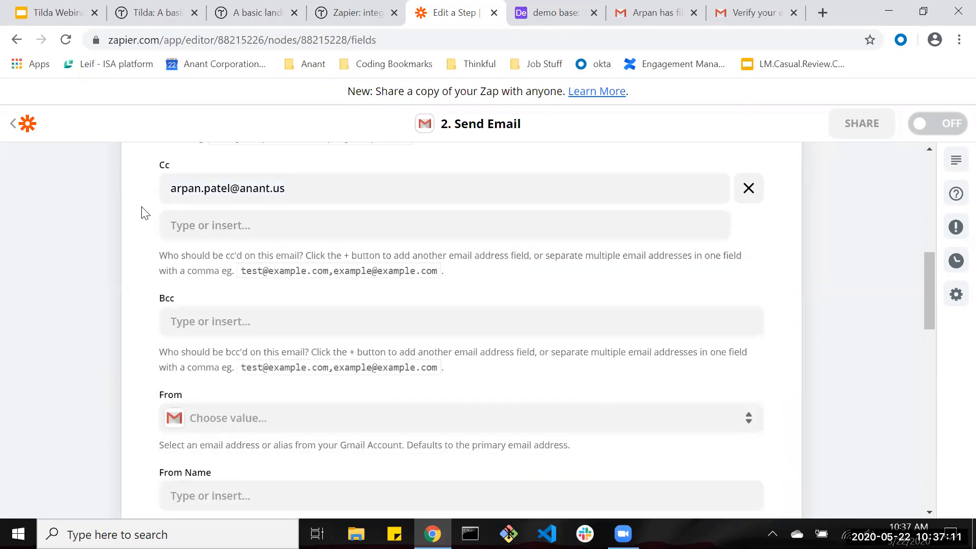
Set the subject line to 'Please select a Date to chat'.
scroll(203, 218, down, 3)
click(228, 224)
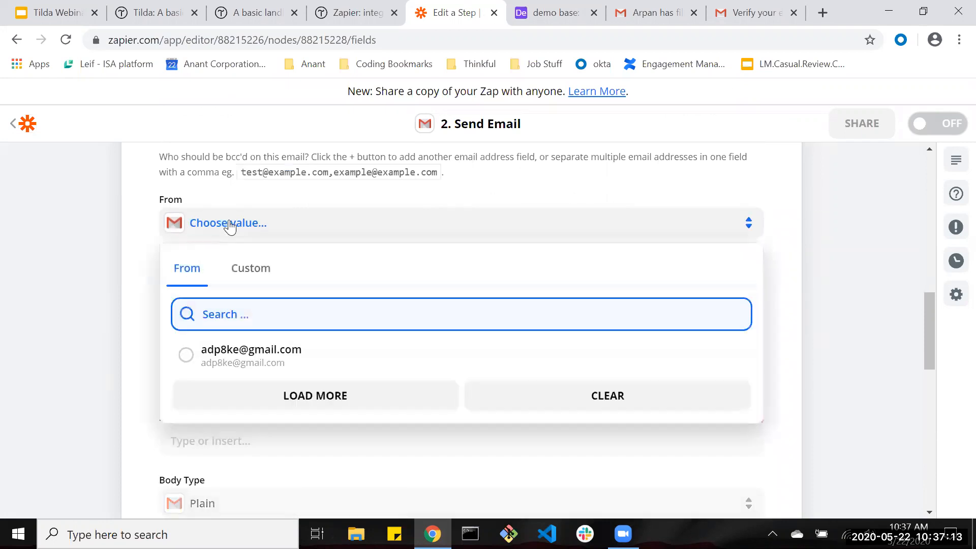
click(222, 226)
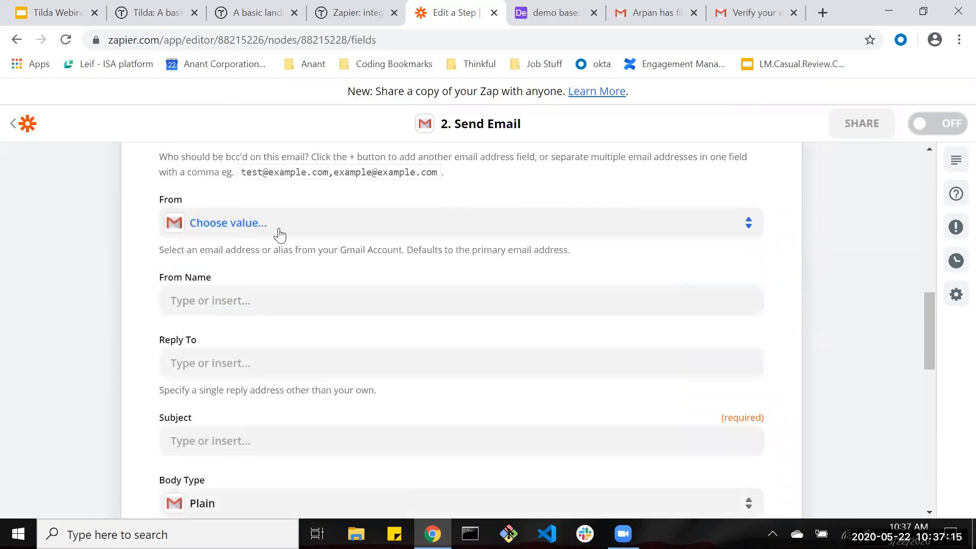
scroll(153, 325, down, 3)
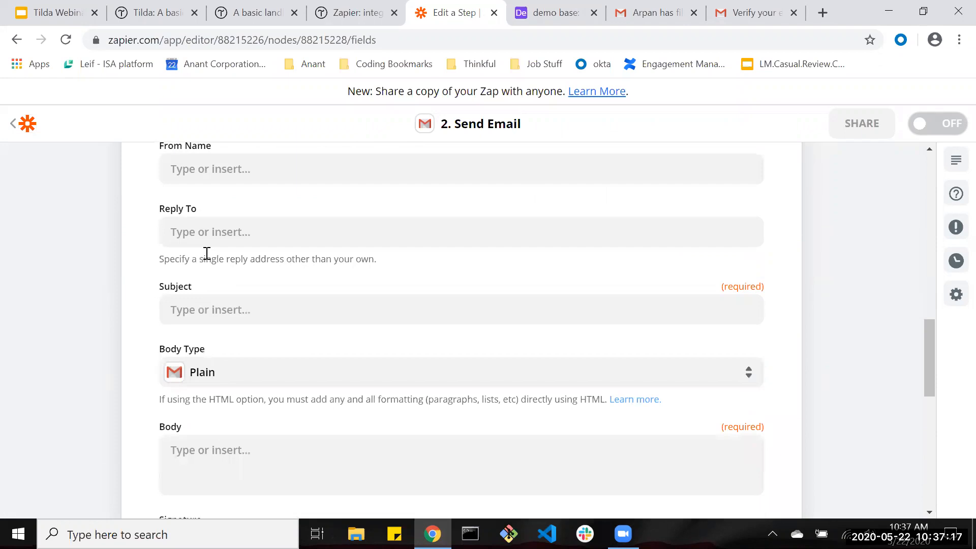
scroll(207, 254, down, 1)
click(352, 287)
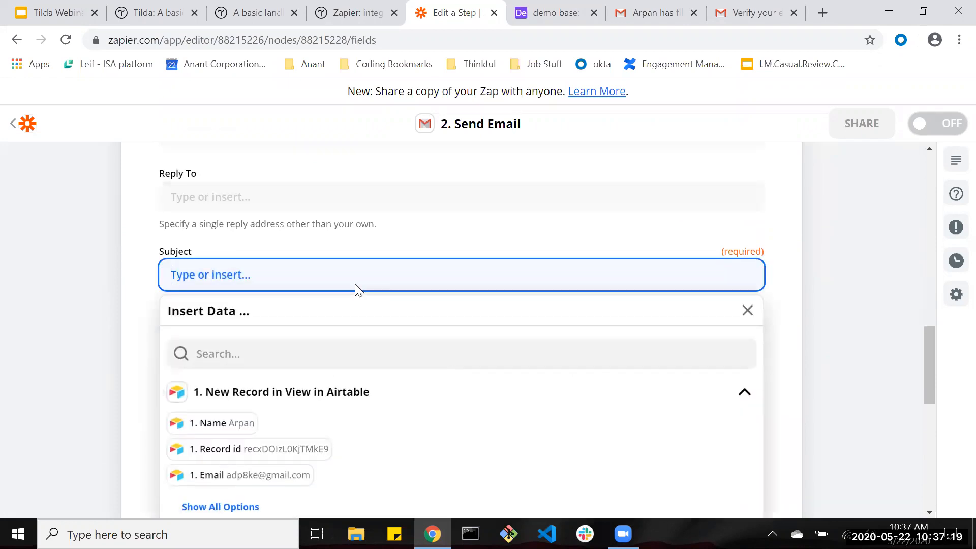
text(Please )
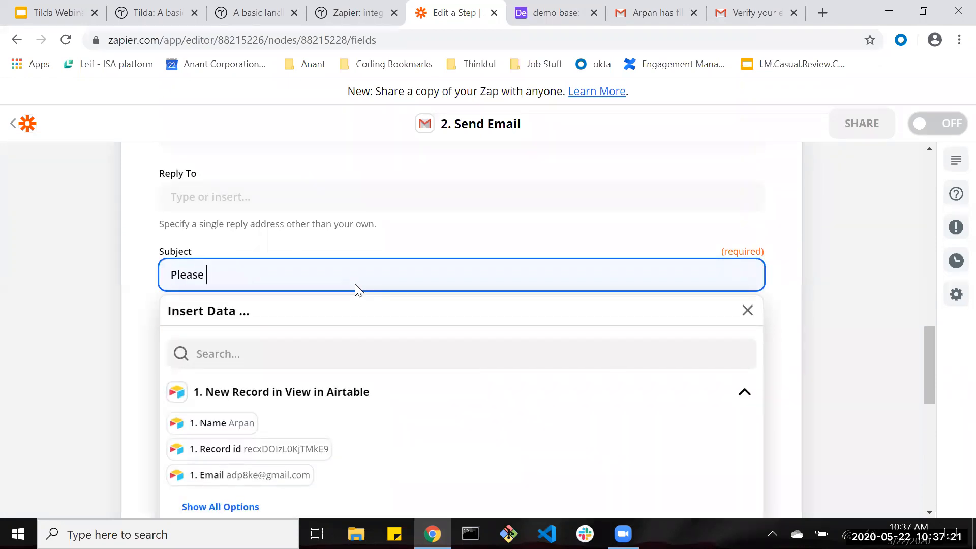
text(sel)
text(elect)
key(BackSpace)
key(BackSpace)
key(BackSpace)
text(t a Date to chat)
Write the body: greet the lead by Name and ask them to pick a time via Calendly.
click(128, 306)
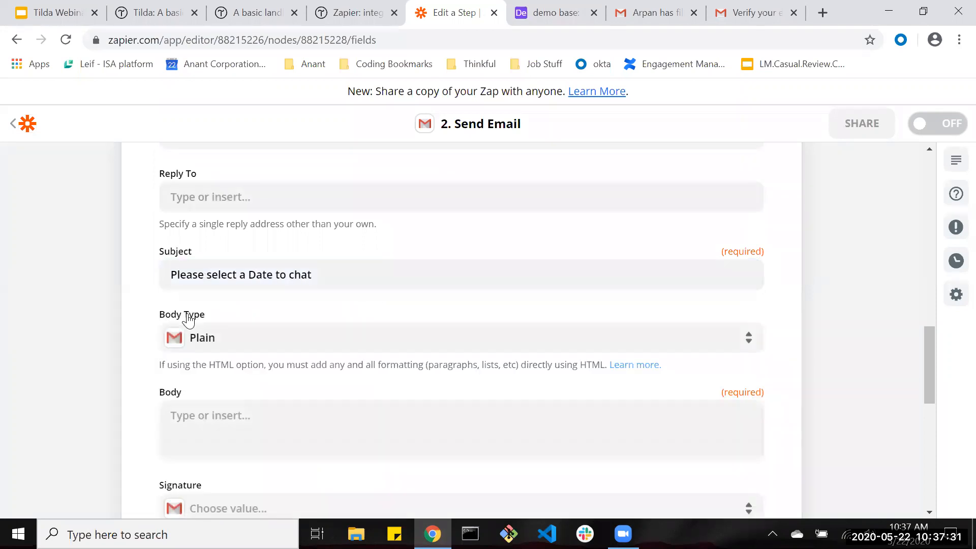
scroll(184, 318, down, 3)
click(422, 319)
text(Hello)
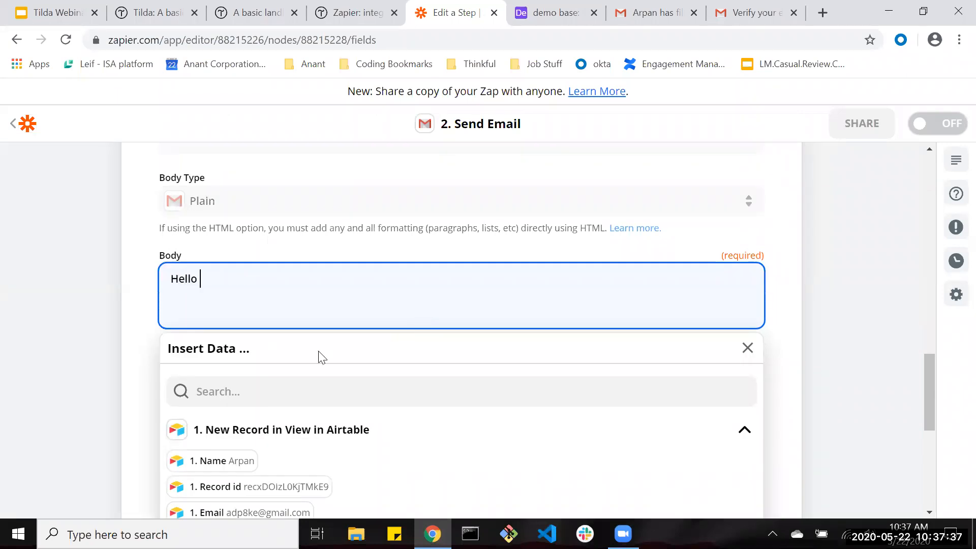
click(211, 461)
key(BackSpace)
text(,)
key(Return)
key(Return)
text(Thank you for reaching ot)
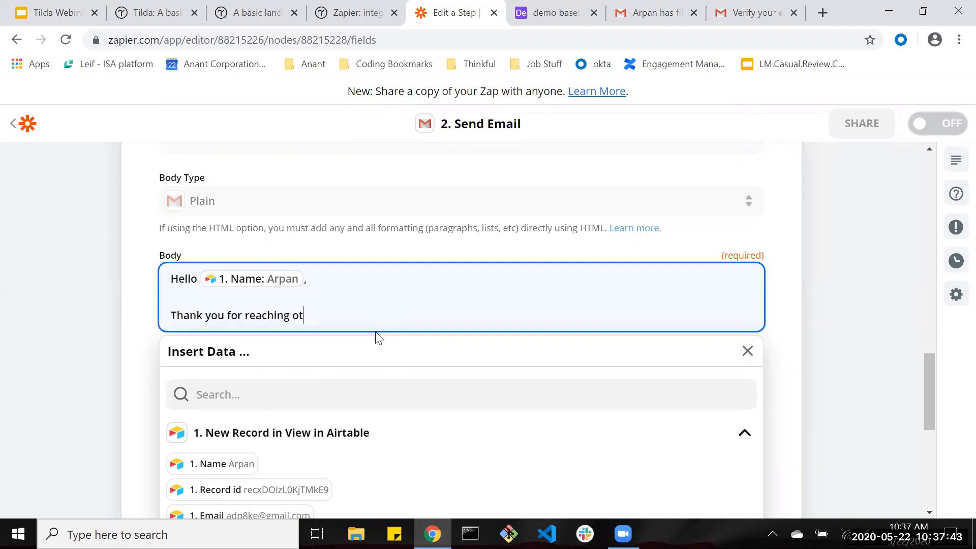
key(BackSpace)
key(BackSpace)
key(BackSpace)
text(Please fill out this calandly link: ....)
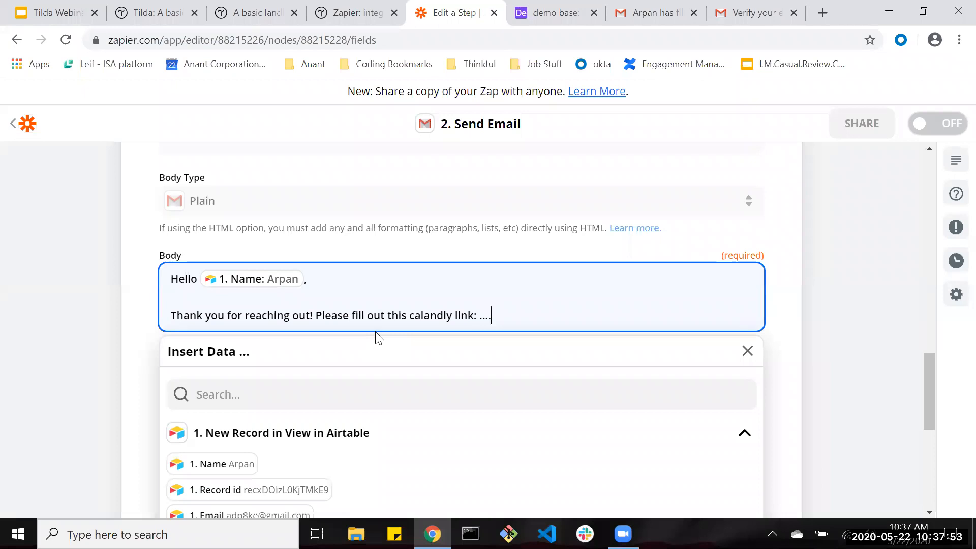
text(ick a time to chat with whoever)
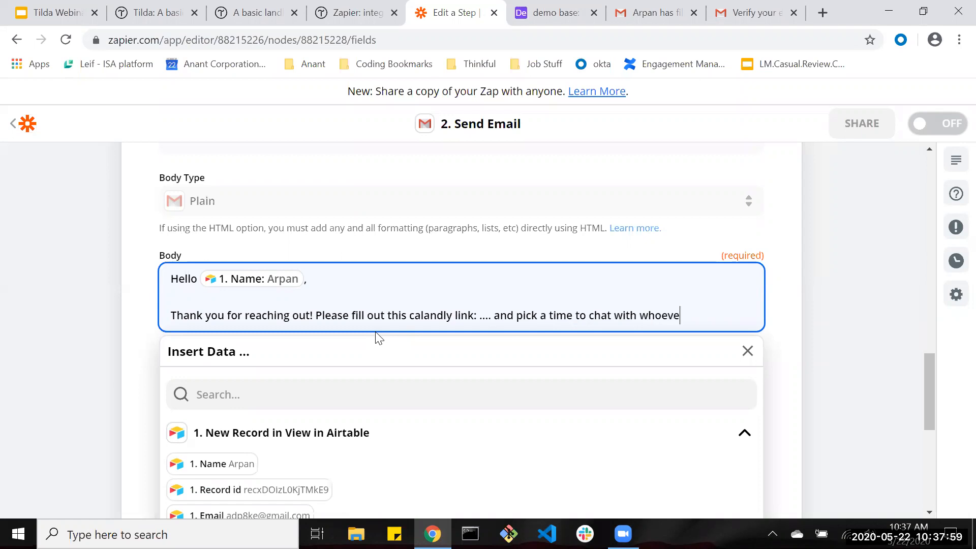
key(BackSpace)
key(BackSpace)
key(BackSpace)
key(BackSpace)
key(BackSpace)
text(....)
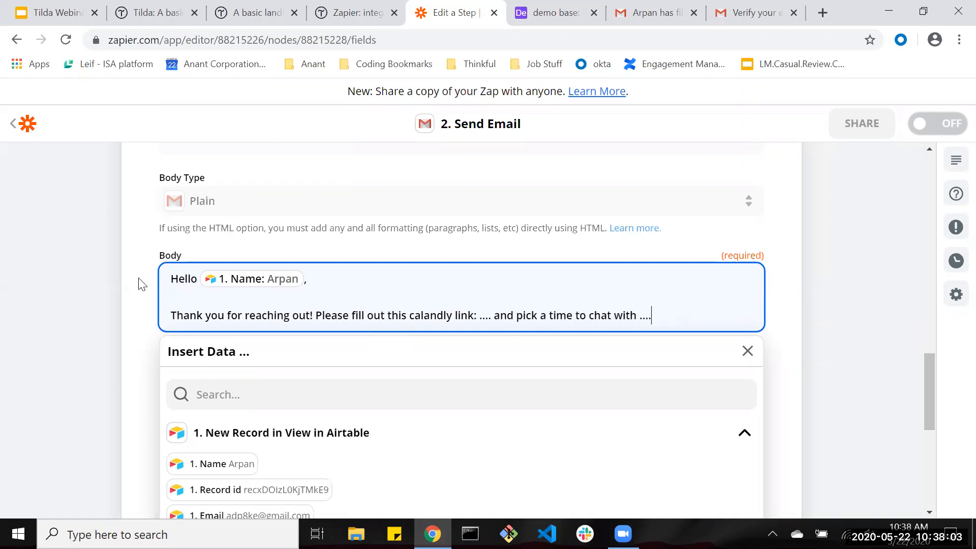
Add a 'thanks,' sign-off with 'ME' on the line below.
click(649, 321)
key(Return)
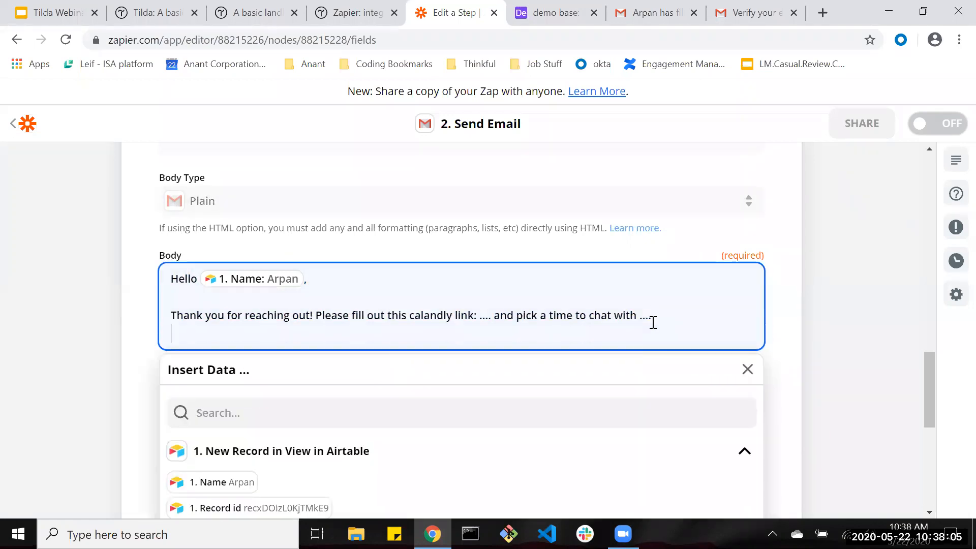
key(Return)
text(thanks,)
key(Return)
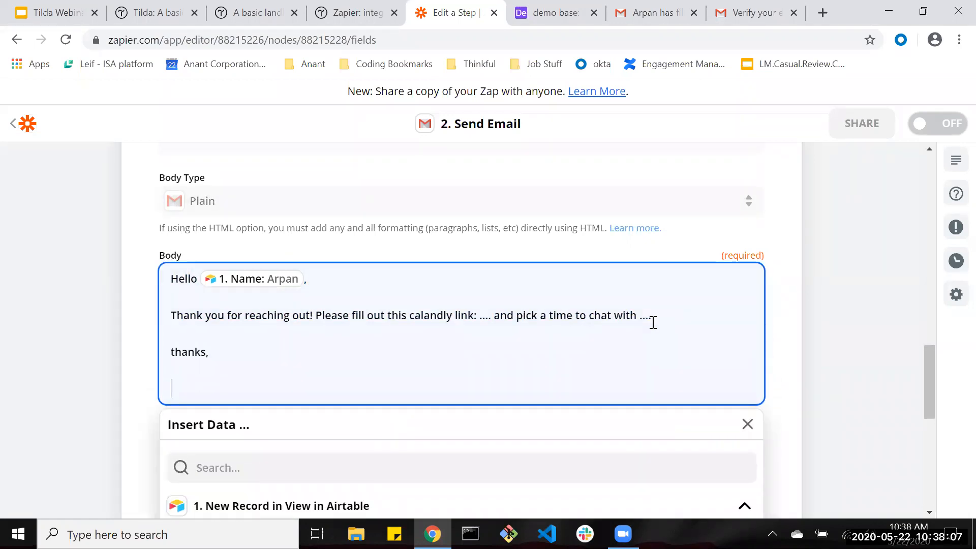
click(135, 375)
click(179, 388)
text(ME)
click(140, 402)
scroll(303, 359, down, 6)
Send a test email from the step and switch to the inbox to check it.
click(369, 405)
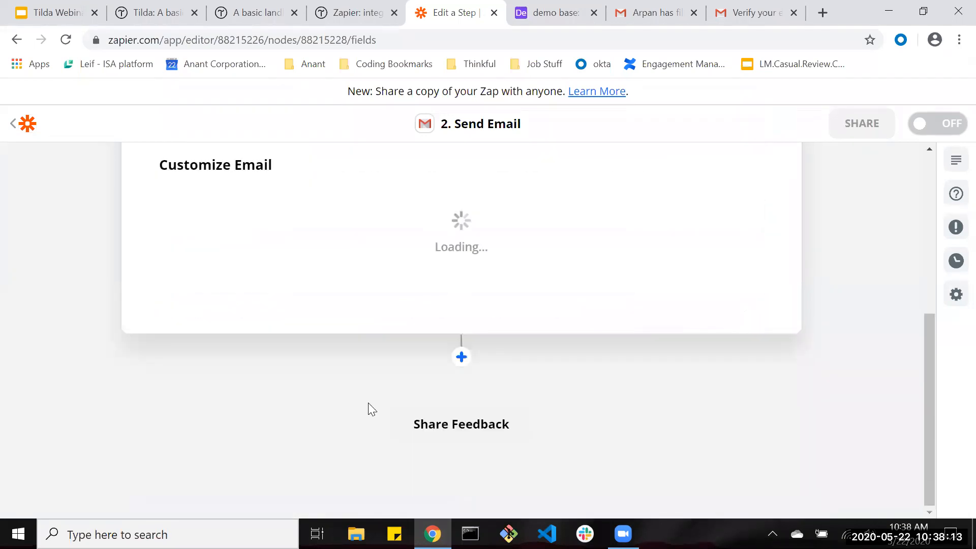
click(275, 292)
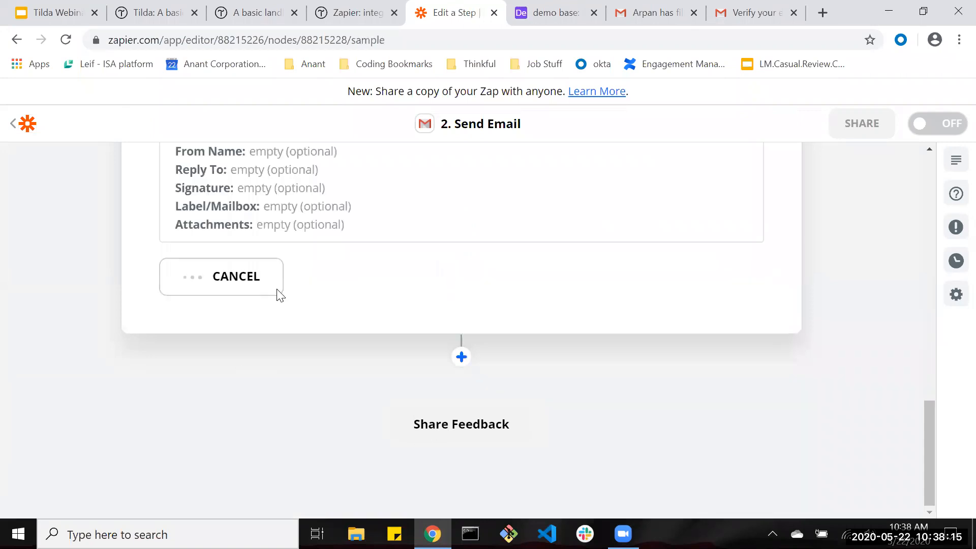
scroll(370, 322, up, 3)
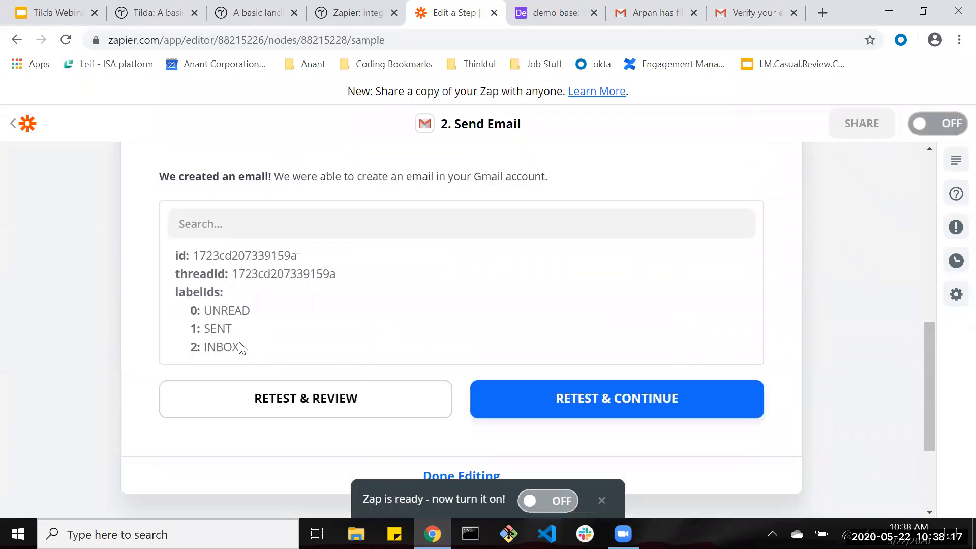
click(559, 12)
click(676, 11)
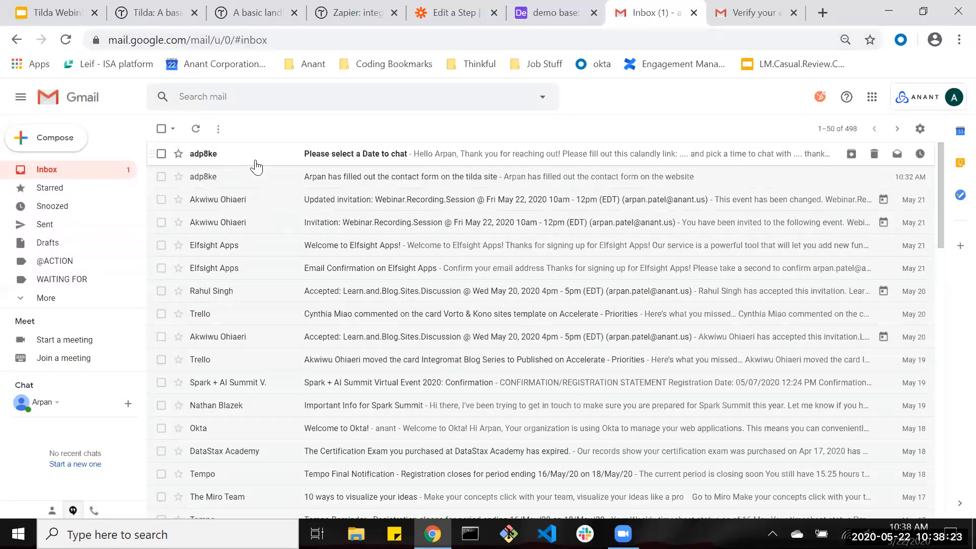
Open the 'Please select a Date to chat' email in both mail accounts.
click(256, 167)
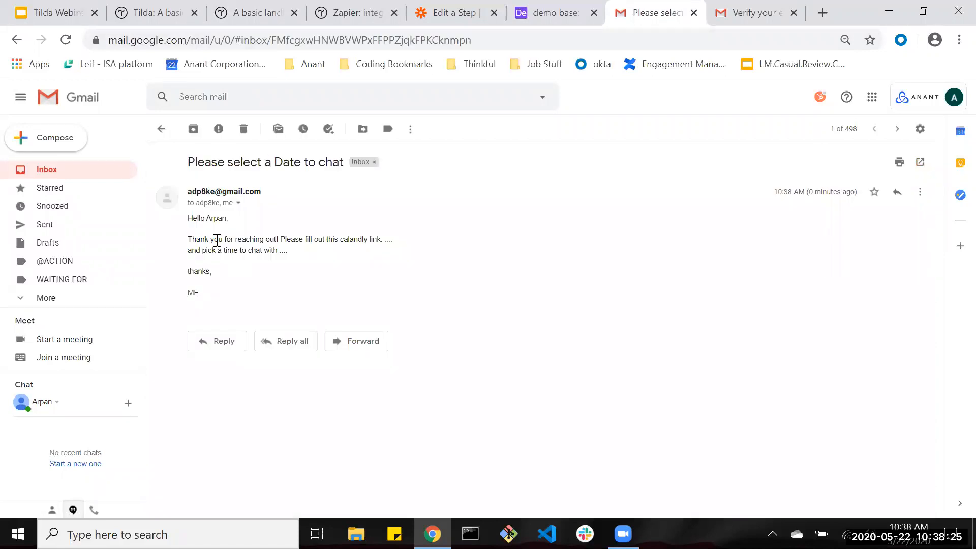
click(238, 203)
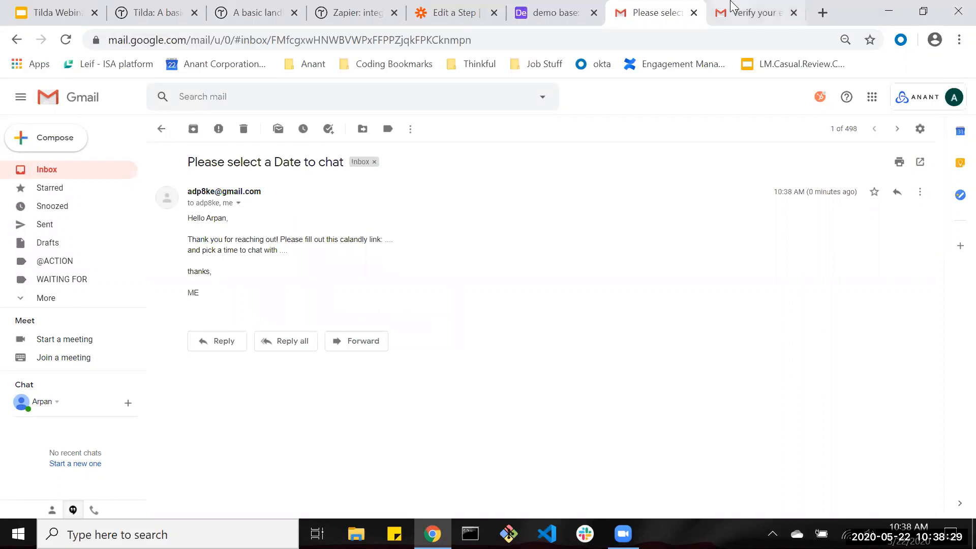
click(732, 7)
click(35, 169)
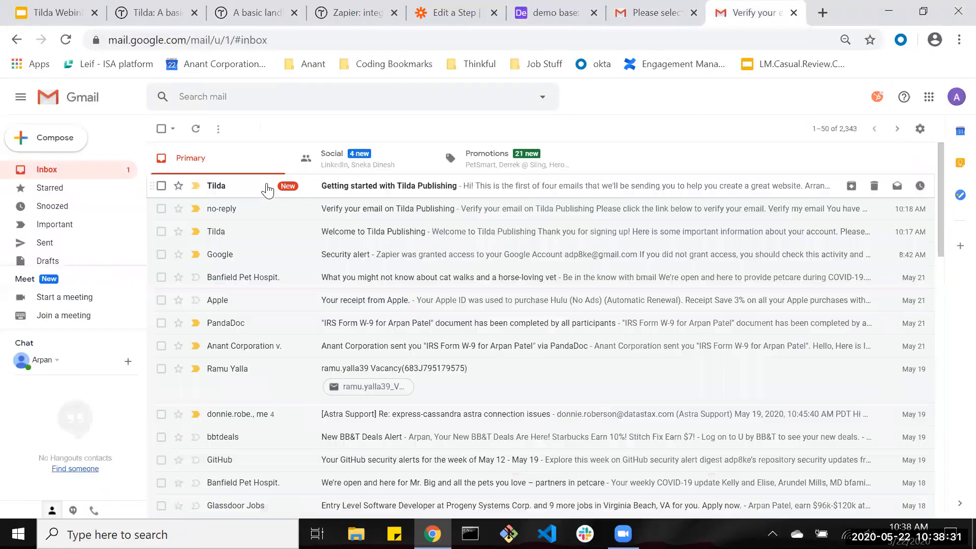
click(267, 191)
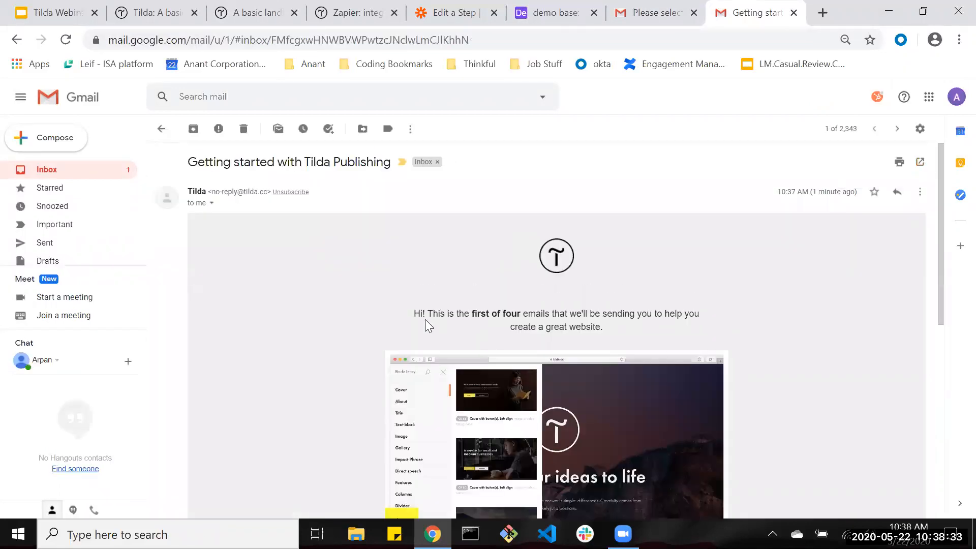
click(57, 170)
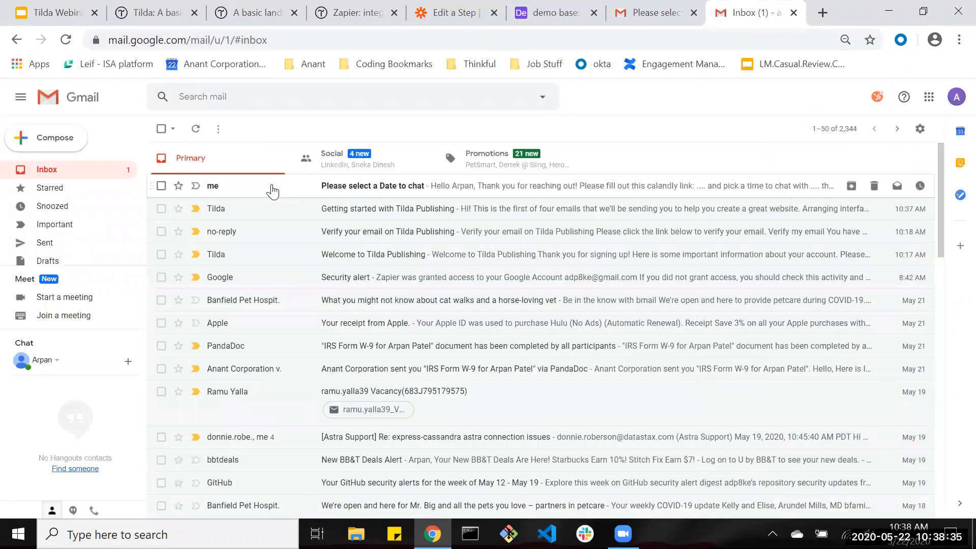
click(273, 189)
drag(389, 241, 505, 247)
double_click(506, 248)
key(ctrl+a)
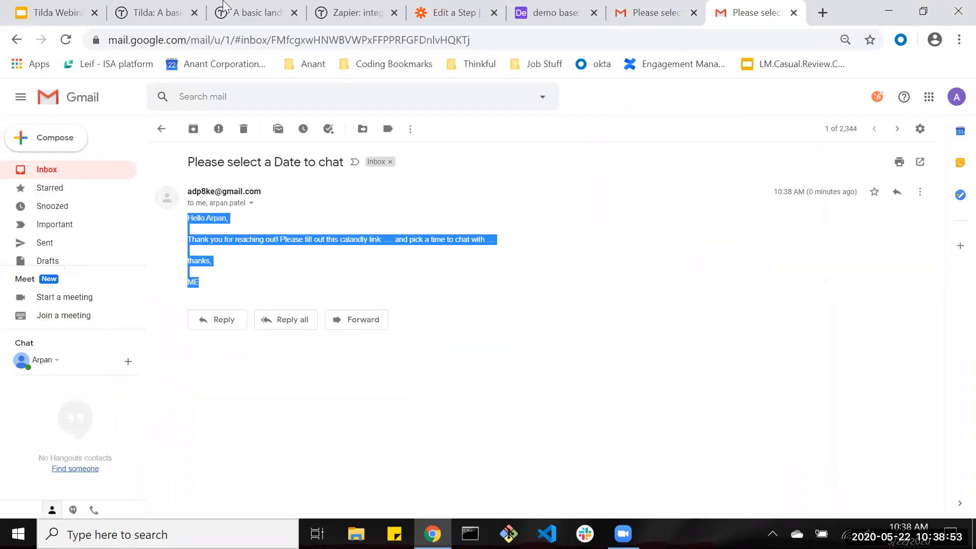
Publish the Tilda landing page, open its public link and close old tabs.
click(126, 7)
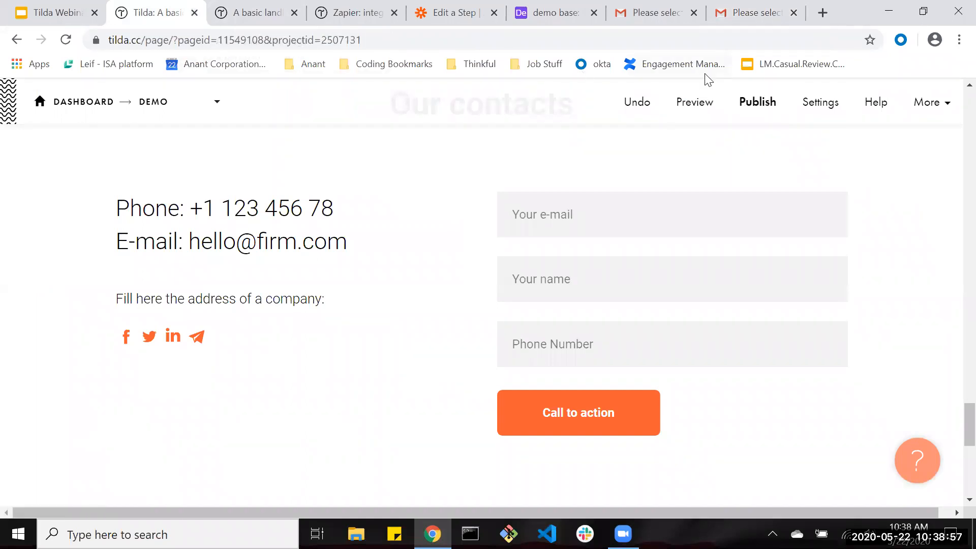
click(758, 101)
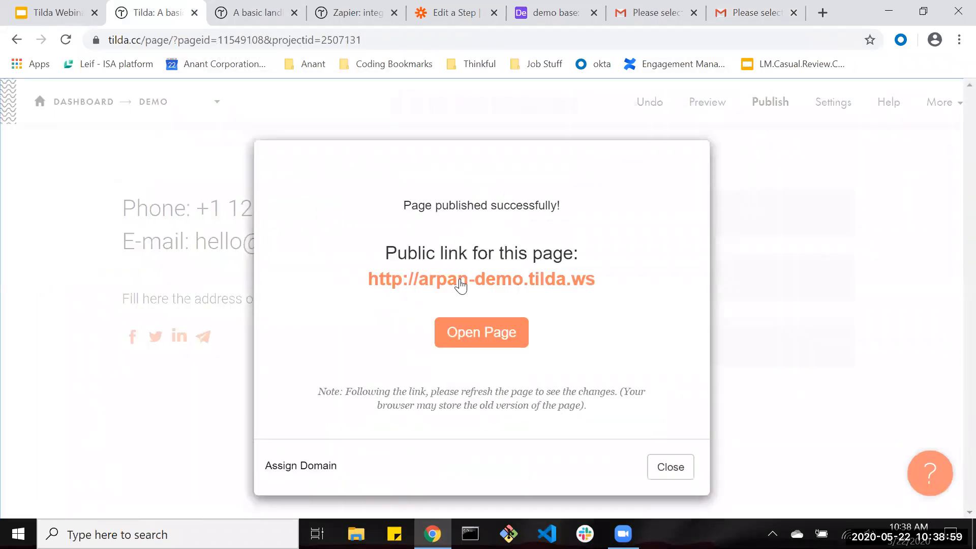
click(473, 280)
click(349, 13)
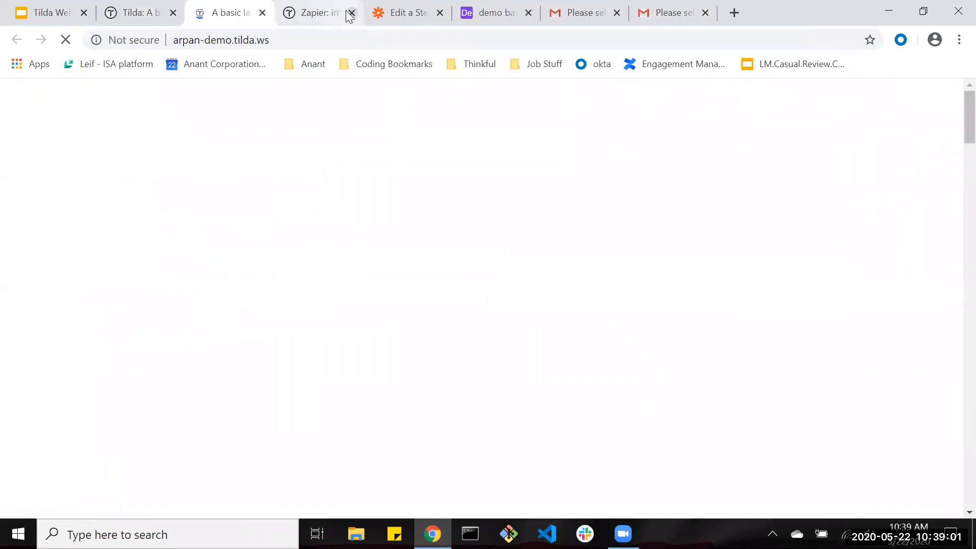
click(349, 14)
Switch the Airtable-to-Gmail Zap on and return to the Zaps list.
click(325, 13)
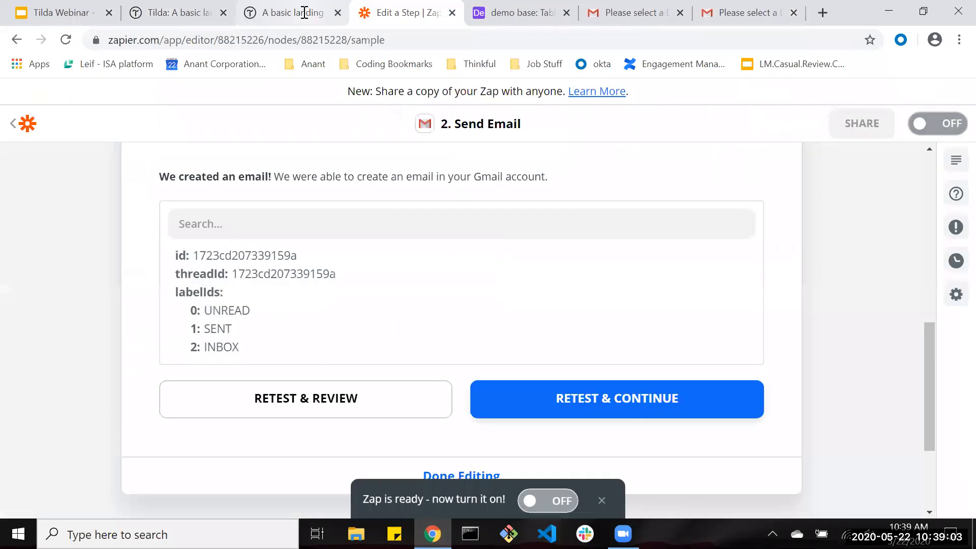
click(543, 496)
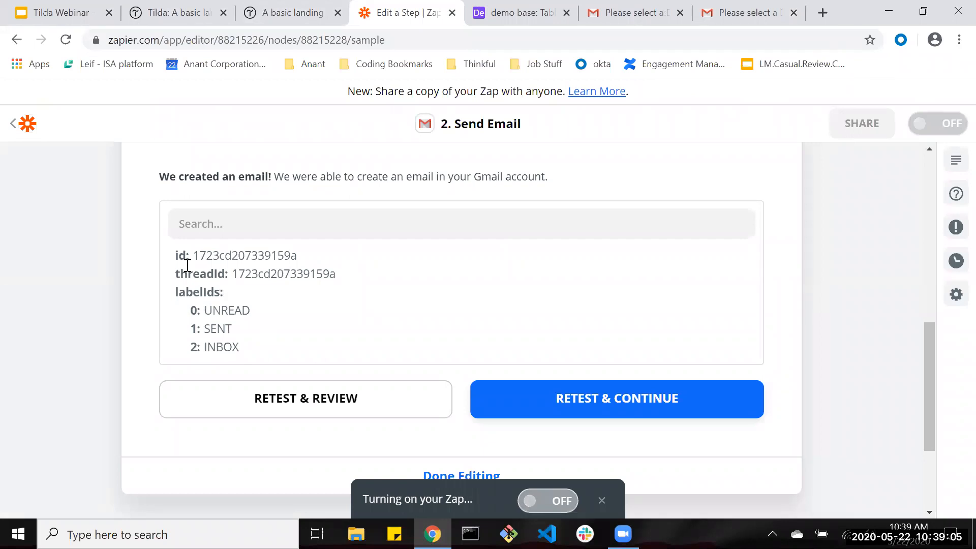
click(32, 131)
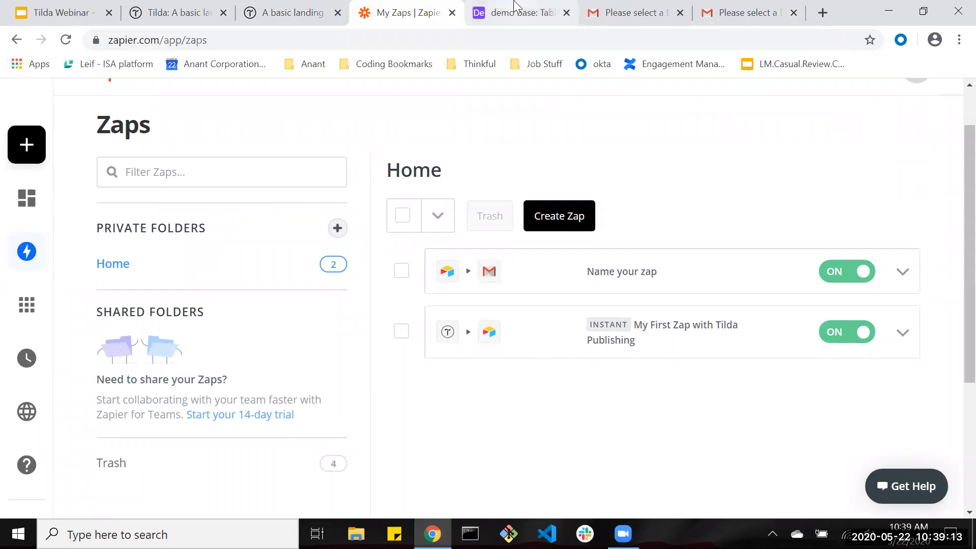
click(188, 12)
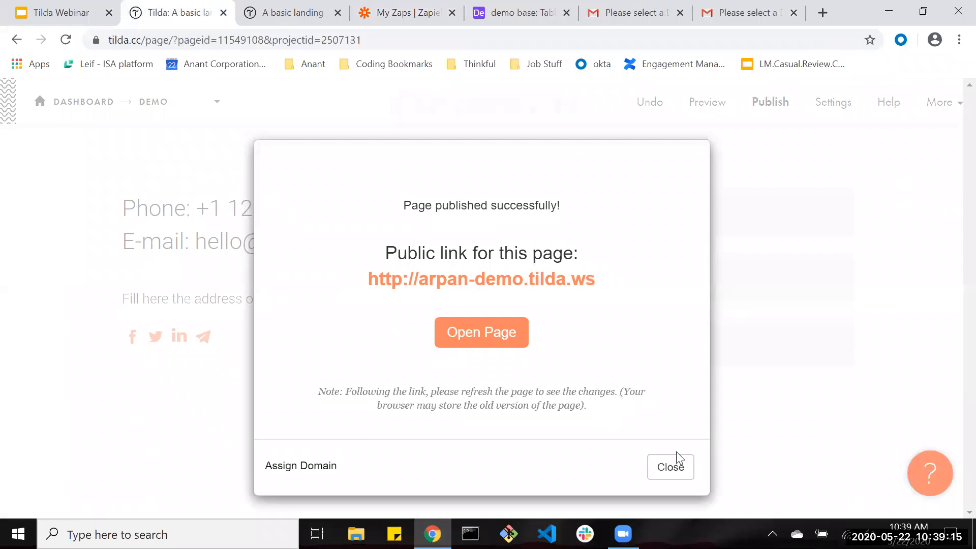
Enter an e-mail address in the live page's contact form.
click(238, 6)
scroll(639, 204, down, 20)
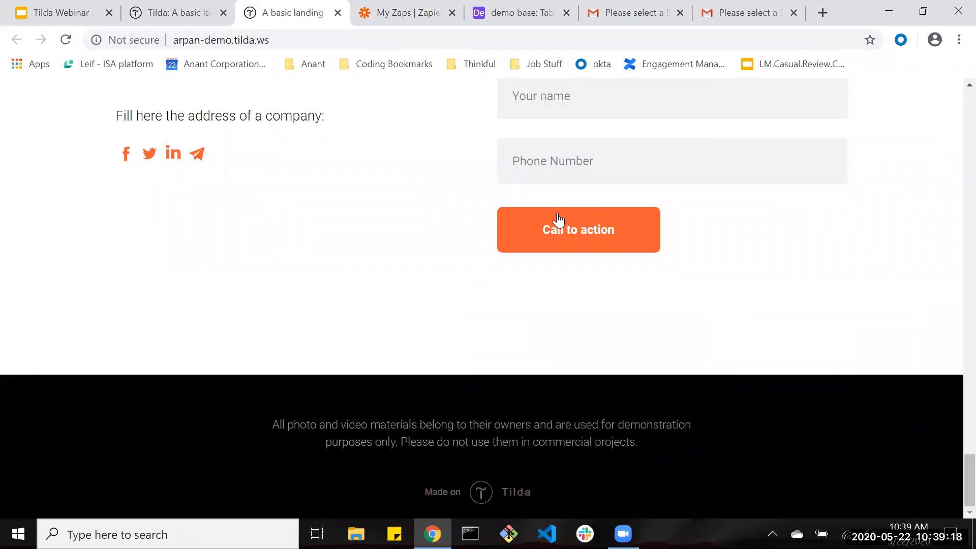
scroll(564, 222, up, 4)
click(626, 196)
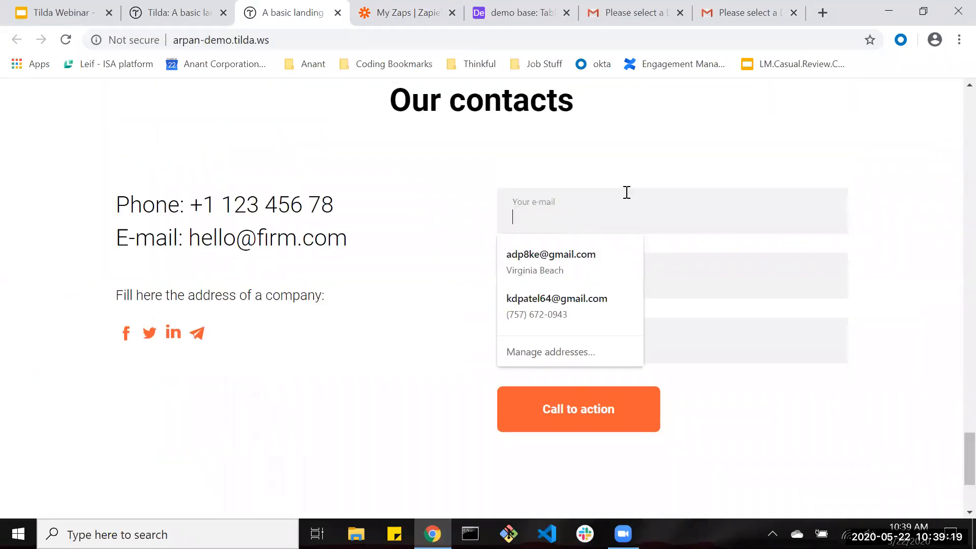
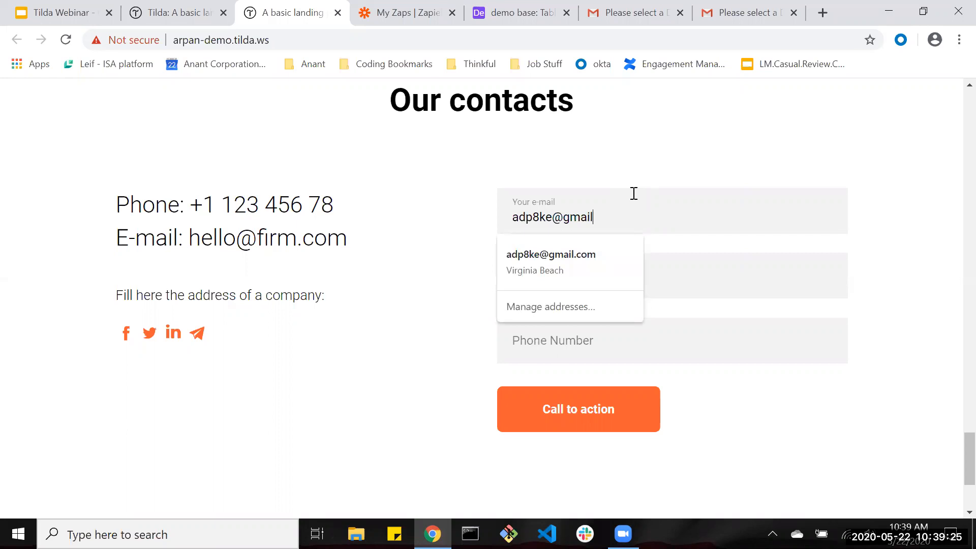
key(Down)
key(Tab)
Fill in the name 'Final Test' and a phone number, then submit the form.
text(A)
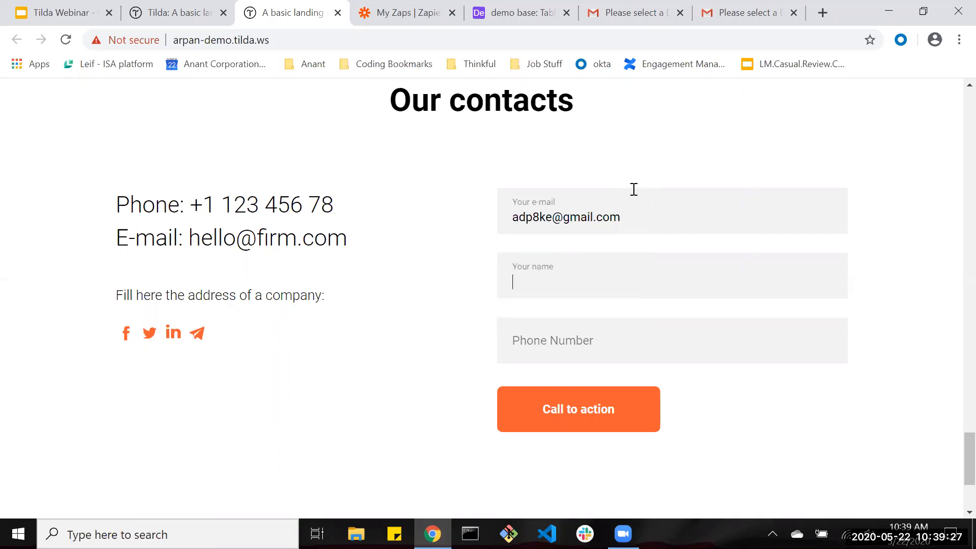
text(Fu)
key(BackSpace)
text(inal Test)
key(Tab)
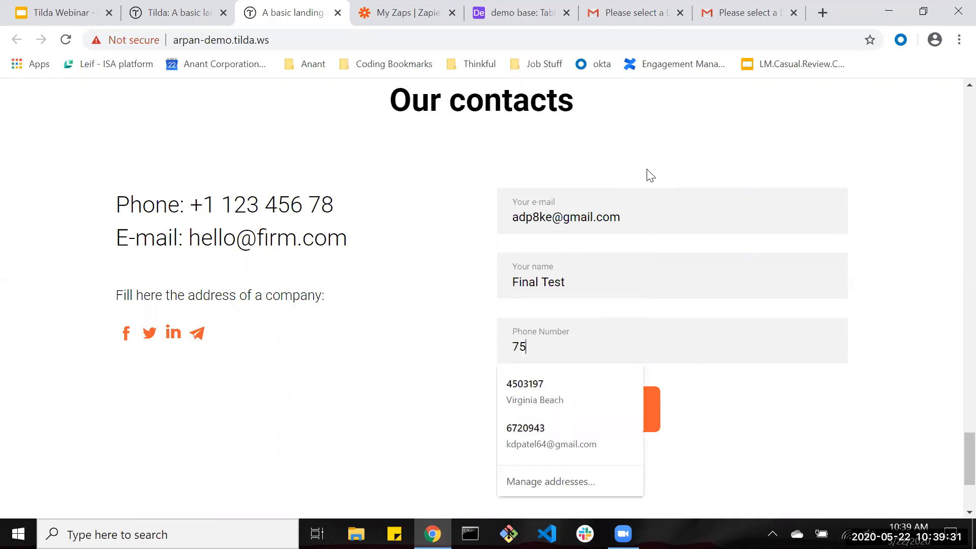
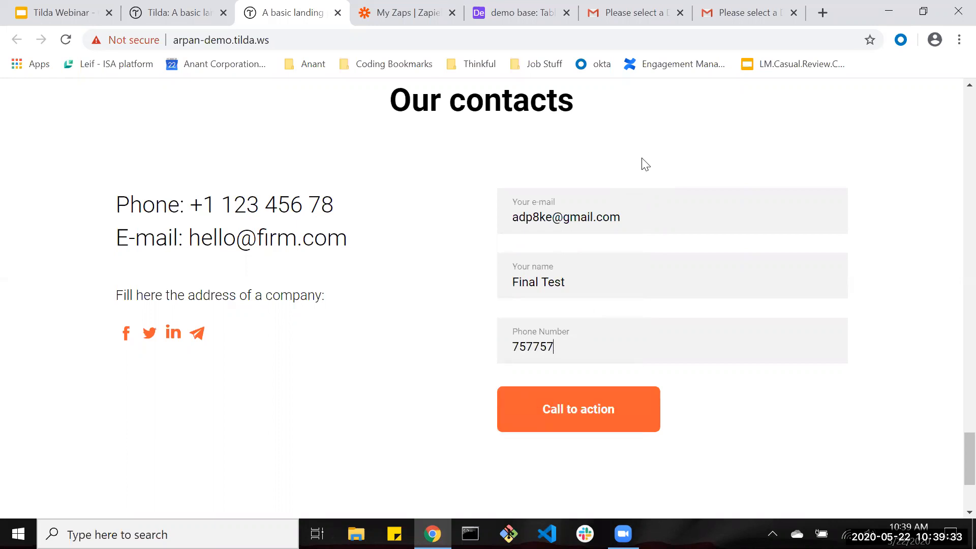
click(553, 419)
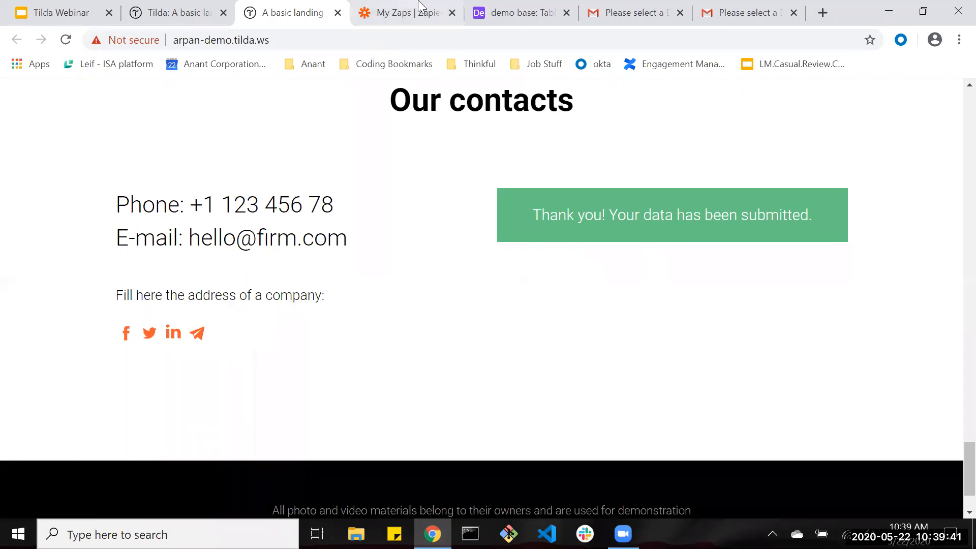
click(489, 7)
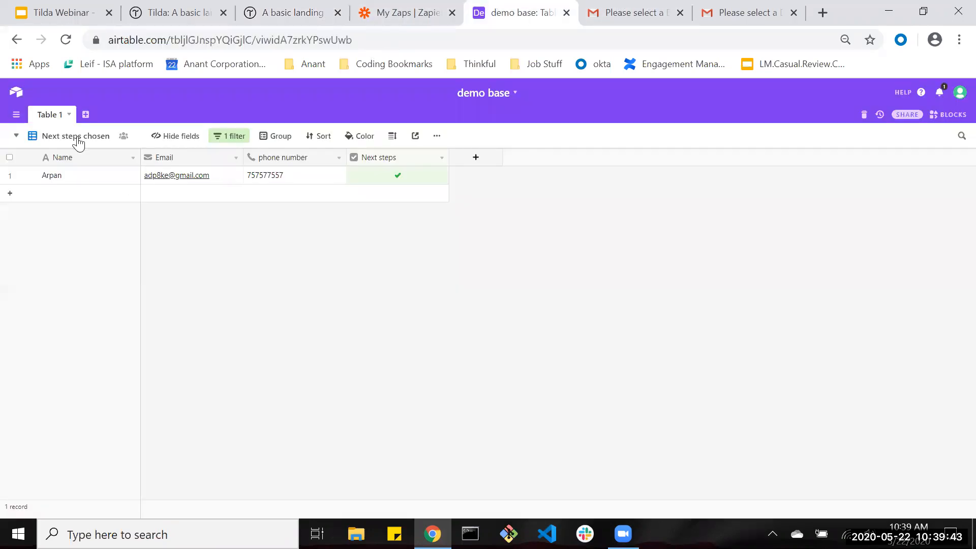
Switch between the all-records and Next steps chosen views in Airtable.
click(19, 139)
click(76, 164)
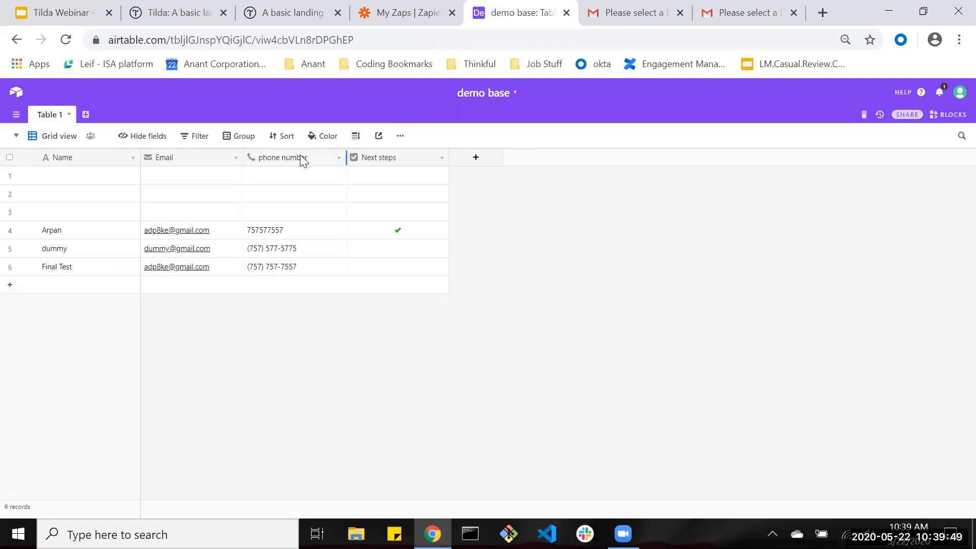
click(16, 136)
click(78, 186)
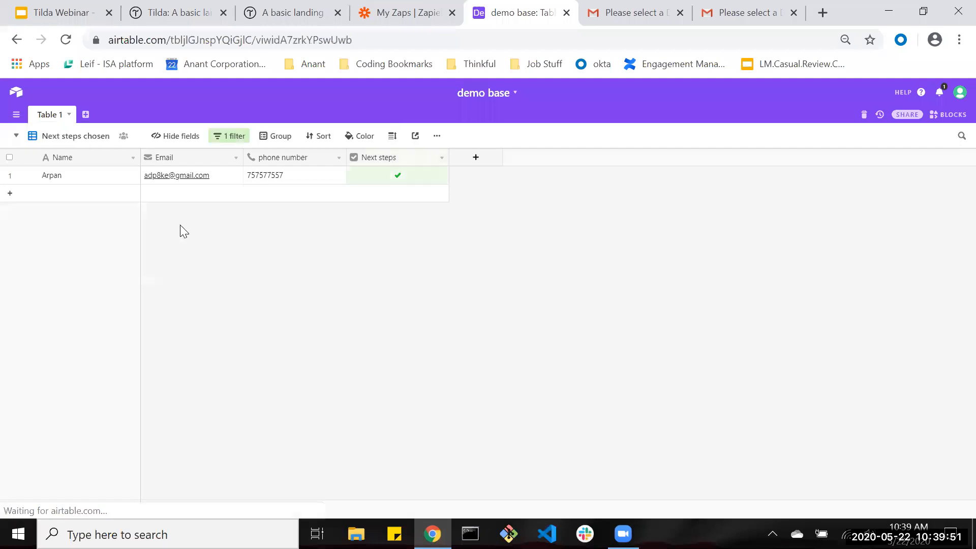
click(14, 140)
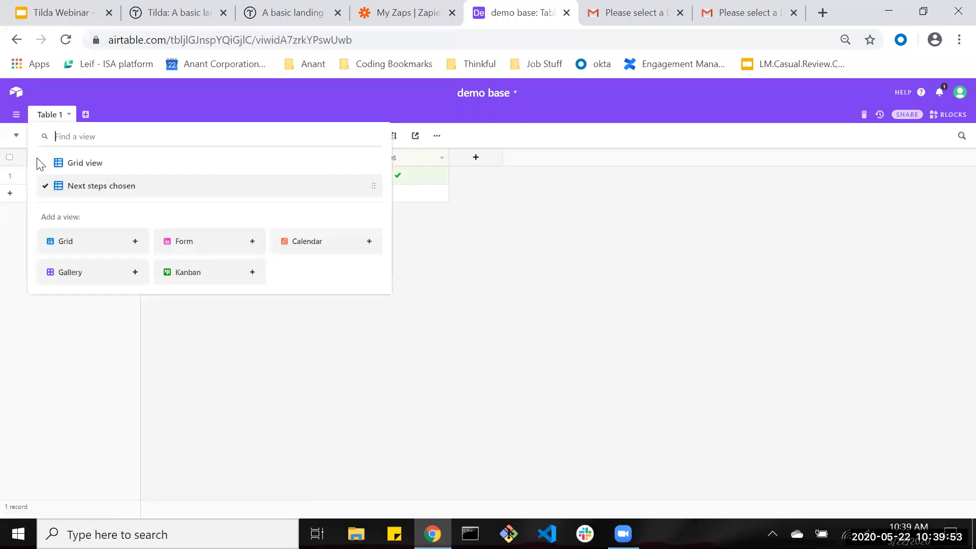
click(84, 163)
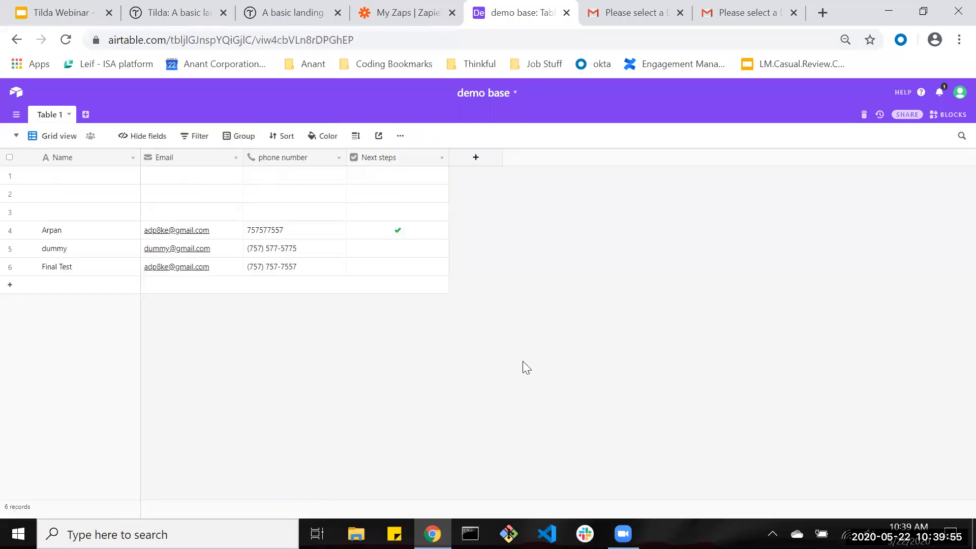
Tick Next steps for the Final Test record and show the Next steps chosen view.
click(400, 274)
click(399, 268)
click(13, 145)
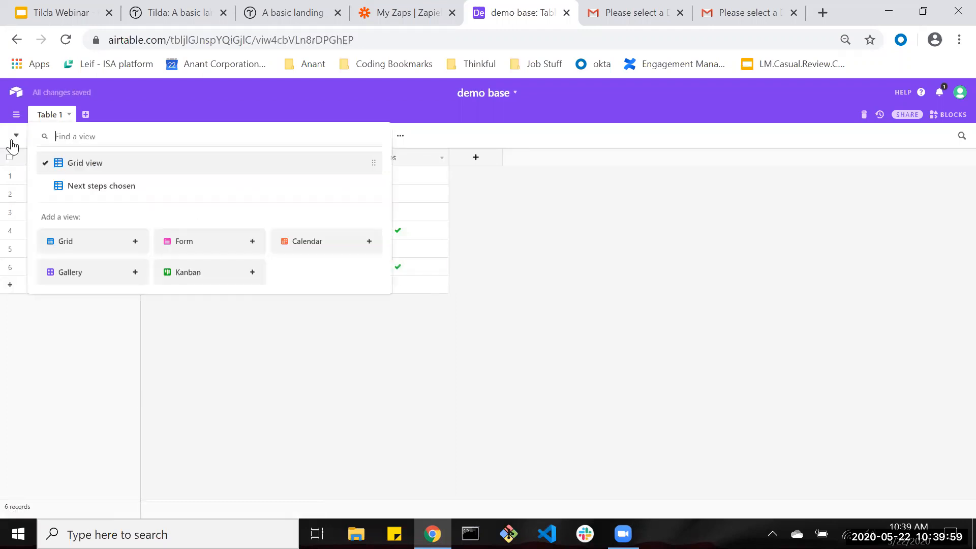
click(94, 190)
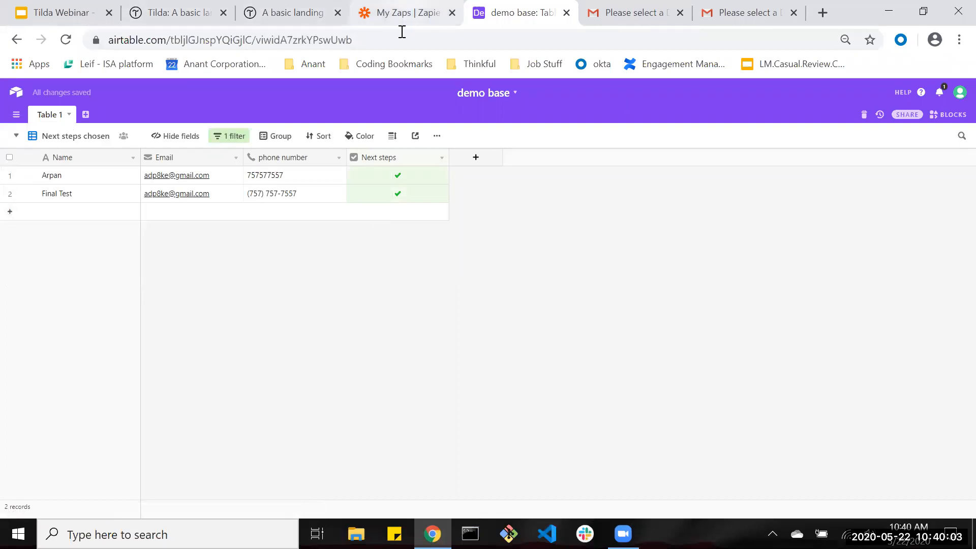
click(402, 14)
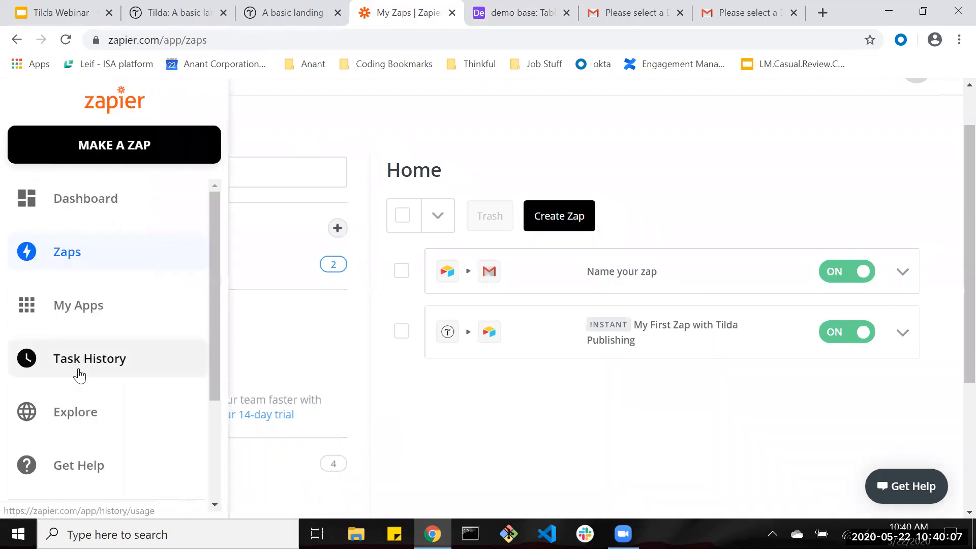
Check the Task Log for the Tilda zap's recent runs and refresh it.
click(81, 375)
click(380, 14)
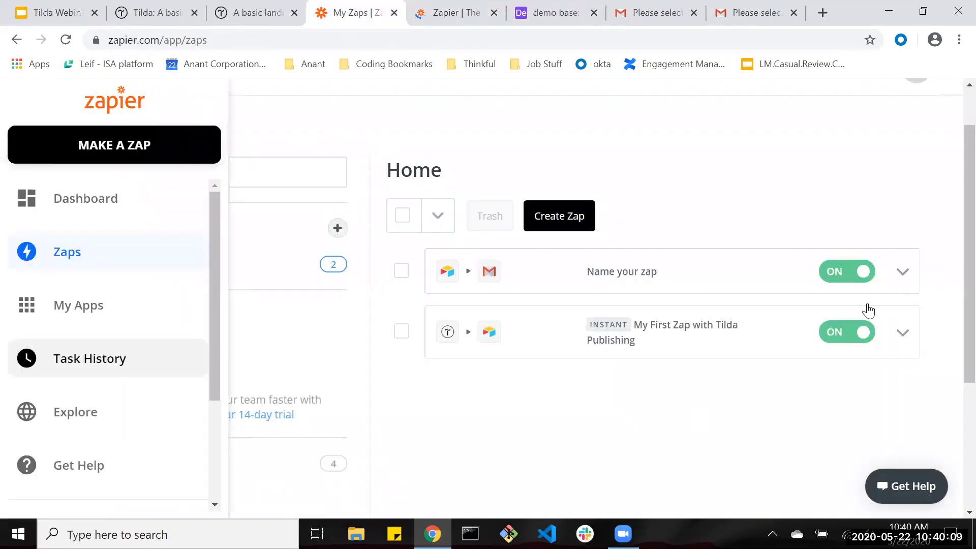
click(446, 15)
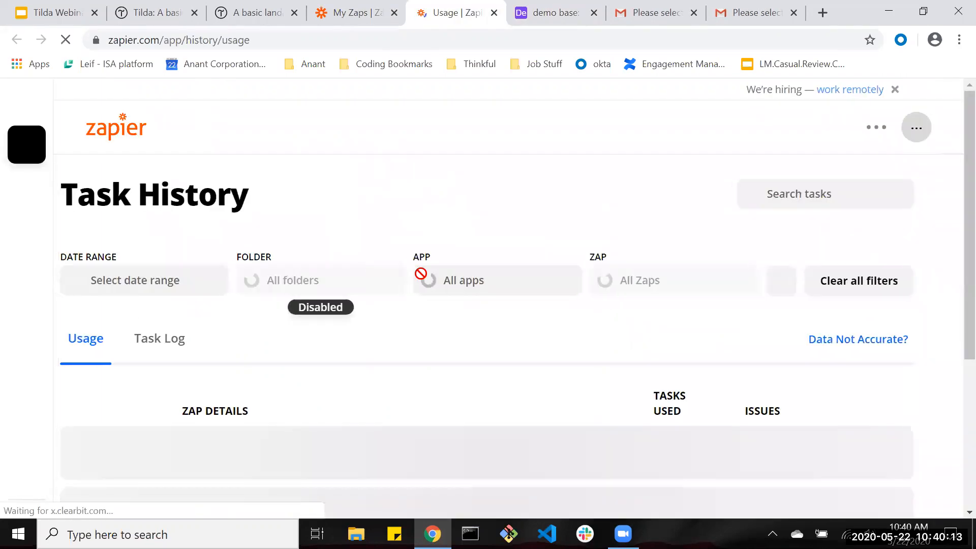
scroll(356, 257, down, 2)
click(202, 230)
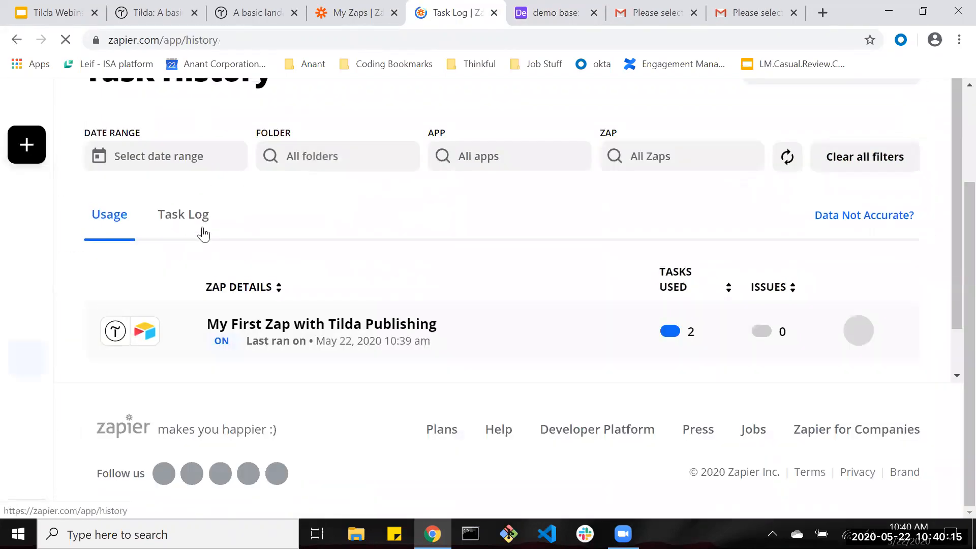
scroll(501, 375, down, 1)
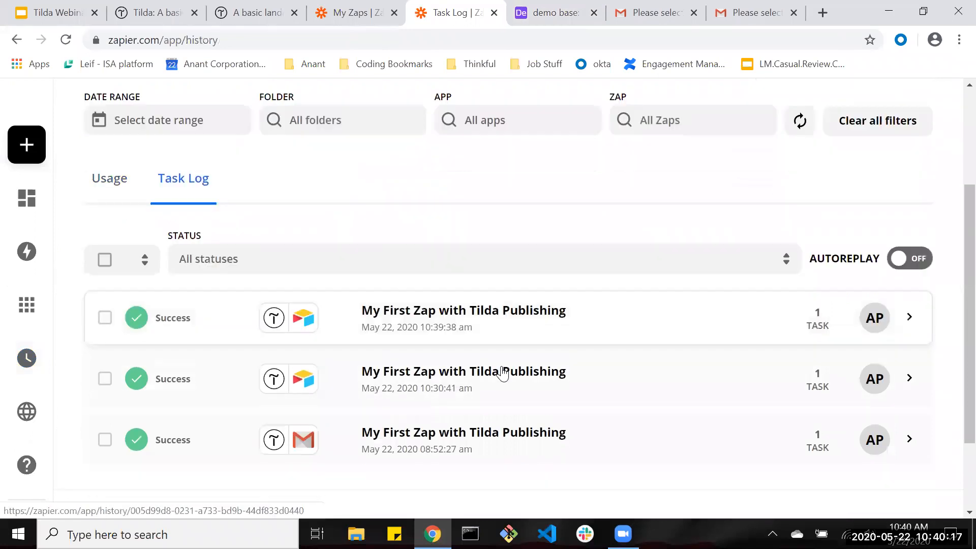
scroll(517, 329, up, 1)
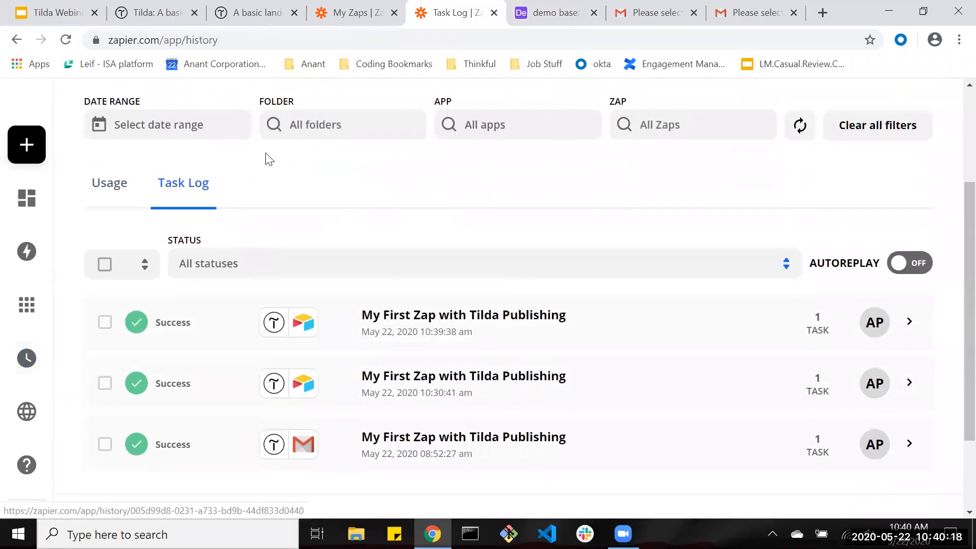
click(808, 125)
Manually run the Airtable-to-Gmail zap, which emails the 1 newly checked record.
click(375, 7)
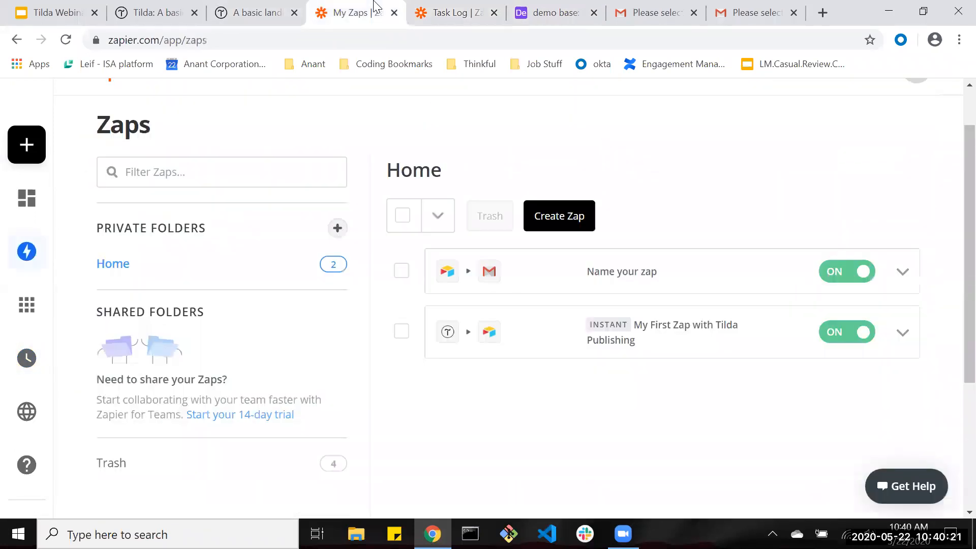
click(902, 271)
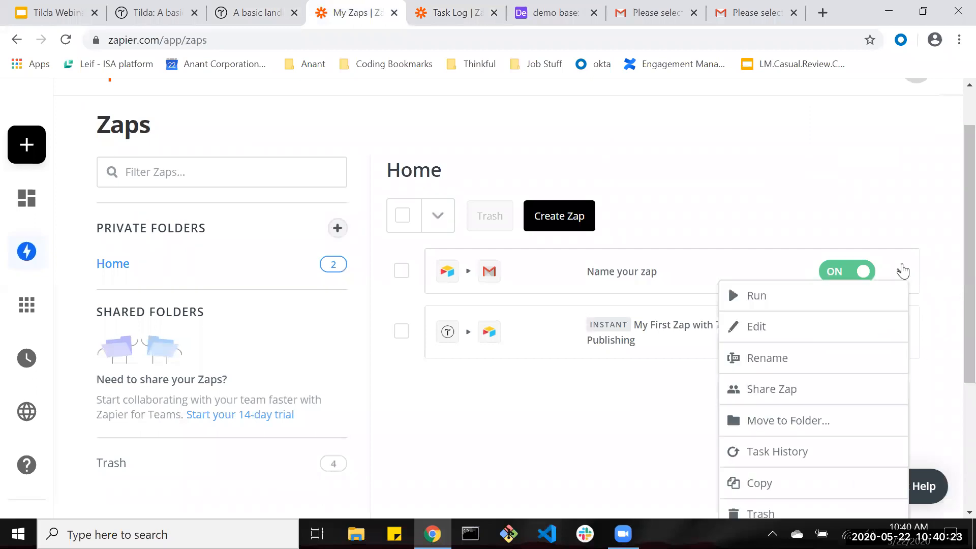
click(851, 293)
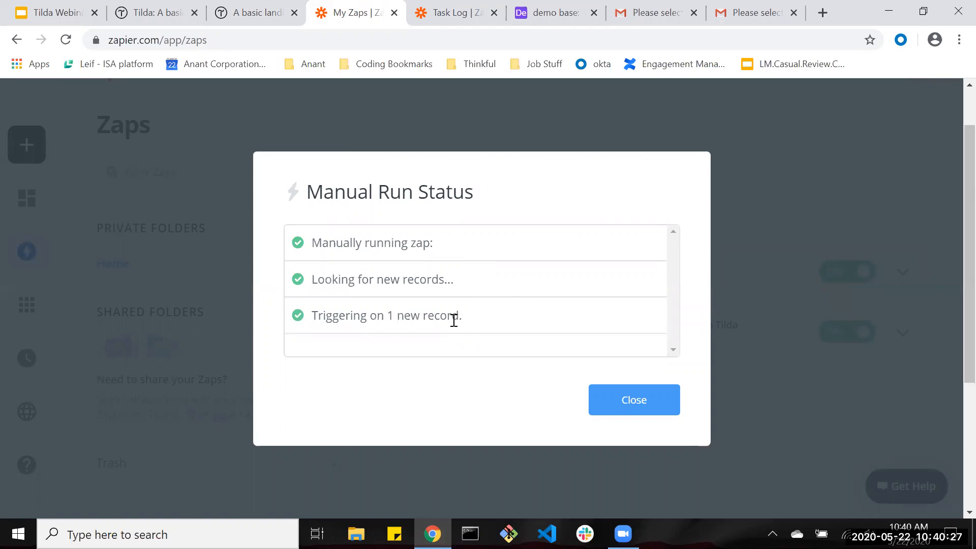
scroll(471, 314, down, 1)
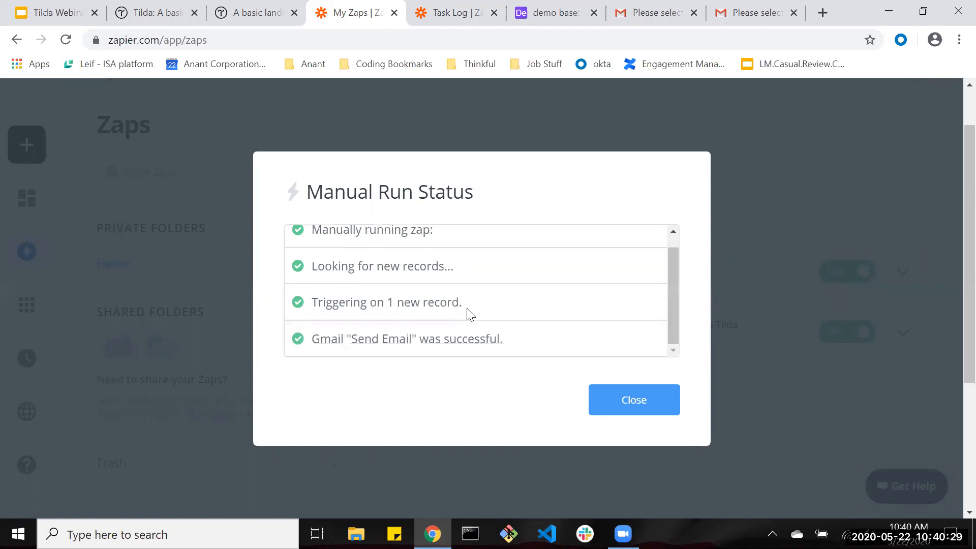
click(633, 399)
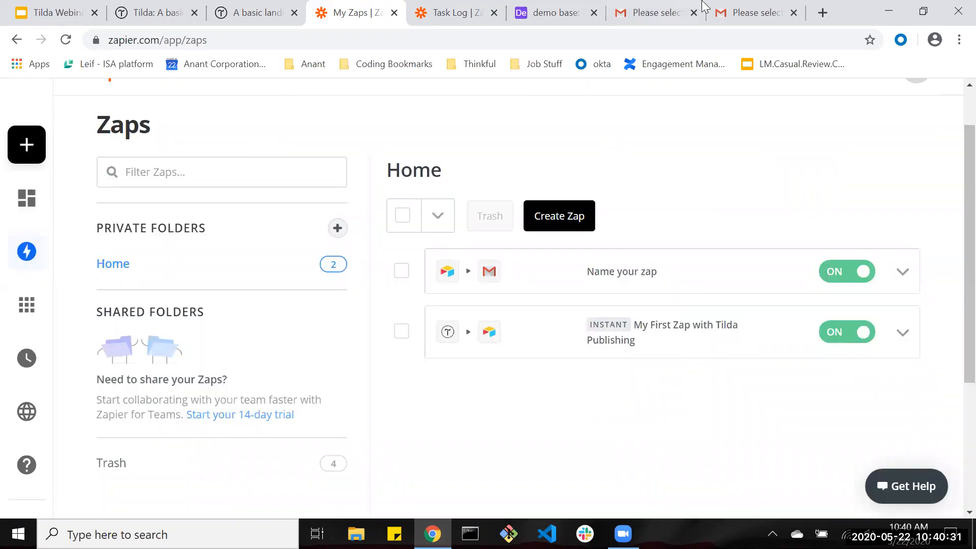
Read the Hello Final Test email and its Calendly link in both Gmail inboxes.
click(671, 8)
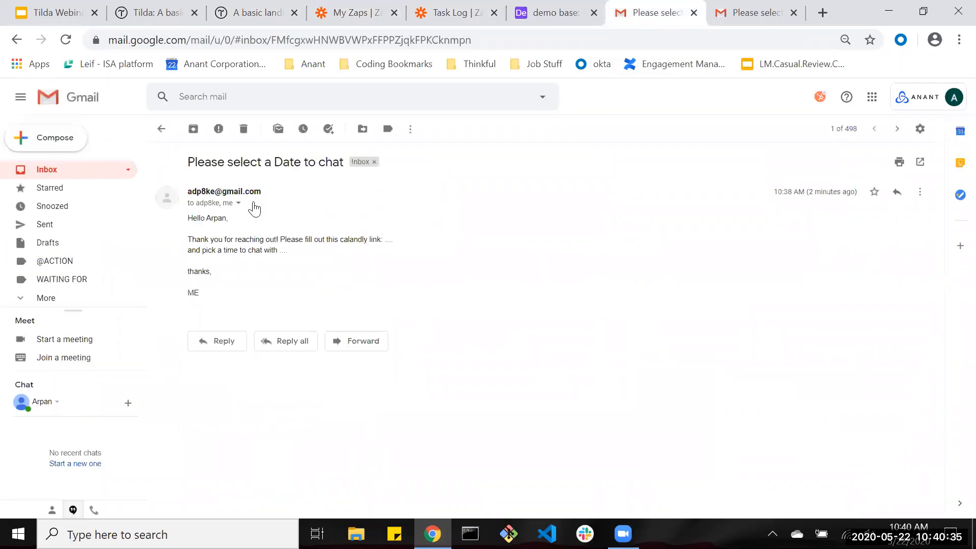
click(262, 156)
drag(209, 218, 264, 219)
click(366, 257)
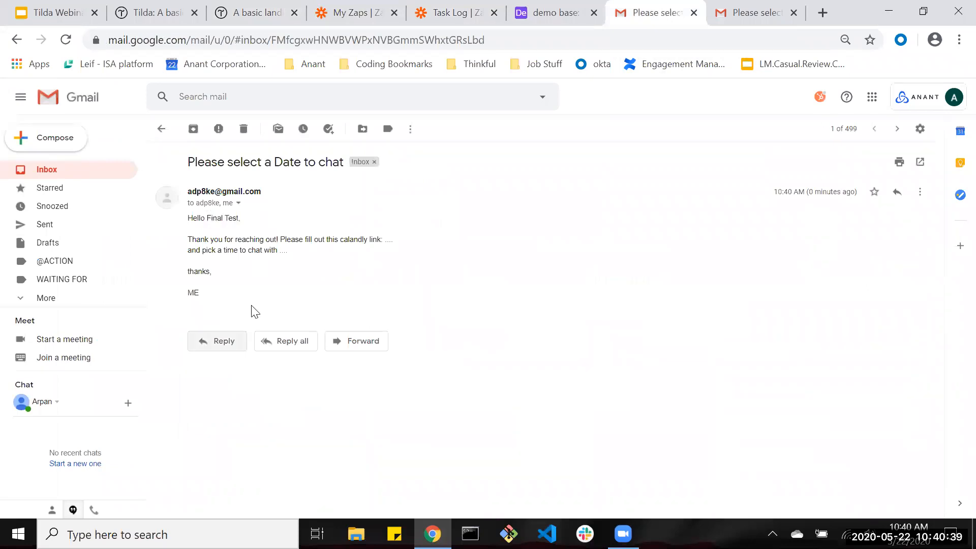
drag(344, 239, 382, 237)
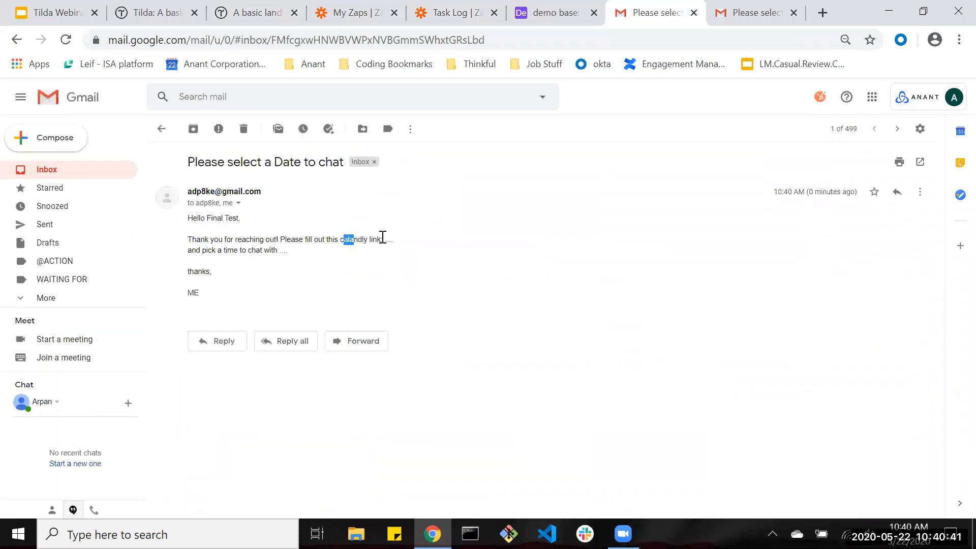
click(401, 240)
drag(196, 249, 291, 249)
click(290, 250)
click(747, 12)
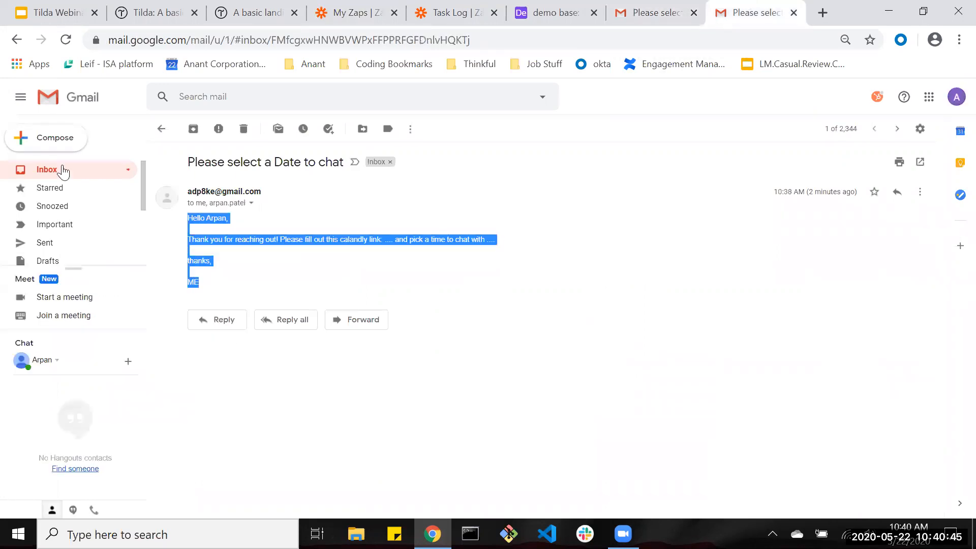
click(260, 184)
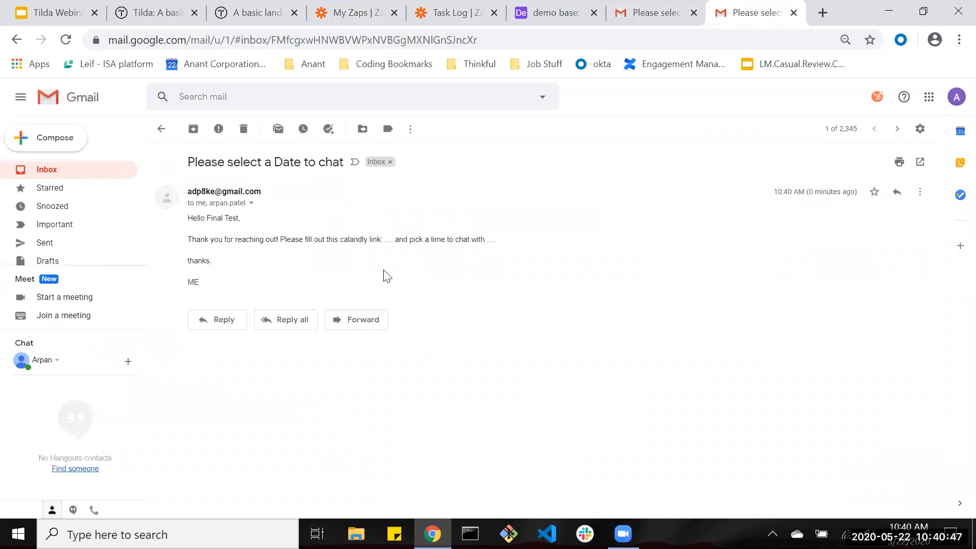
View the Tilda Webinar title, Demo and Work with Us slides, then present from Work with Us.
click(56, 12)
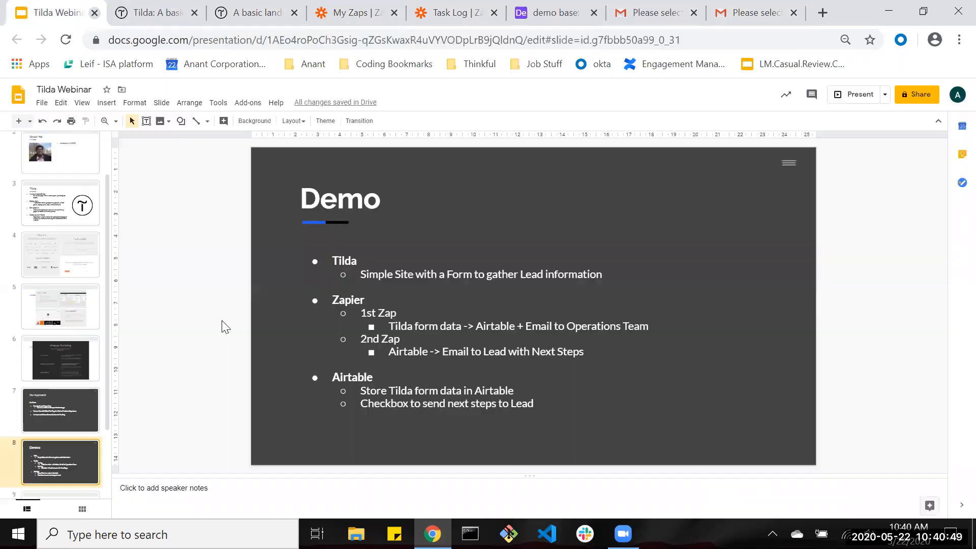
click(43, 145)
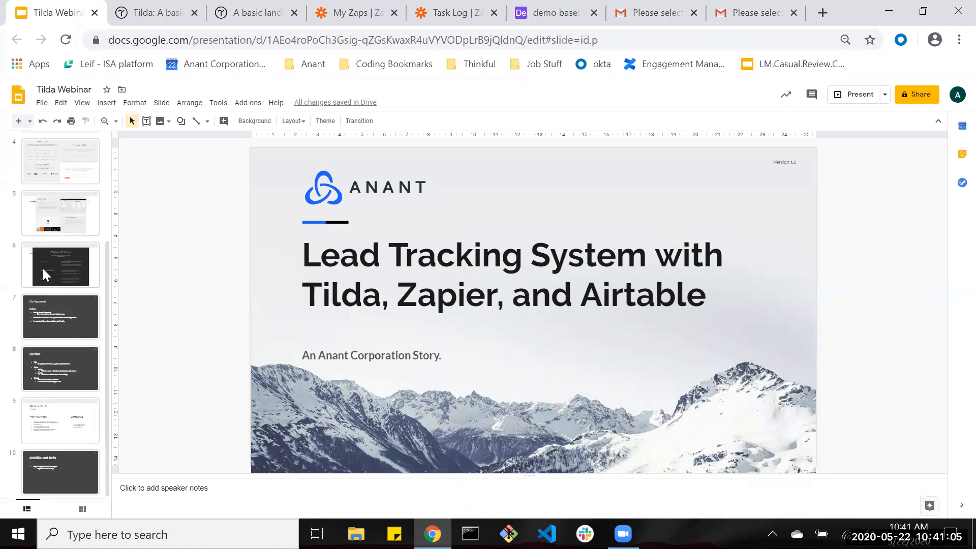
click(68, 359)
click(62, 433)
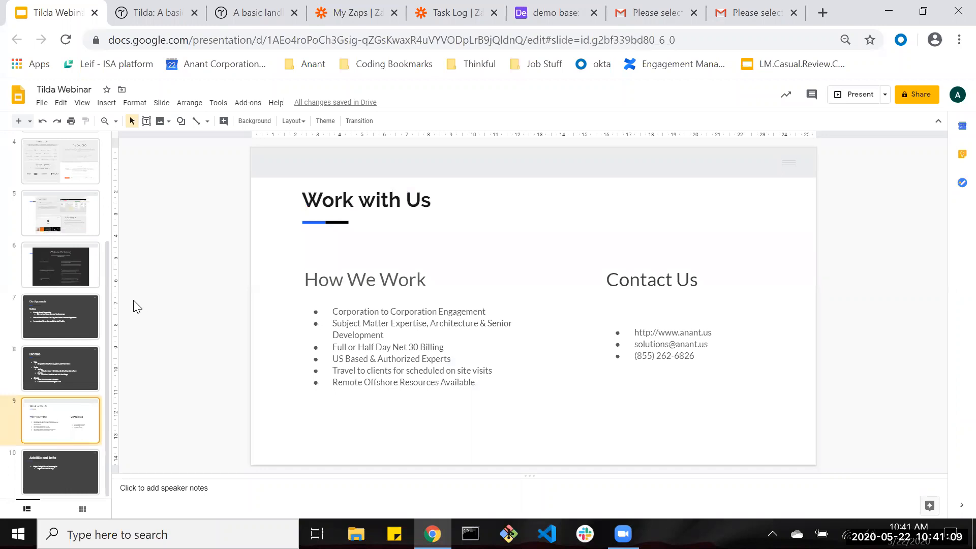
click(840, 96)
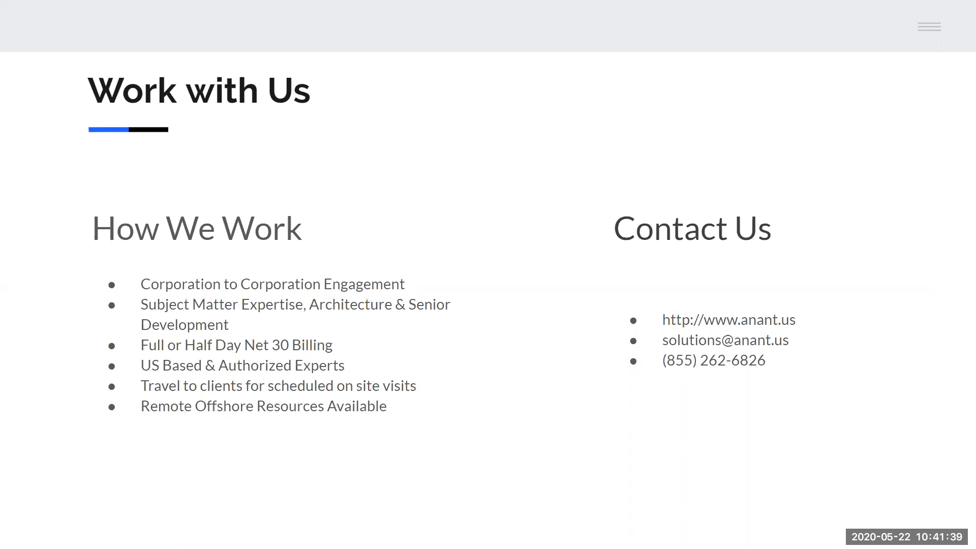
key(Right)
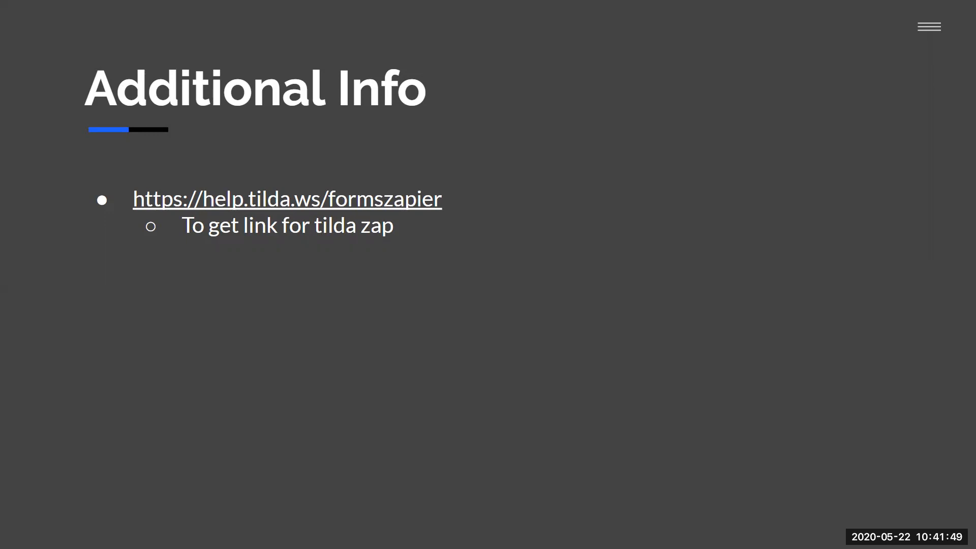
key(Right)
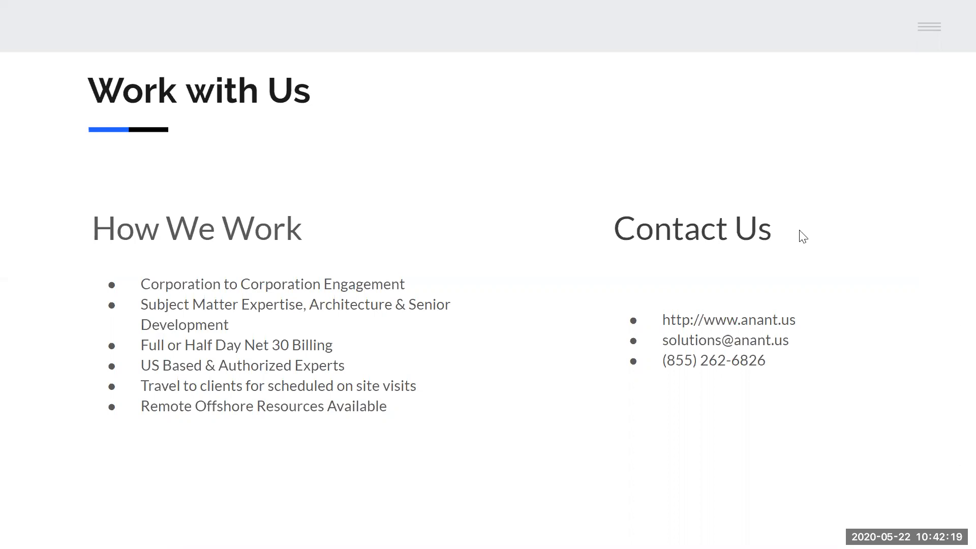
key(Escape)
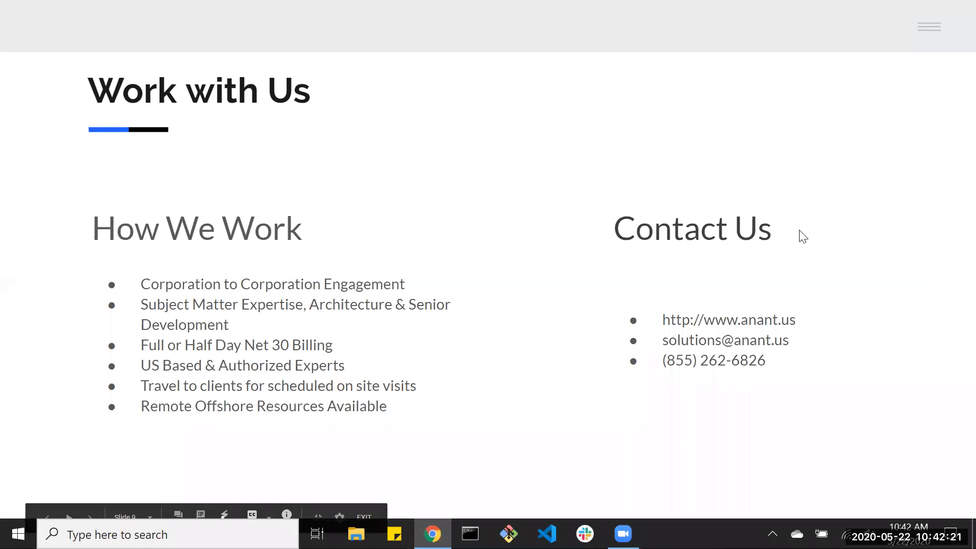